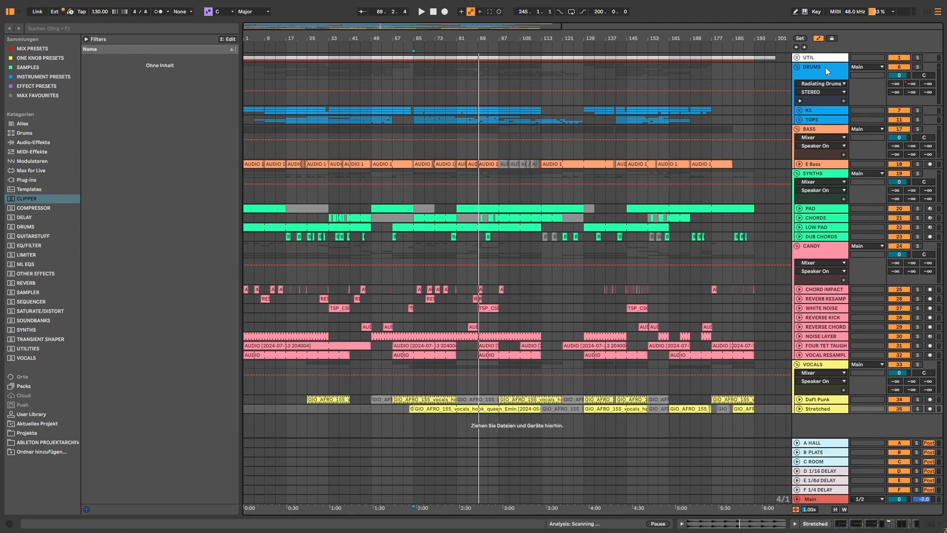
# Select the DRUMS group and play from bar 65 with KICK, KICK SUB and CLAP visible
pyautogui.click(825, 67)
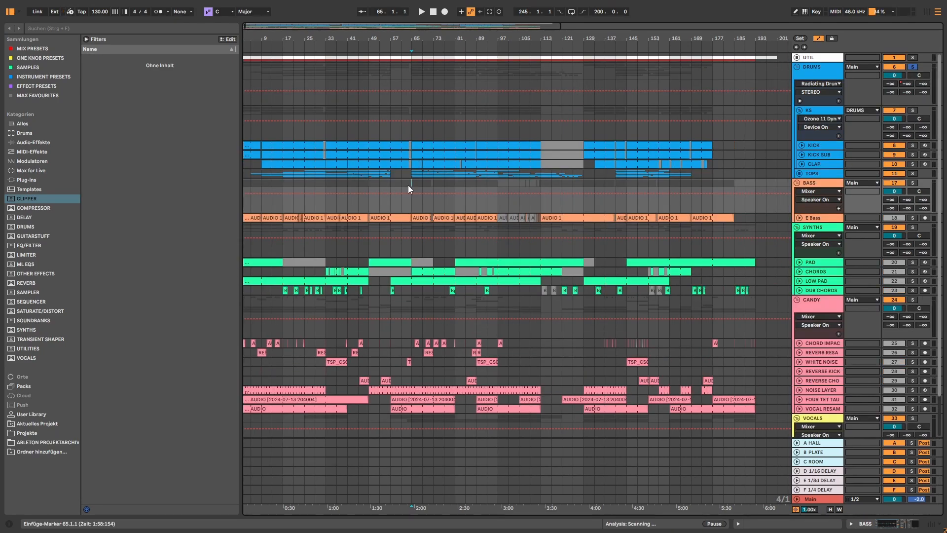
pyautogui.press('space')
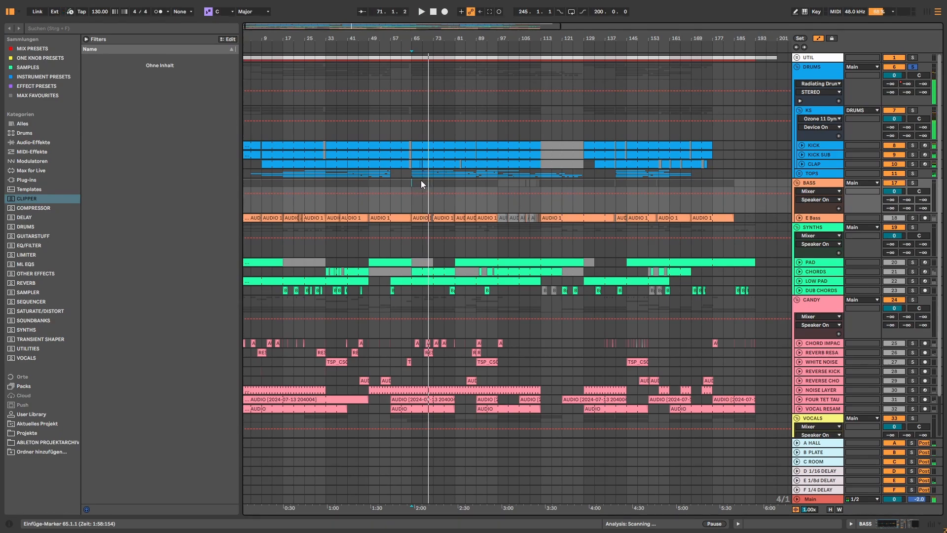
# Open the DRUMS Radiating Drums rack and compare it bypassed versus active during playback
pyautogui.doubleClick(812, 70)
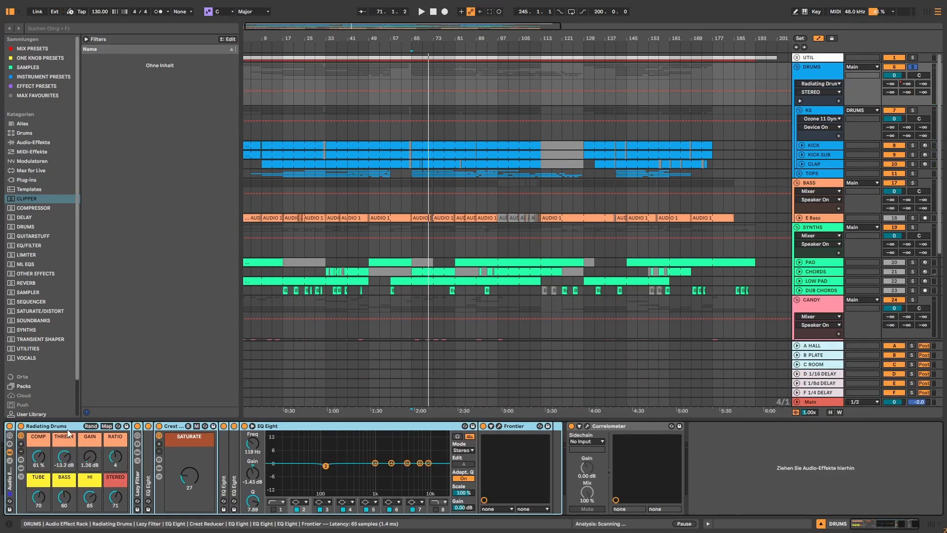
pyautogui.click(42, 430)
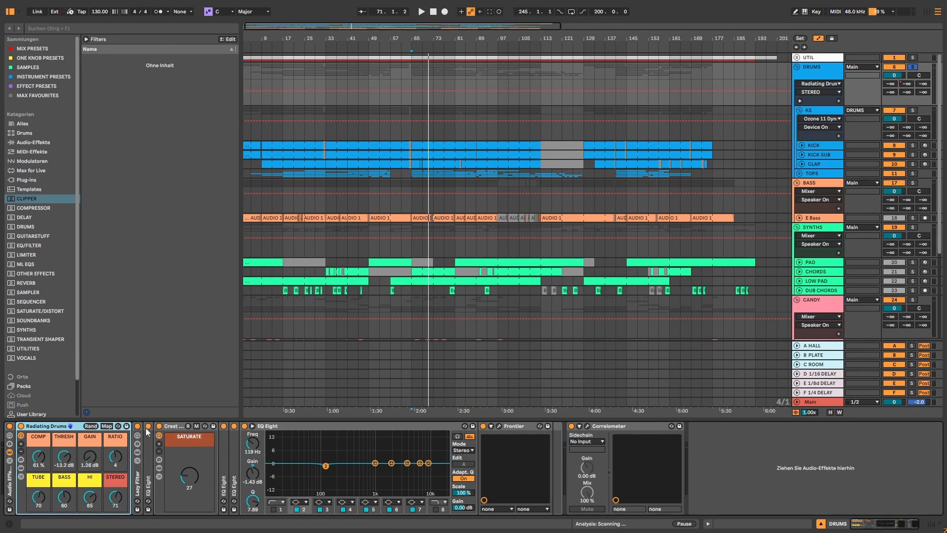
pyautogui.click(10, 426)
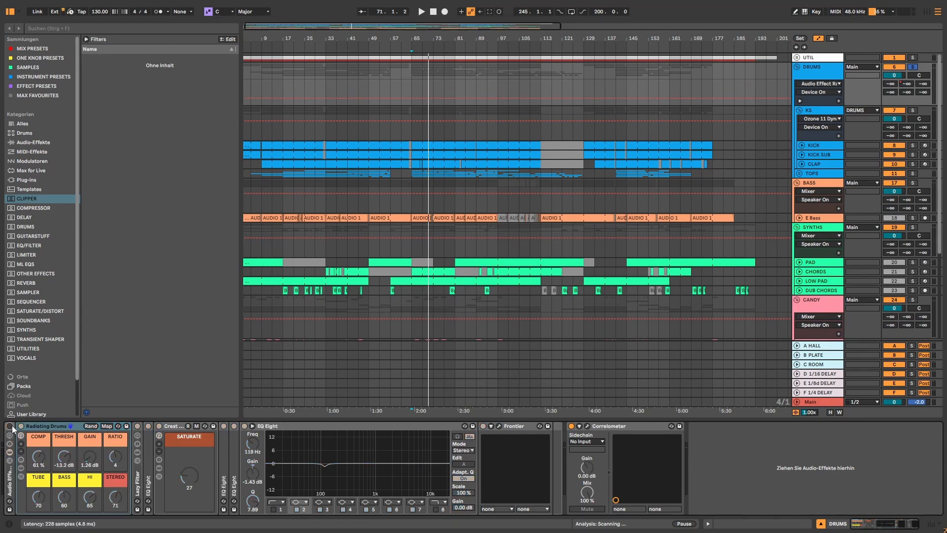
pyautogui.press('space')
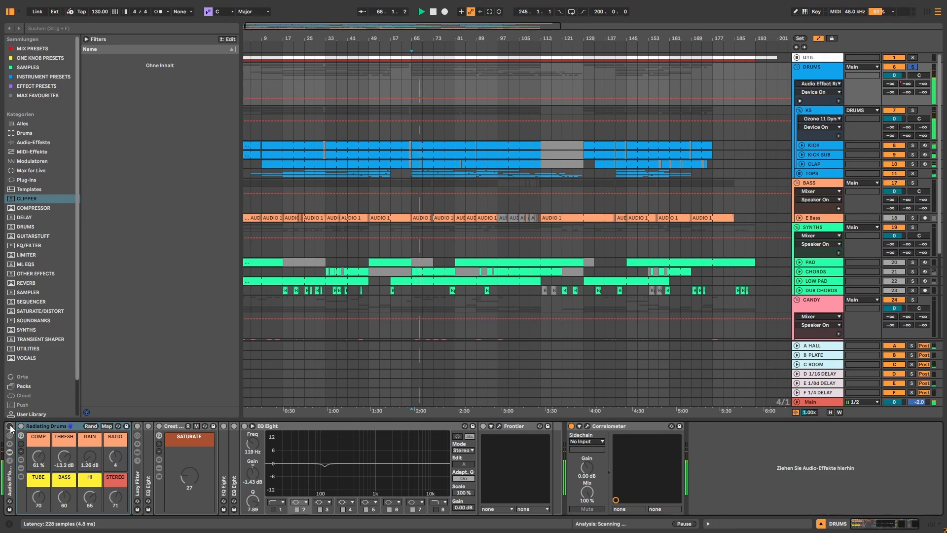
pyautogui.click(10, 427)
pyautogui.press('space')
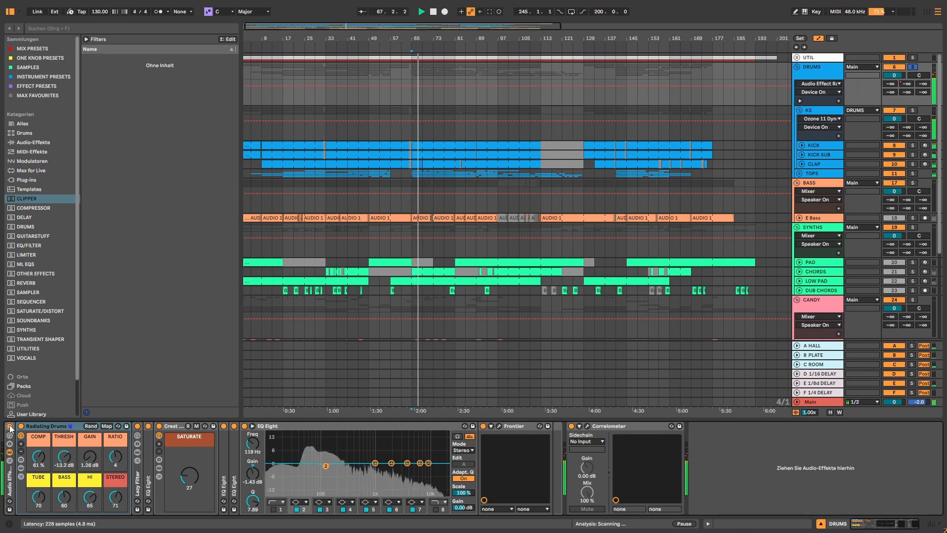
pyautogui.press('space')
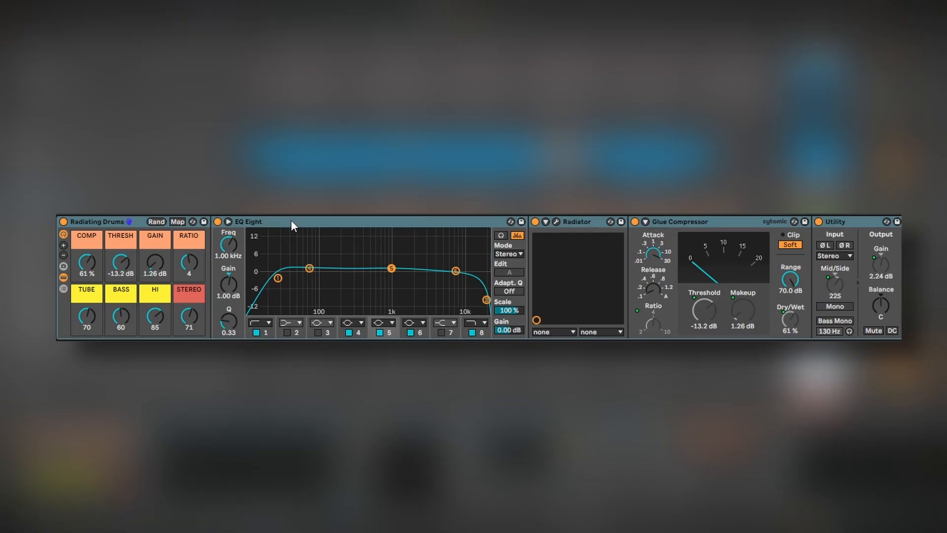
pyautogui.click(568, 223)
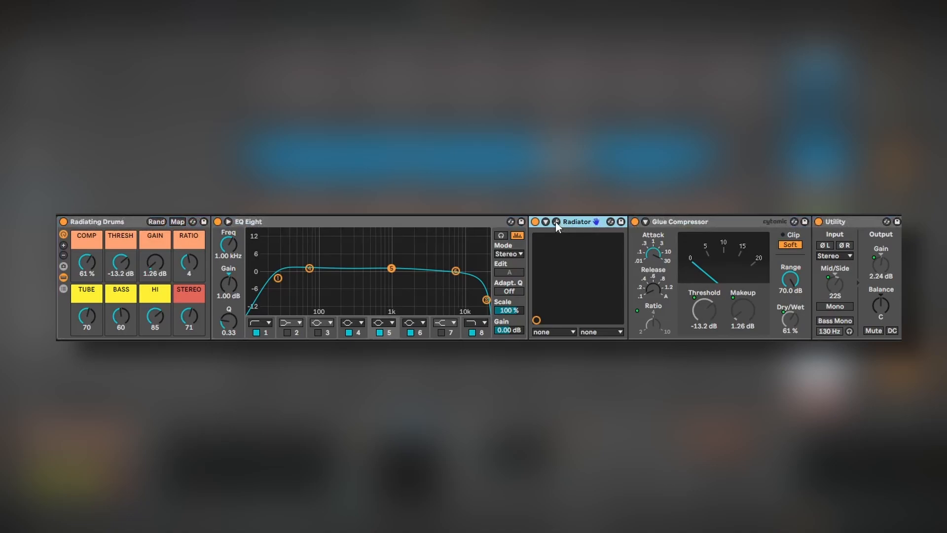
pyautogui.click(688, 223)
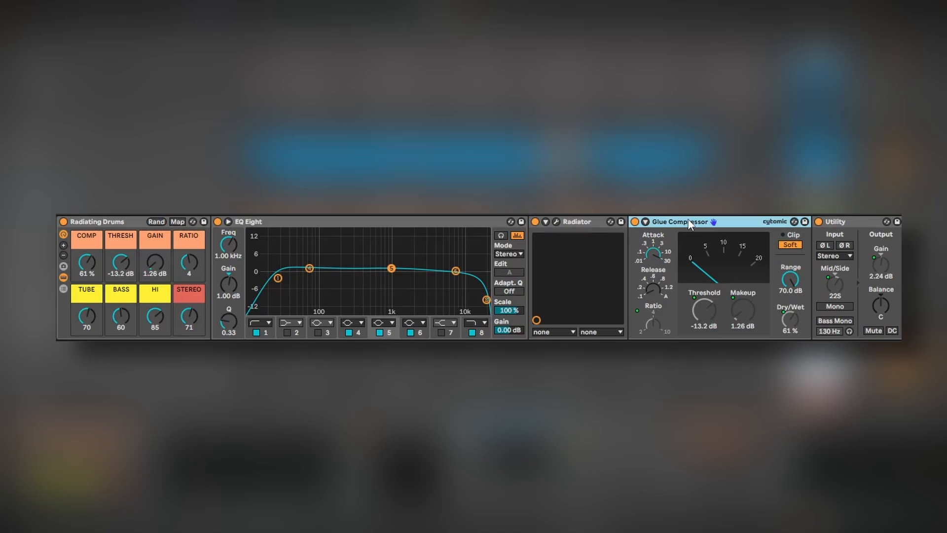
pyautogui.click(565, 226)
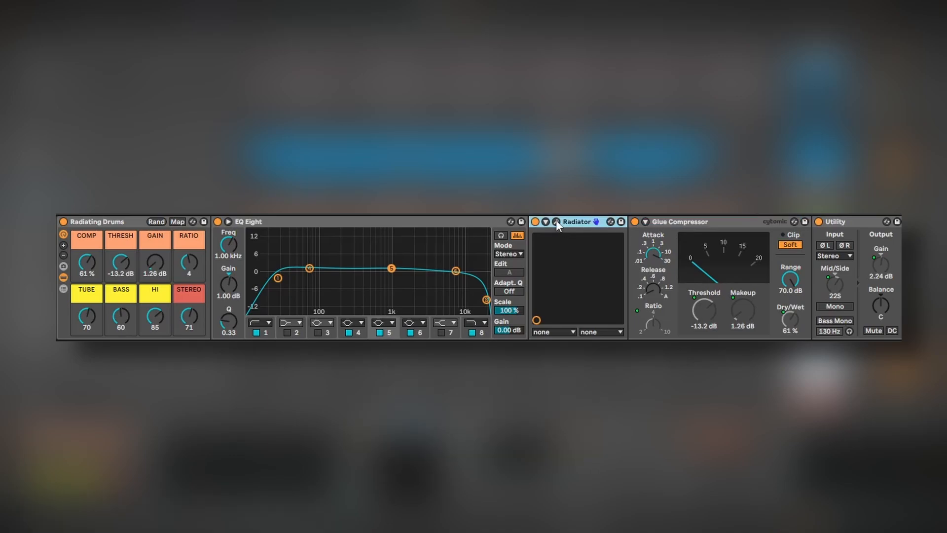
pyautogui.click(555, 221)
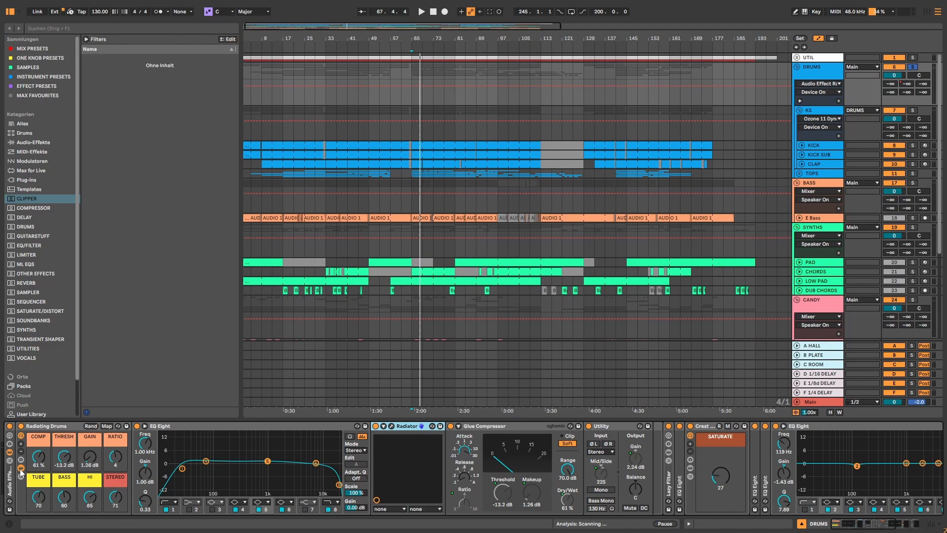
# Turn the Radiating Drums rack back on and restart playback
pyautogui.click(21, 427)
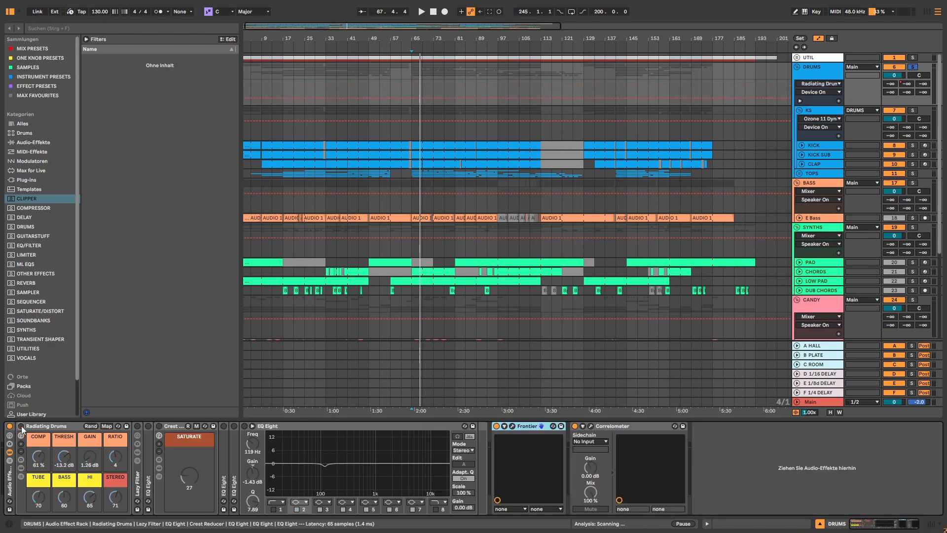
pyautogui.press('space')
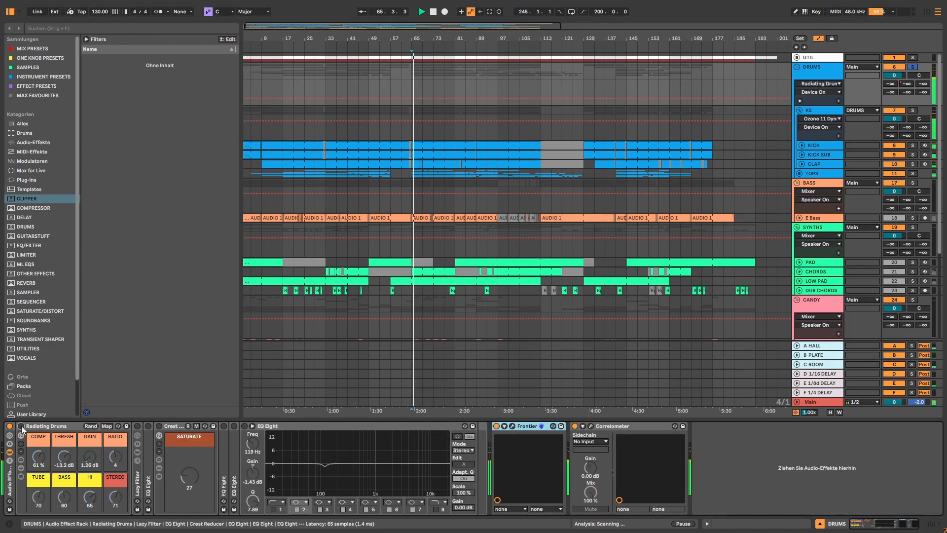
pyautogui.press('space')
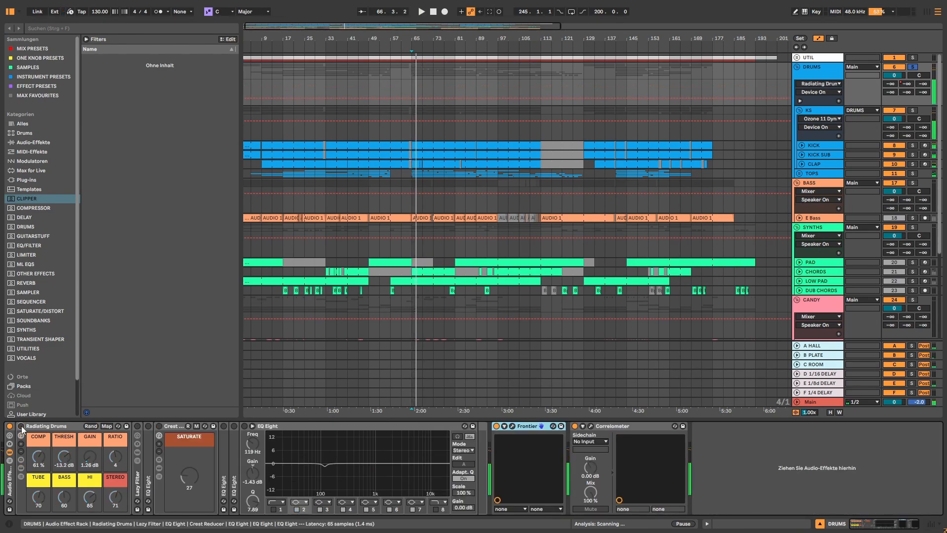
pyautogui.click(21, 425)
pyautogui.press('space')
pyautogui.press('space')
# Unfold Lazy Filter and the first EQ Eight, A/B that EQ while playing, then fold it
pyautogui.click(138, 437)
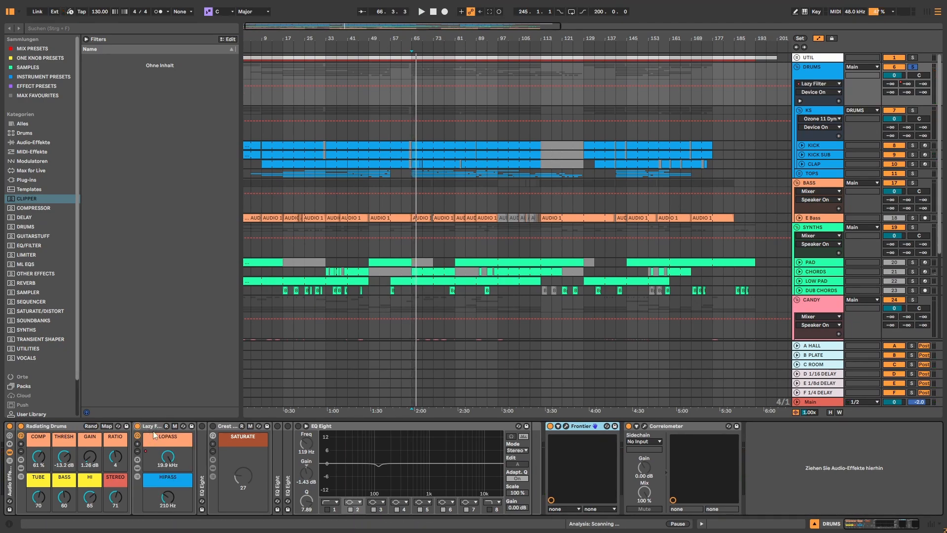
pyautogui.doubleClick(201, 436)
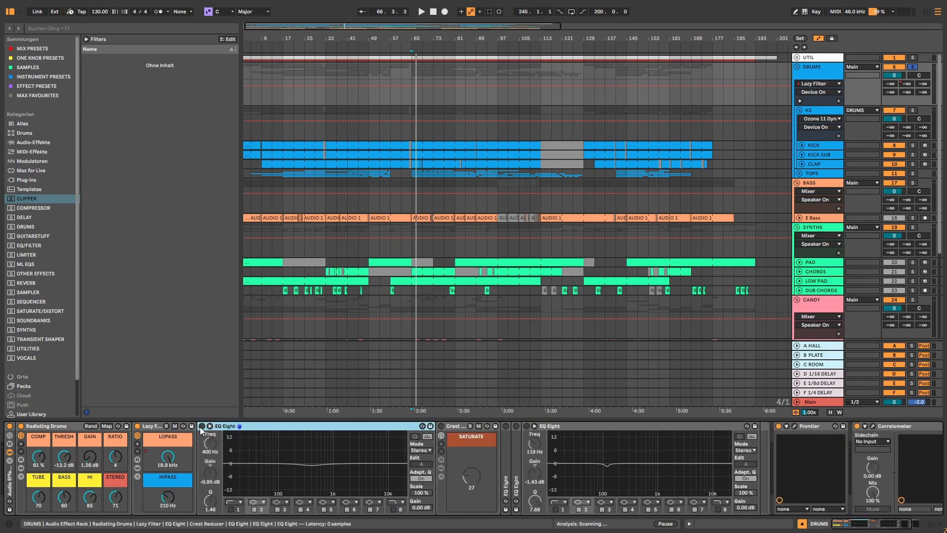
pyautogui.click(201, 426)
pyautogui.press('space')
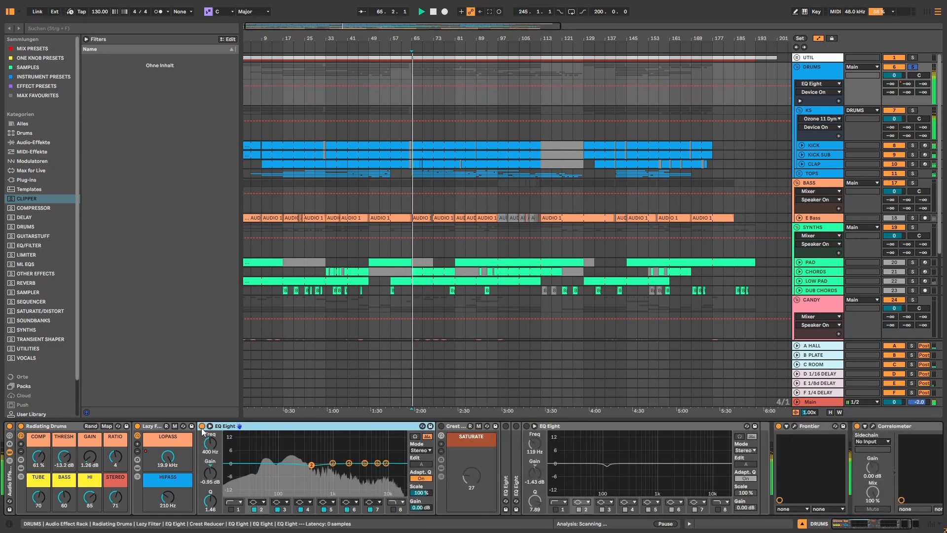
pyautogui.click(201, 426)
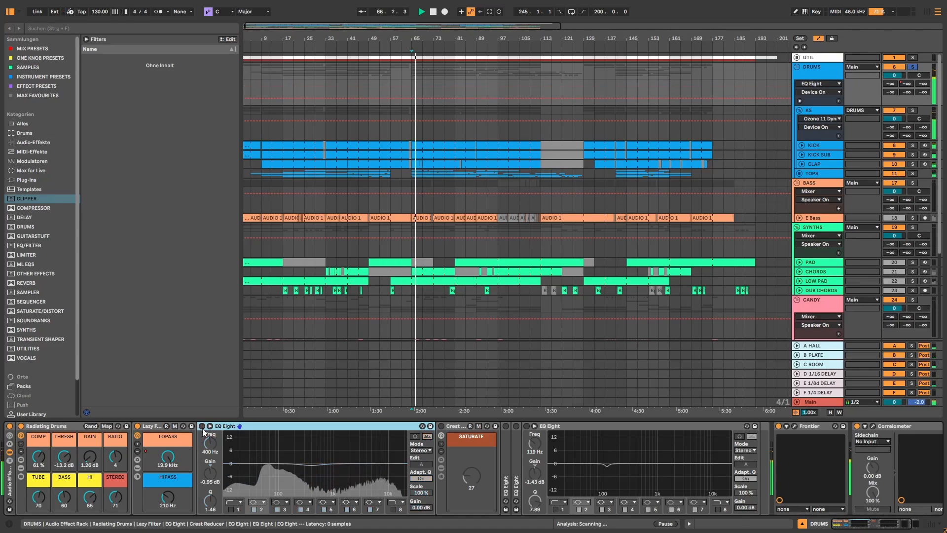
pyautogui.click(202, 426)
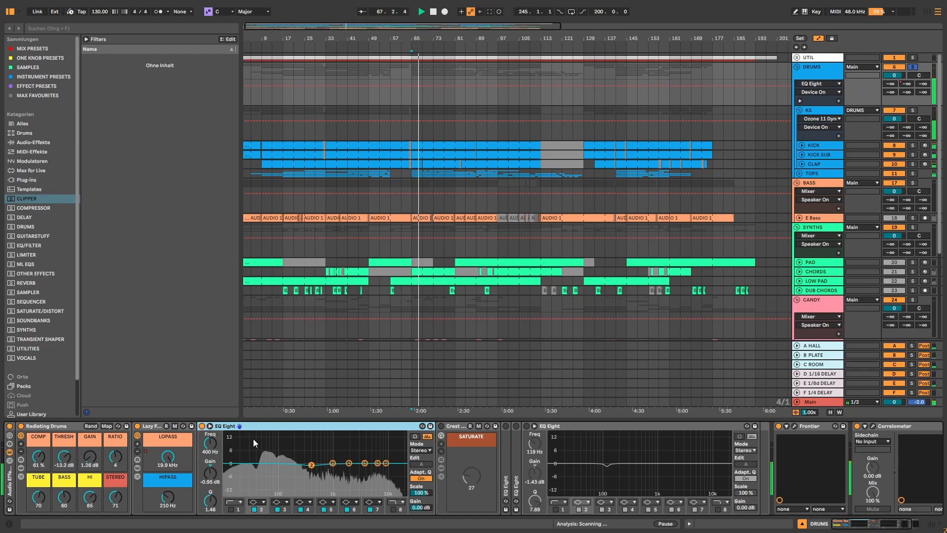
pyautogui.press('space')
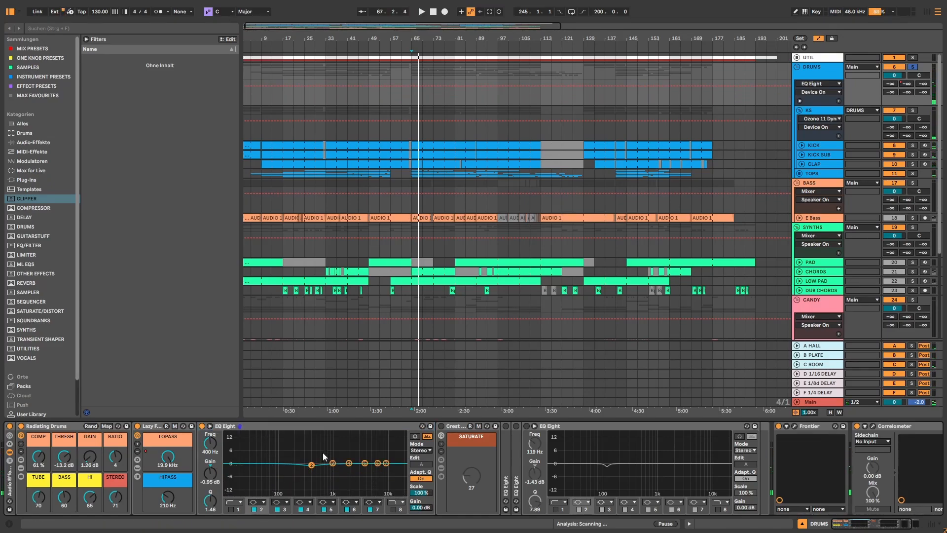
pyautogui.doubleClick(215, 426)
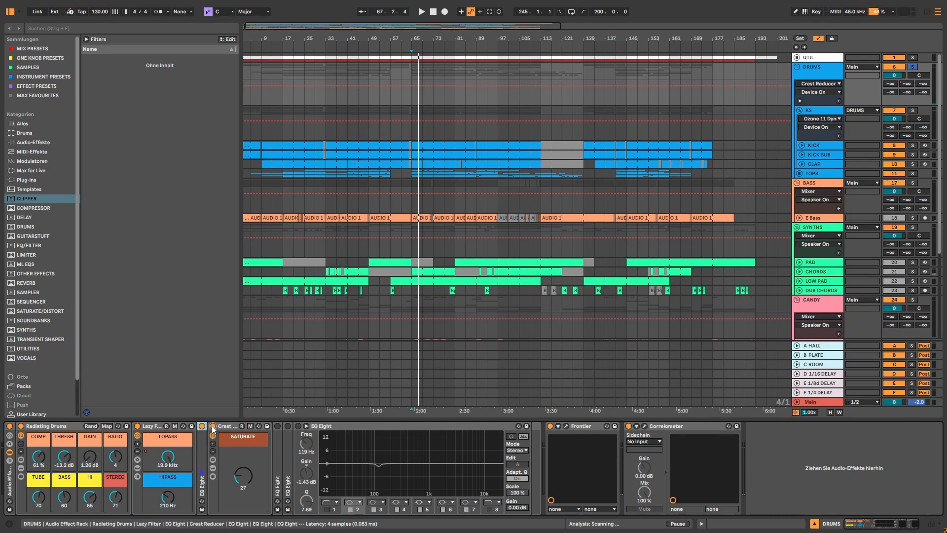
# Switch on the Crest Reducer and reveal its Saturator: Drive 4.25 dB, Analog Clip, Output -4.25 dB
pyautogui.press('space')
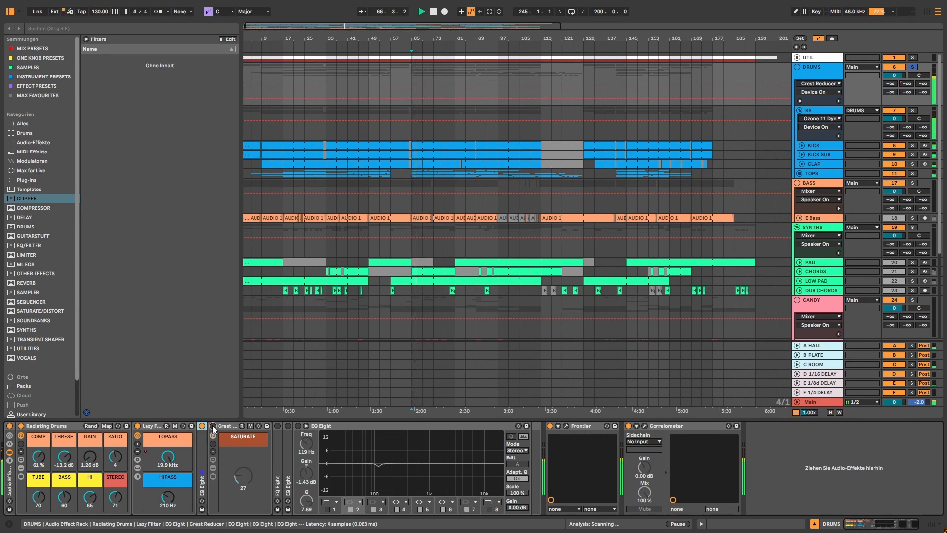
pyautogui.click(212, 425)
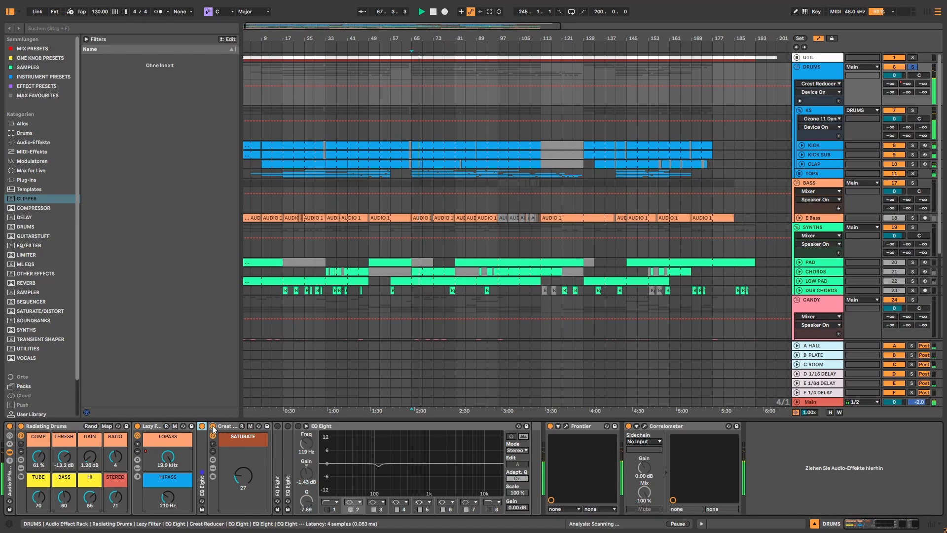
pyautogui.click(212, 468)
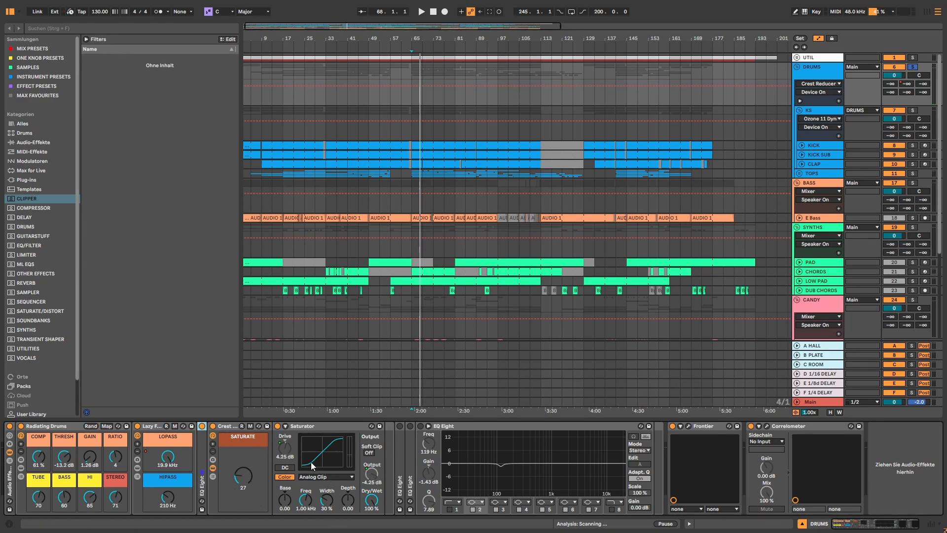
# Unfold the next EQ Eight and solo-audition its band 2 during playback
pyautogui.doubleClick(399, 430)
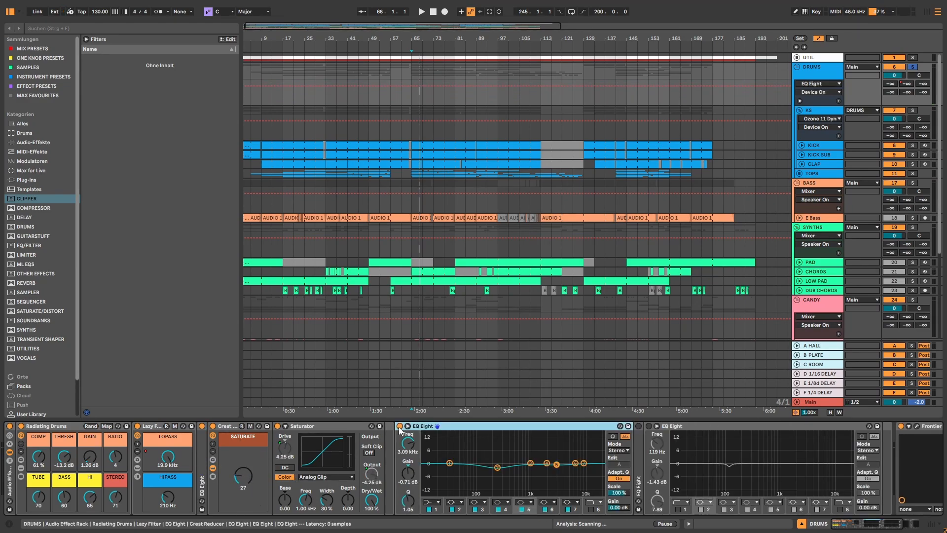
pyautogui.press('space')
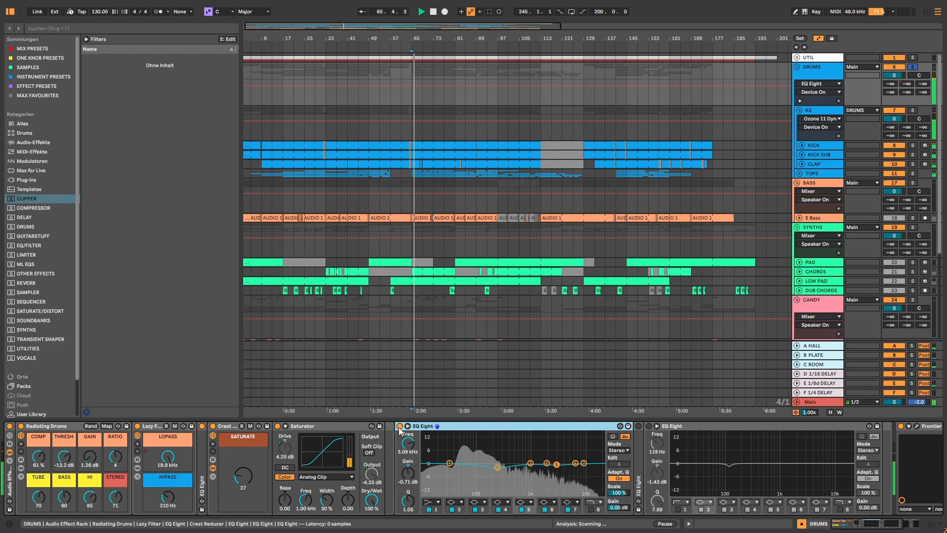
pyautogui.click(498, 468)
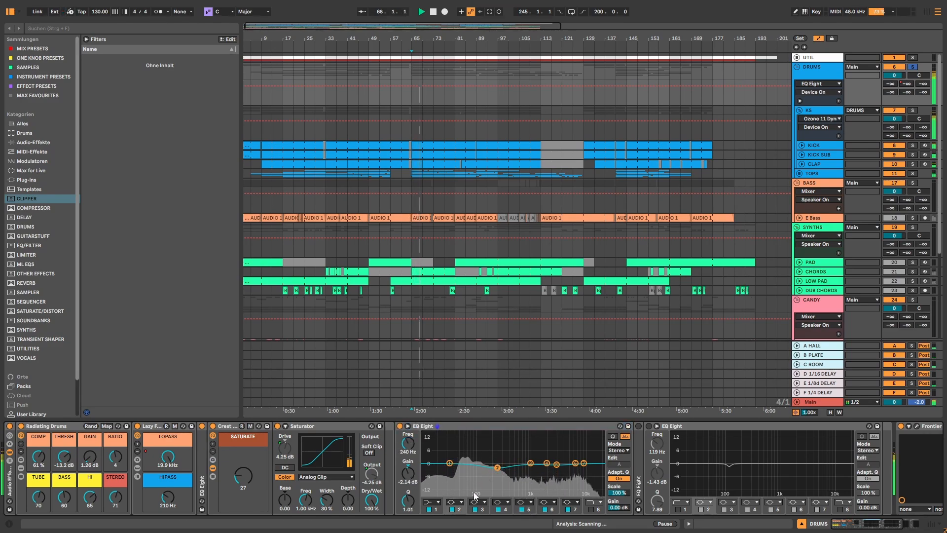
pyautogui.click(613, 436)
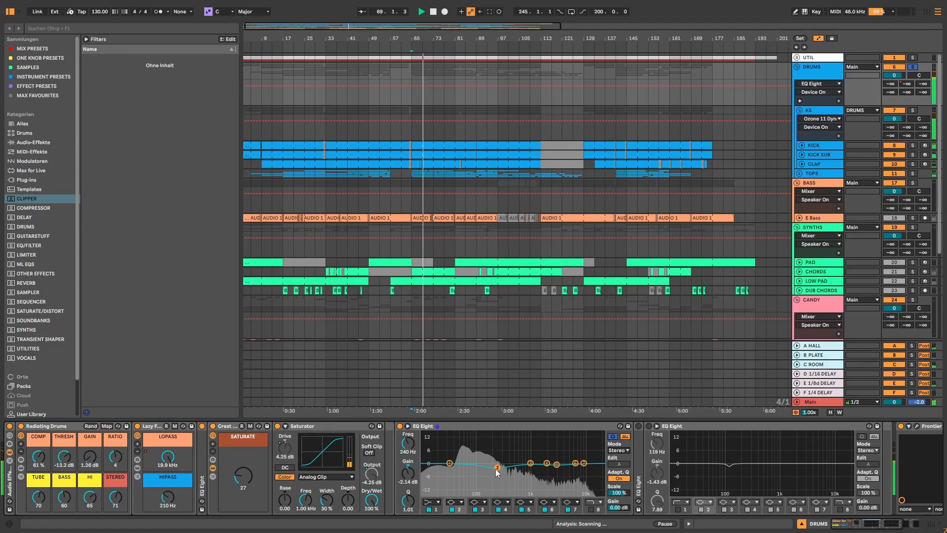
pyautogui.moveTo(496, 468); pyautogui.dragTo(496, 469)
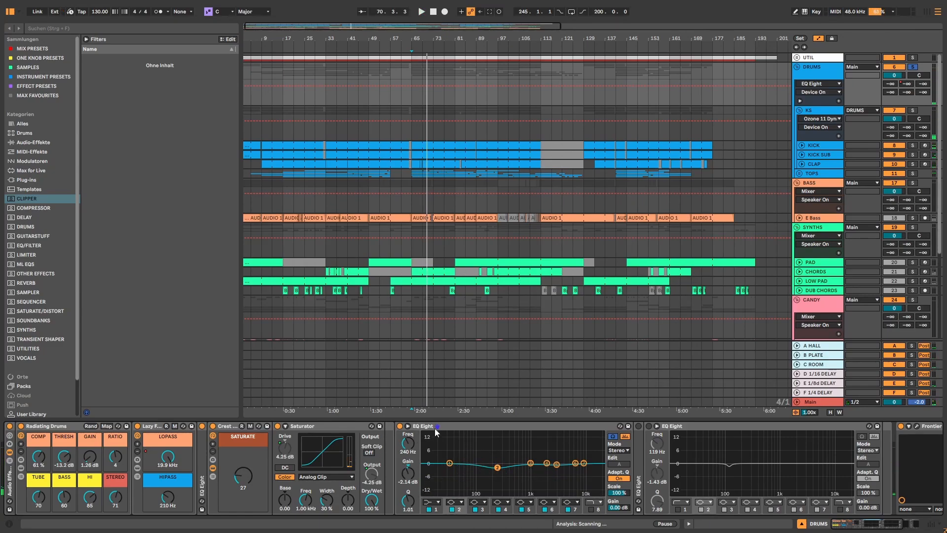
# Switch on the second and third drum-bus EQ Eights, then show the KS group's chain
pyautogui.click(639, 426)
pyautogui.press('space')
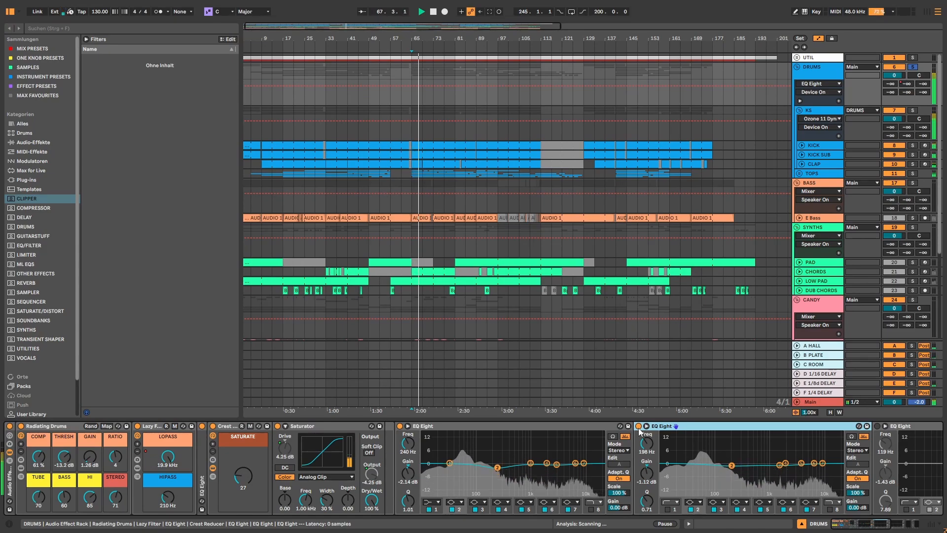
pyautogui.press('space')
pyautogui.scroll(-5, 656, 460)
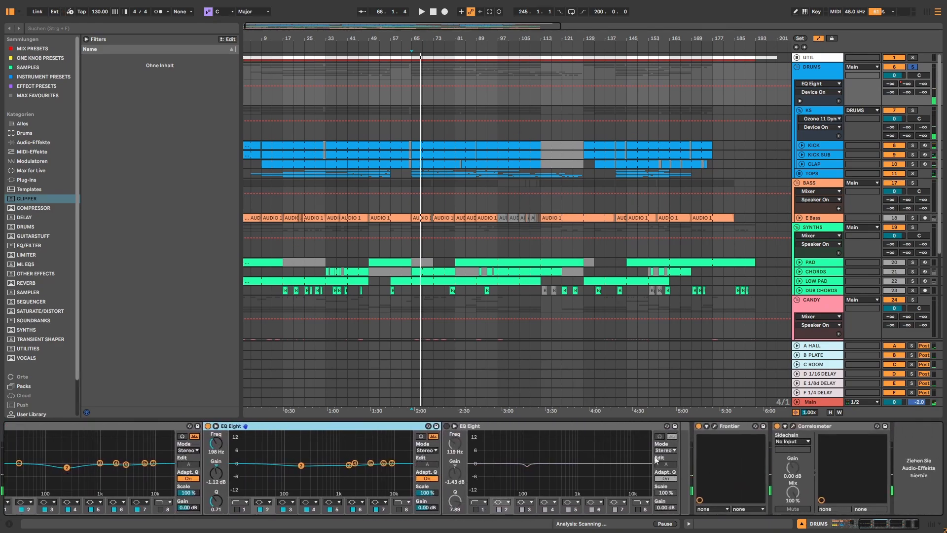
pyautogui.click(447, 426)
pyautogui.press('space')
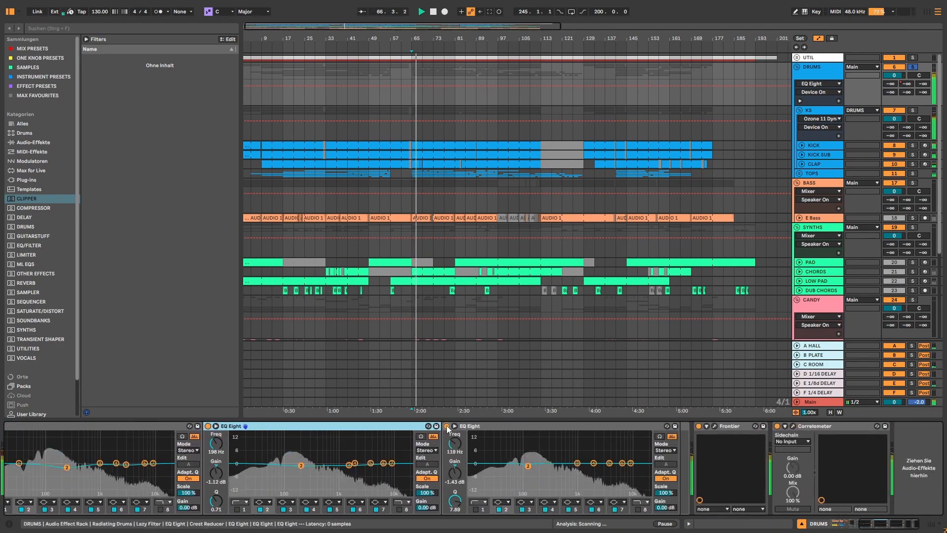
pyautogui.press('space')
pyautogui.click(817, 113)
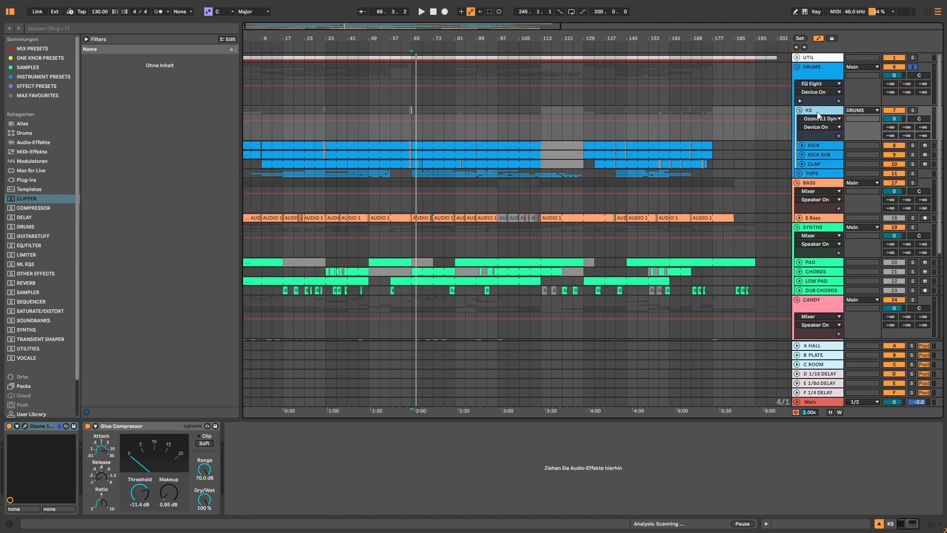
# Solo and audition the KS group, then open its Ozone dynamic EQ plug-in window
pyautogui.click(913, 110)
pyautogui.press('space')
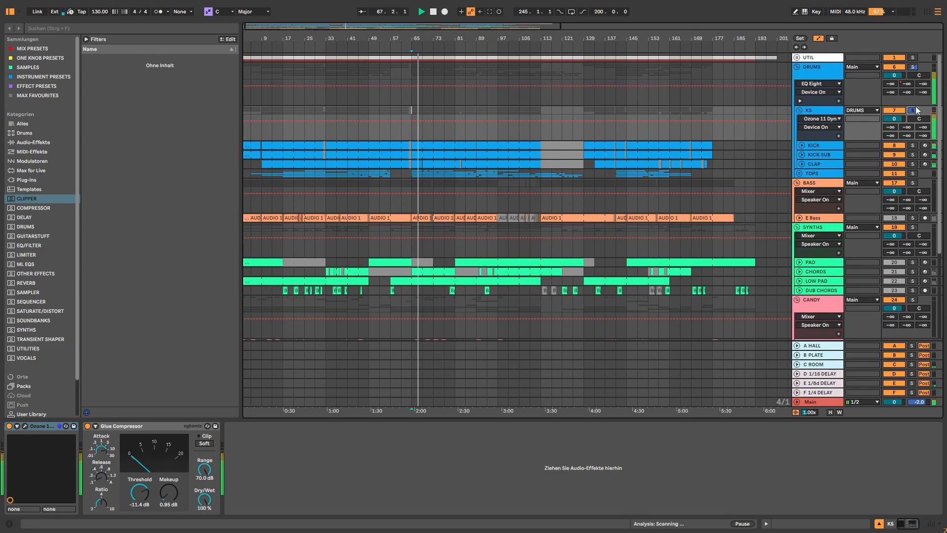
pyautogui.press('space')
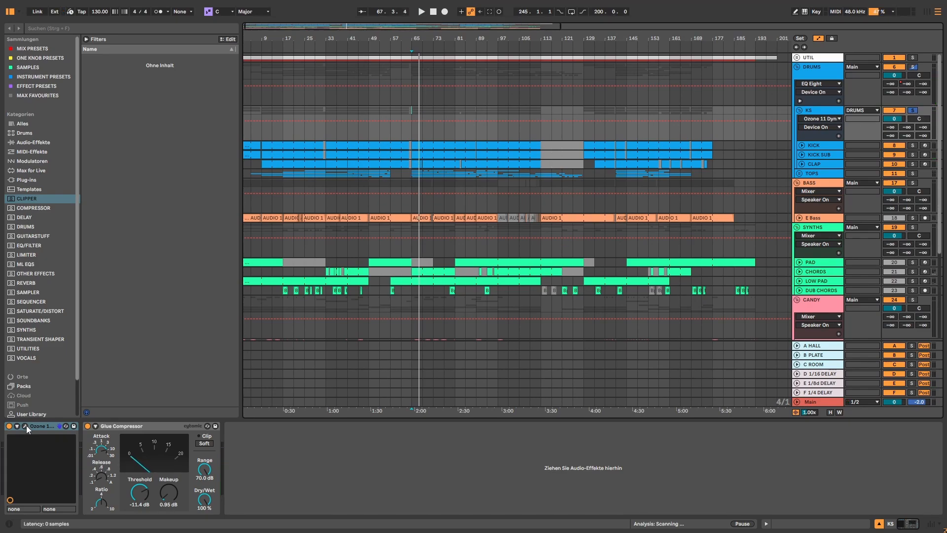
pyautogui.click(25, 426)
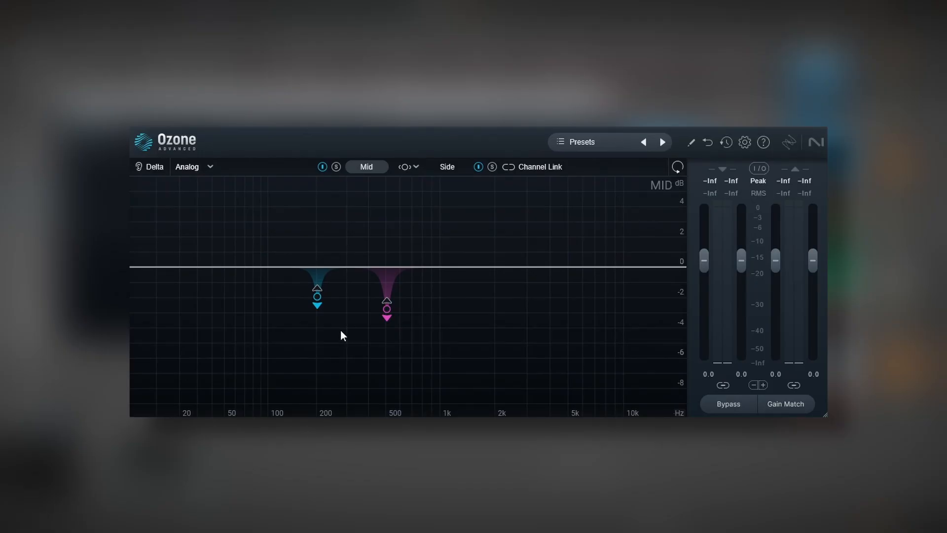
pyautogui.click(317, 298)
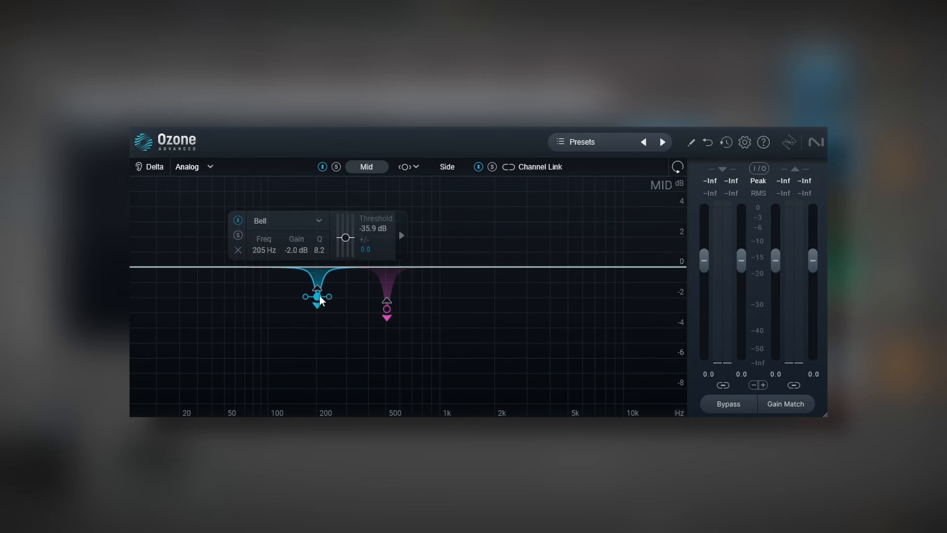
pyautogui.click(237, 235)
pyautogui.press('space')
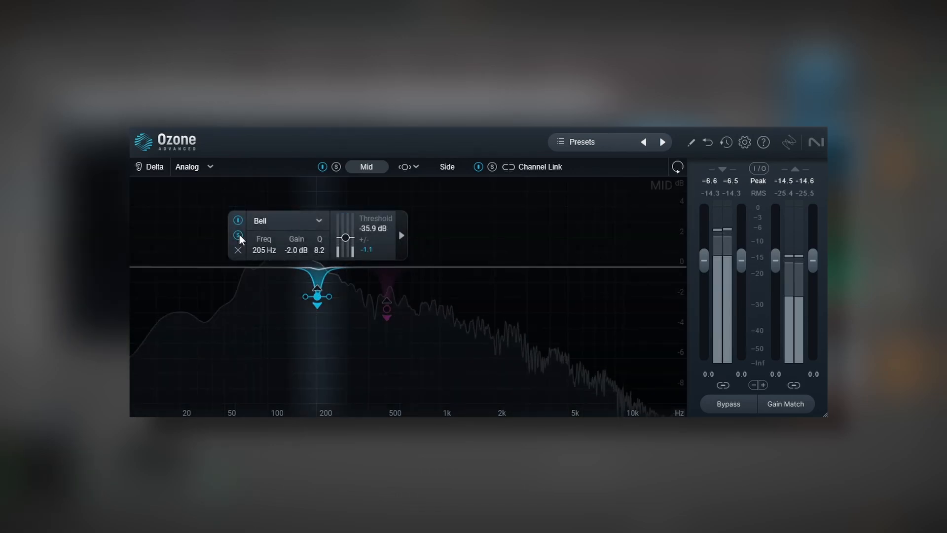
pyautogui.click(387, 309)
pyautogui.click(310, 353)
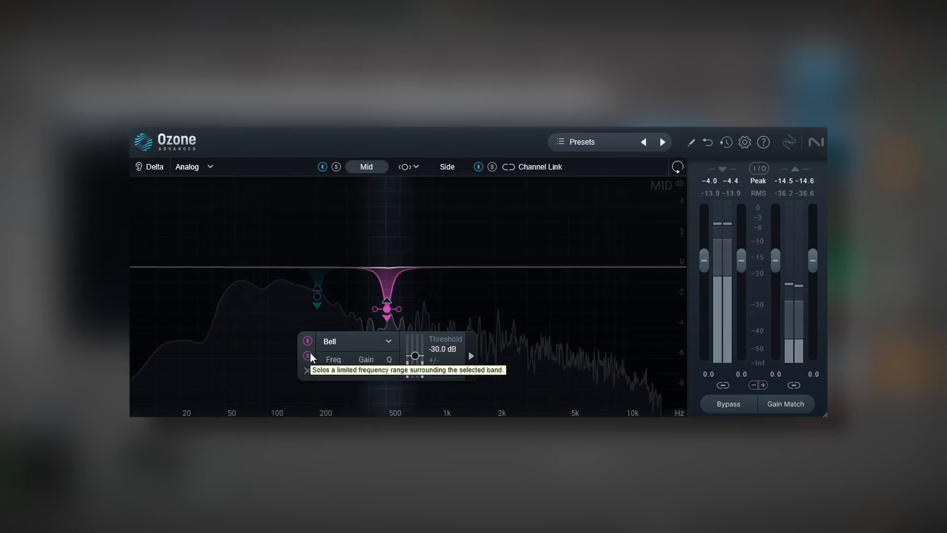
pyautogui.click(308, 356)
pyautogui.press('space')
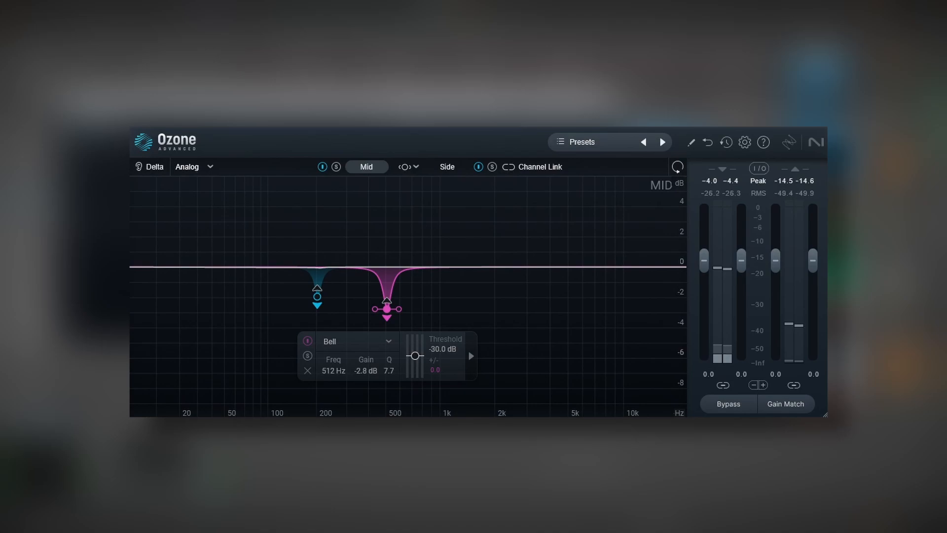
pyautogui.press('space')
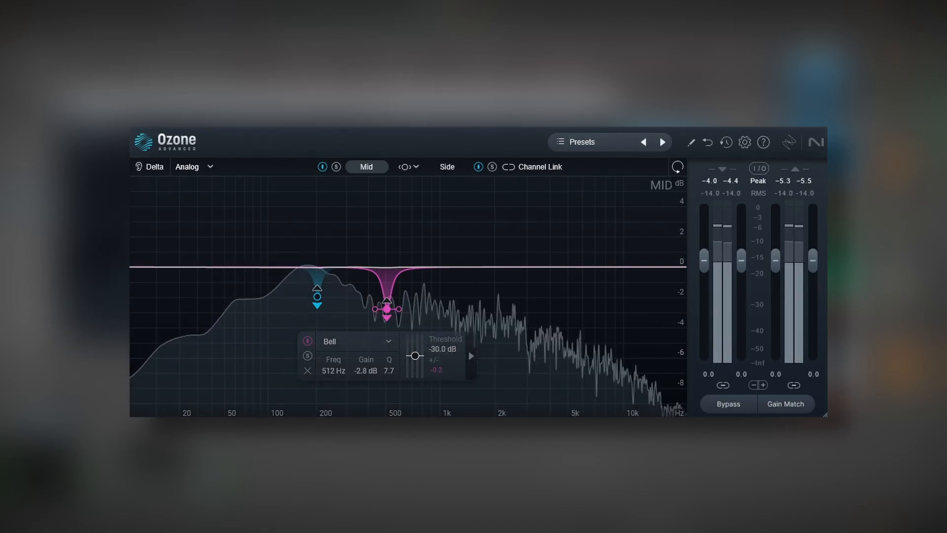
pyautogui.press('space')
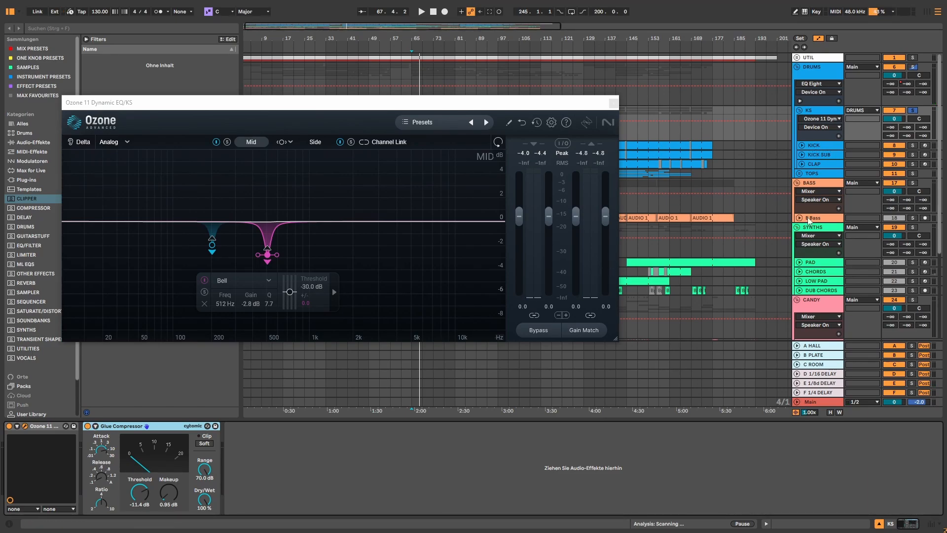
pyautogui.click(87, 426)
pyautogui.press('space')
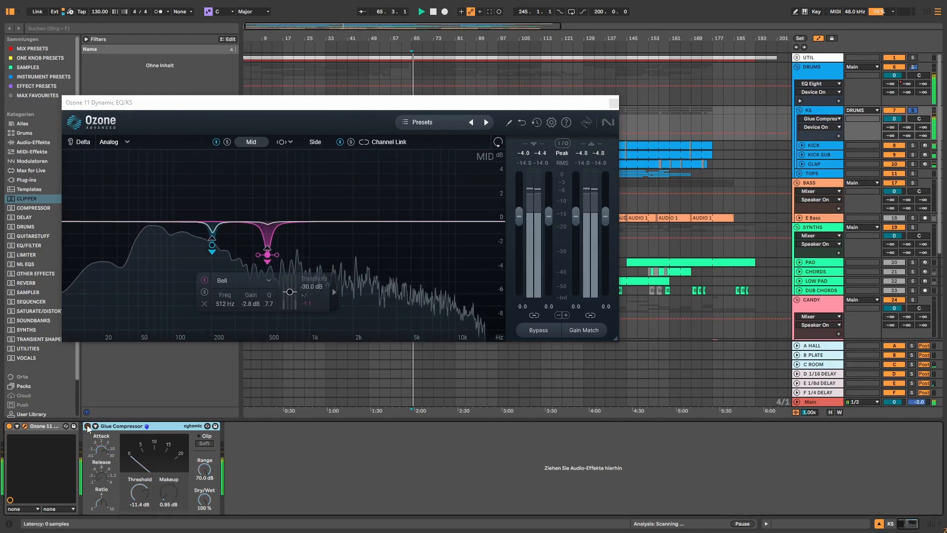
pyautogui.click(87, 425)
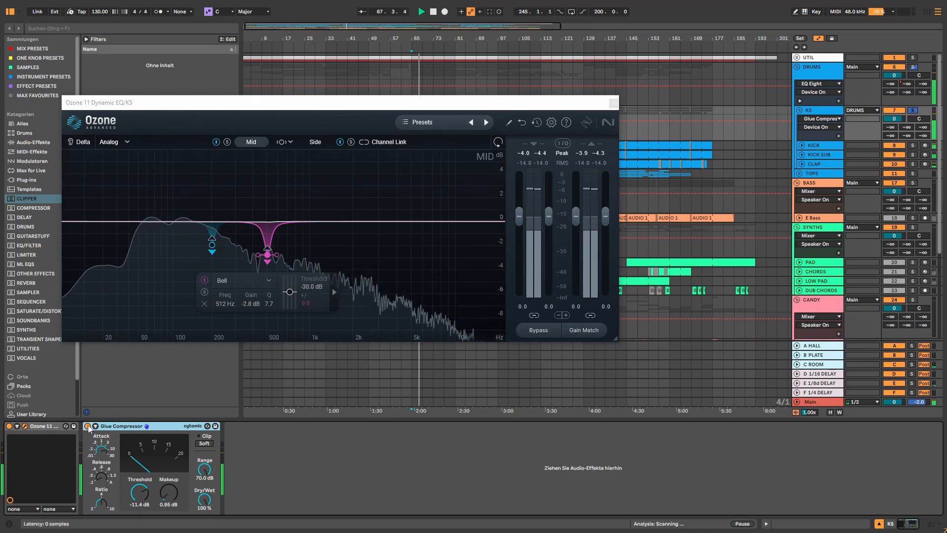
pyautogui.press('space')
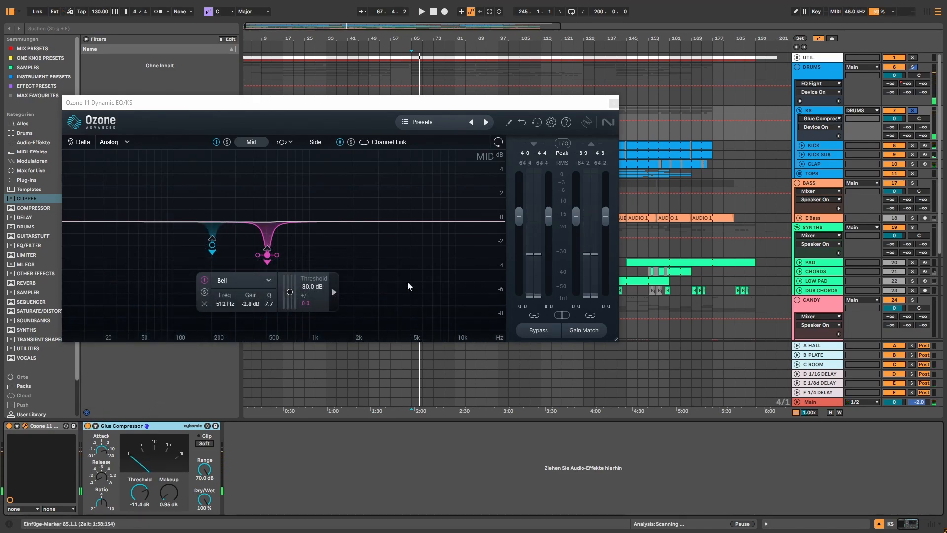
# Close the Ozone window and switch on the KICK track's Audio Effect Rack
pyautogui.click(613, 103)
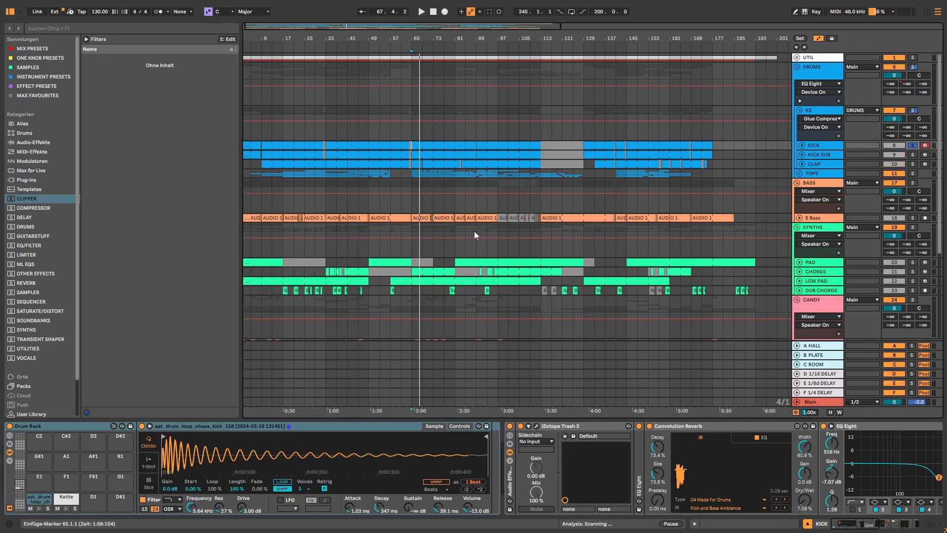
pyautogui.press('space')
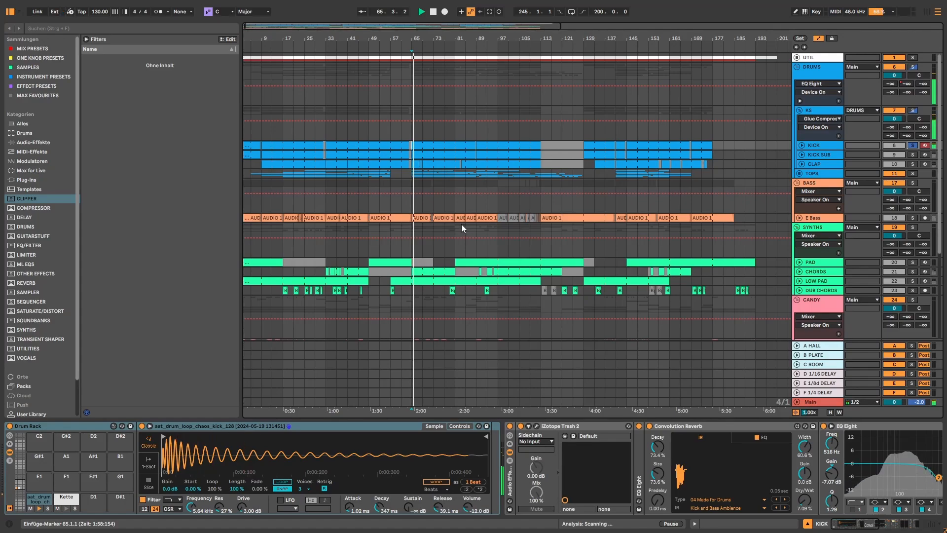
pyautogui.press('space')
pyautogui.hscroll(5, 164, 430)
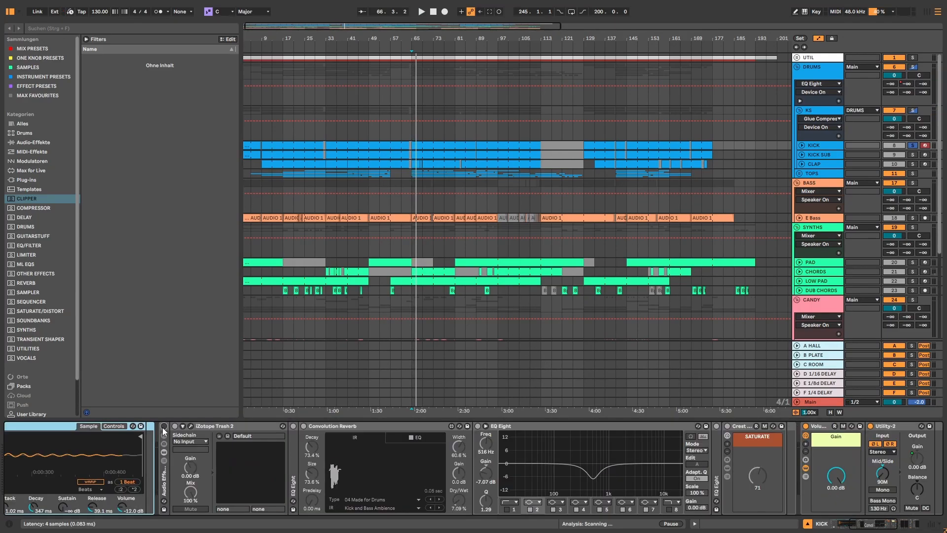
pyautogui.press('space')
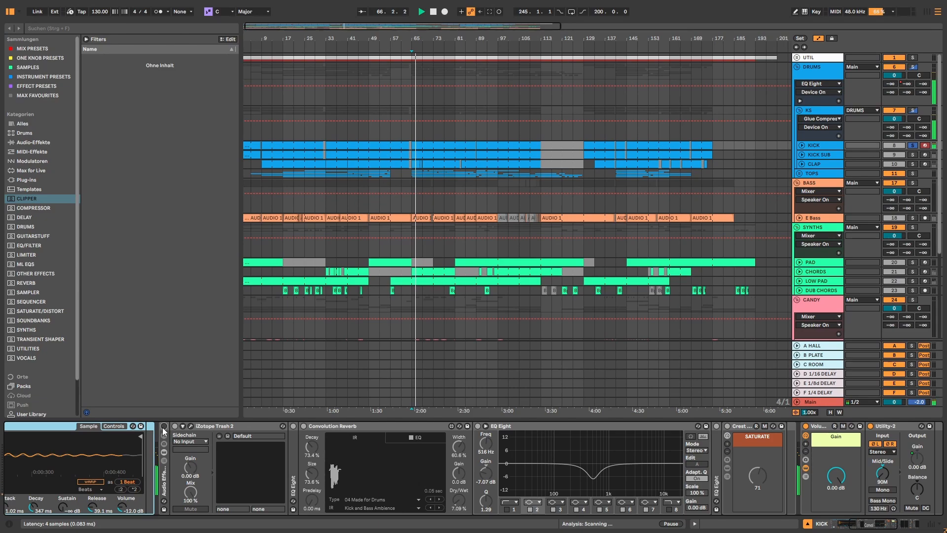
pyautogui.click(163, 427)
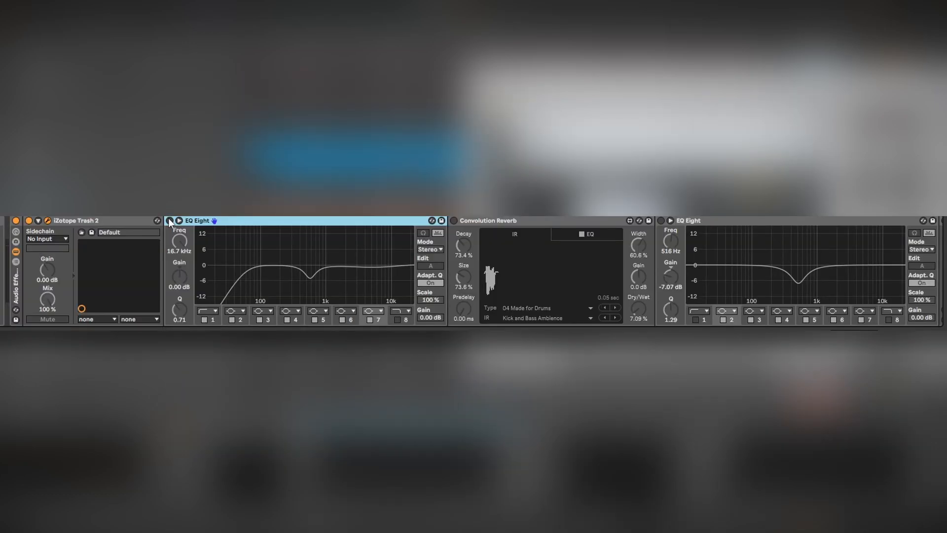
# A/B the first EQ Eight in the kick chain and leave it on
pyautogui.click(170, 220)
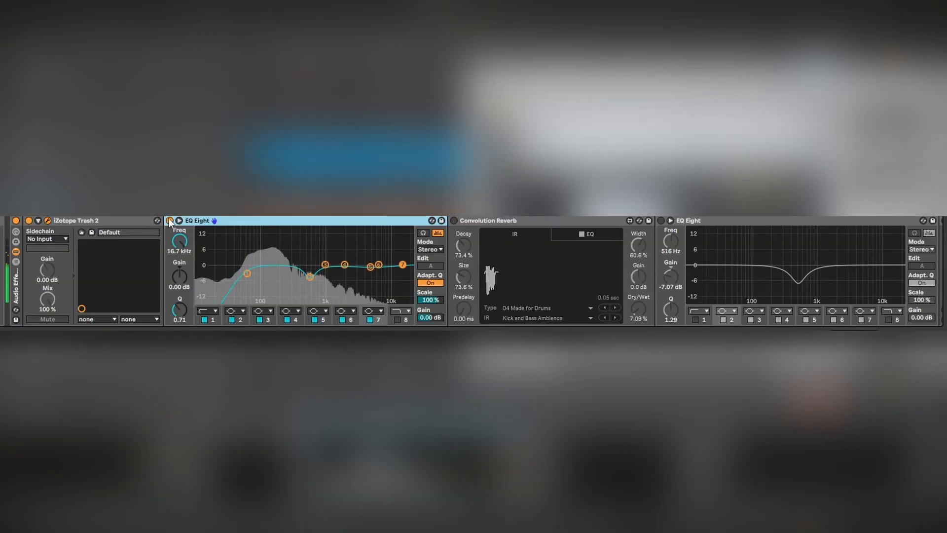
pyautogui.click(169, 220)
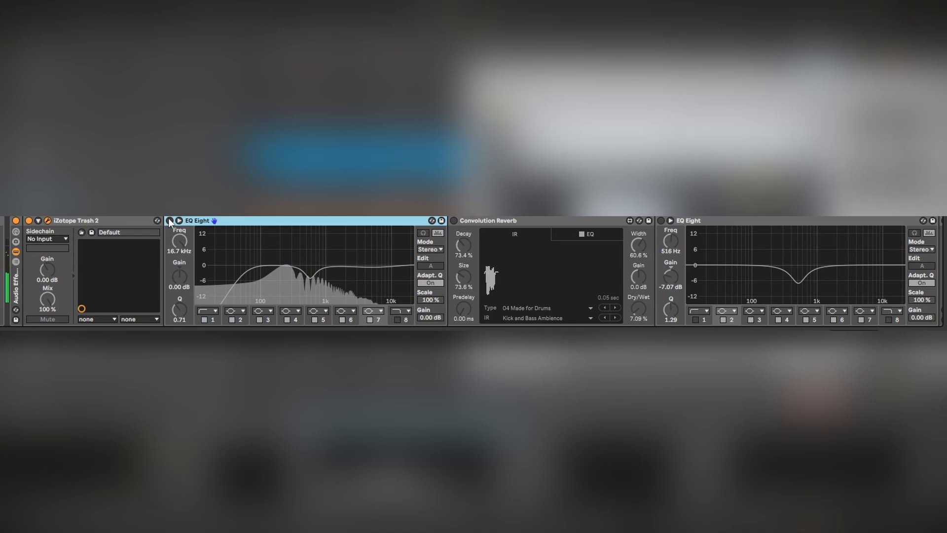
pyautogui.click(170, 221)
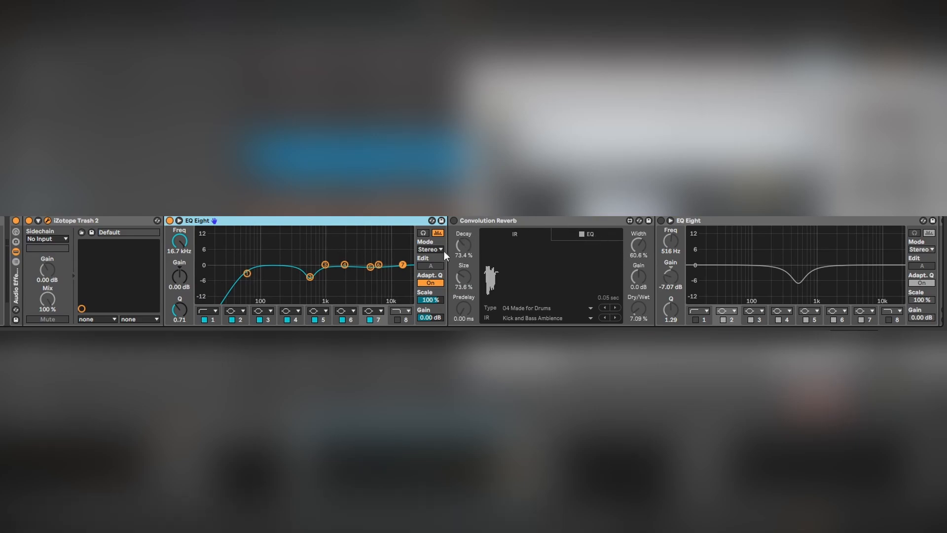
# Enable and A/B the Convolution Reverb, keeping its dry/wet at 7.09%
pyautogui.click(453, 220)
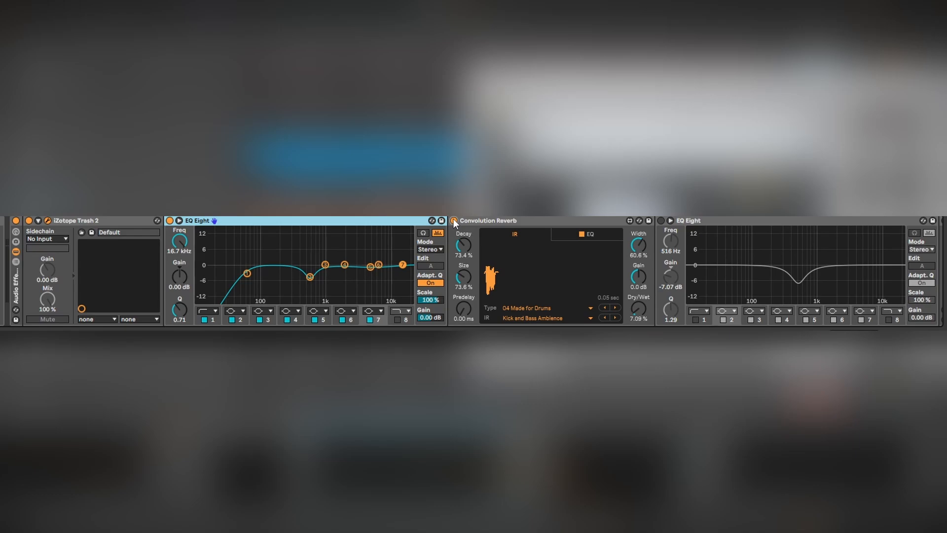
pyautogui.press('space')
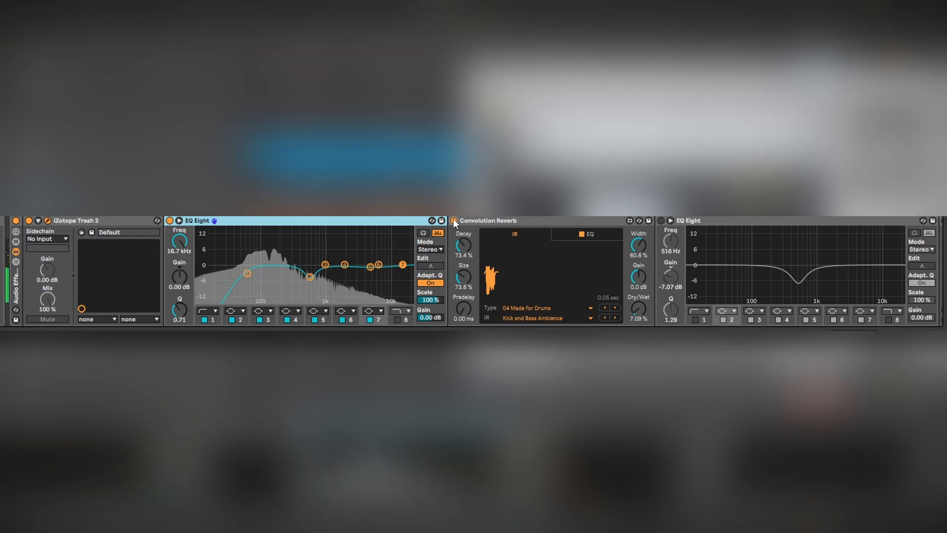
pyautogui.click(453, 221)
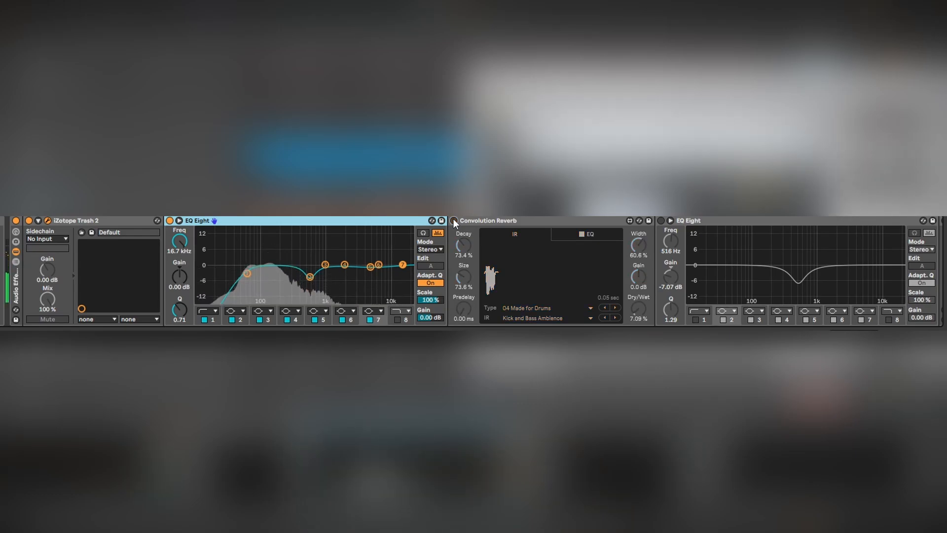
pyautogui.click(454, 220)
pyautogui.moveTo(636, 310); pyautogui.dragTo(636, 276)
pyautogui.hotkey('ctrl', 'z')
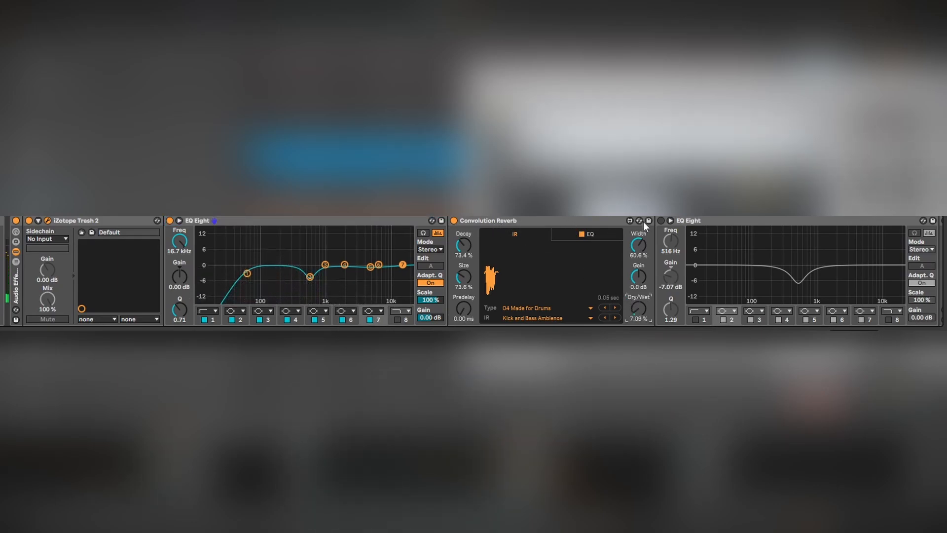
# A/B and keep the 516 Hz cut EQ, then enable the EQ with the 156 Hz dip
pyautogui.click(662, 219)
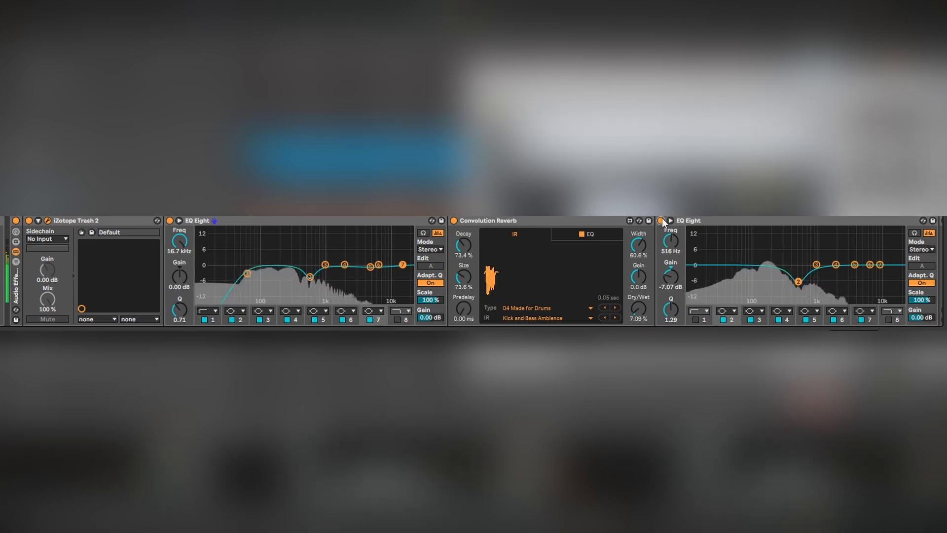
pyautogui.click(662, 219)
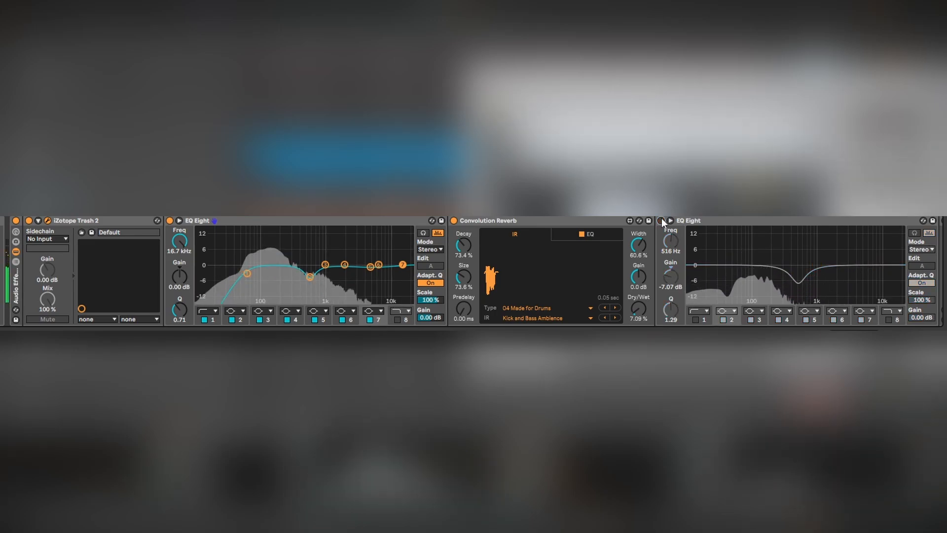
pyautogui.click(662, 219)
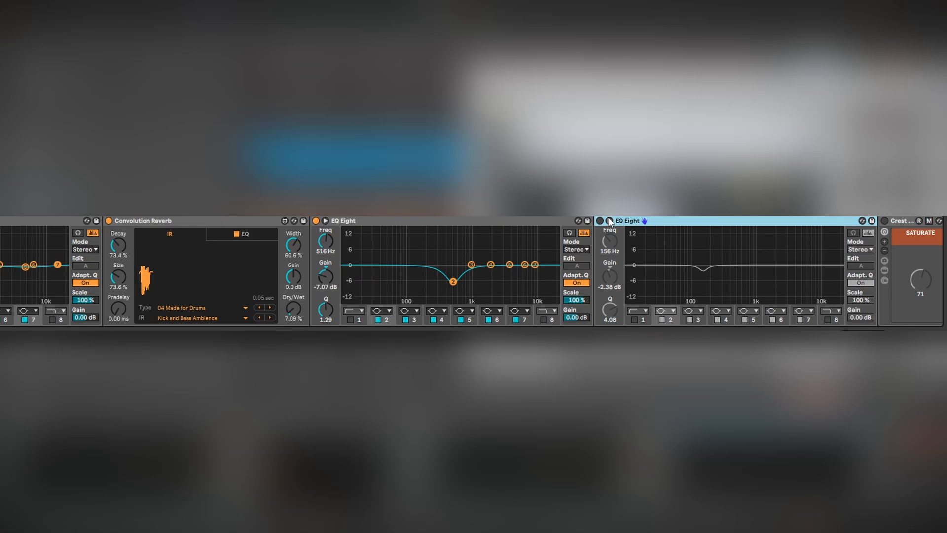
pyautogui.click(601, 220)
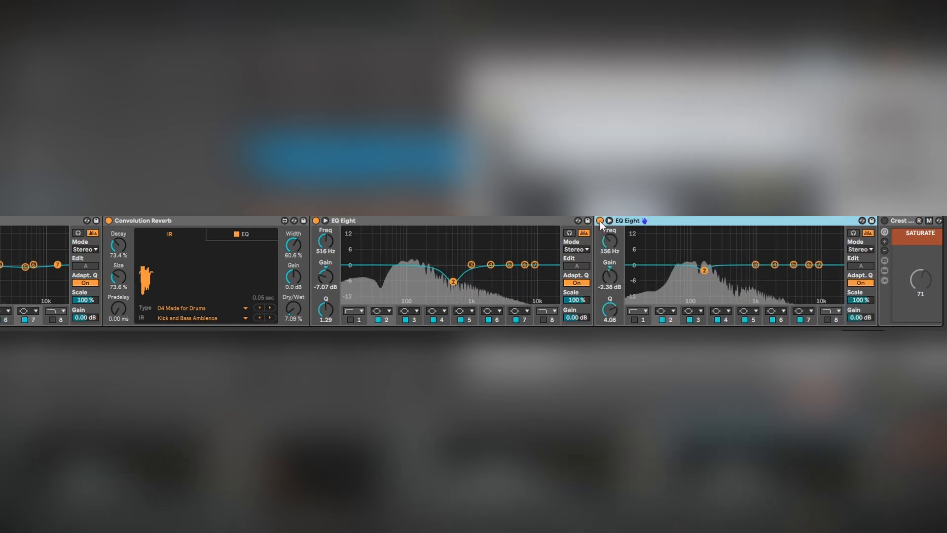
pyautogui.click(600, 221)
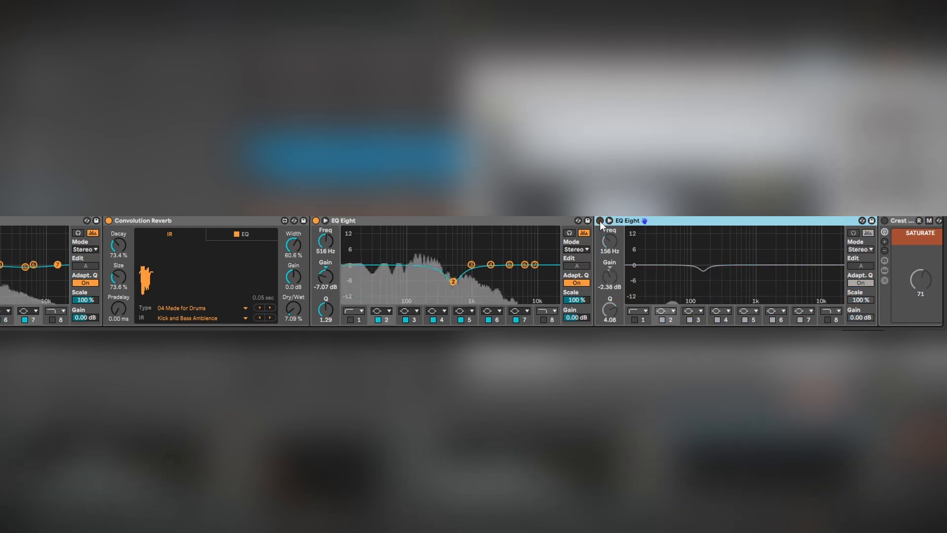
pyautogui.click(600, 221)
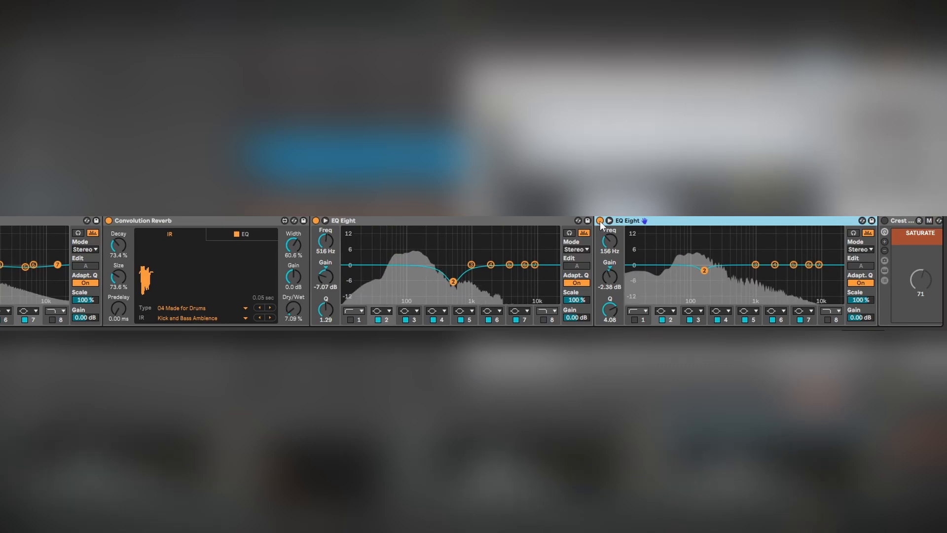
pyautogui.press('space')
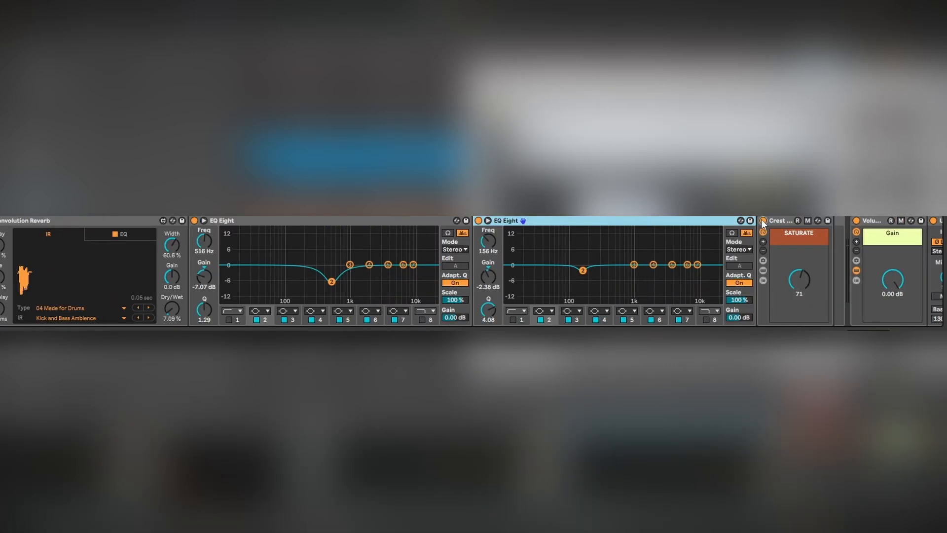
pyautogui.press('space')
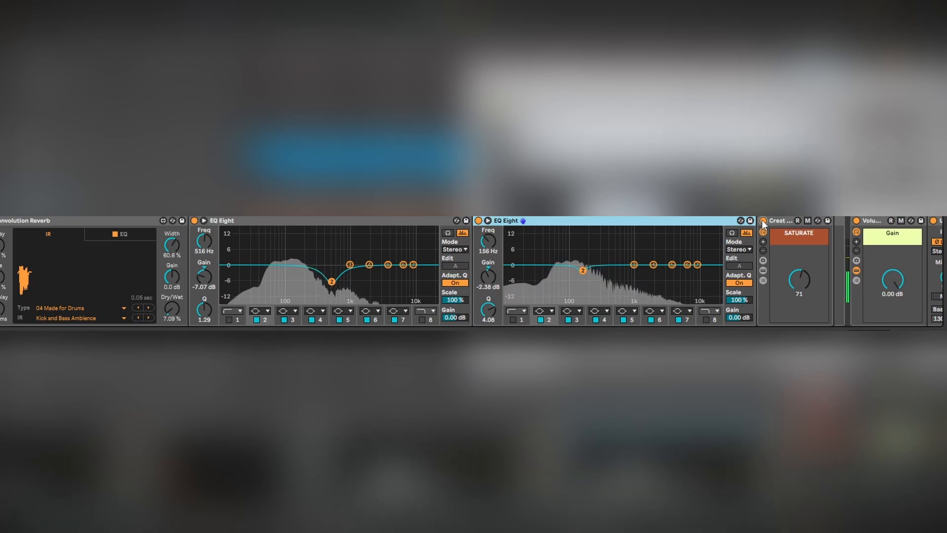
pyautogui.click(763, 221)
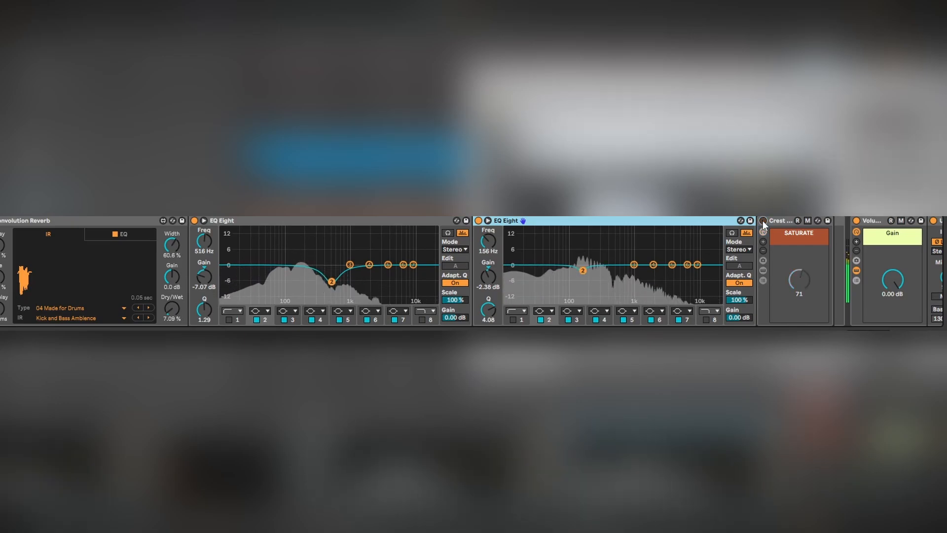
pyautogui.click(763, 221)
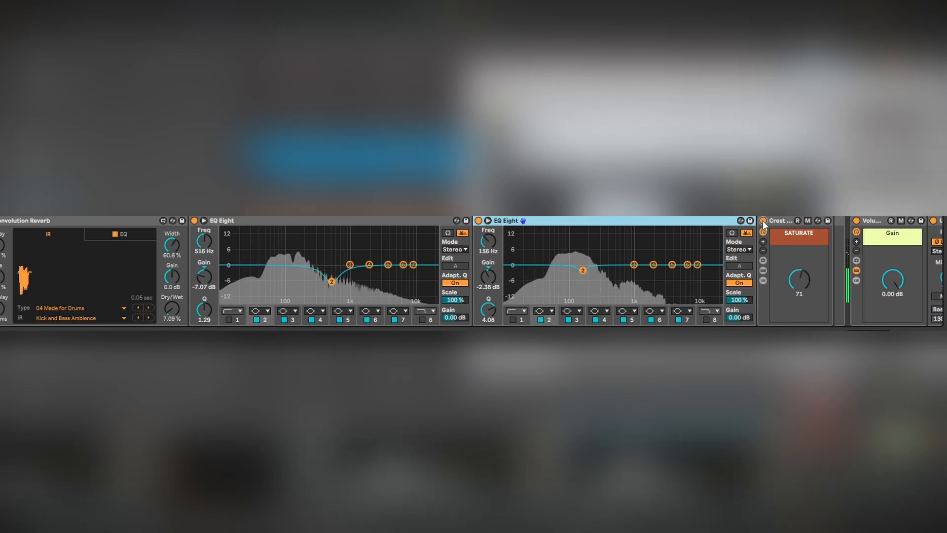
pyautogui.press('space')
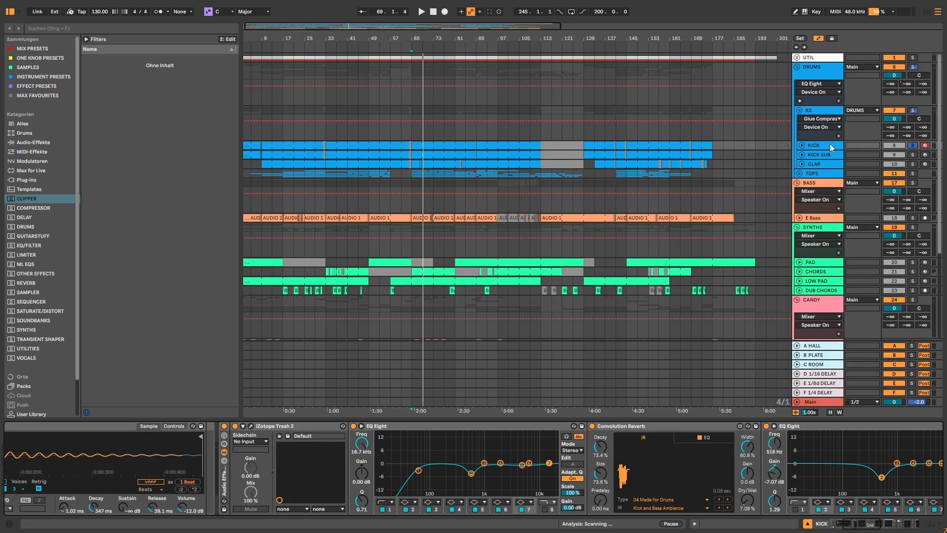
# Solo and play KICK SUB, inspect its Kick Sub 909 Long sampler, and open iZotope Trash 2
pyautogui.click(913, 155)
pyautogui.press('space')
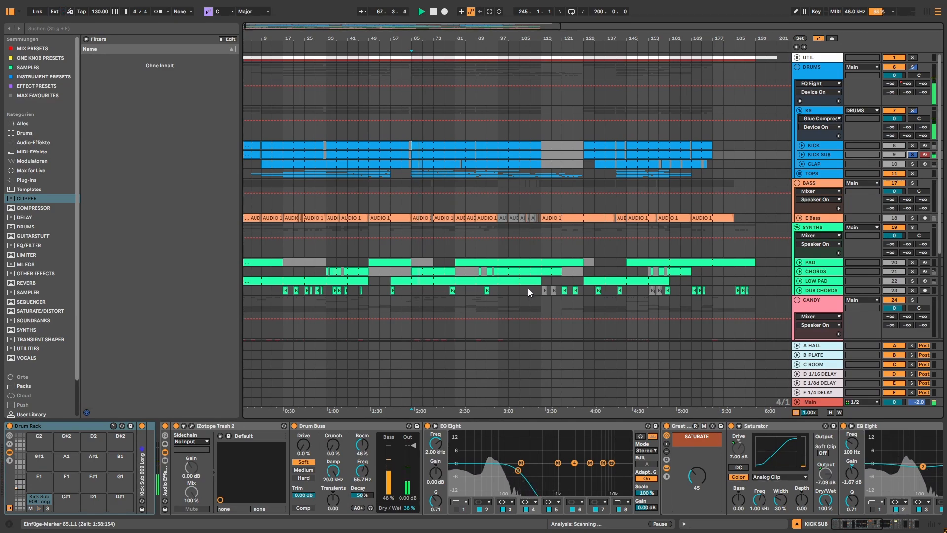
pyautogui.doubleClick(143, 458)
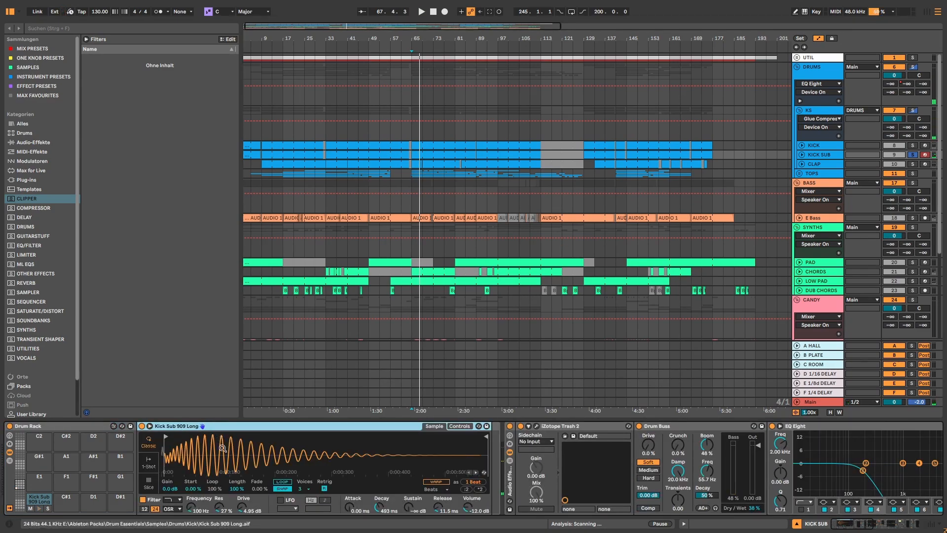
pyautogui.doubleClick(192, 425)
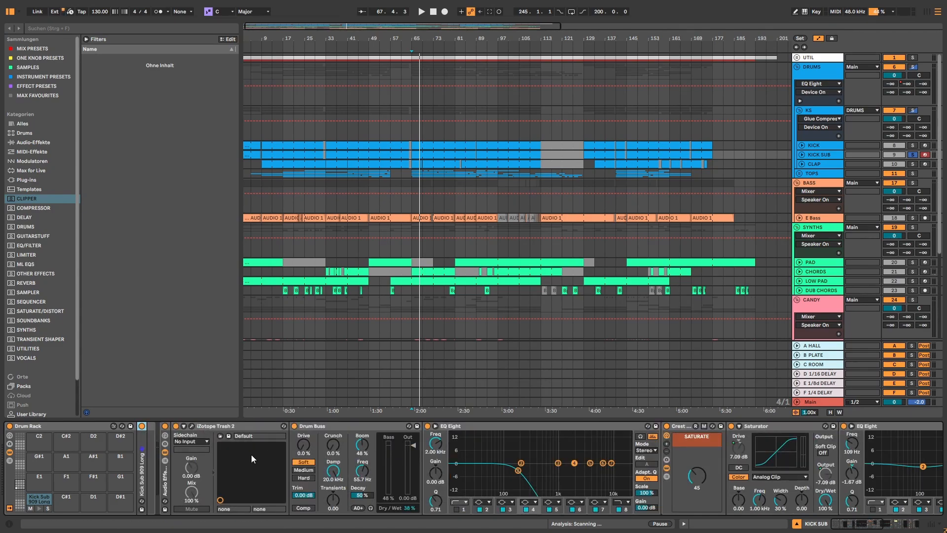
pyautogui.click(192, 426)
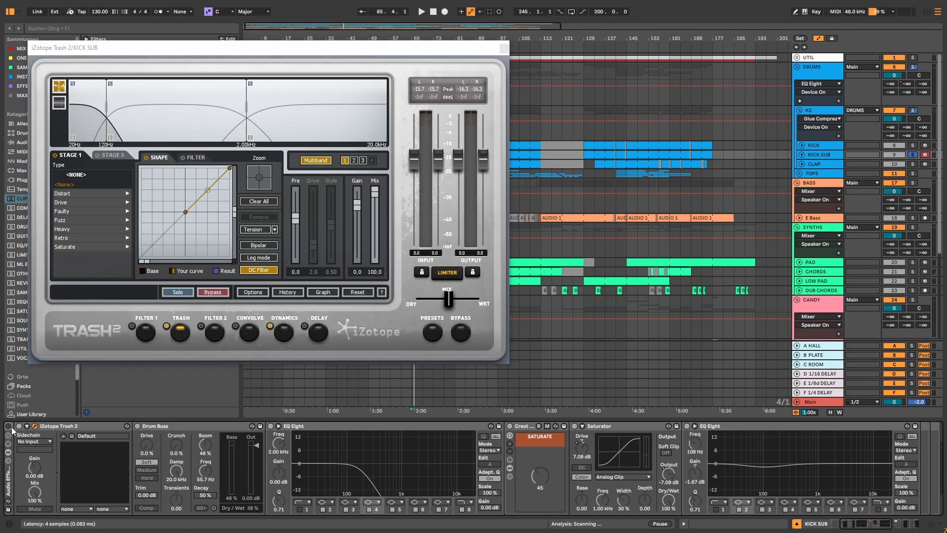
# Switch on Trash 2 distortion on KICK SUB during playback, then return to the KICK track's chain
pyautogui.press('space')
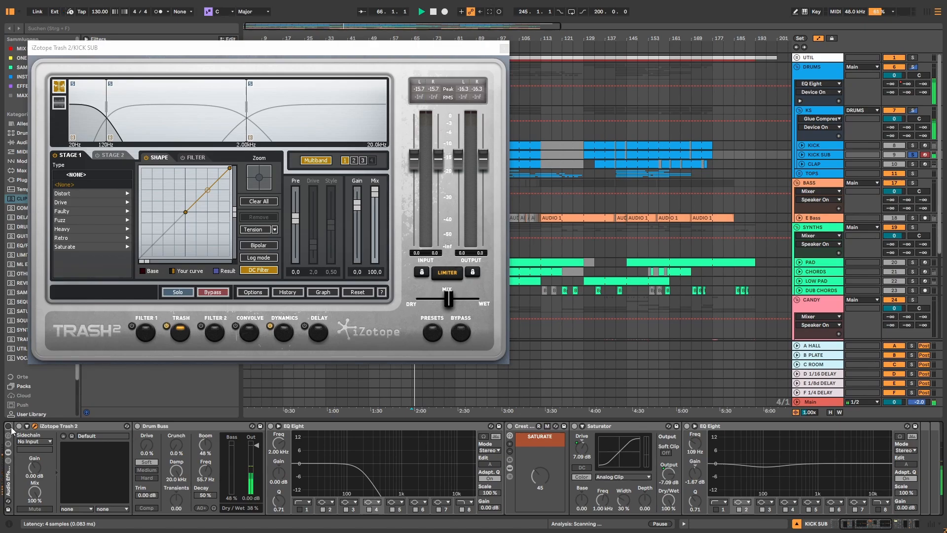
pyautogui.click(9, 426)
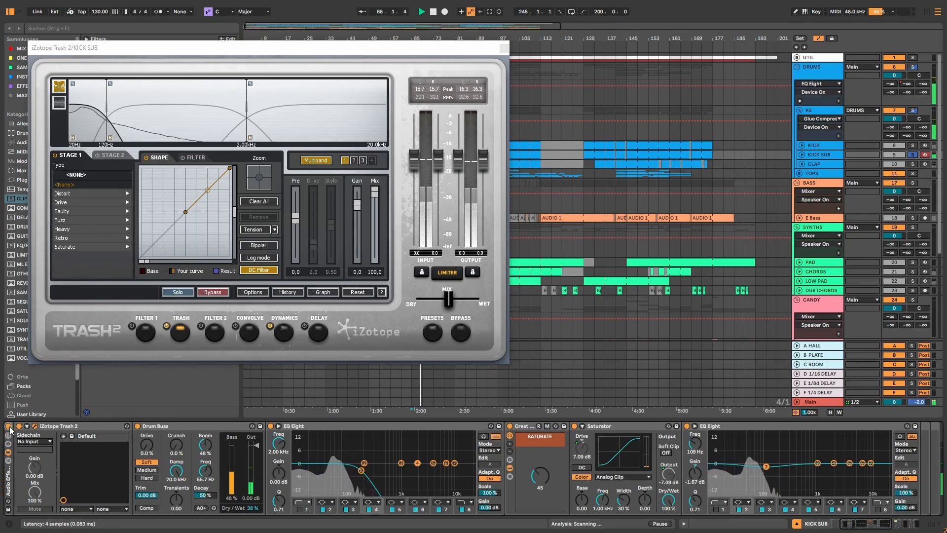
pyautogui.press('space')
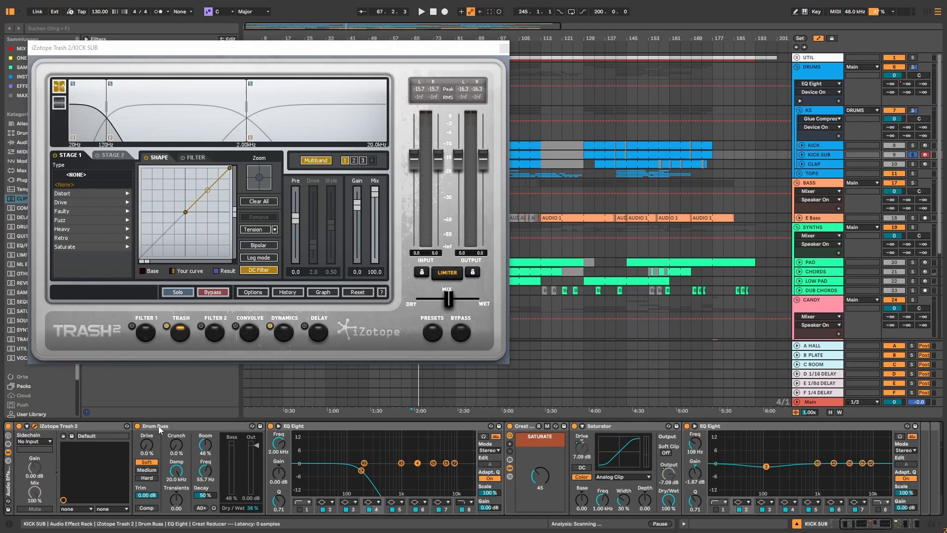
pyautogui.click(328, 426)
pyautogui.click(525, 426)
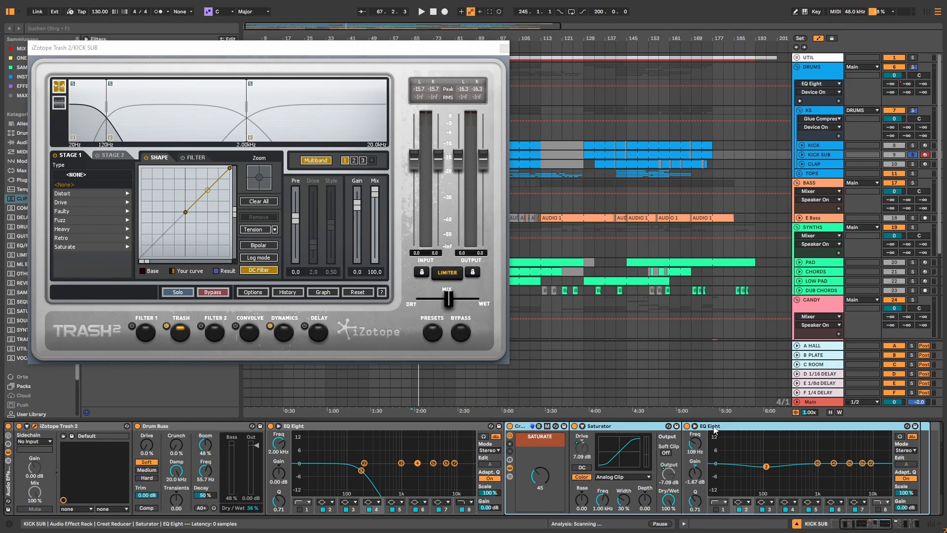
pyautogui.click(913, 145)
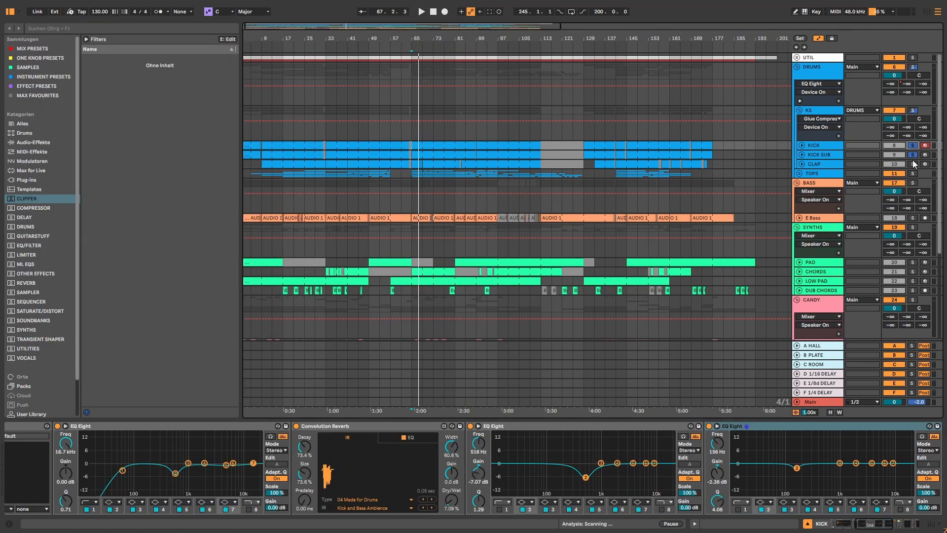
pyautogui.click(913, 154)
pyautogui.press('space')
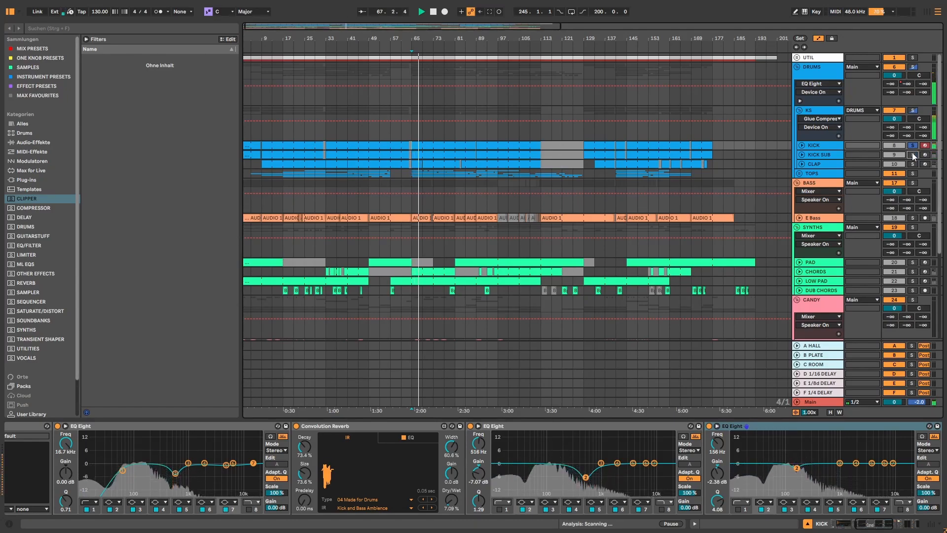
pyautogui.click(912, 154)
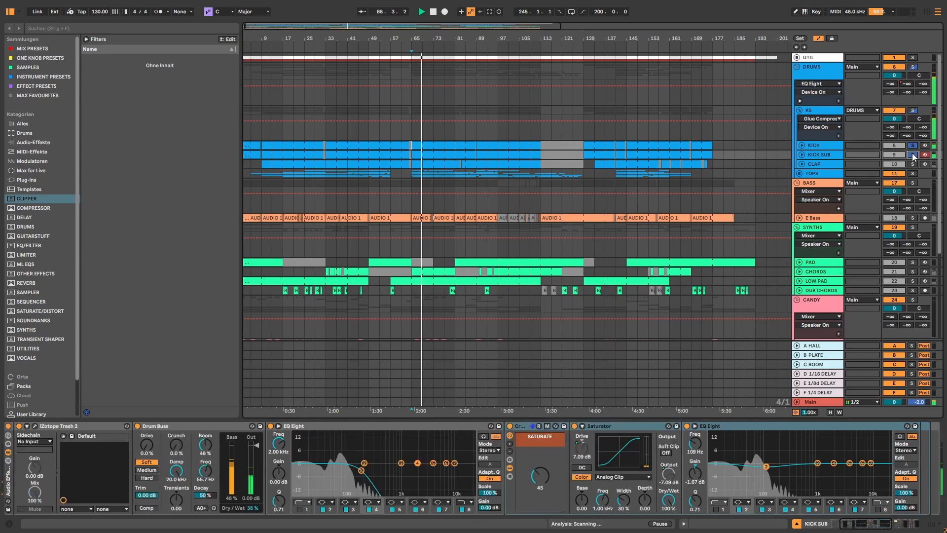
pyautogui.press('space')
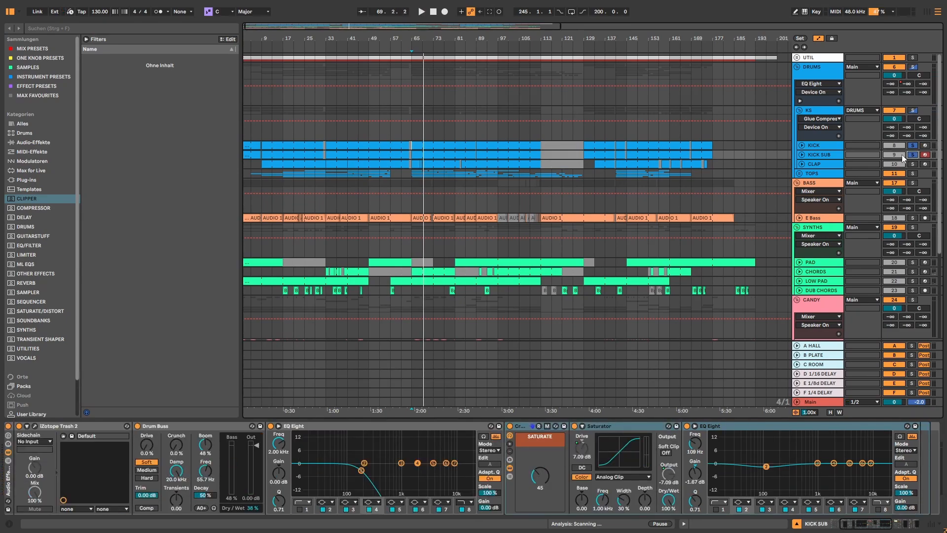
pyautogui.click(836, 145)
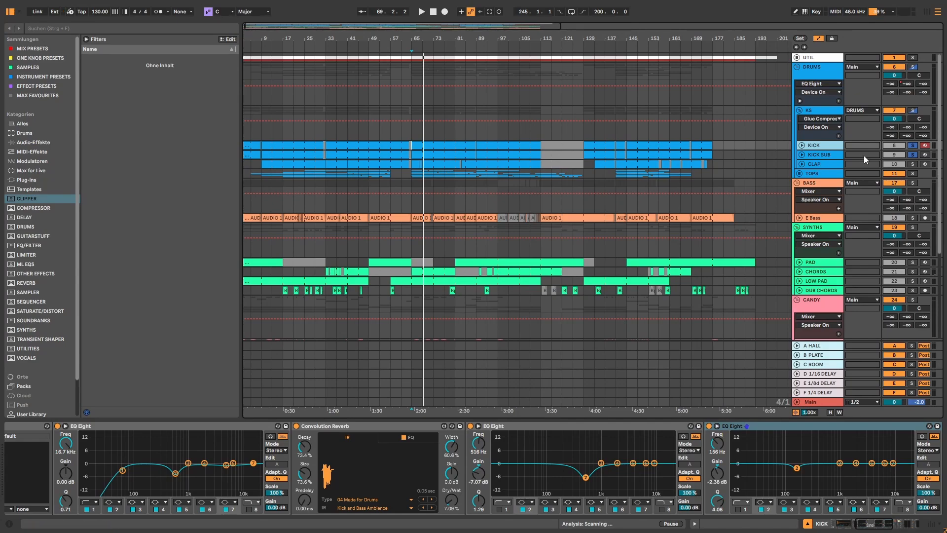
# Select, solo and briefly audition the CLAP track
pyautogui.click(818, 164)
pyautogui.click(912, 164)
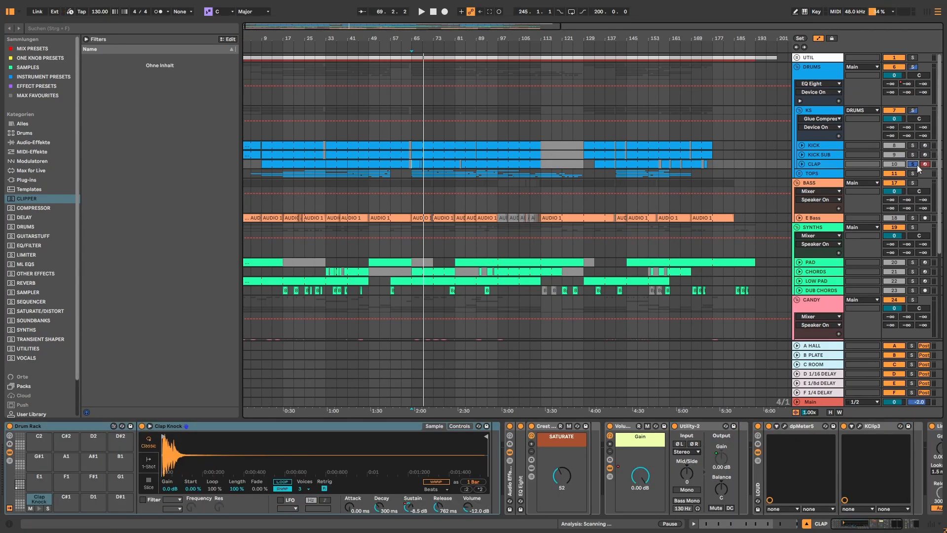
pyautogui.press('space')
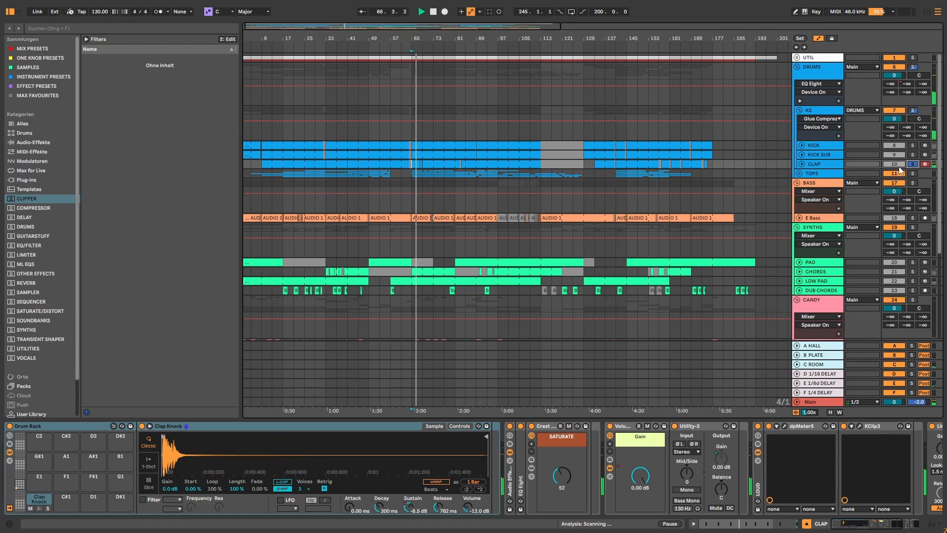
pyautogui.press('space')
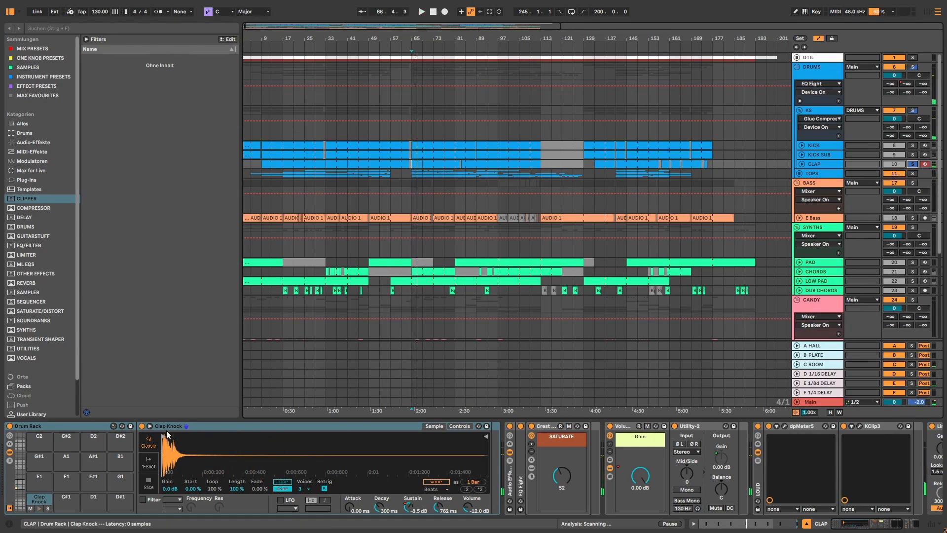
# A/B the clap's 79.8 Hz low-cut EQ Eight, keep it on, then solo and play KS
pyautogui.doubleClick(521, 451)
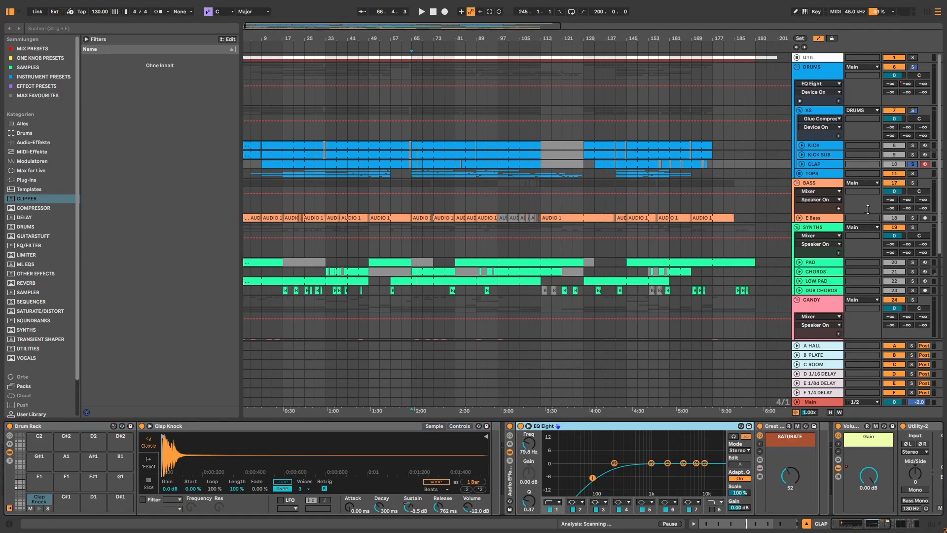
pyautogui.press('space')
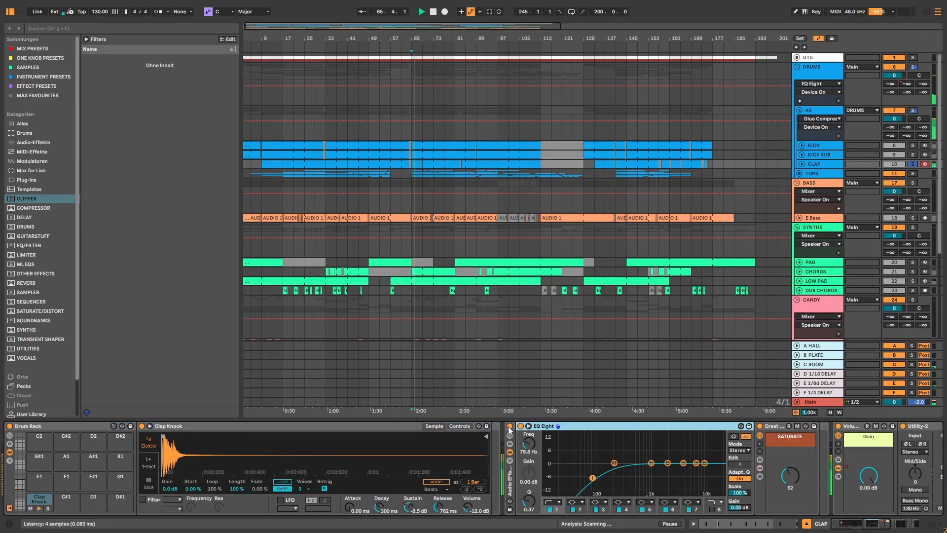
pyautogui.click(509, 427)
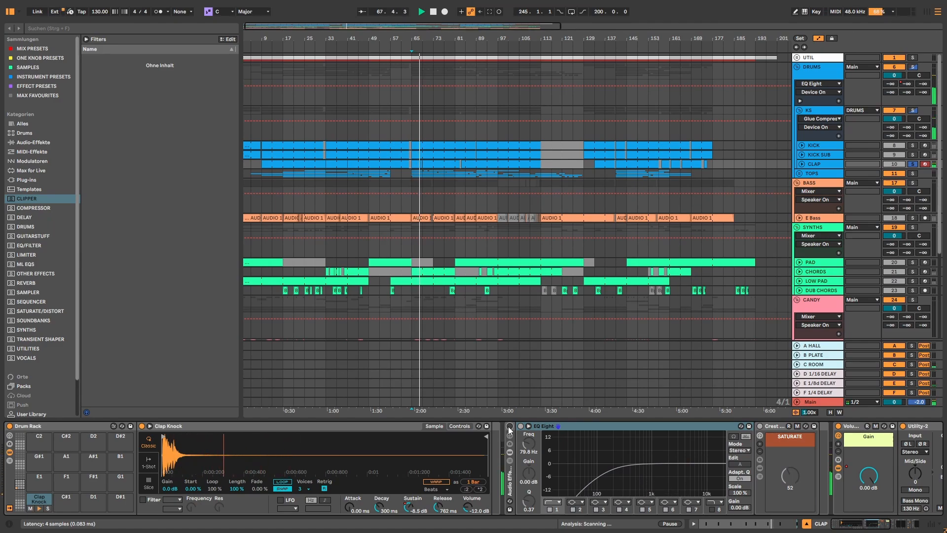
pyautogui.click(509, 427)
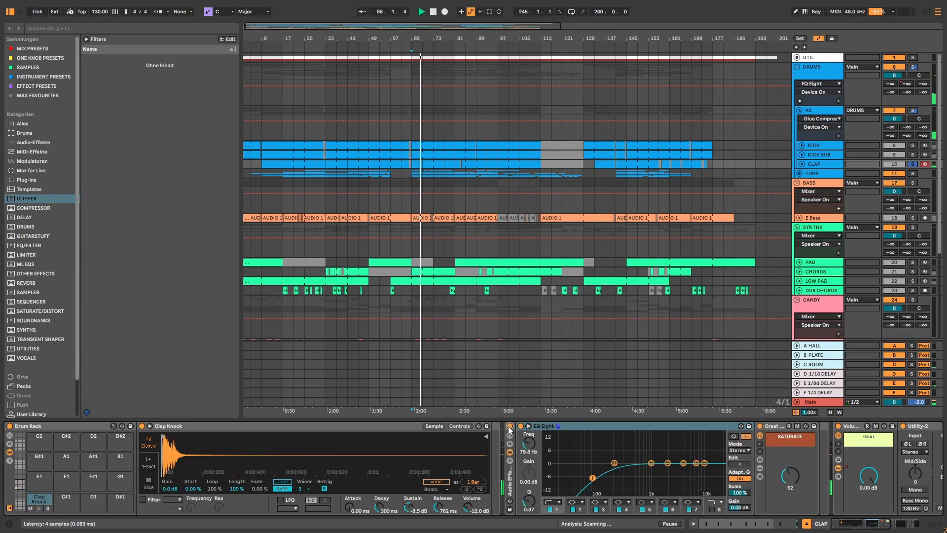
pyautogui.click(539, 427)
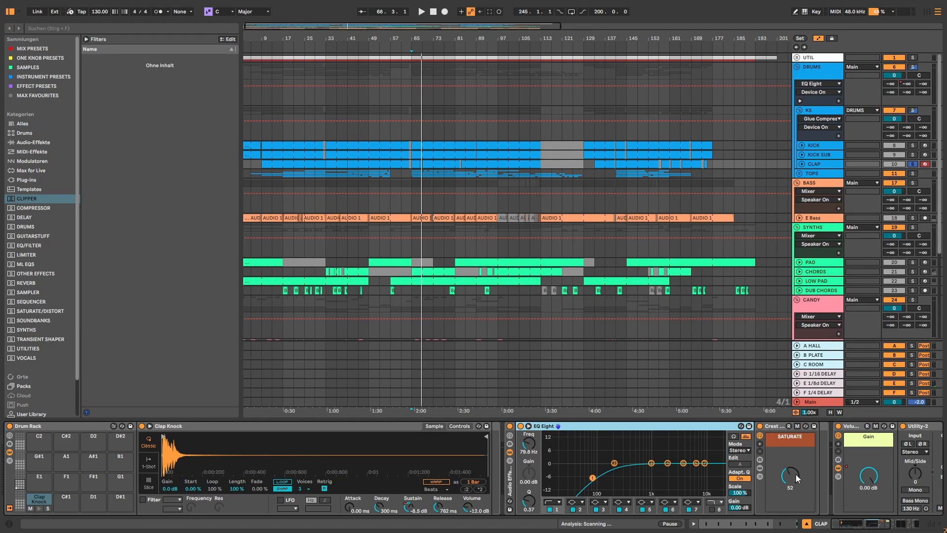
pyautogui.click(913, 111)
pyautogui.press('space')
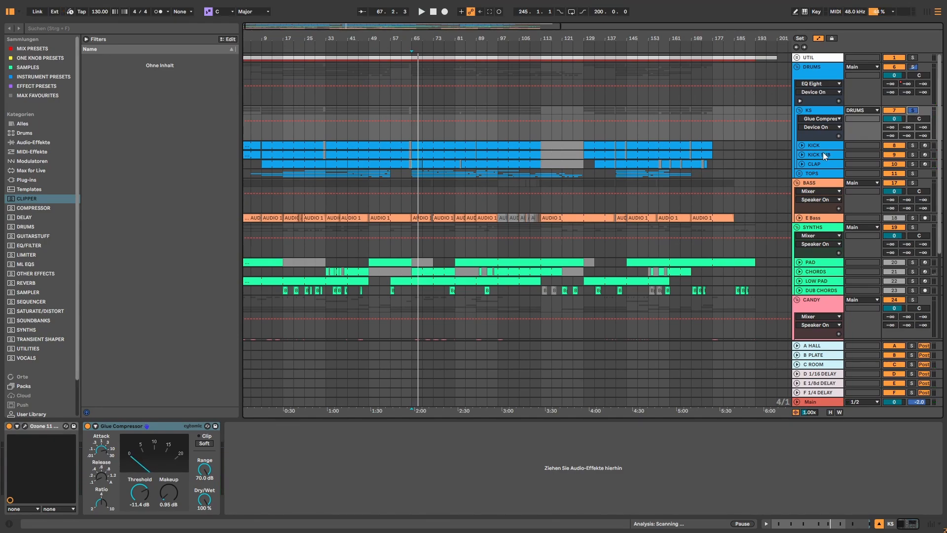
# Unfold the TOPS group, solo it and start playback
pyautogui.click(802, 171)
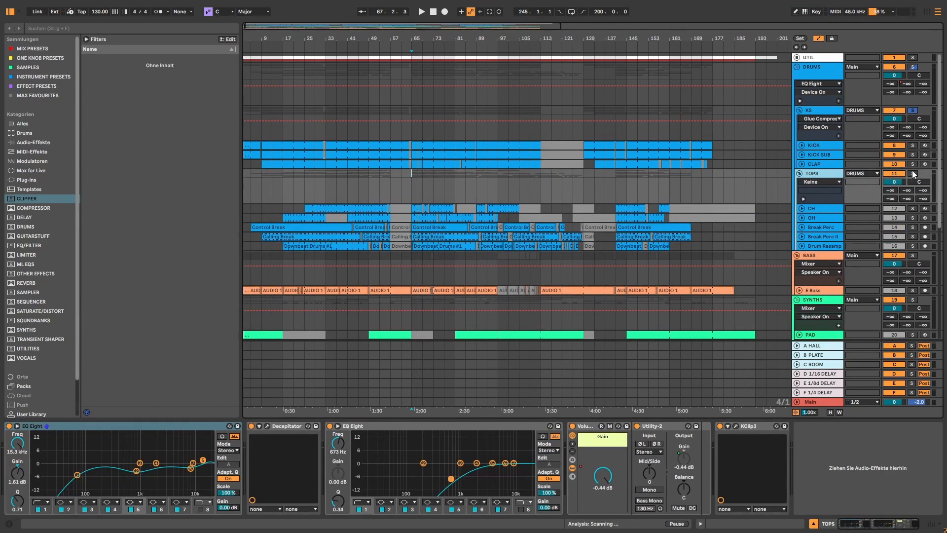
pyautogui.click(912, 173)
pyautogui.press('space')
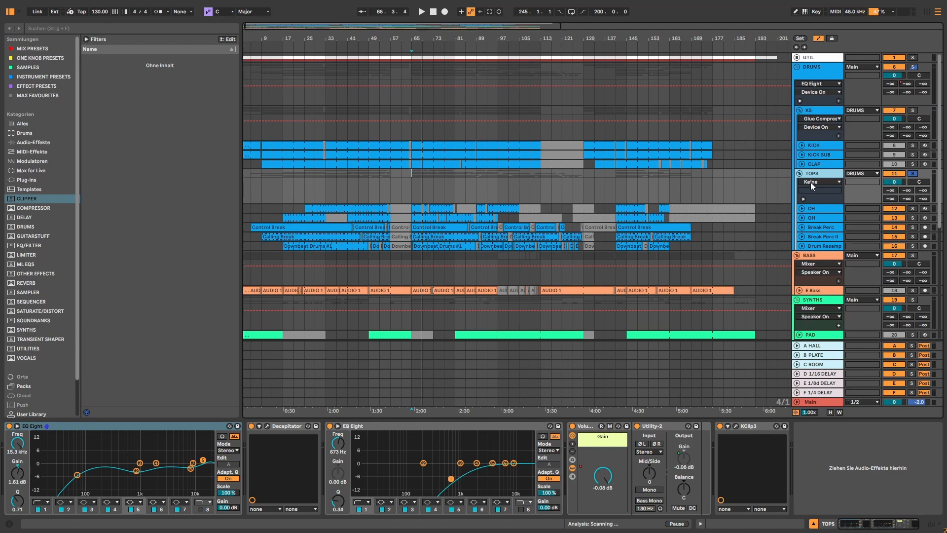
# Group both EQ Eights and the Decapitator into an Audio Effect Rack and switch it on
pyautogui.click(409, 427)
pyautogui.keyDown('shift'); pyautogui.click(96, 428); pyautogui.keyUp('shift')
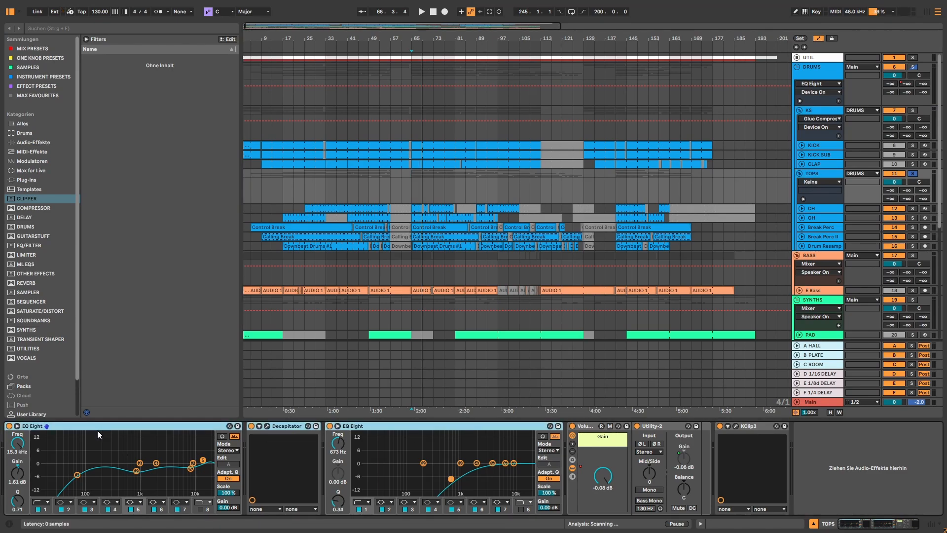
pyautogui.hotkey('ctrl', 'g')
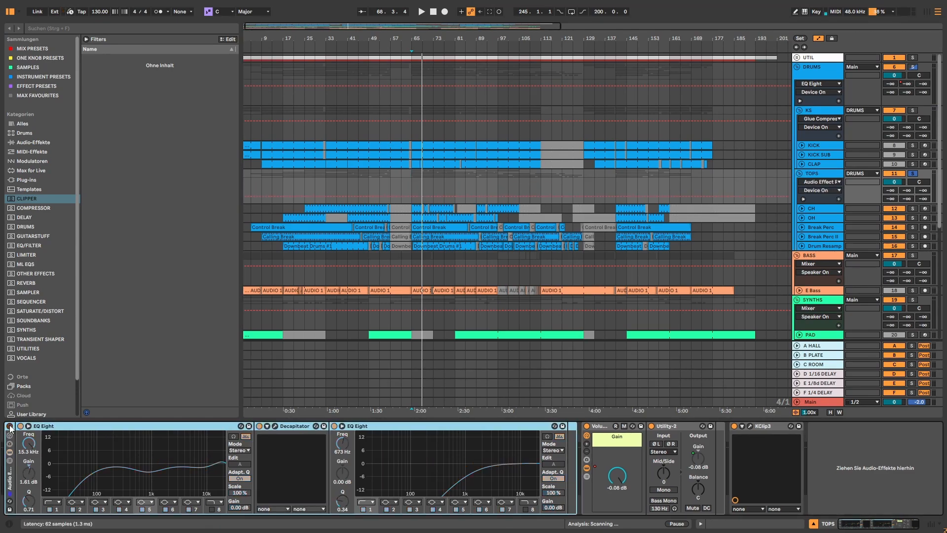
pyautogui.press('space')
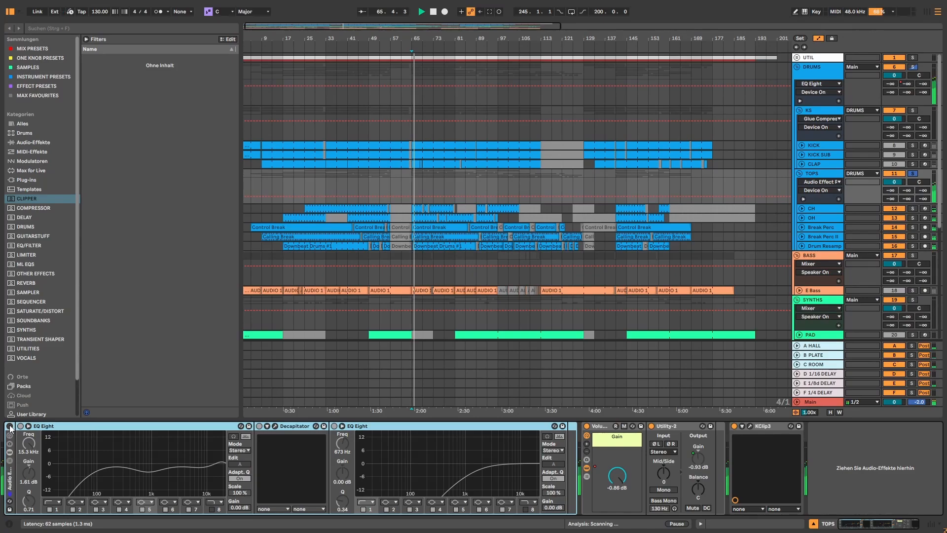
pyautogui.click(9, 427)
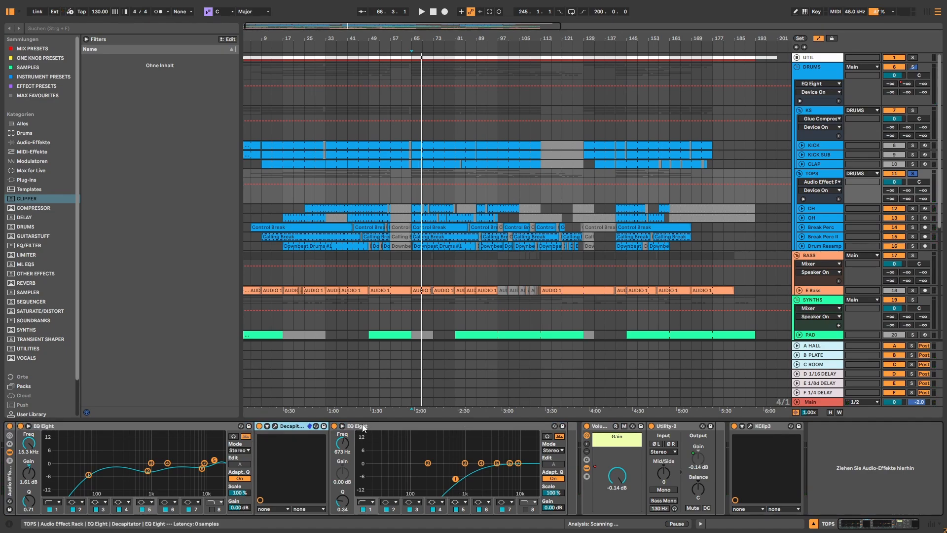
# A/B the first EQ Eight during playback, then enable Decapitator and open its plugin window
pyautogui.click(20, 425)
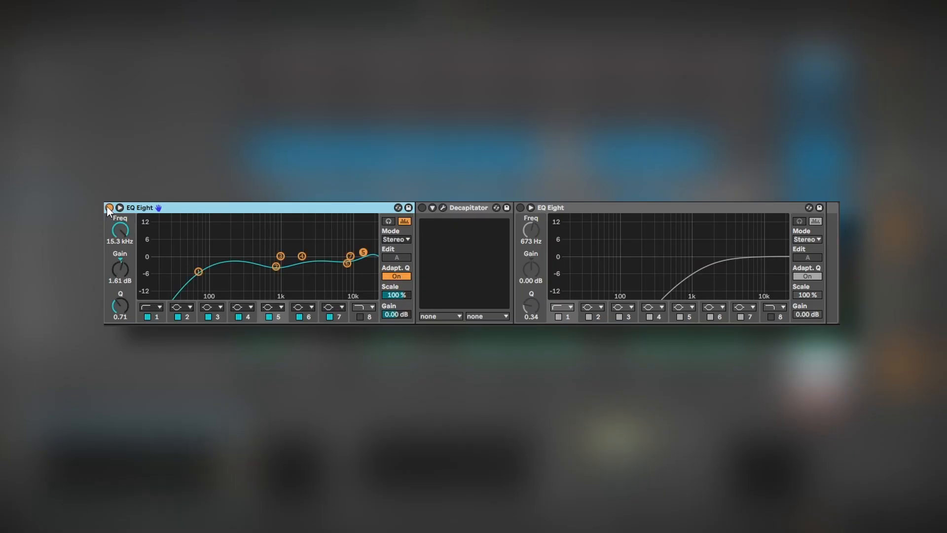
pyautogui.press('space')
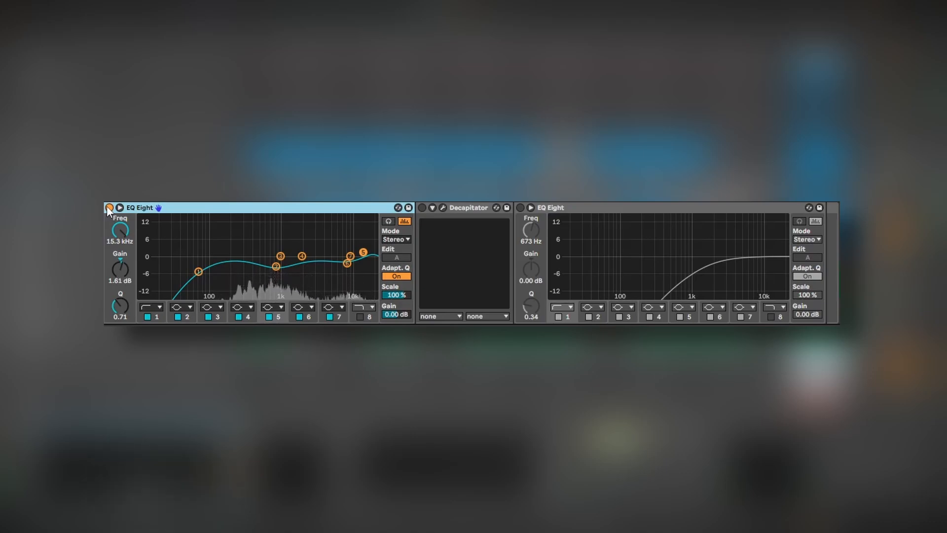
pyautogui.click(109, 207)
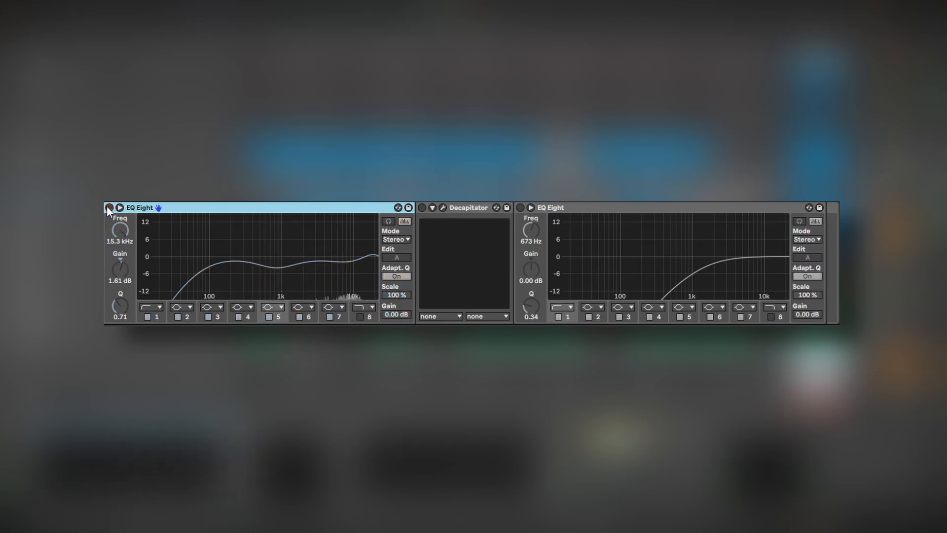
pyautogui.click(108, 207)
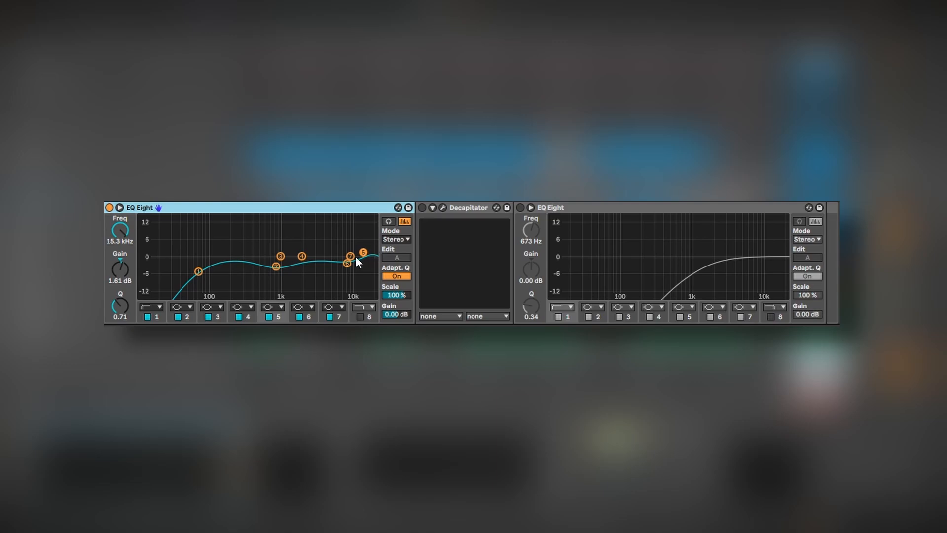
pyautogui.click(422, 208)
pyautogui.click(442, 208)
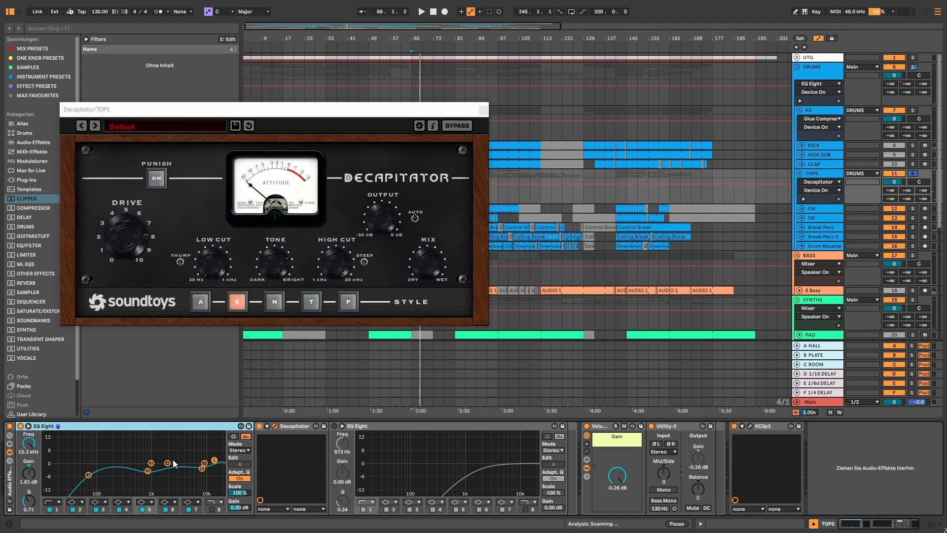
# Enable the rack's second low-cut EQ Eight, listen, and close the Decapitator window
pyautogui.click(334, 426)
pyautogui.press('space')
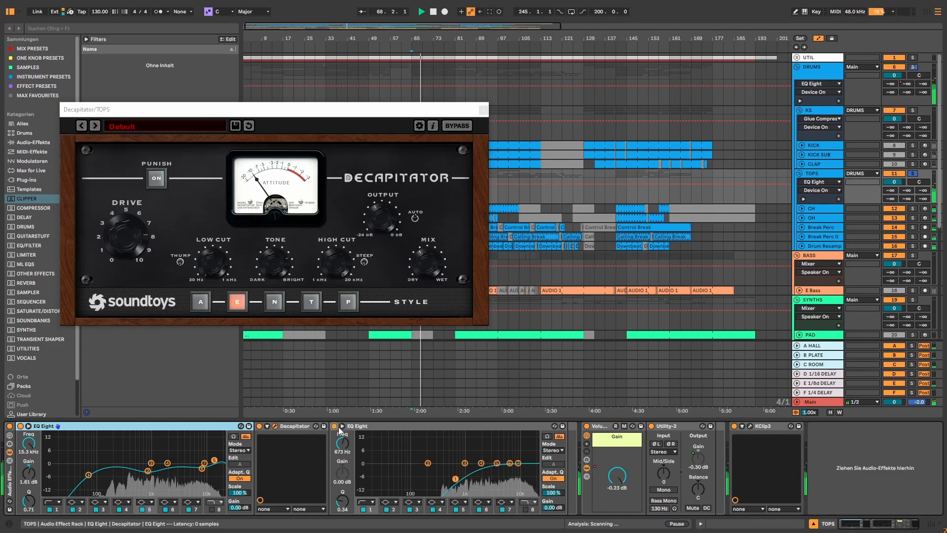
pyautogui.click(483, 111)
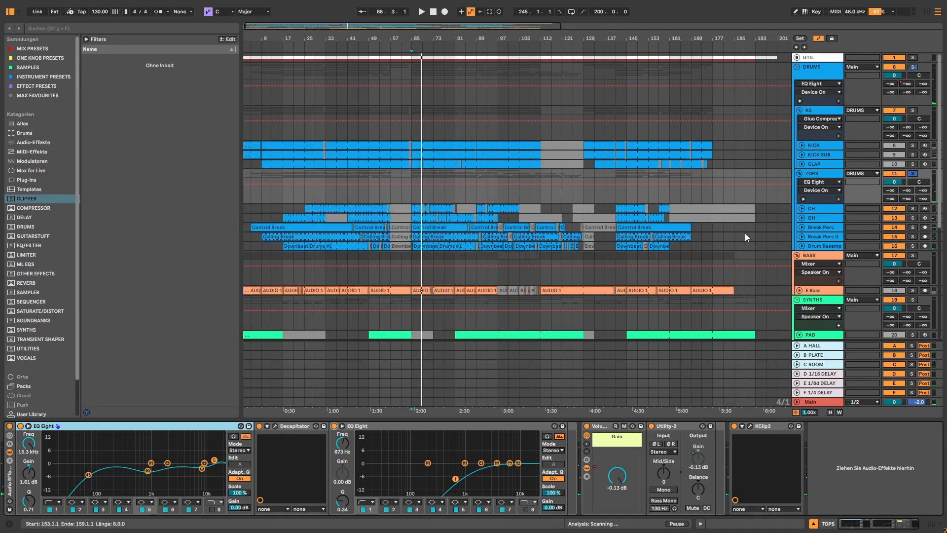
# Select the CH hi-hat track, audition it, and switch on its HiHat Exciter rack
pyautogui.click(806, 208)
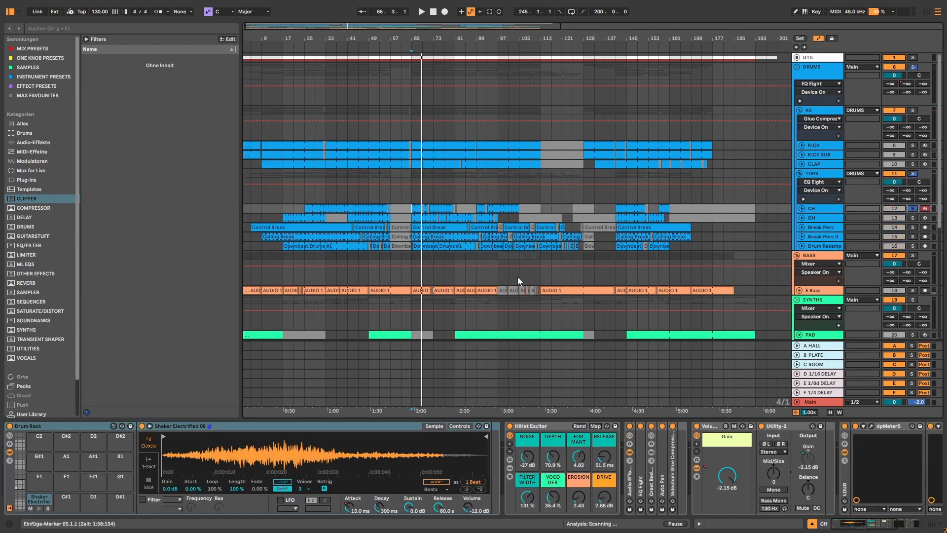
pyautogui.press('space')
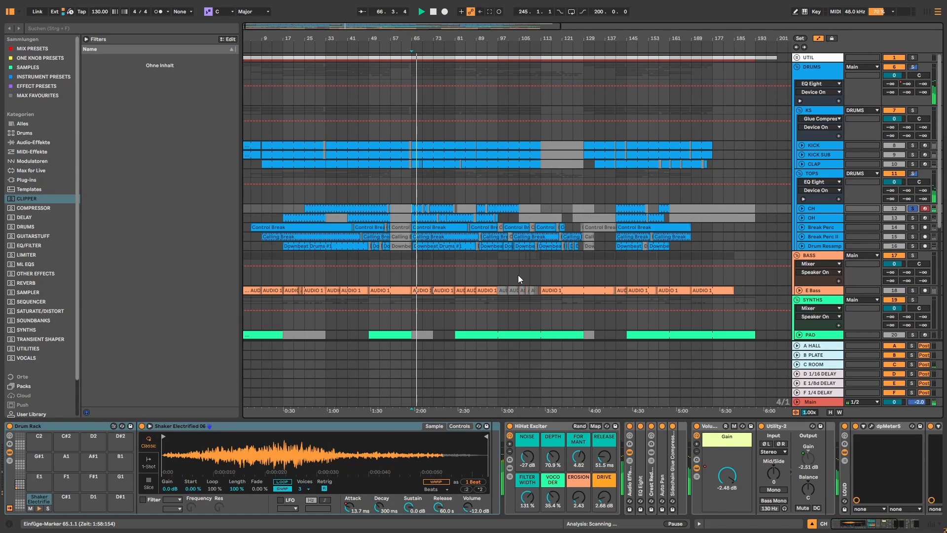
pyautogui.press('space')
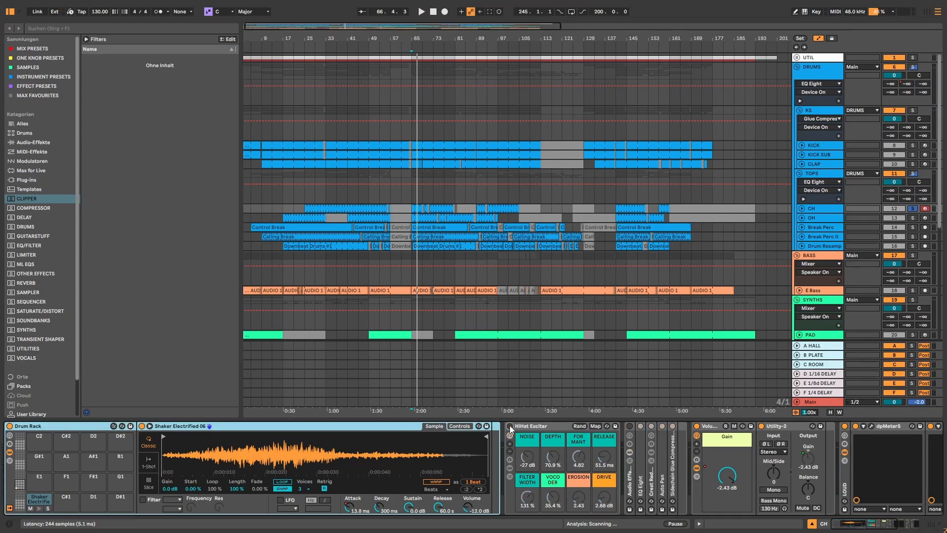
pyautogui.press('space')
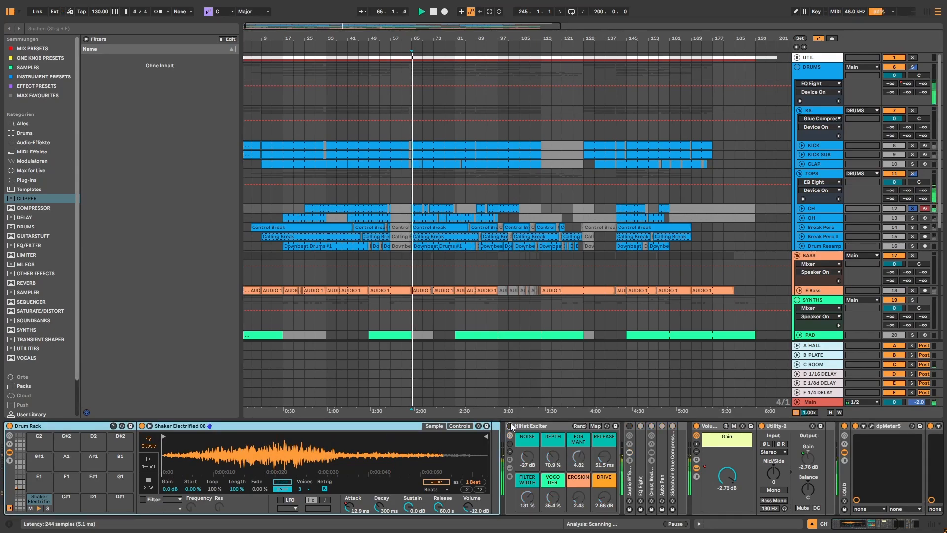
pyautogui.click(510, 425)
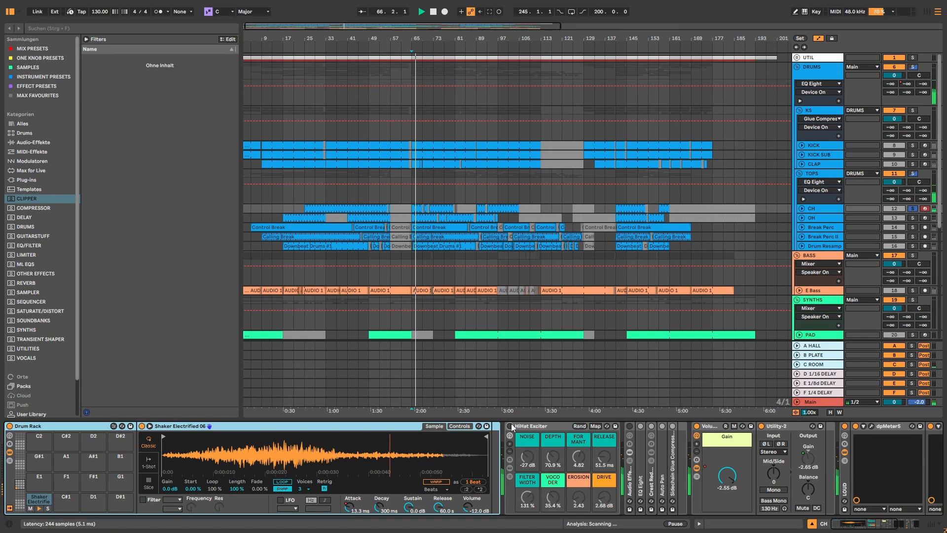
pyautogui.press('space')
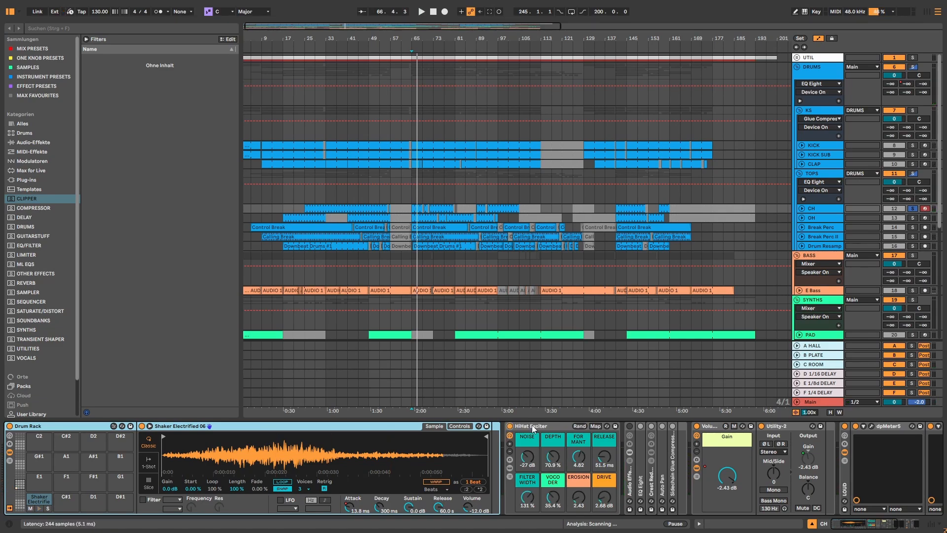
# Reveal the HiHat Exciter rack's devices and inspect its EQ Eight, Saturator, Vocoder and Erosion
pyautogui.click(510, 469)
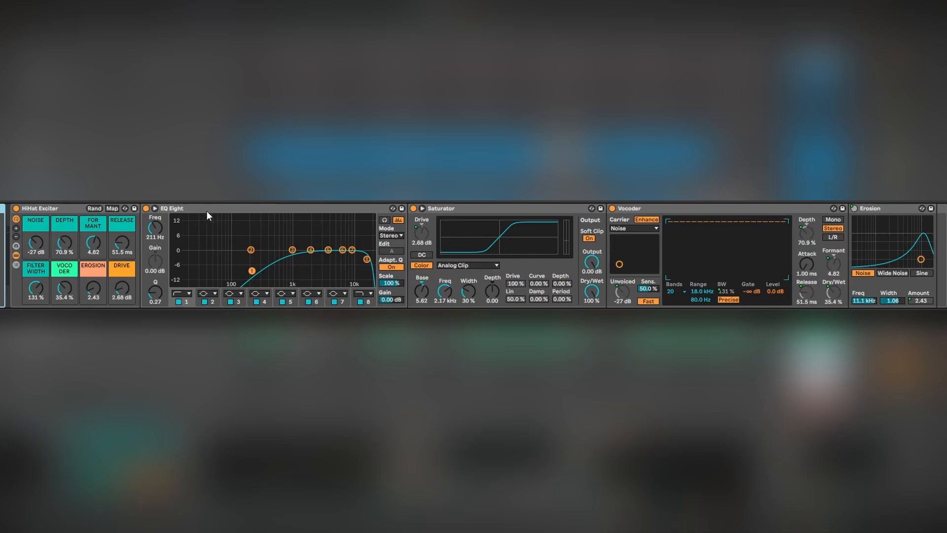
pyautogui.click(206, 207)
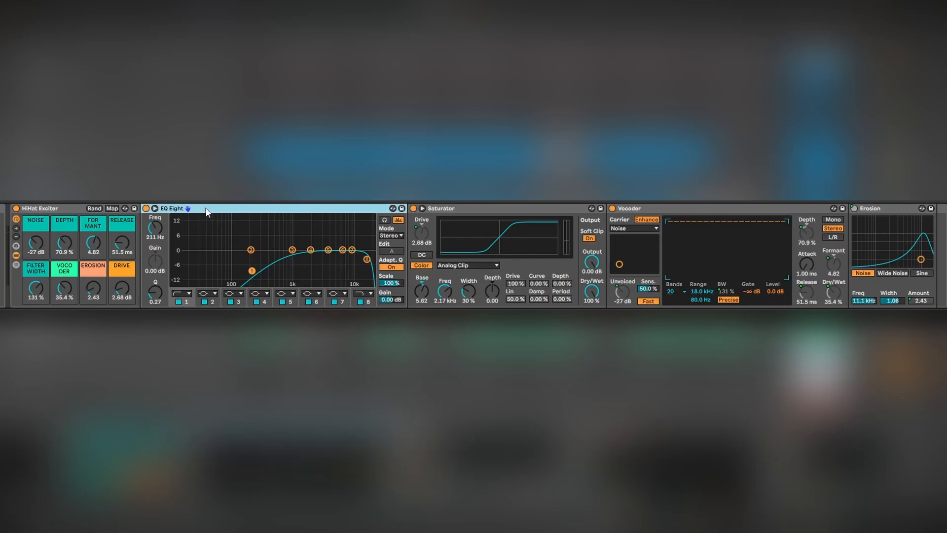
pyautogui.click(444, 209)
pyautogui.click(641, 212)
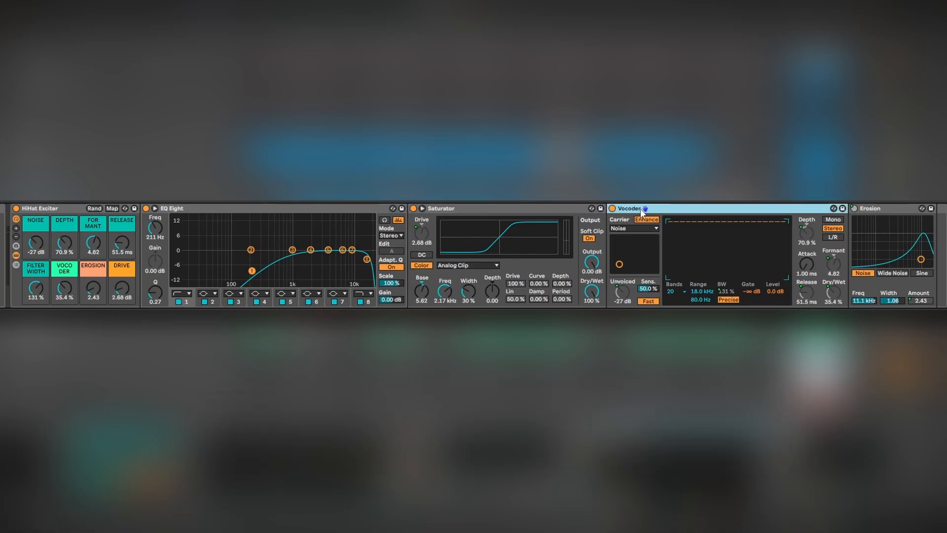
pyautogui.click(876, 207)
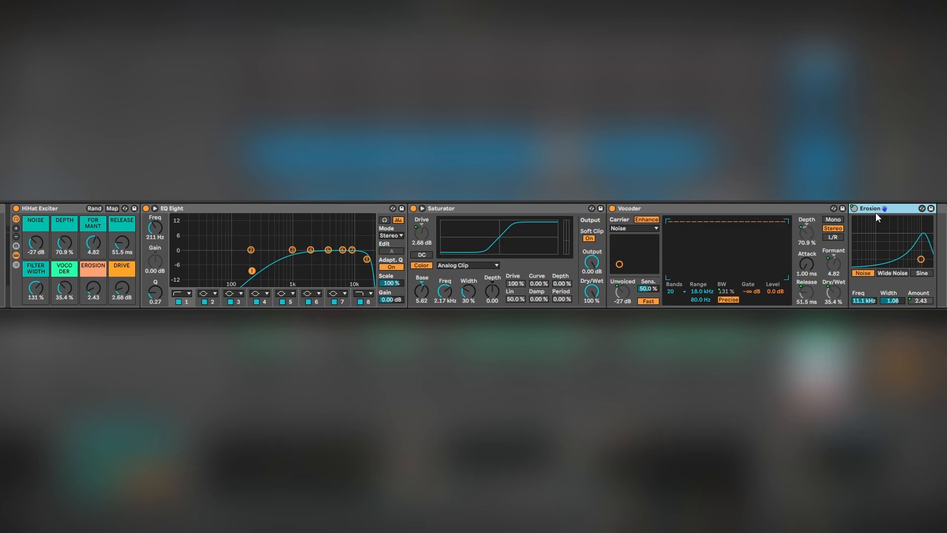
pyautogui.click(715, 208)
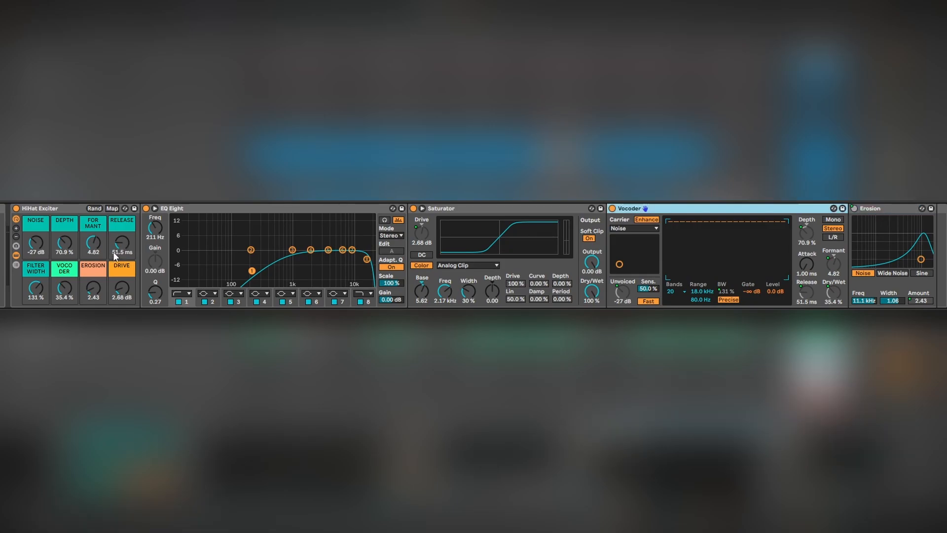
# Set the VOCODER macro to 35.4 %, after trying 100 % and 53.5 %
pyautogui.click(65, 289)
pyautogui.moveTo(65, 288); pyautogui.dragTo(65, 239)
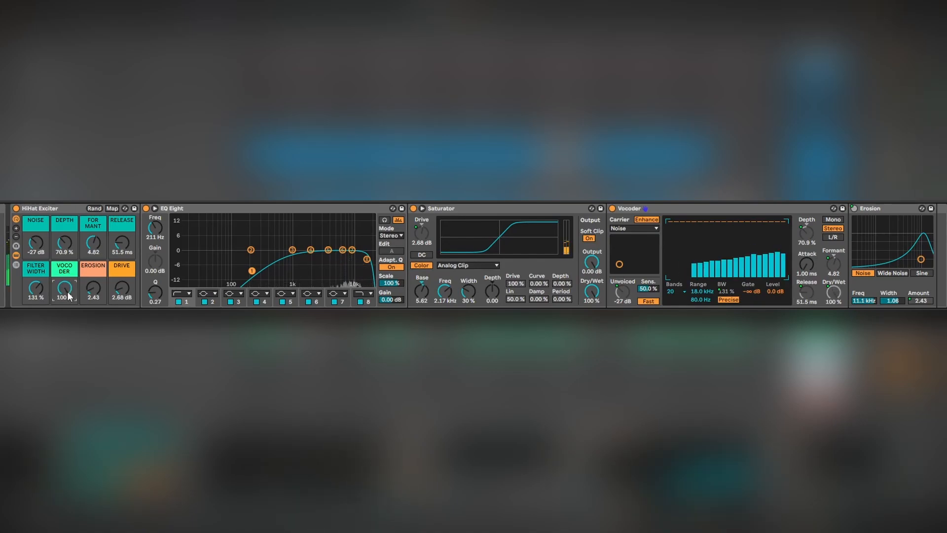
pyautogui.moveTo(67, 296)
pyautogui.mouseDown()
pyautogui.moveTo(67, 375)
pyautogui.moveTo(69, 296)
pyautogui.mouseUp()
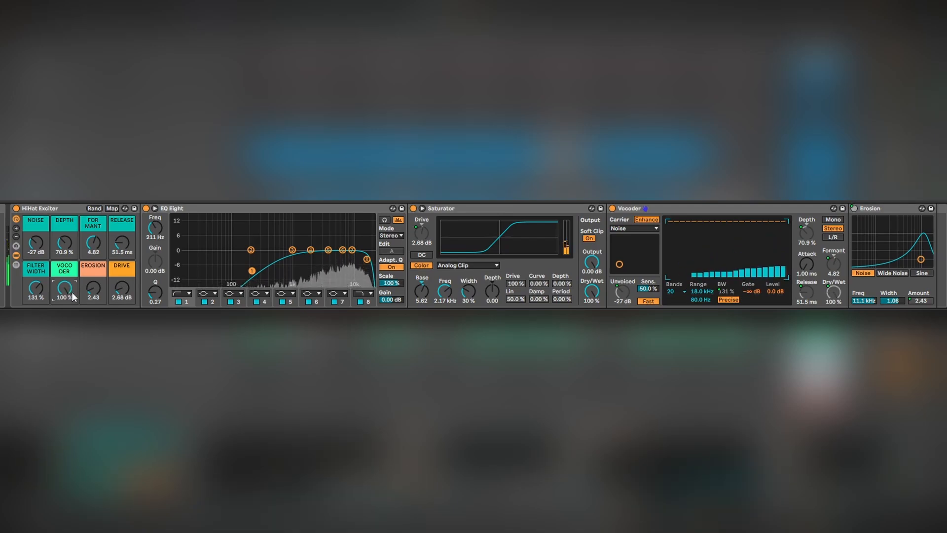
pyautogui.moveTo(68, 290); pyautogui.dragTo(68, 339)
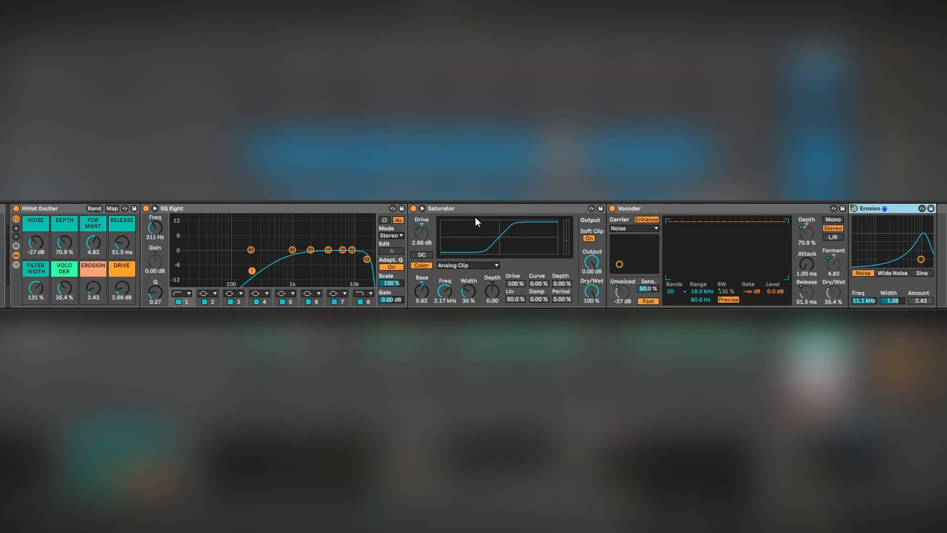
pyautogui.click(437, 231)
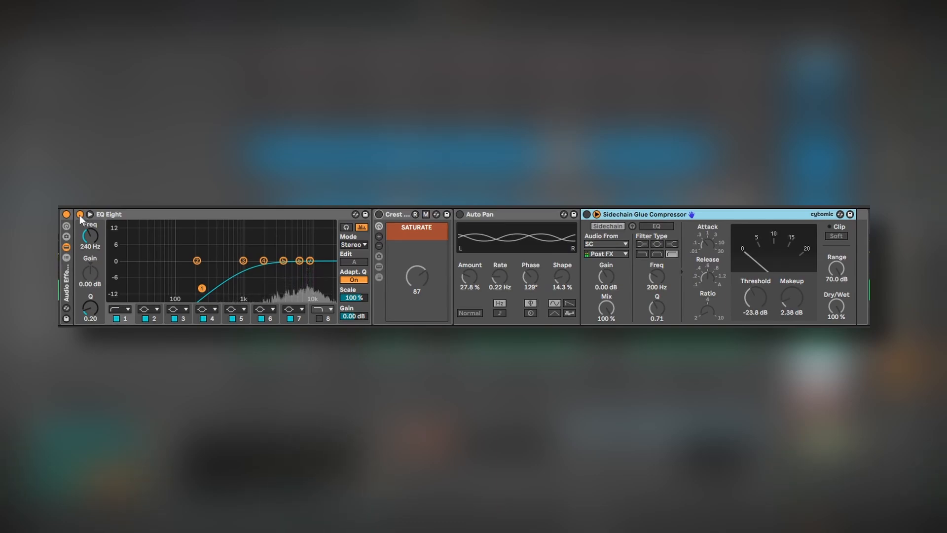
# A/B the EQ Eight, then enable Crest, Auto Pan and the Glue Compressor's sidechain
pyautogui.click(79, 215)
pyautogui.click(79, 215)
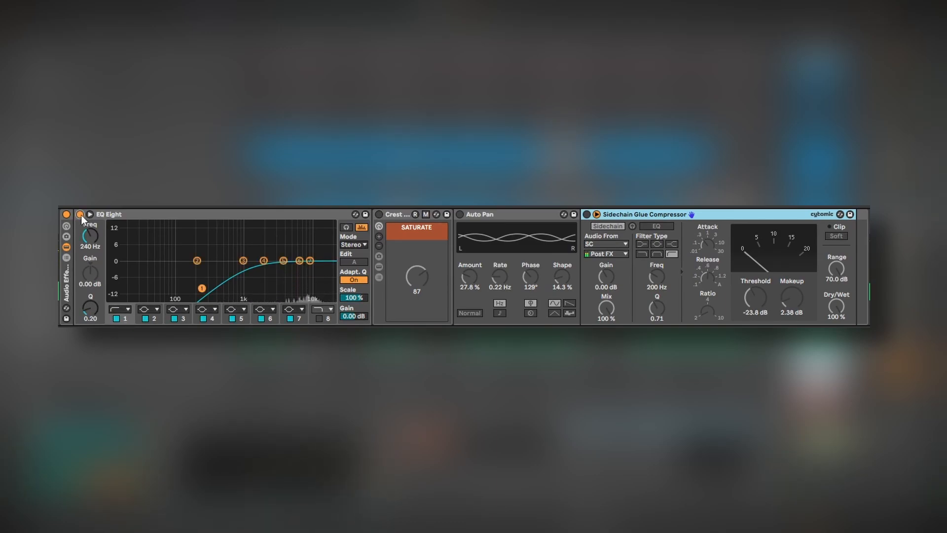
pyautogui.click(379, 215)
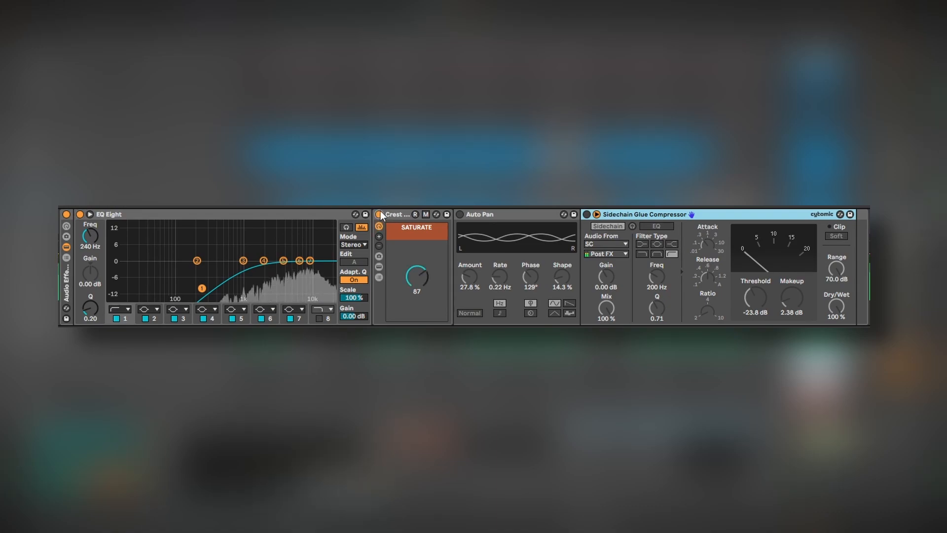
pyautogui.click(460, 215)
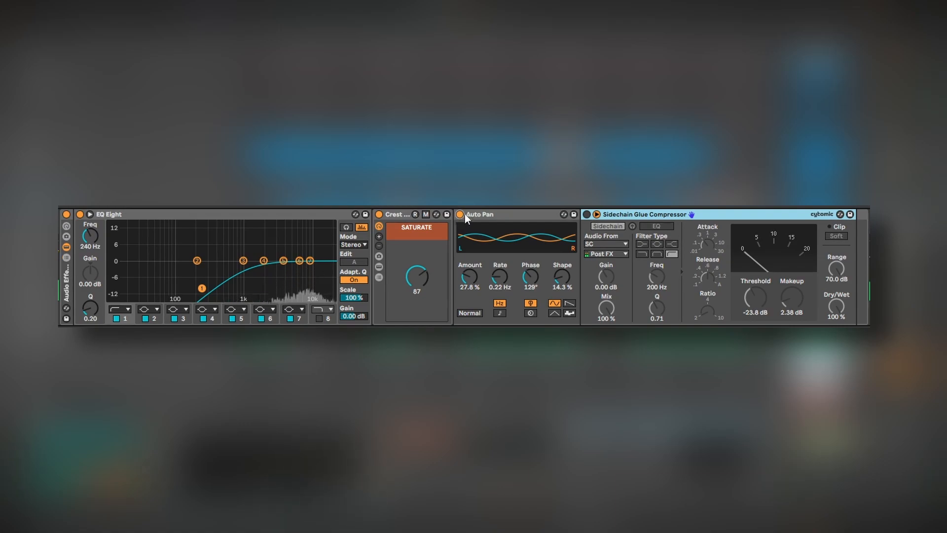
pyautogui.click(607, 226)
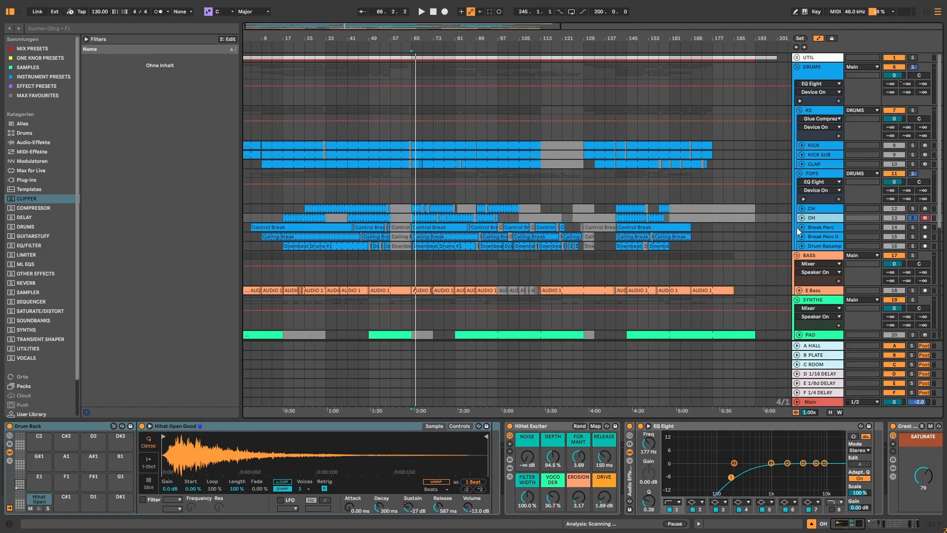
# Select the OH track's HiHat Exciter through Crest and group them into an Audio Effect Rack
pyautogui.press('space')
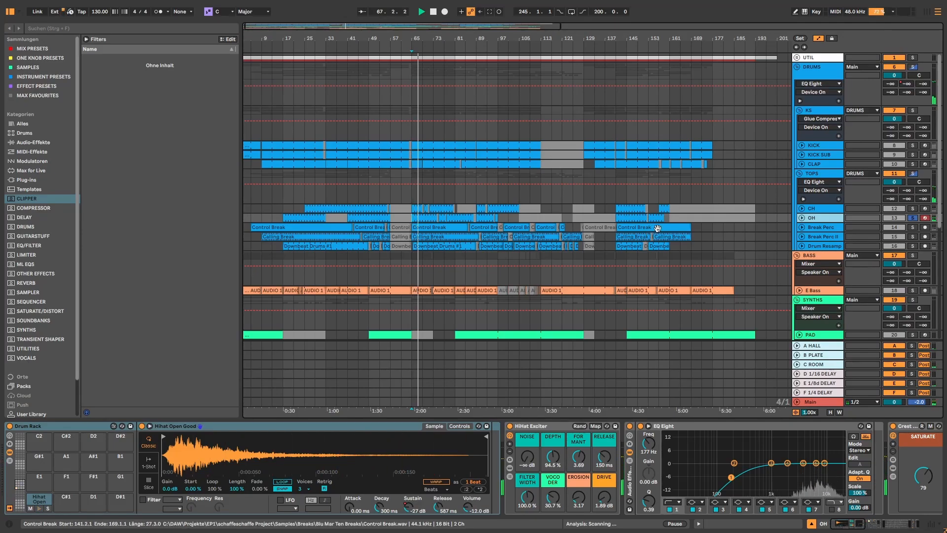
pyautogui.press('space')
pyautogui.click(536, 425)
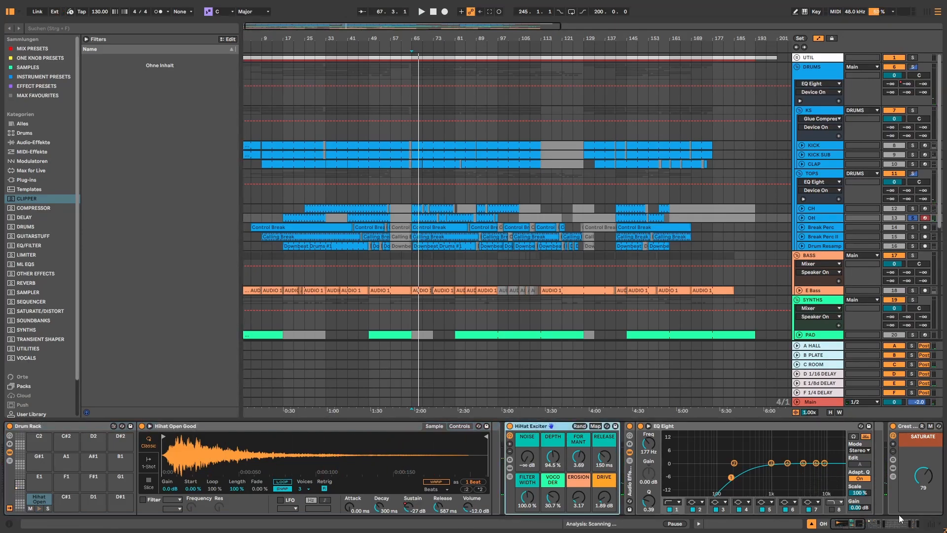
pyautogui.click(856, 527)
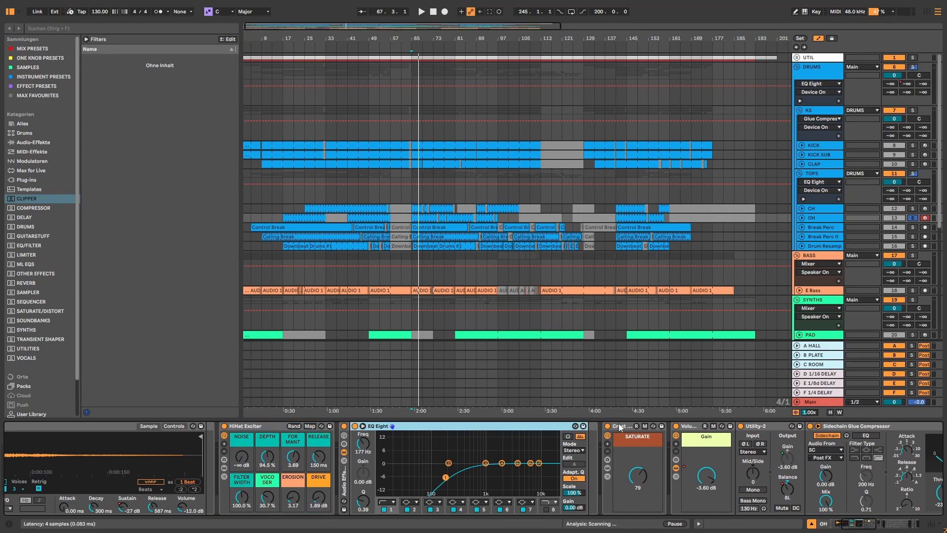
pyautogui.click(617, 427)
pyautogui.click(251, 428)
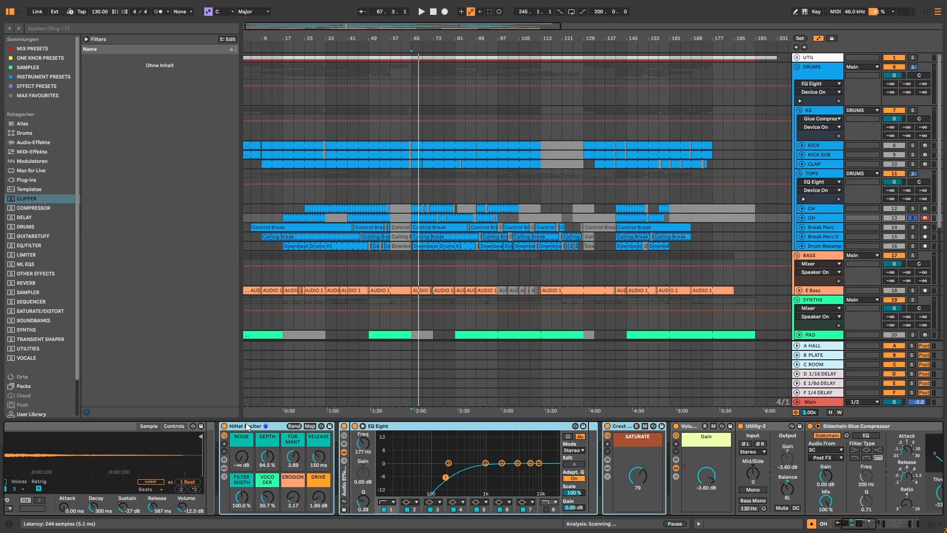
pyautogui.hotkey('ctrl', 'g')
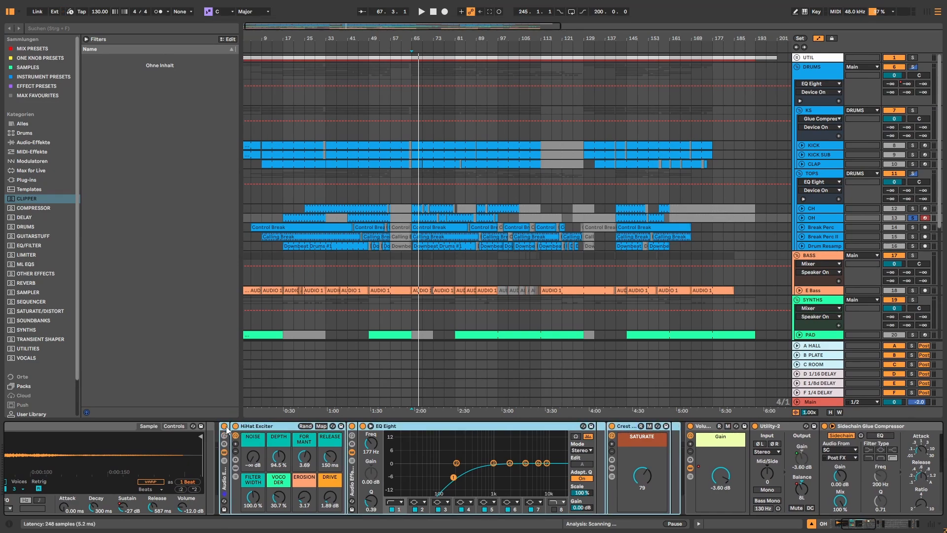
# Compare the new rack bypassed and active during playback
pyautogui.click(224, 425)
pyautogui.press('space')
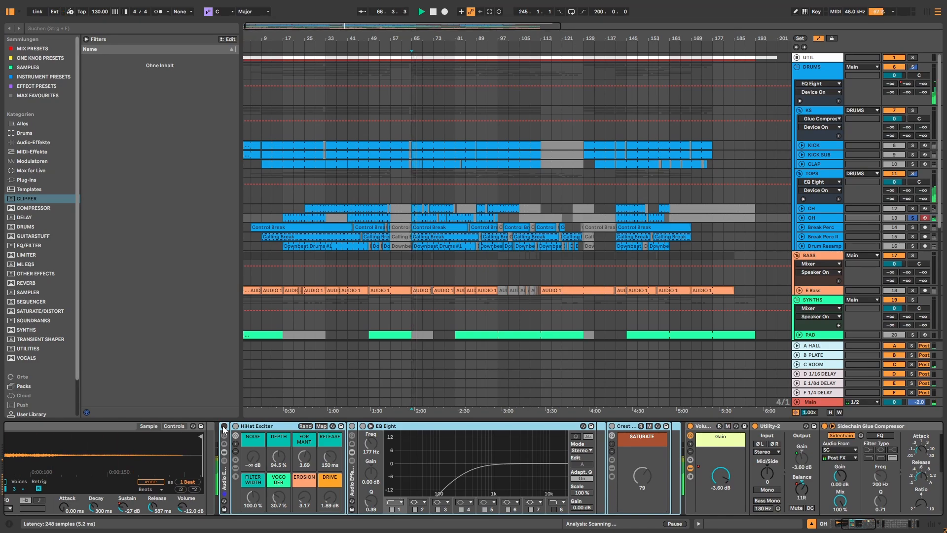
pyautogui.click(224, 426)
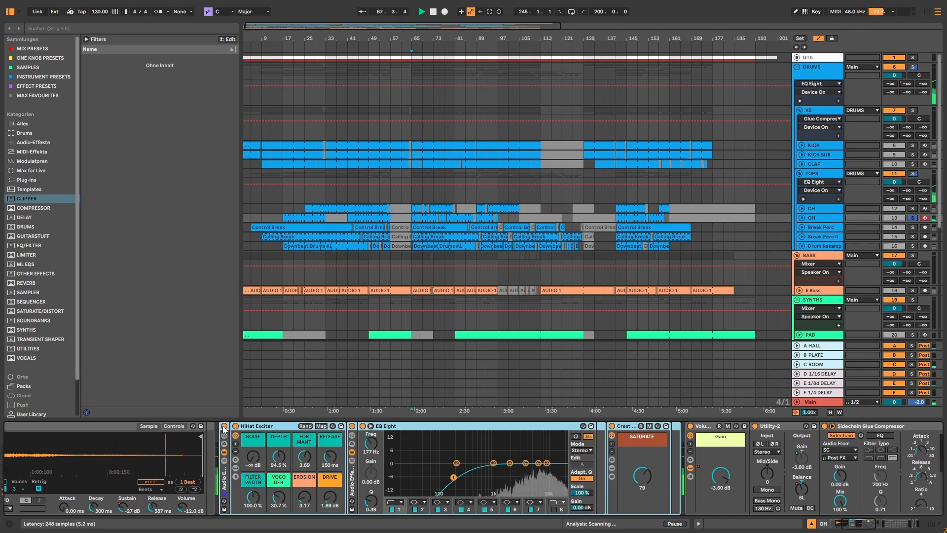
pyautogui.click(468, 426)
pyautogui.press('space')
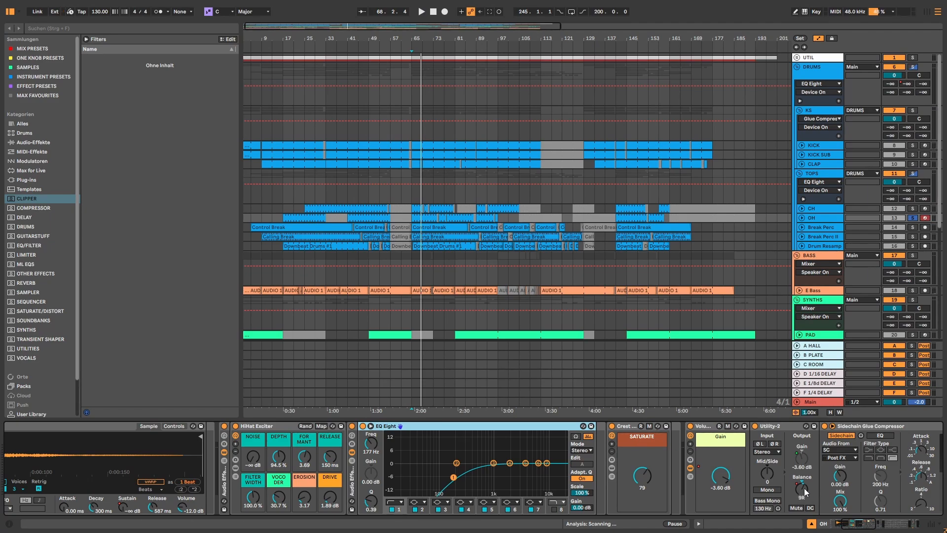
# Expand the OH and CH tracks to inspect their chains, then fold them back up
pyautogui.click(801, 218)
pyautogui.scroll(-1, 804, 207)
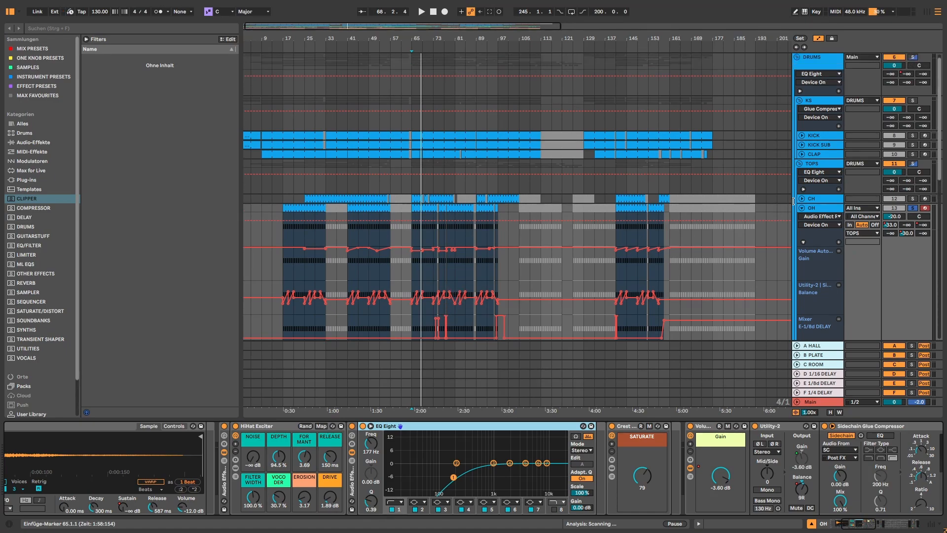
pyautogui.click(803, 199)
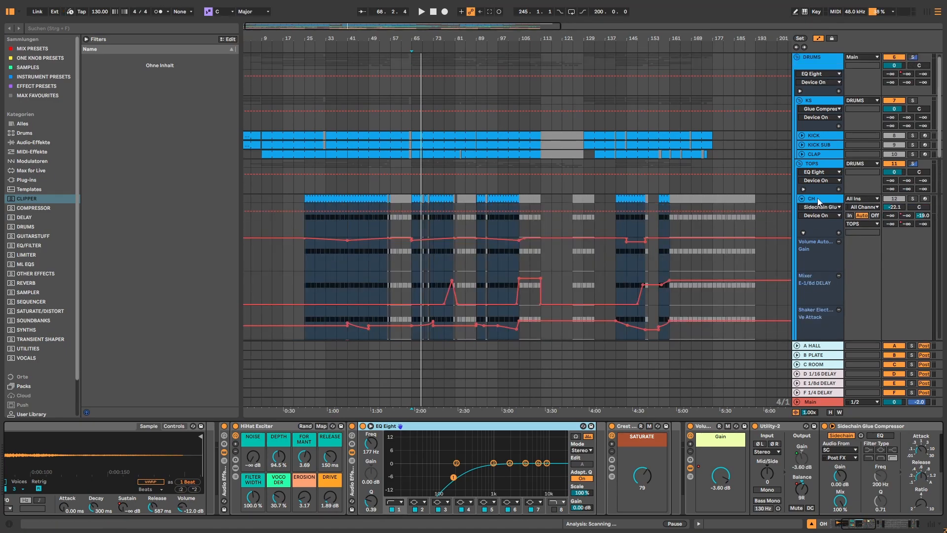
pyautogui.click(818, 201)
pyautogui.scroll(-5, 822, 294)
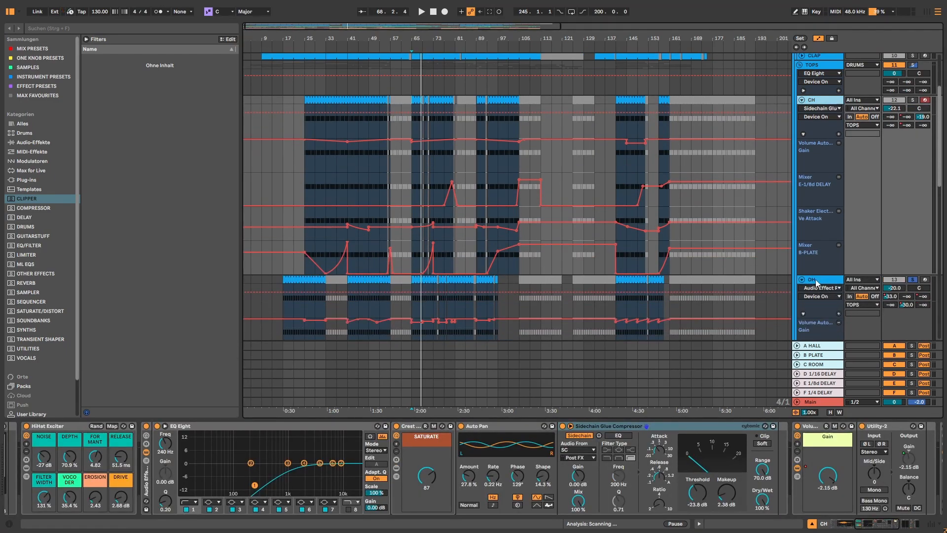
pyautogui.click(818, 286)
pyautogui.click(819, 288)
pyautogui.scroll(-4, 819, 290)
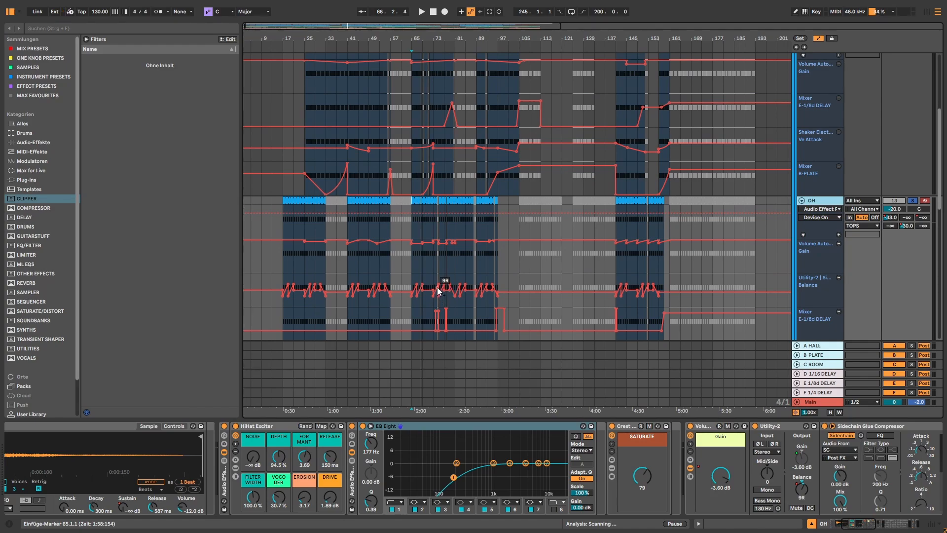
pyautogui.scroll(3, 473, 264)
pyautogui.keyDown('alt'); pyautogui.click(802, 80); pyautogui.keyUp('alt')
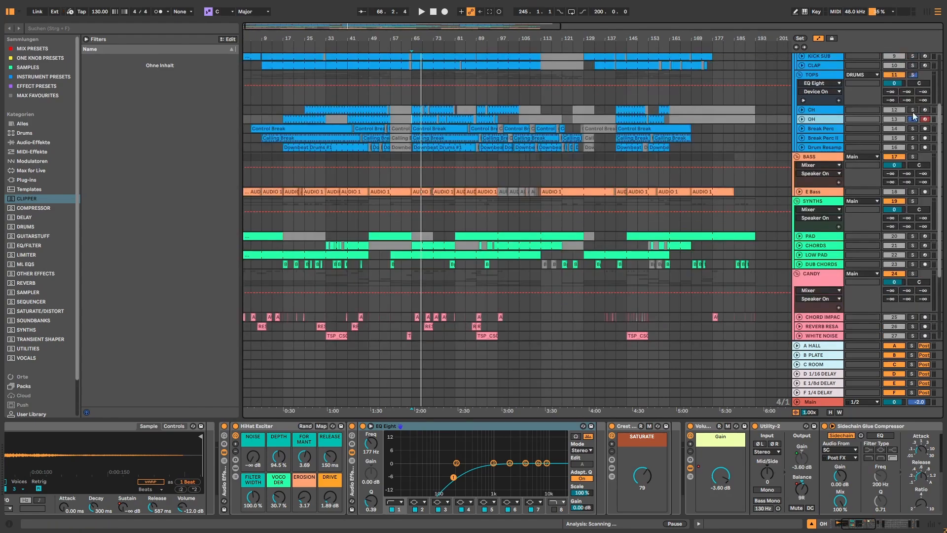
# Solo the CH hi-hats, listen, then show the Break Perc track's device chain
pyautogui.keyDown('ctrl'); pyautogui.click(913, 110); pyautogui.keyUp('ctrl')
pyautogui.press('space')
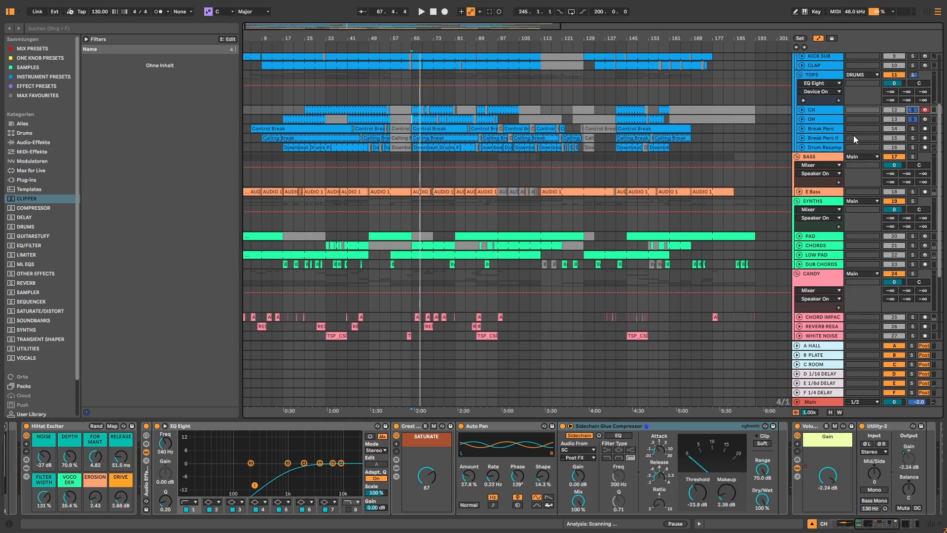
pyautogui.scroll(2, 829, 119)
pyautogui.scroll(-1, 830, 120)
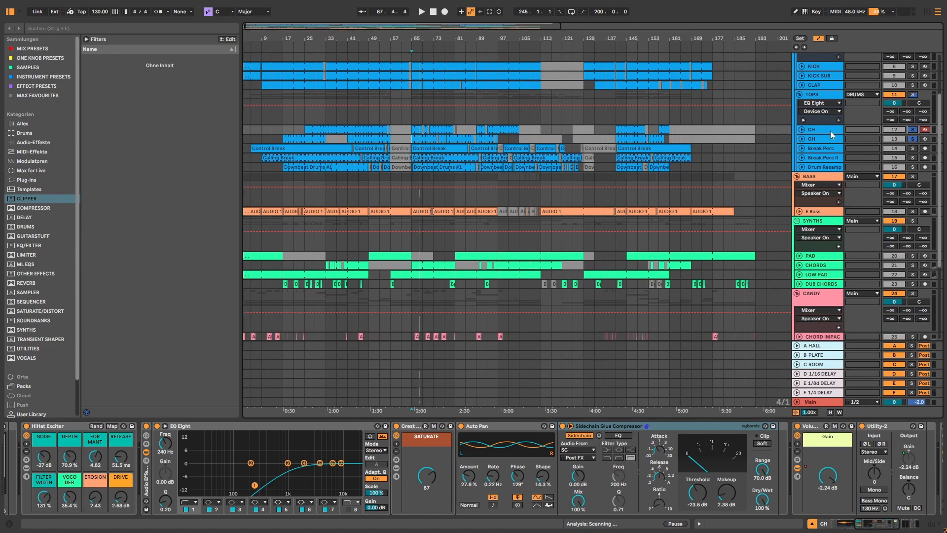
pyautogui.click(827, 149)
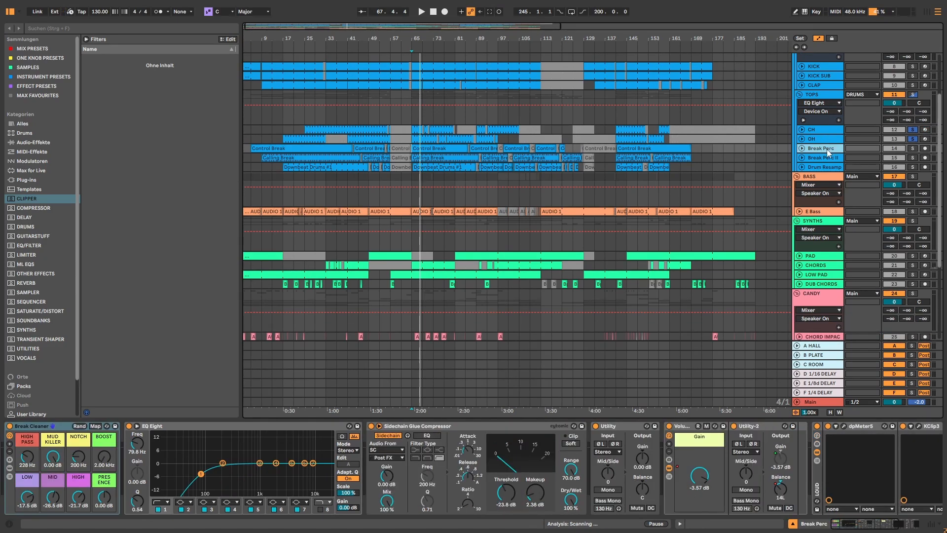
# Solo only Break Perc, audition it, and search the browser for 'control break'
pyautogui.click(913, 148)
pyautogui.press('space')
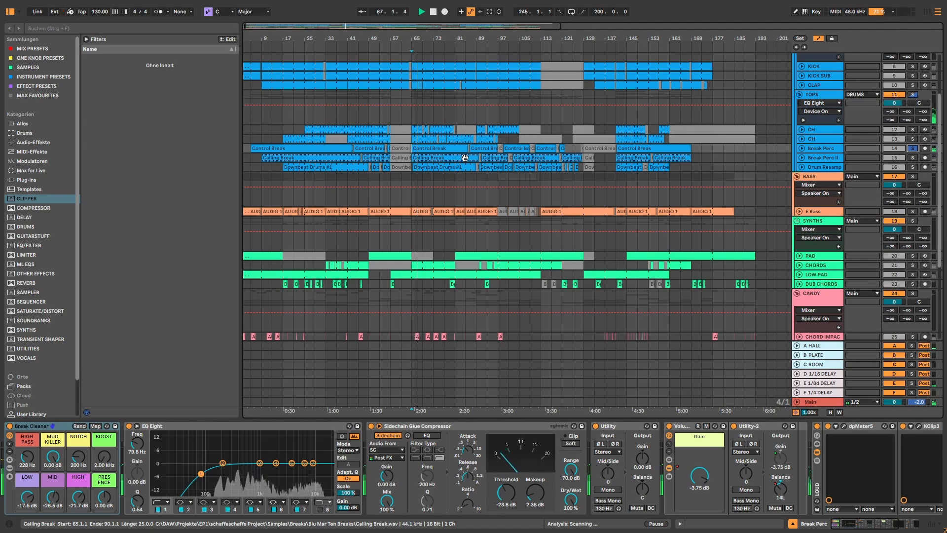
pyautogui.press('space')
pyautogui.click(59, 29)
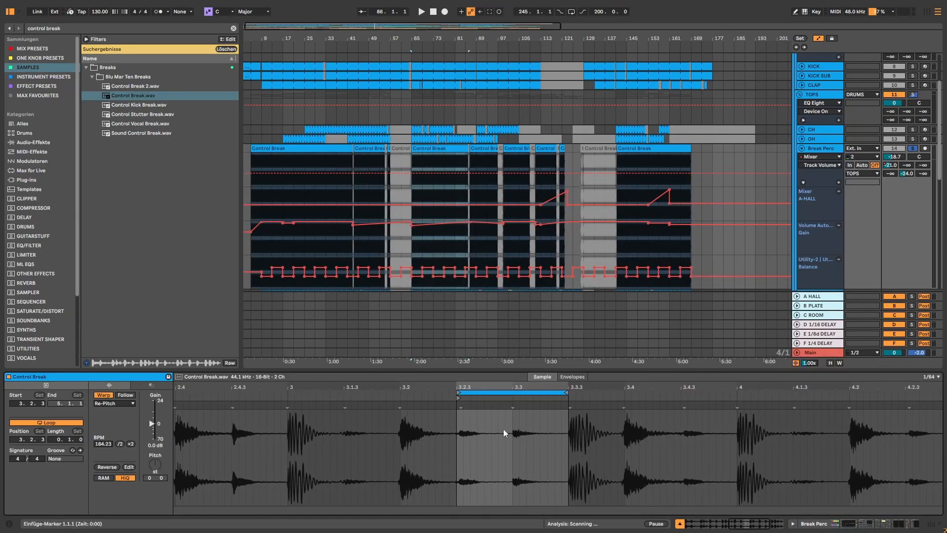
# Play the Control Break clip from mid-clip, then return to the Break Perc device chain
pyautogui.click(458, 444)
pyautogui.press('space')
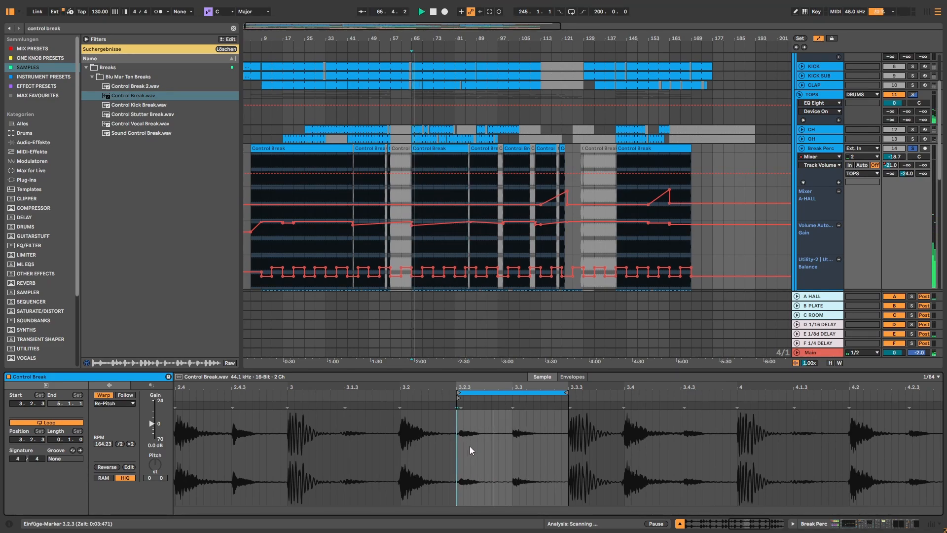
pyautogui.press('space')
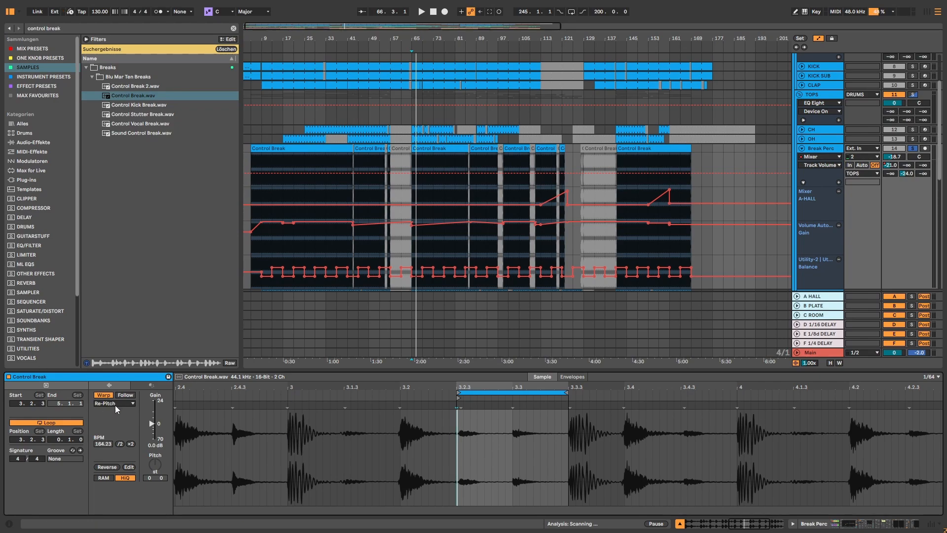
pyautogui.hotkey('shift', 'Tab')
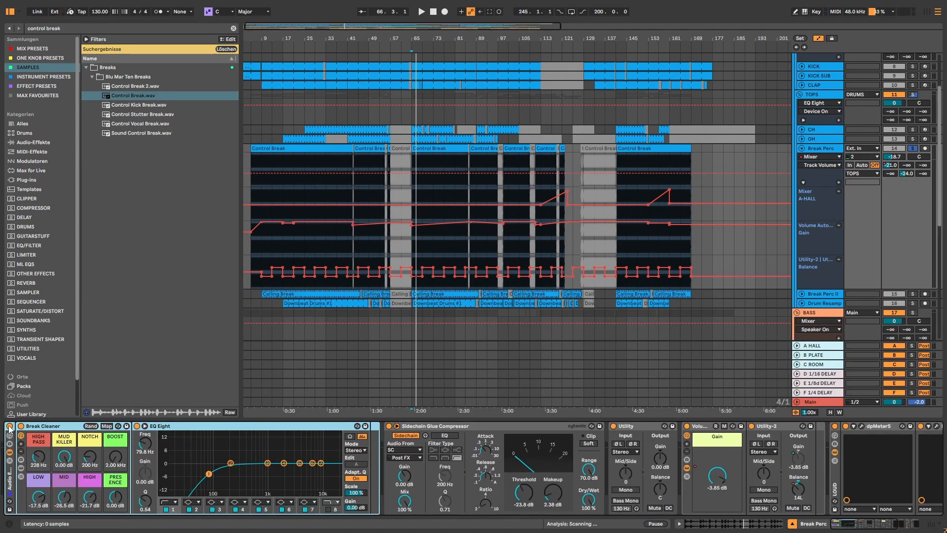
pyautogui.click(9, 426)
pyautogui.press('space')
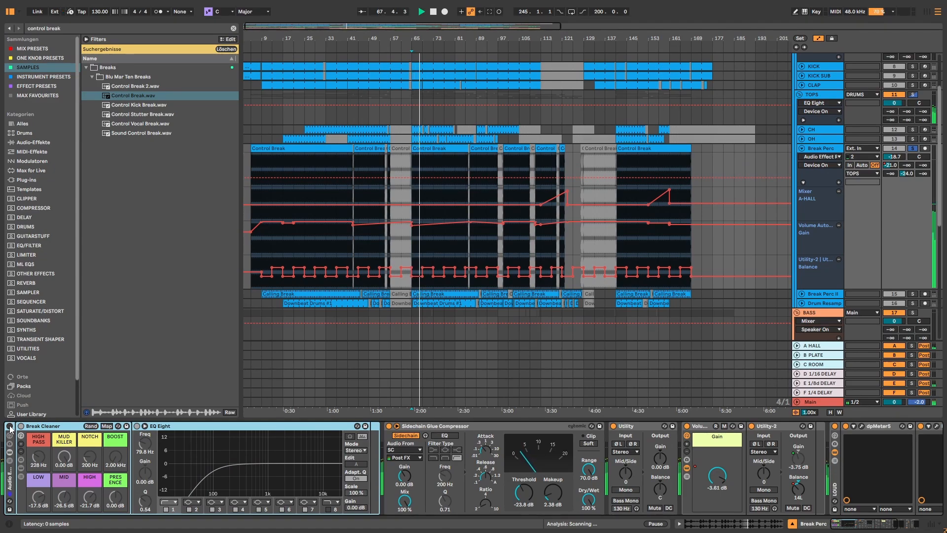
pyautogui.click(9, 426)
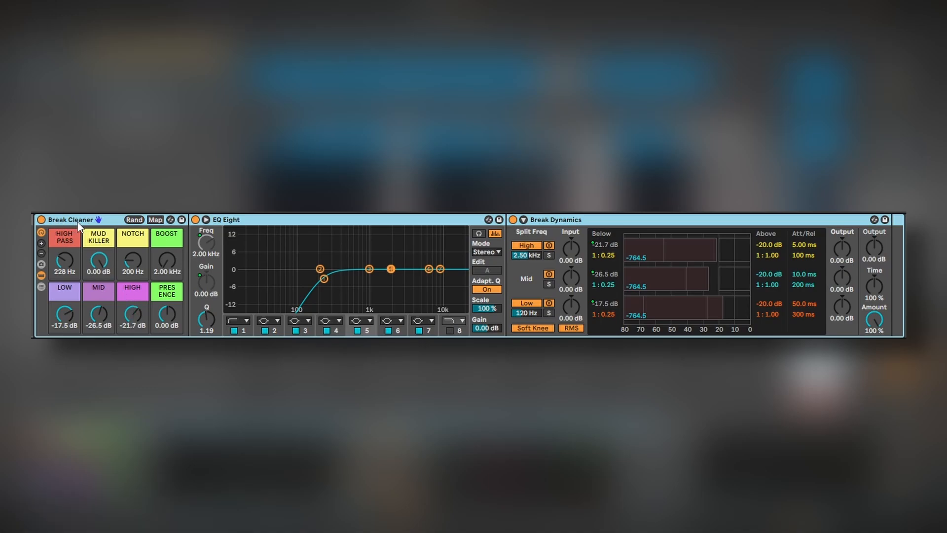
# A/B the Break Perc drums by bypassing and re-enabling the Break Cleaner rack, then stop playback
pyautogui.click(42, 220)
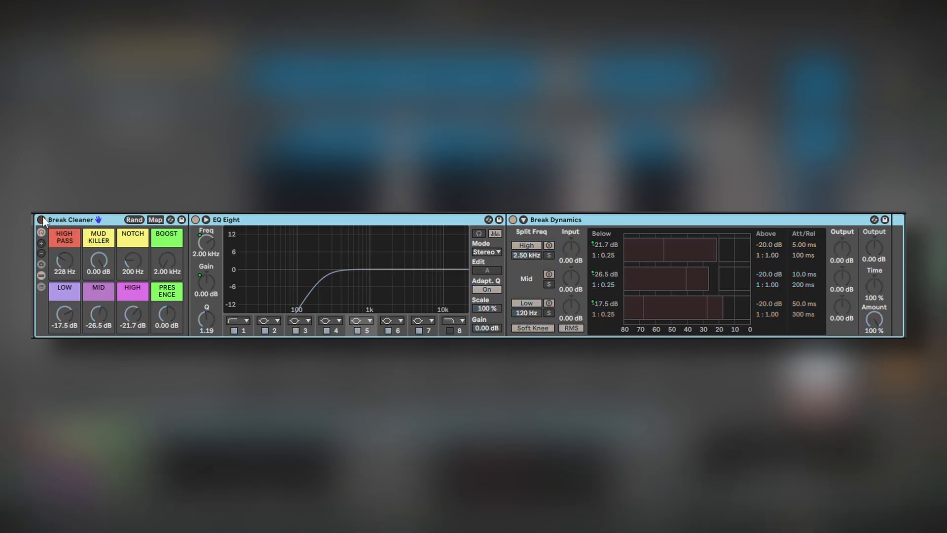
pyautogui.click(42, 221)
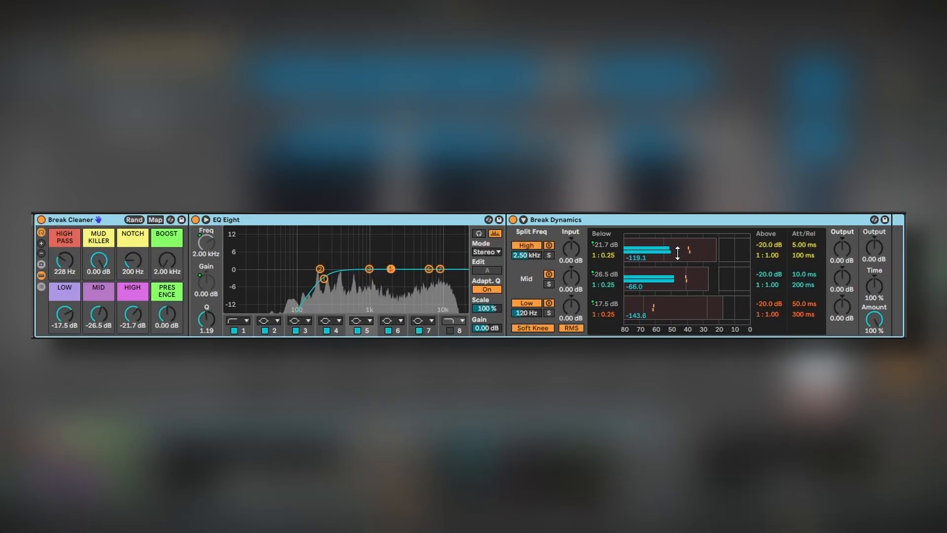
pyautogui.press('space')
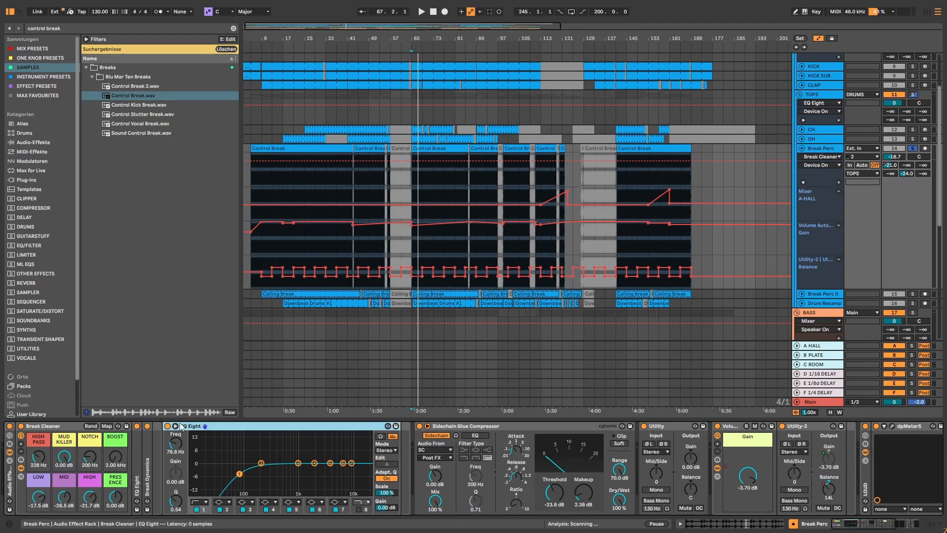
# Play Break Perc with its EQ Eight bypassed, then switch the EQ back on and stop
pyautogui.click(168, 426)
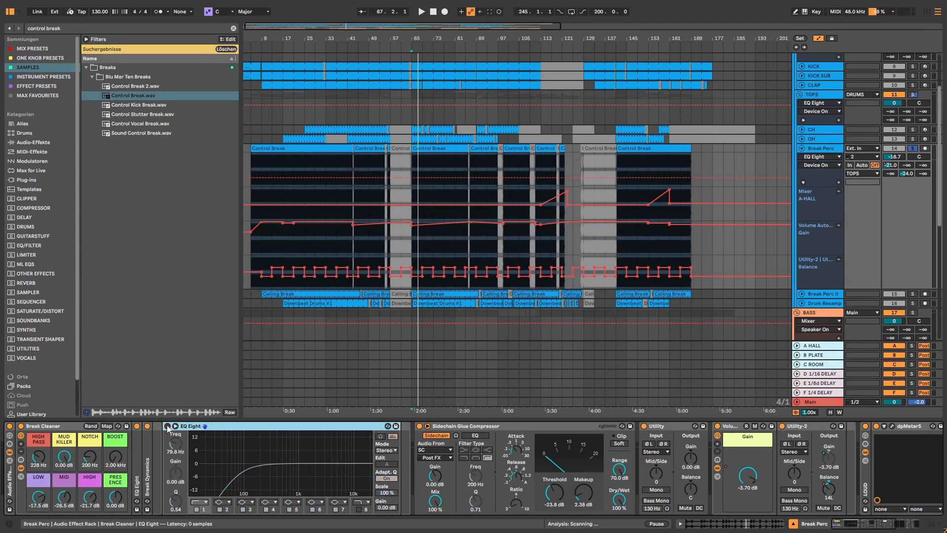
pyautogui.press('space')
pyautogui.click(168, 426)
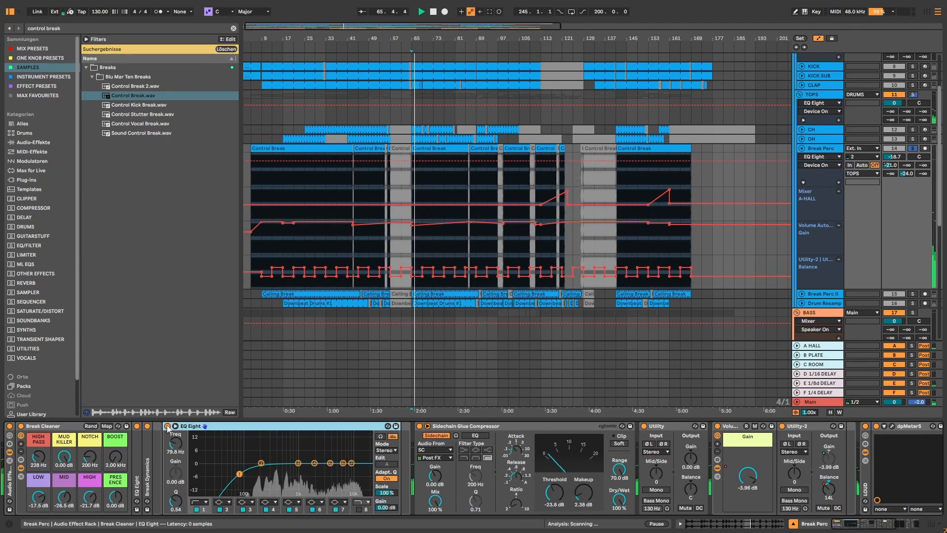
pyautogui.press('space')
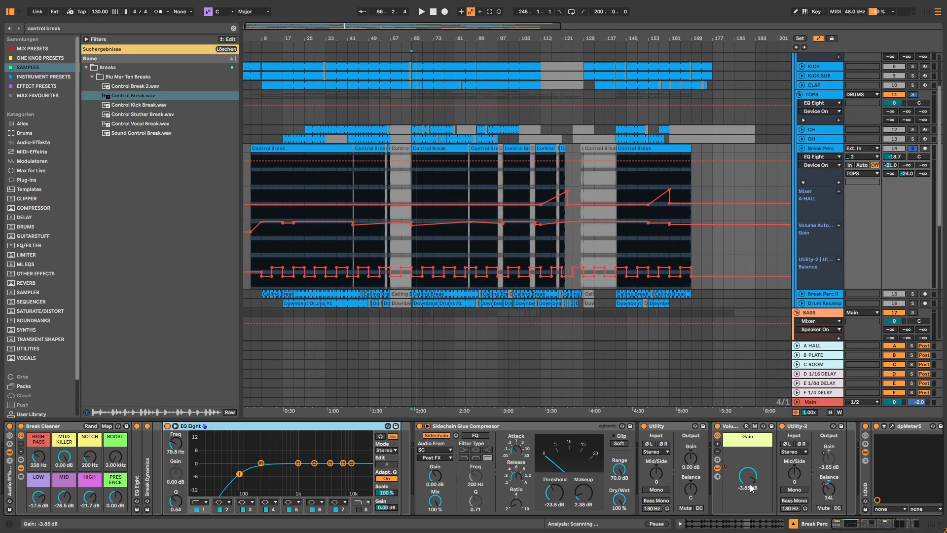
pyautogui.moveTo(888, 524); pyautogui.dragTo(897, 524)
# Solo the OH and CH hi-hats, then the TOPS group, and play the tops
pyautogui.click(820, 294)
pyautogui.click(912, 140)
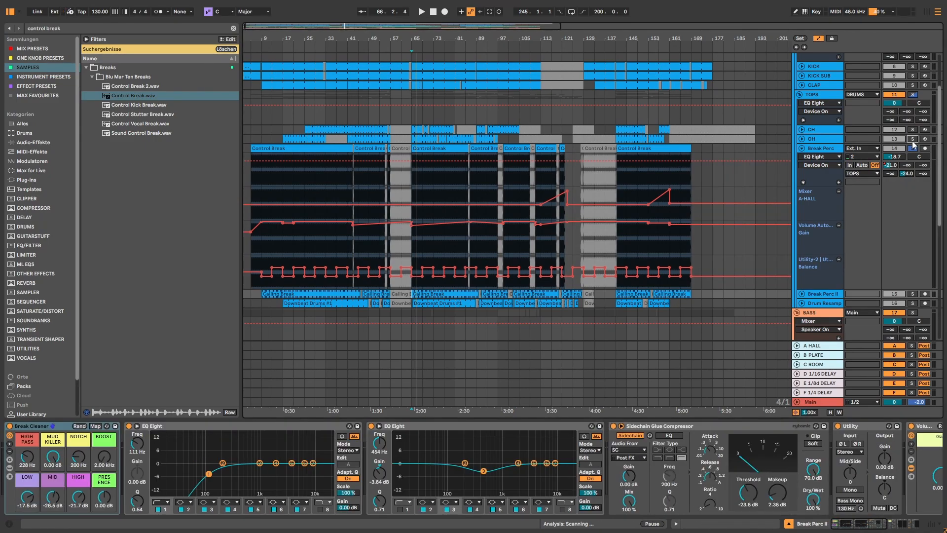
pyautogui.click(913, 129)
pyautogui.click(912, 94)
pyautogui.press('space')
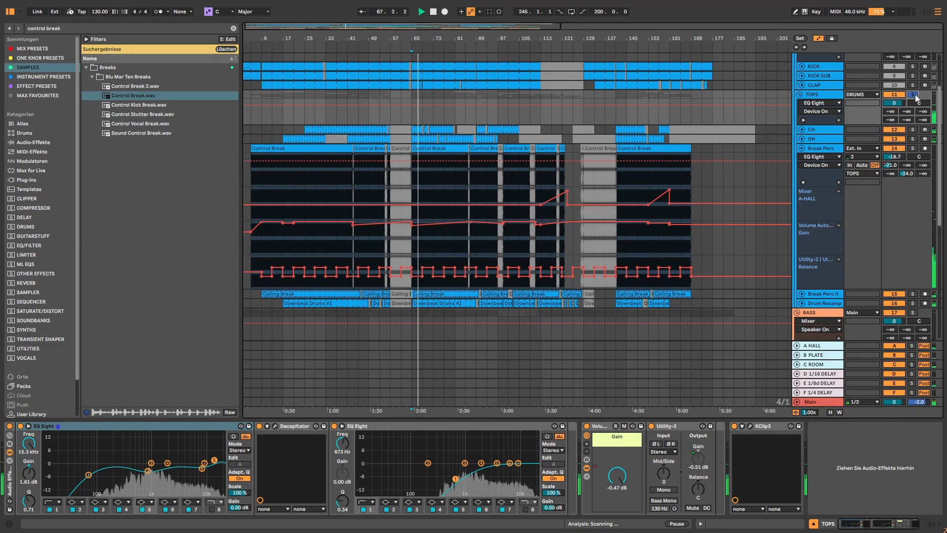
pyautogui.press('space')
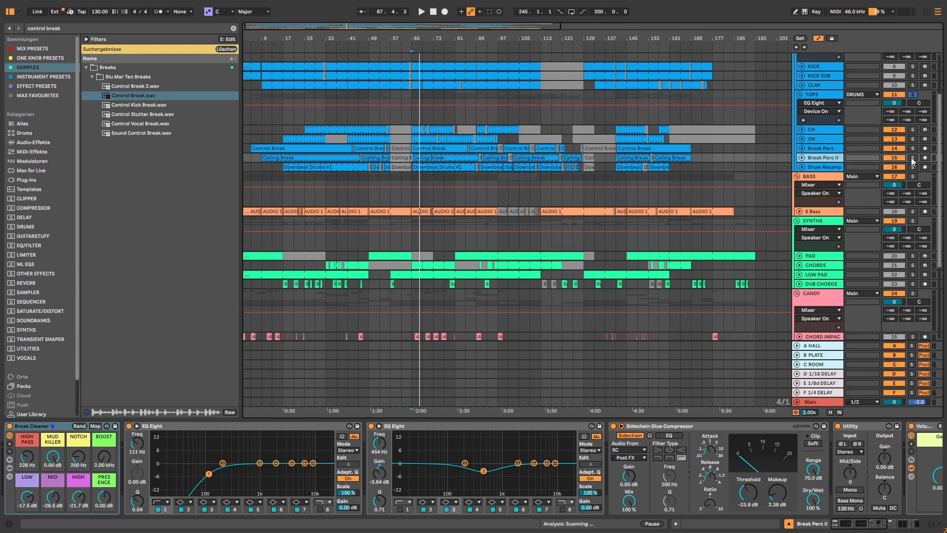
# Solo Break Perc II and play it alone
pyautogui.click(912, 158)
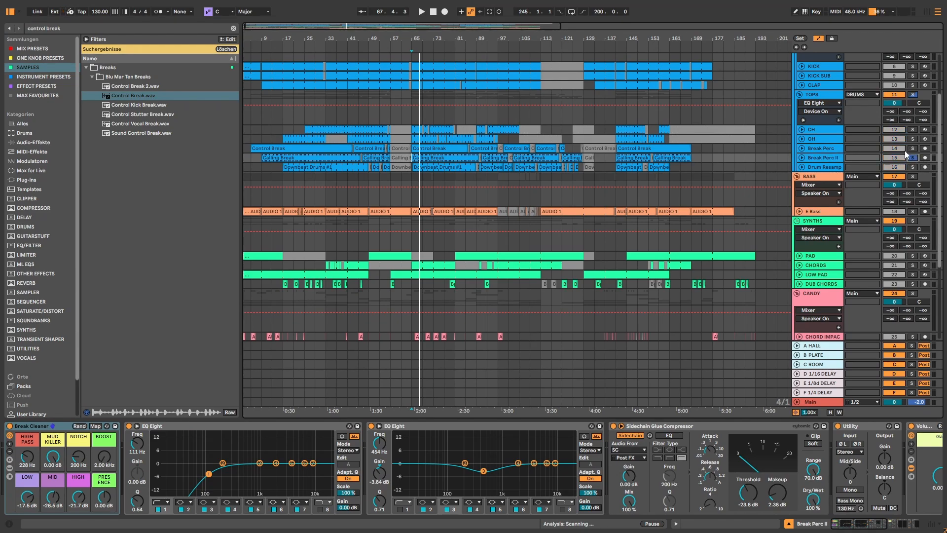
pyautogui.press('space')
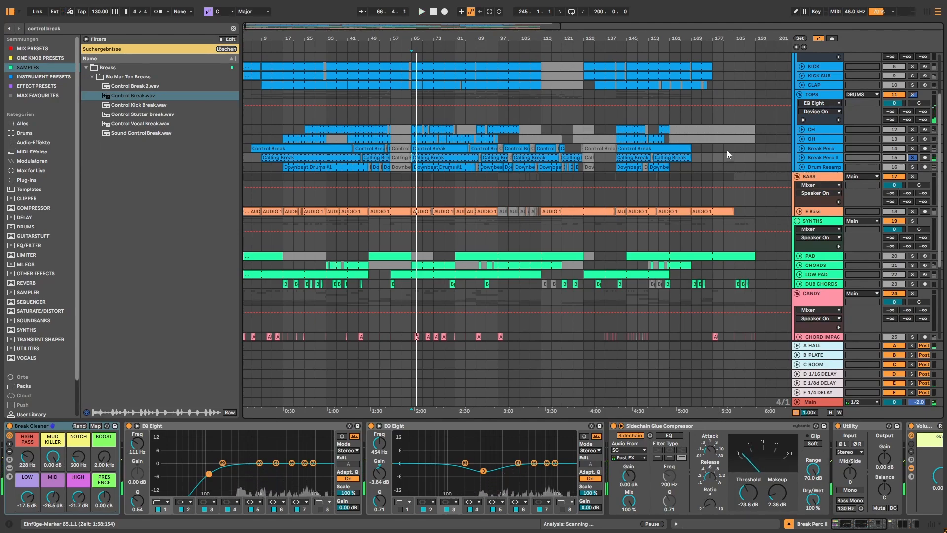
pyautogui.press('space')
# Search the browser for 'calling break' and select the Blu Mar Ten Breaks folder
pyautogui.doubleClick(96, 28)
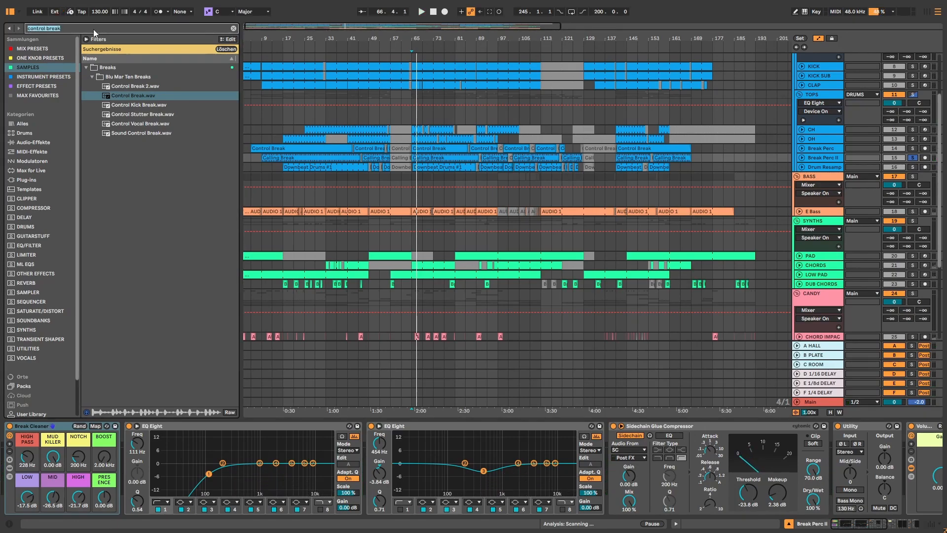
pyautogui.write('calling break')
pyautogui.click(125, 88)
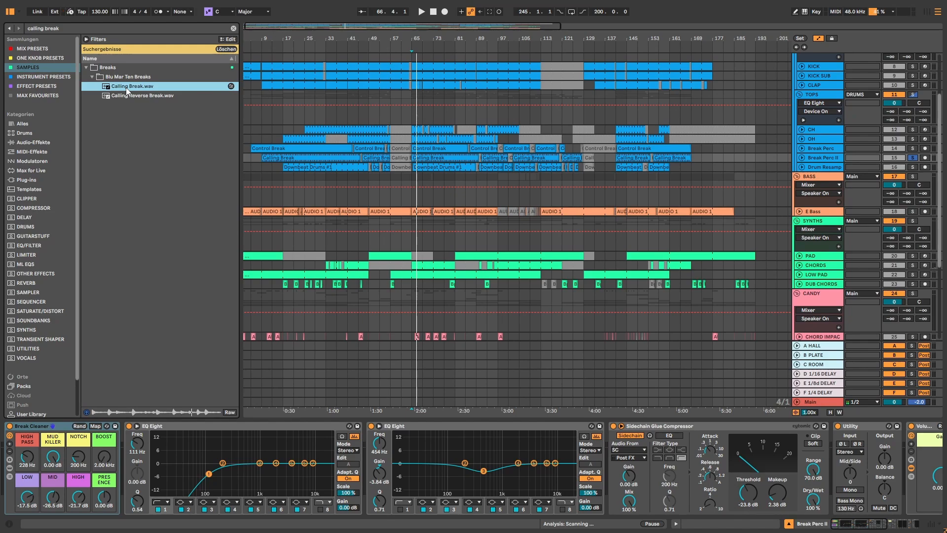
pyautogui.click(126, 77)
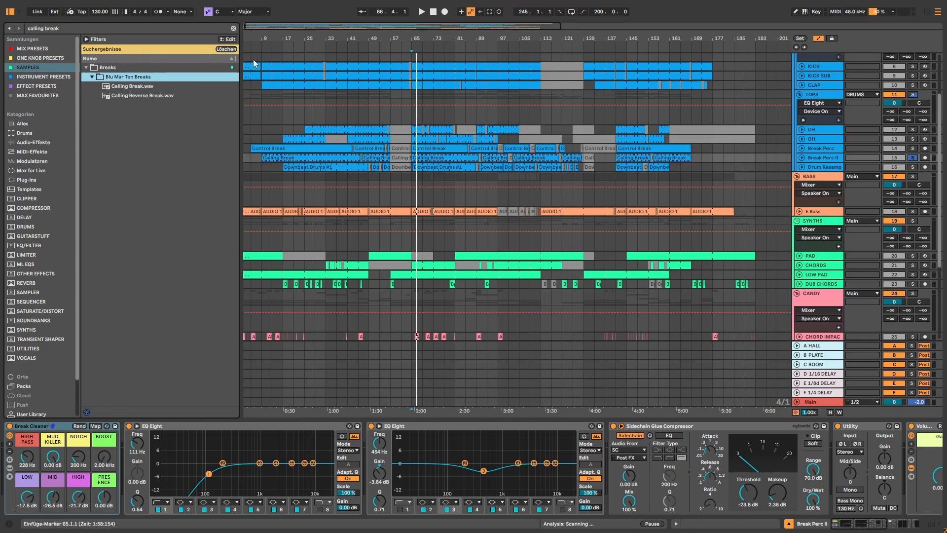
# Group Break Perc II's Break Cleaner and both EQ Eights into one rack and A/B it while playing
pyautogui.click(441, 427)
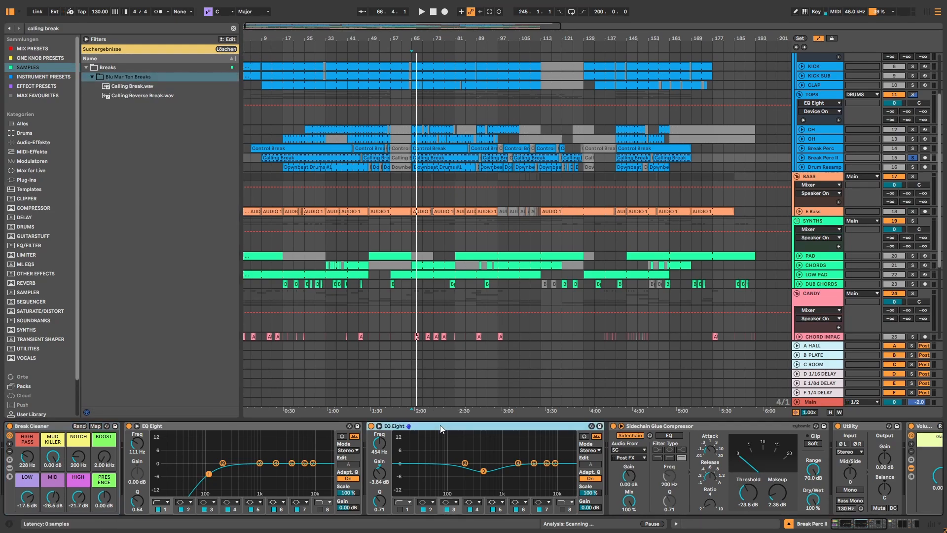
pyautogui.keyDown('shift'); pyautogui.click(53, 427); pyautogui.keyUp('shift')
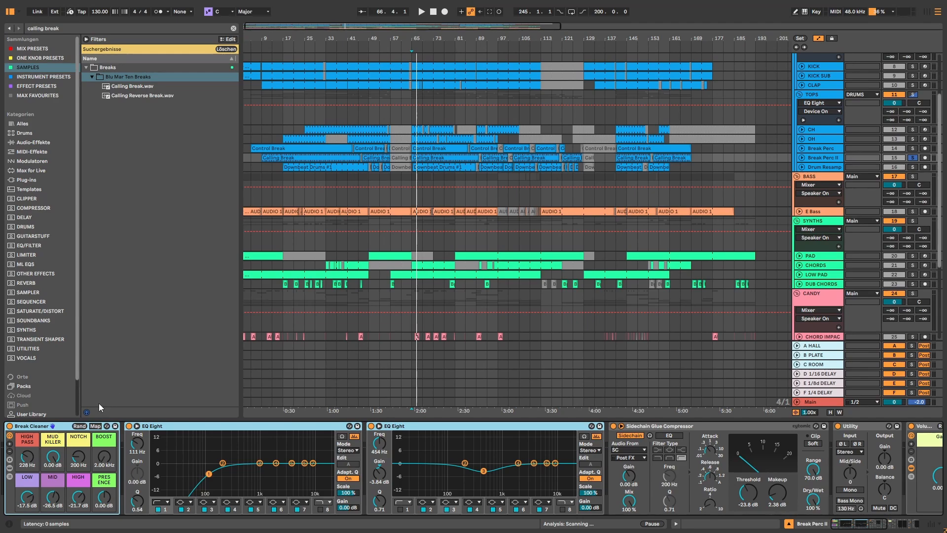
pyautogui.hotkey('ctrl', 'g')
pyautogui.click(10, 433)
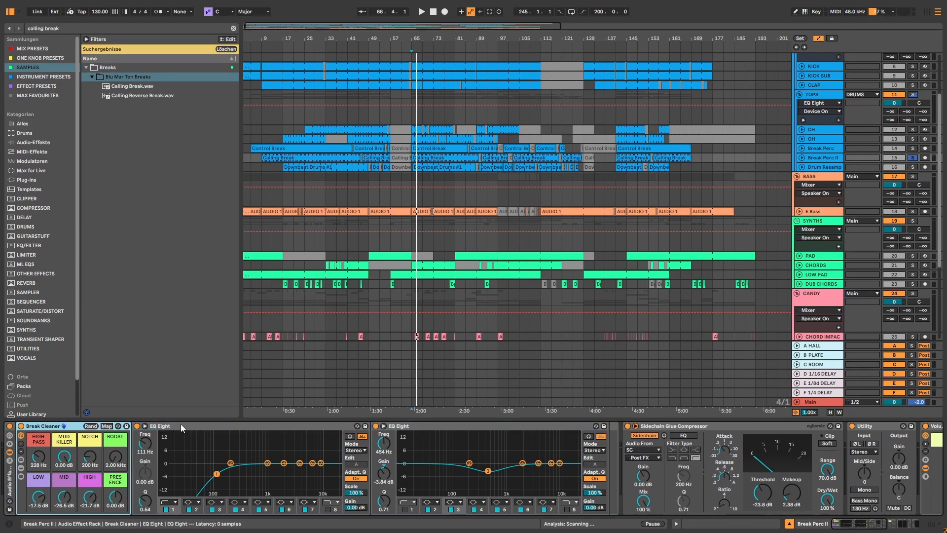
pyautogui.click(9, 427)
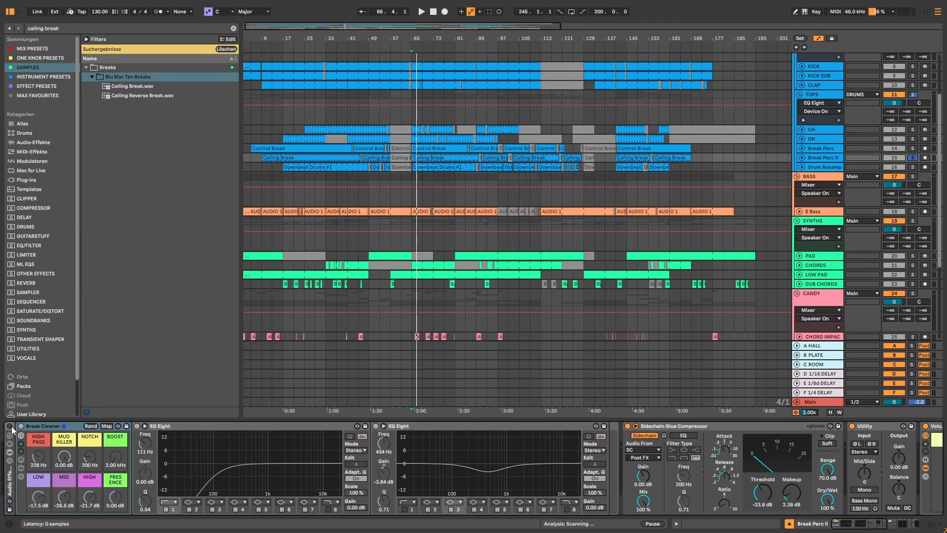
pyautogui.press('space')
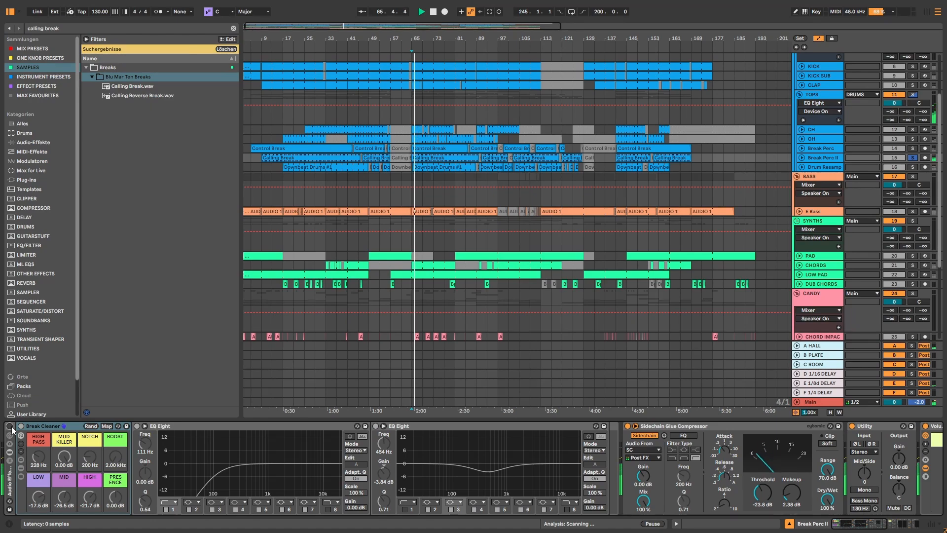
pyautogui.click(10, 426)
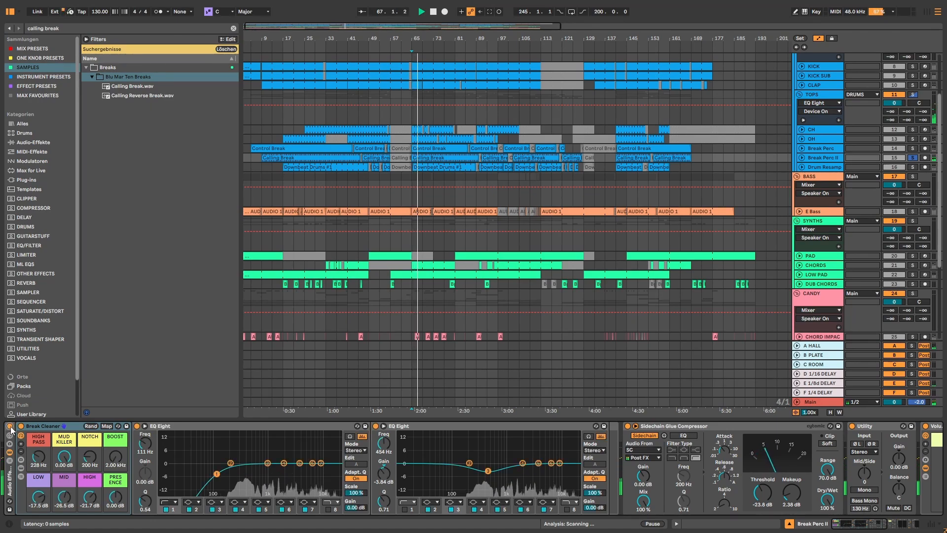
pyautogui.press('space')
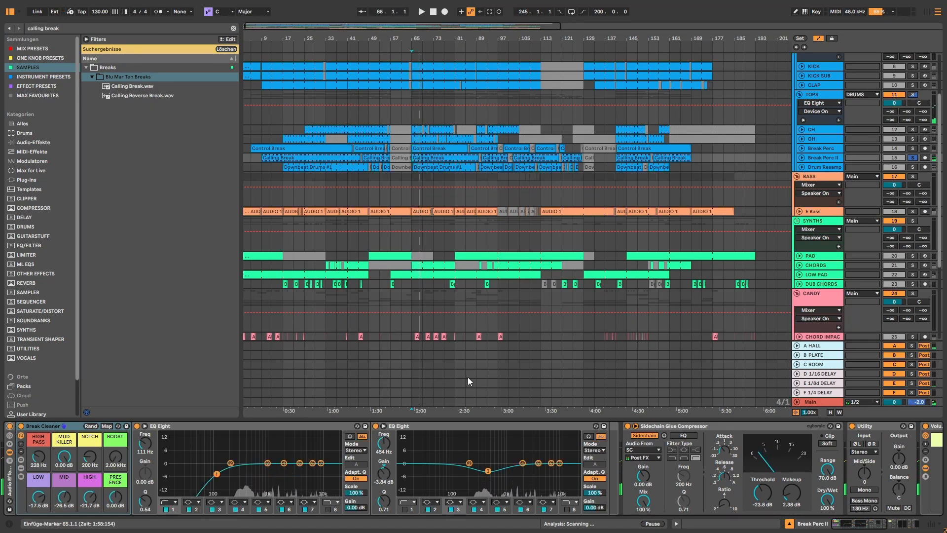
pyautogui.moveTo(860, 525); pyautogui.dragTo(883, 524)
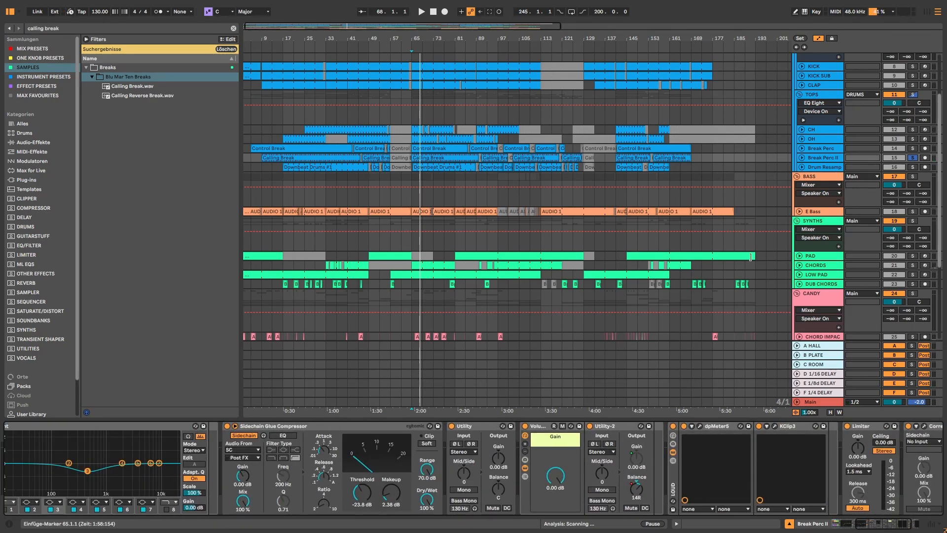
# Unfold Break Perc and Break Perc II automation, then solo Break Perc and play from bar 69
pyautogui.click(802, 158)
pyautogui.click(802, 148)
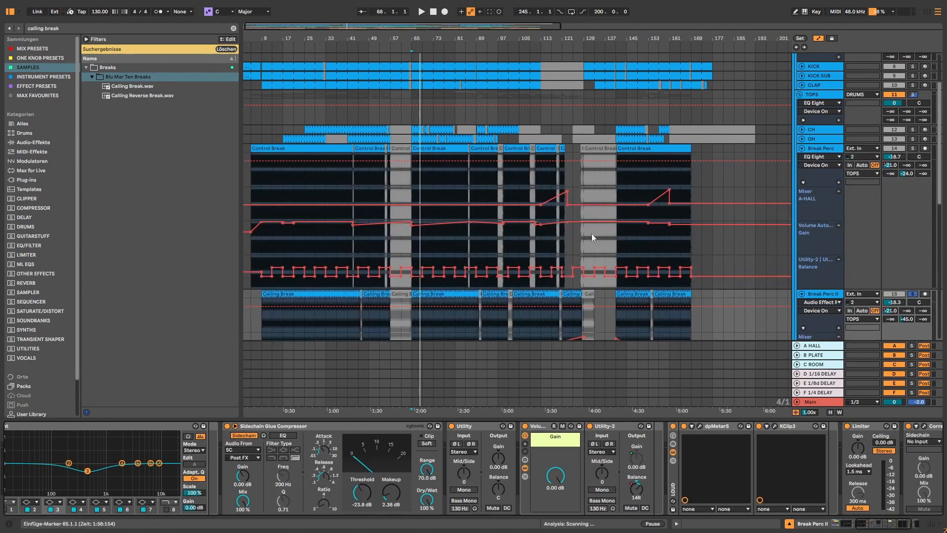
pyautogui.scroll(-5, 439, 265)
pyautogui.scroll(1, 429, 266)
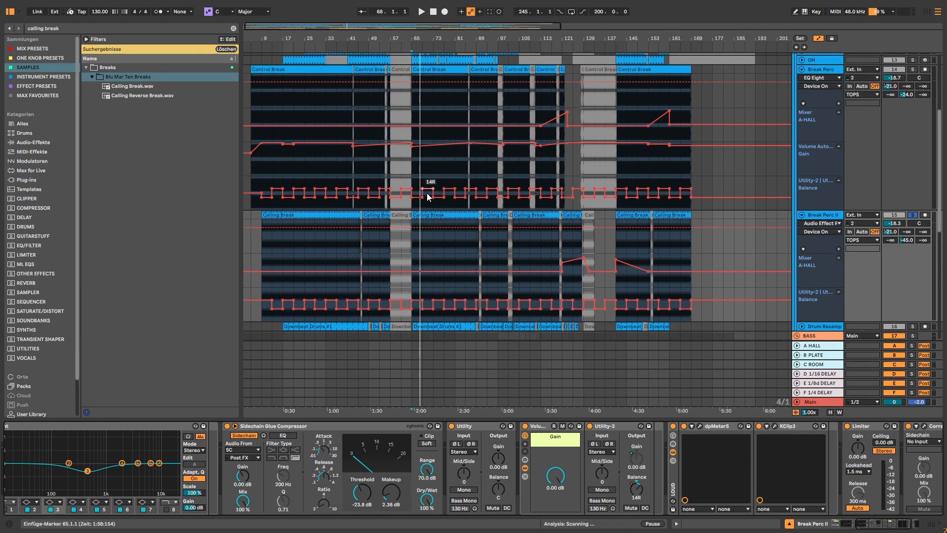
pyautogui.click(913, 70)
pyautogui.press('space')
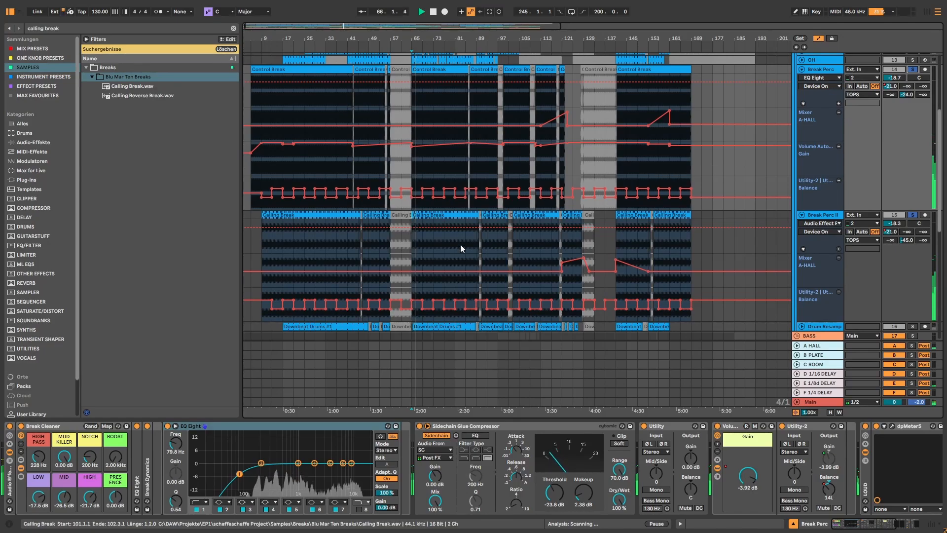
pyautogui.click(422, 321)
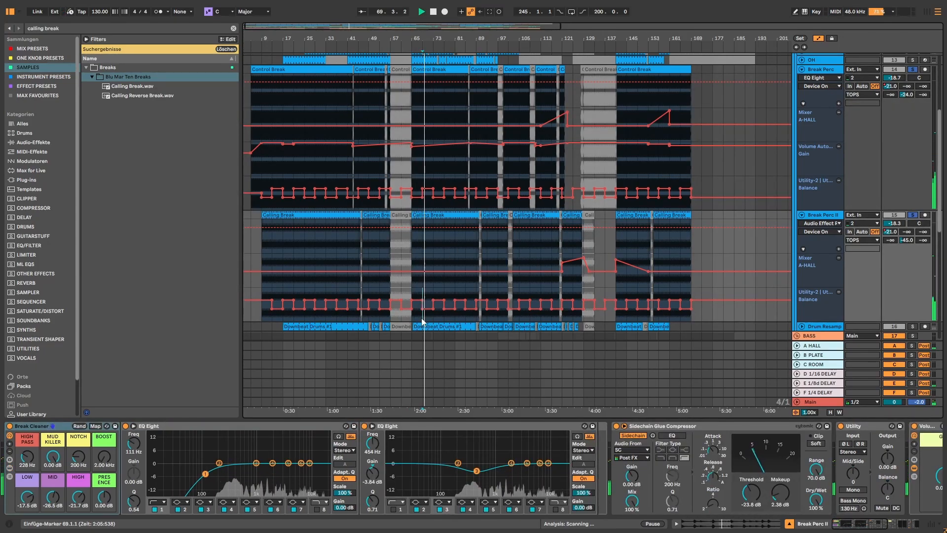
pyautogui.press('space')
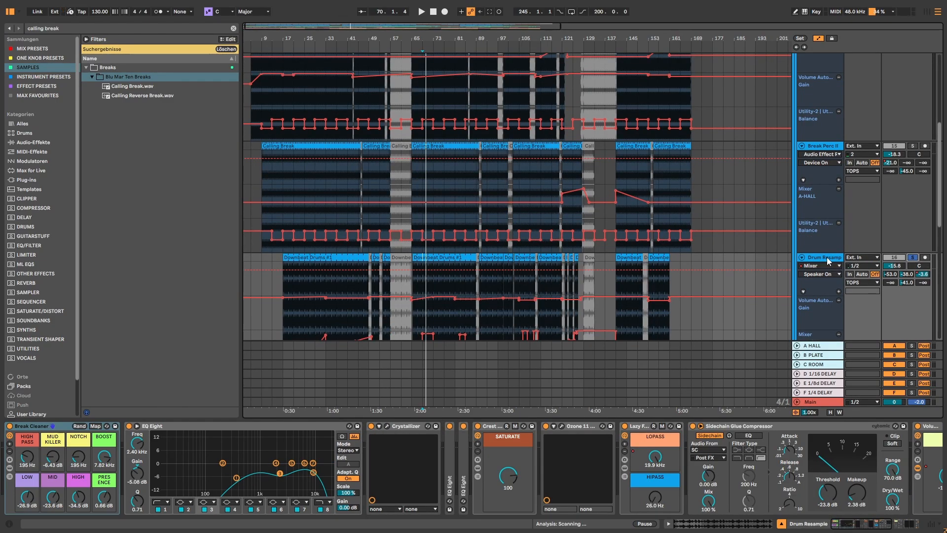
# Locate the Downbeat Drums #1 clip's sample in the browser's Downbeat Drums folder
pyautogui.press('space')
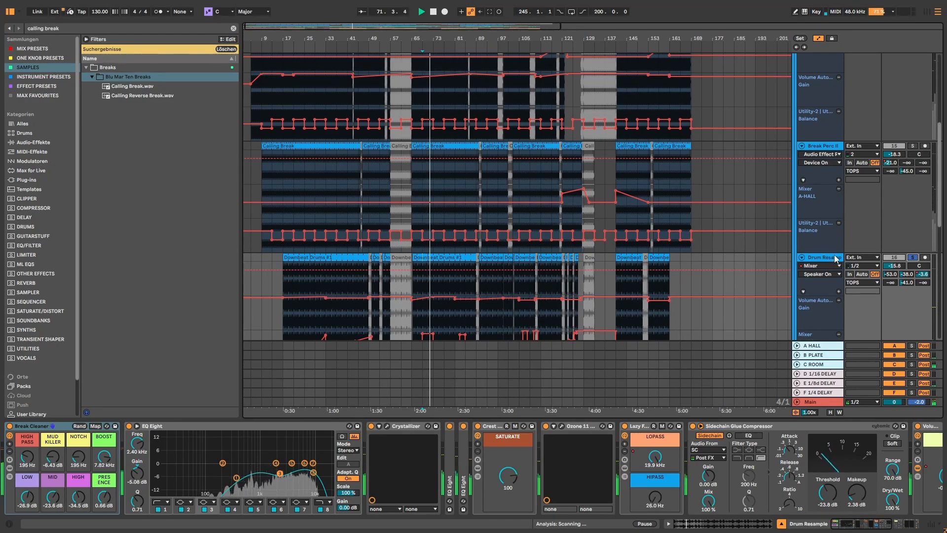
pyautogui.press('space')
pyautogui.click(429, 255)
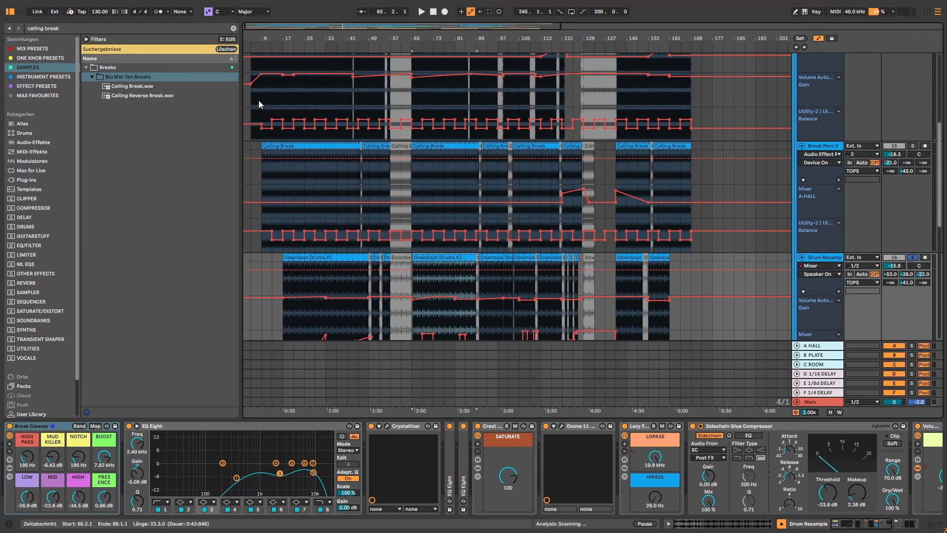
pyautogui.hotkey('ctrl', 'alt', 'b')
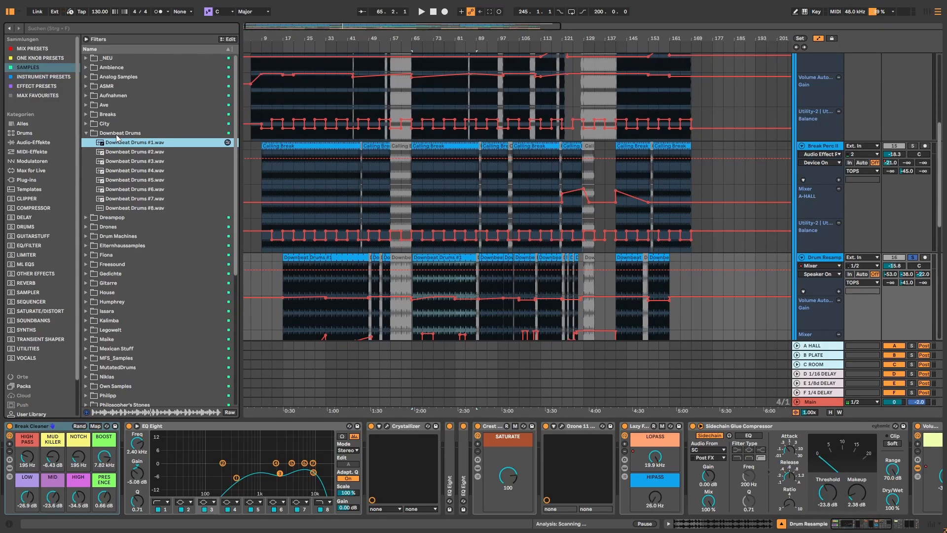
pyautogui.click(112, 133)
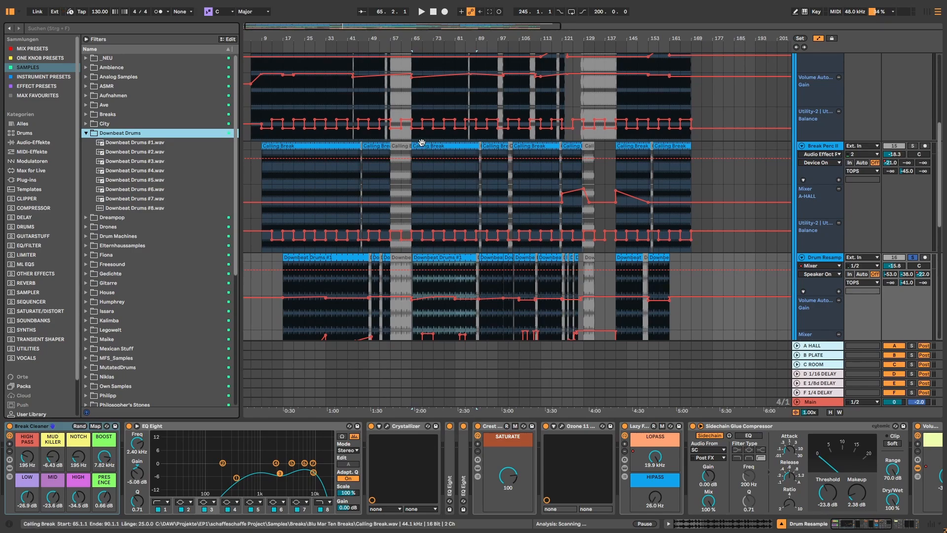
# Group Drum Resample's Break Cleaner-to-Ozone devices into a rack, A/B it, and open the Downbeat Drums #1 clip
pyautogui.click(576, 427)
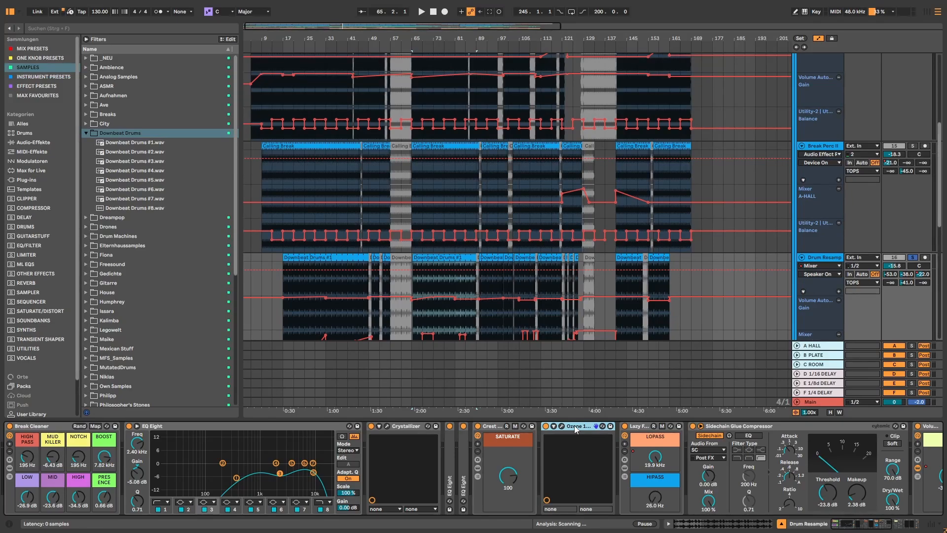
pyautogui.keyDown('shift'); pyautogui.click(9, 429); pyautogui.keyUp('shift')
pyautogui.hotkey('ctrl', 'g')
pyautogui.click(10, 427)
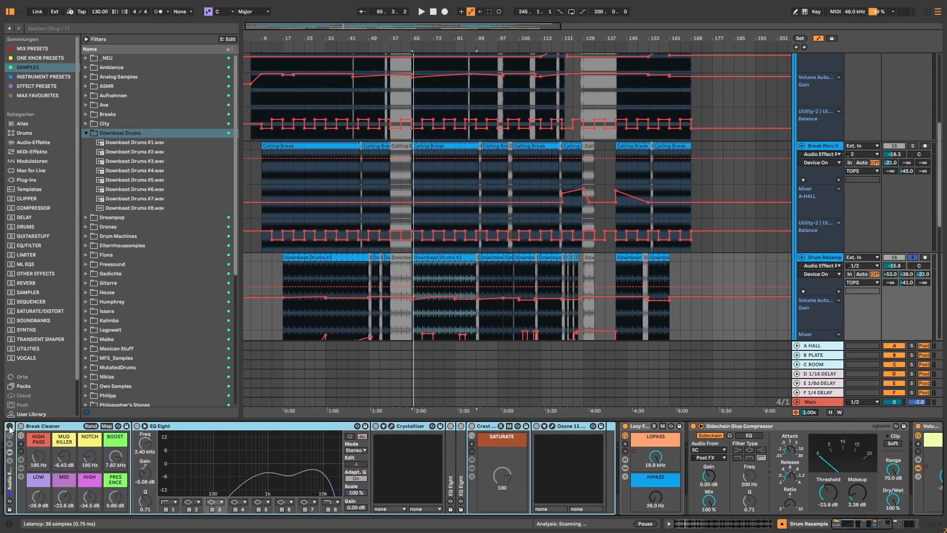
pyautogui.press('space')
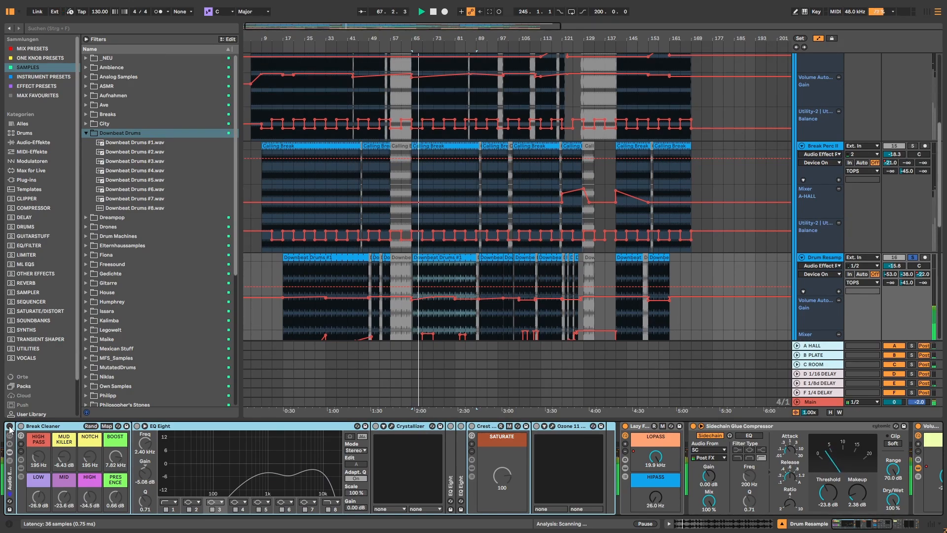
pyautogui.press('space')
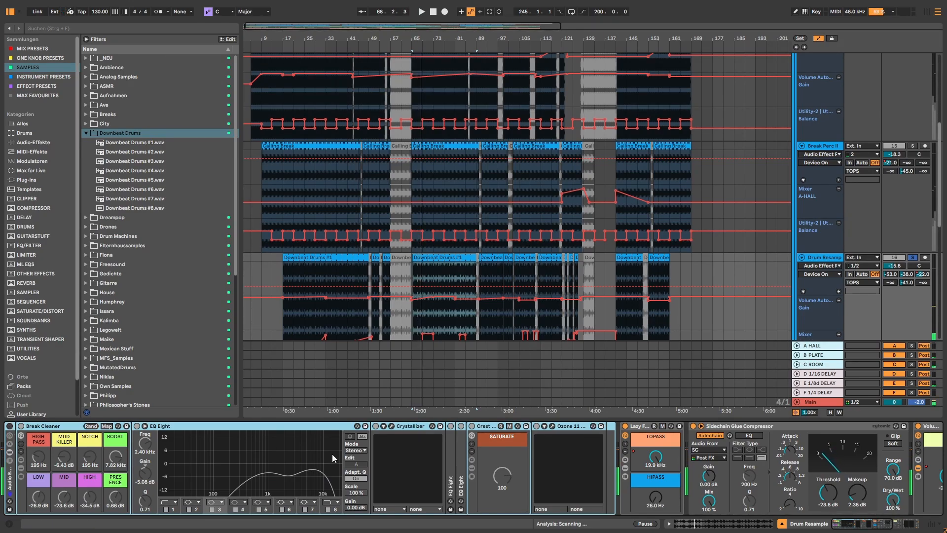
pyautogui.click(702, 523)
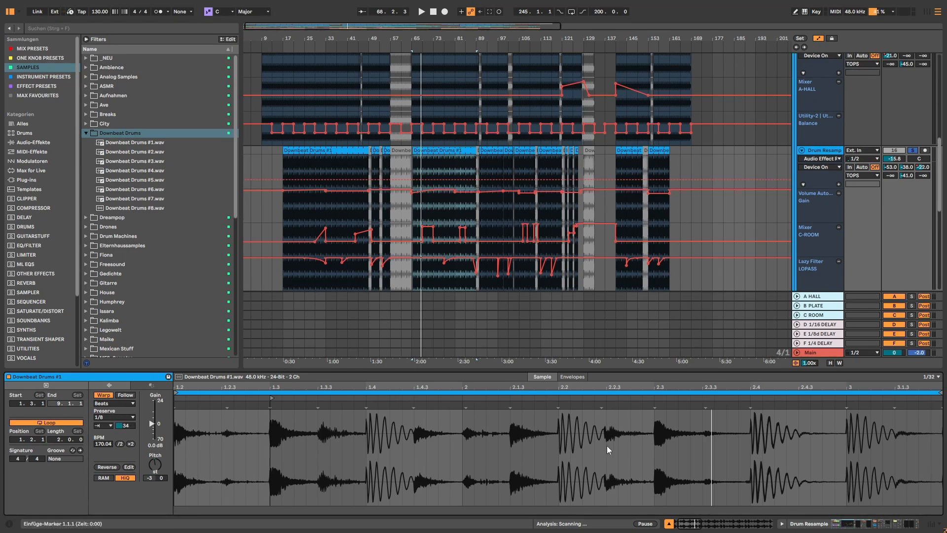
# In device view, A/B Break Cleaner, switch on the first EQ Eight and open Crystallizer's window
pyautogui.hotkey('shift', 'Tab')
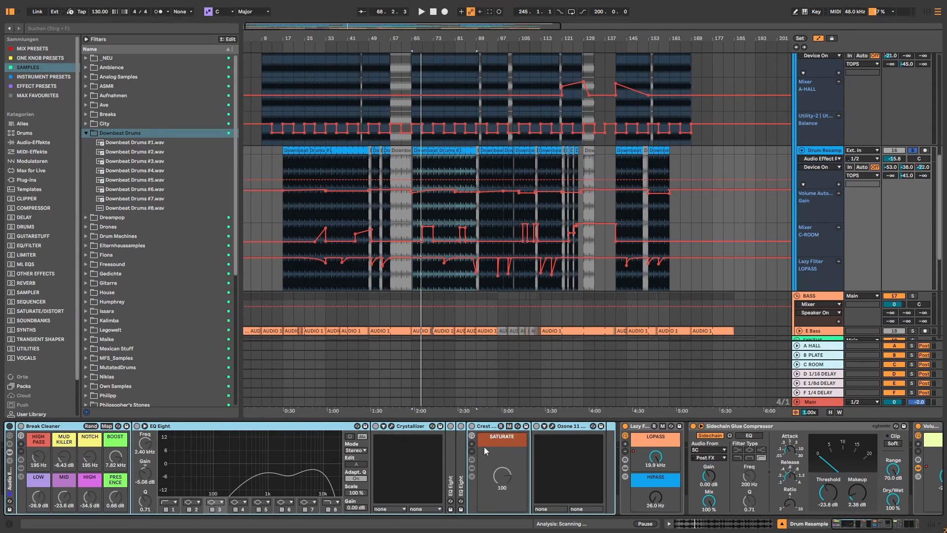
pyautogui.click(20, 425)
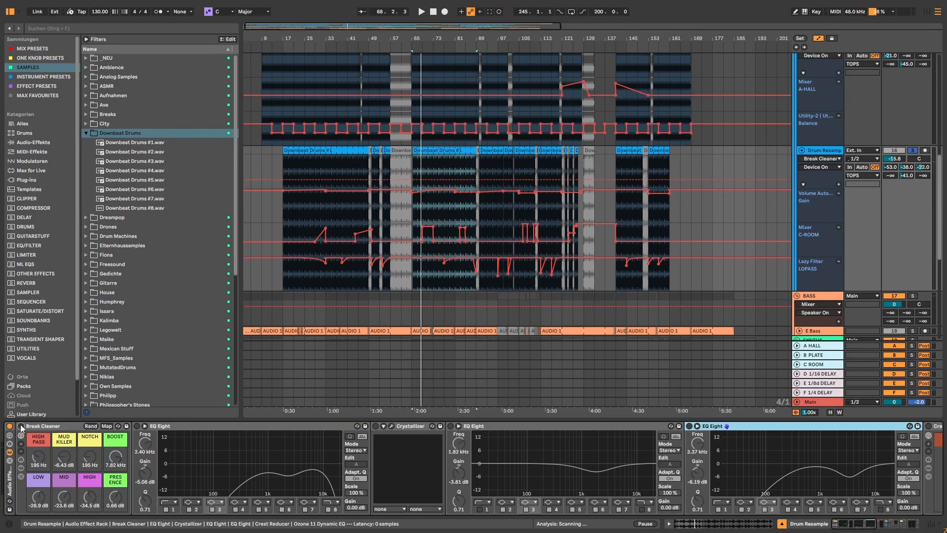
pyautogui.press('space')
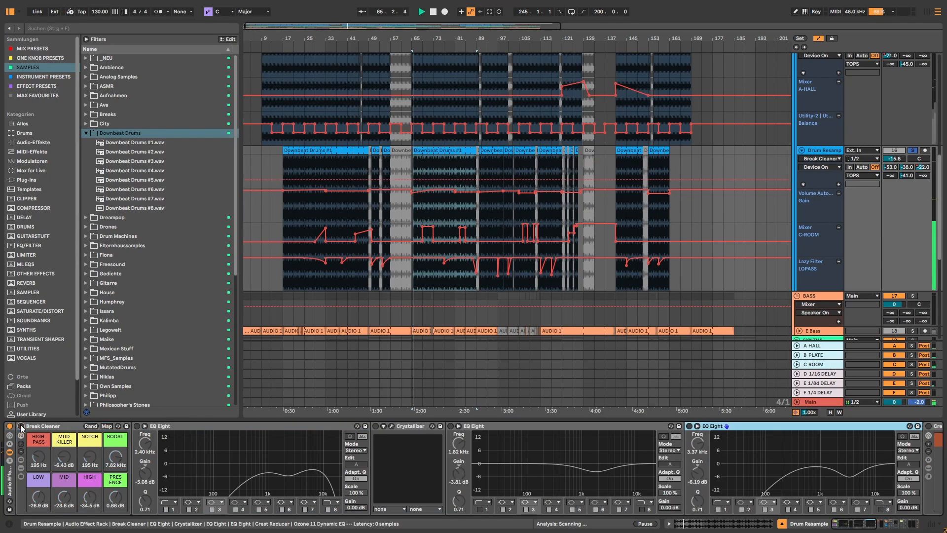
pyautogui.click(20, 424)
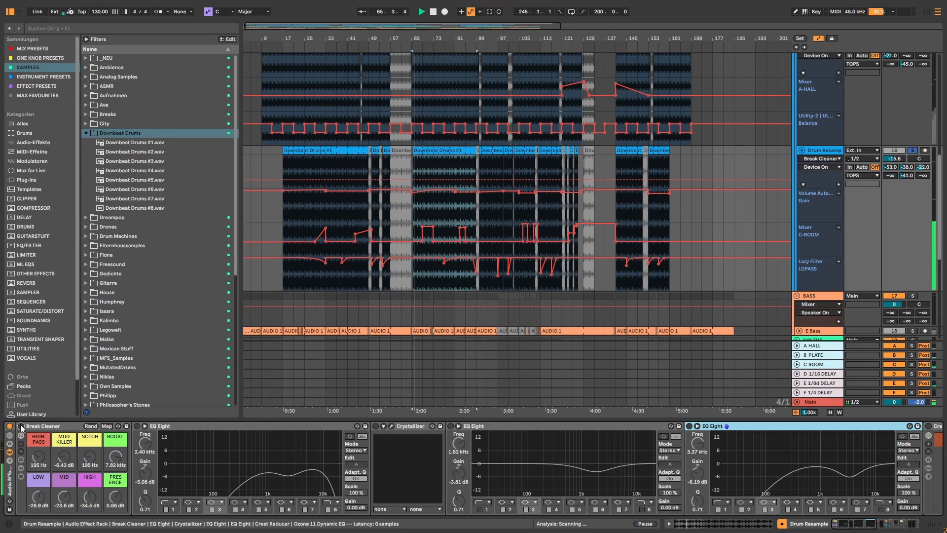
pyautogui.click(136, 426)
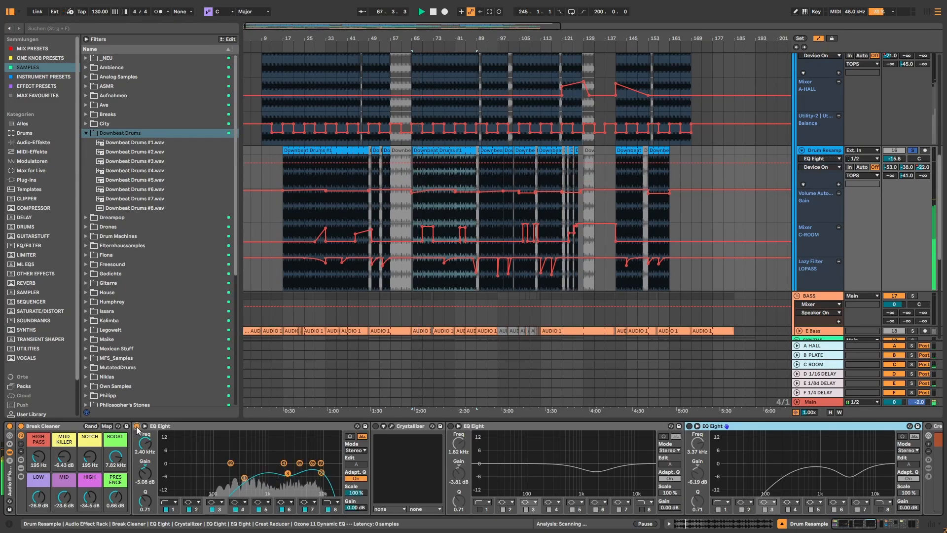
pyautogui.click(392, 424)
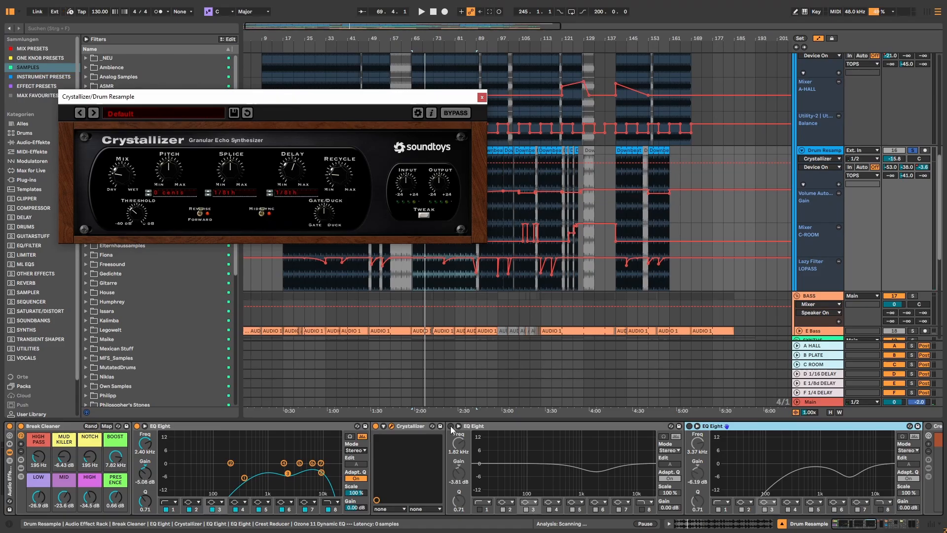
# Switch the middle and third EQ Eights and Crest Reducer back on during playback
pyautogui.click(451, 426)
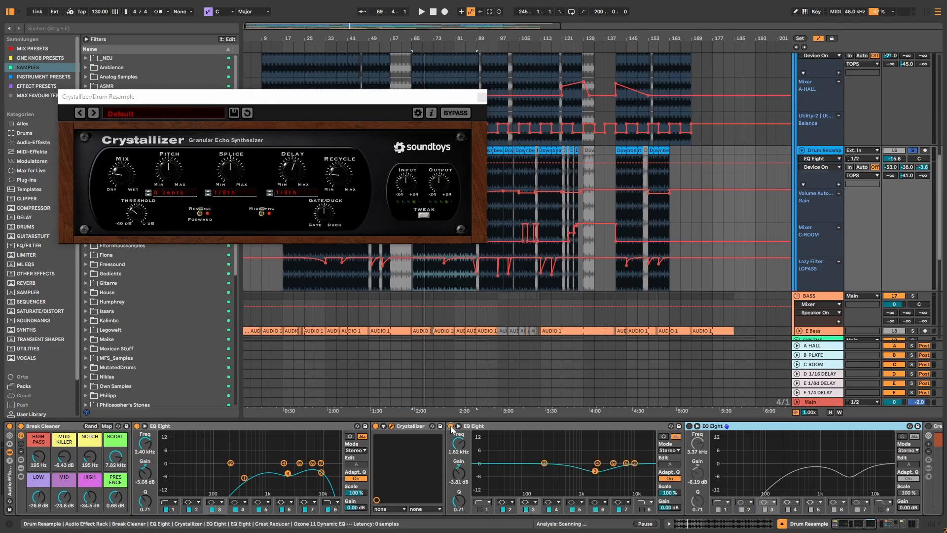
pyautogui.press('space')
pyautogui.click(689, 427)
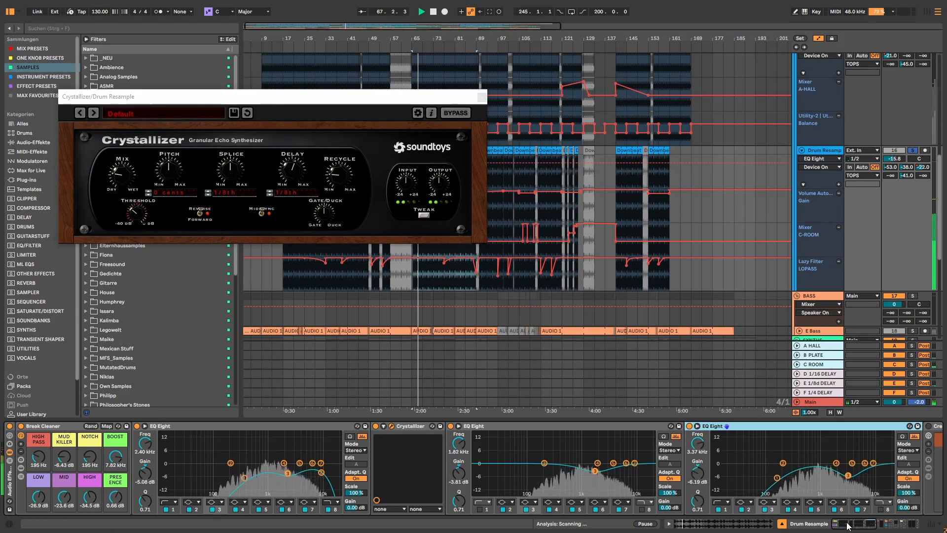
pyautogui.moveTo(847, 523); pyautogui.dragTo(862, 524)
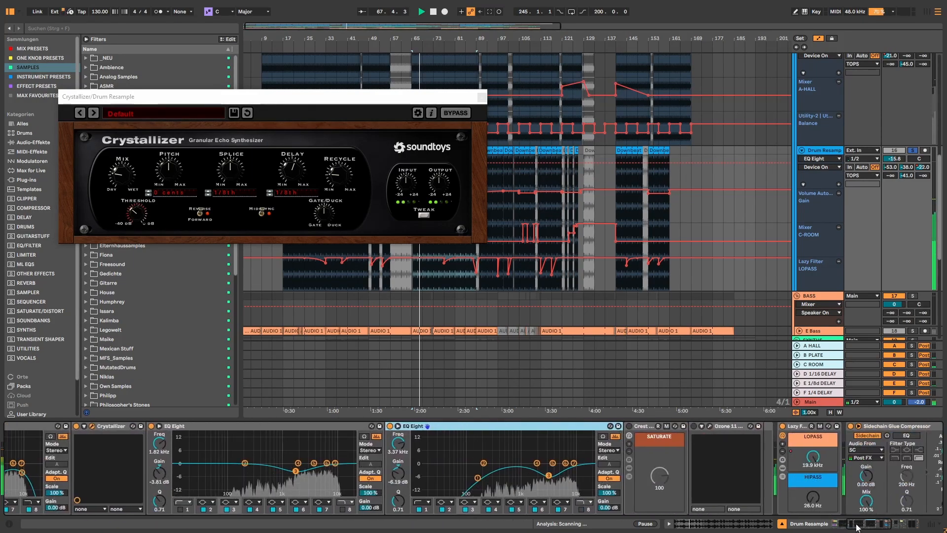
pyautogui.click(630, 426)
pyautogui.press('space')
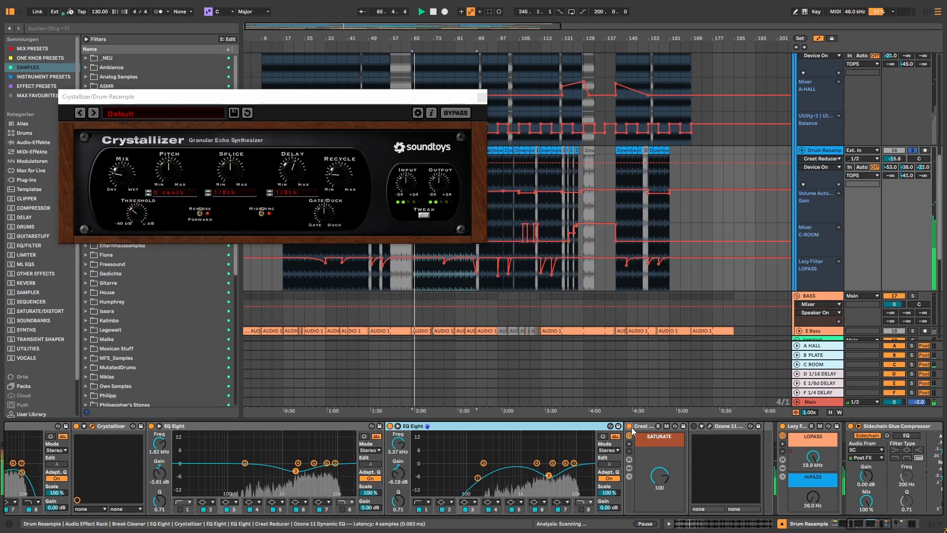
# Audition the Ozone 11 2967 Hz dip band solo, then close the Crystallizer window
pyautogui.click(694, 426)
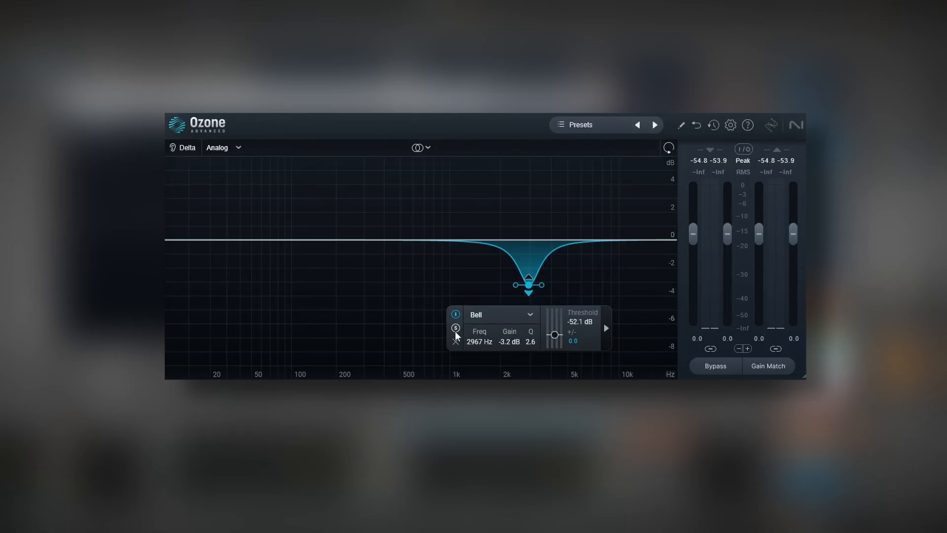
pyautogui.click(455, 330)
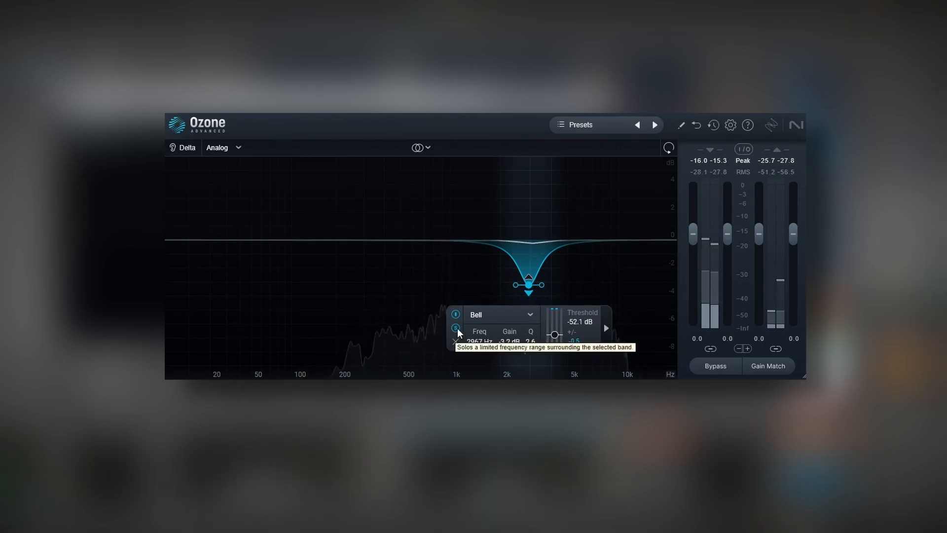
pyautogui.click(456, 329)
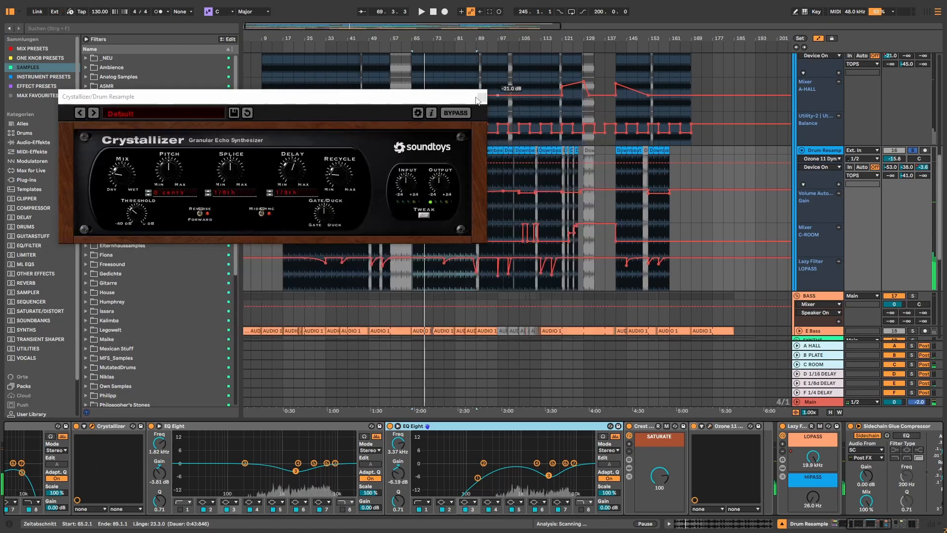
pyautogui.click(482, 98)
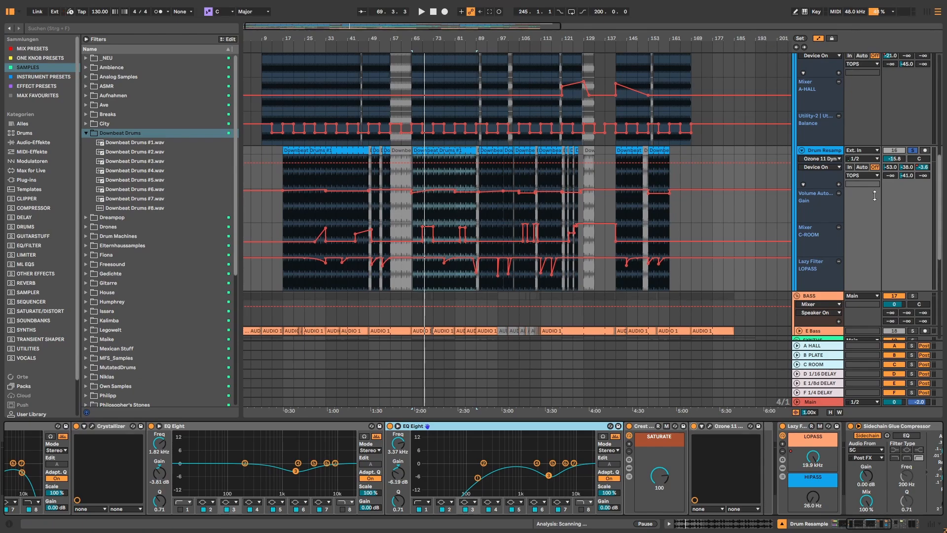
pyautogui.scroll(5, 581, 317)
# Play the TOPS chain, then solo the DRUMS group and play from bar 57
pyautogui.click(913, 98)
pyautogui.press('space')
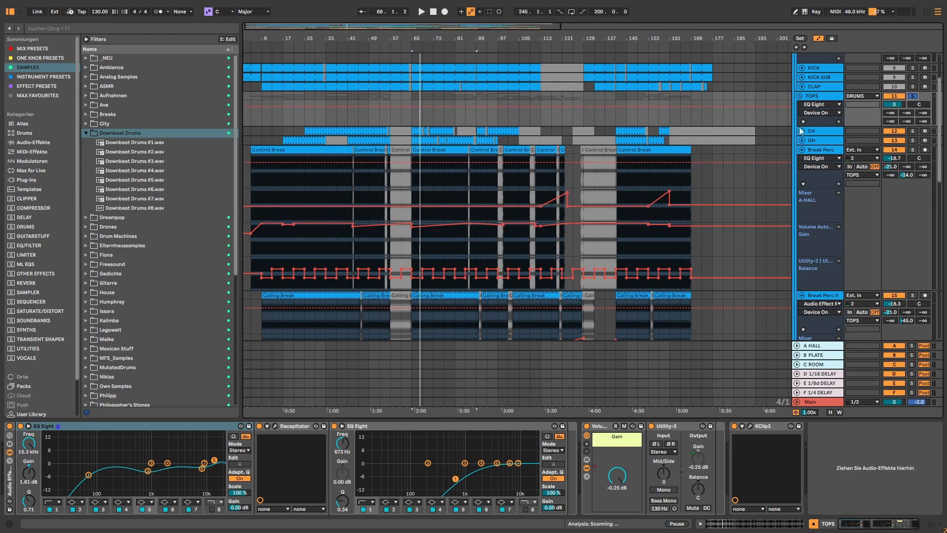
pyautogui.scroll(4, 779, 149)
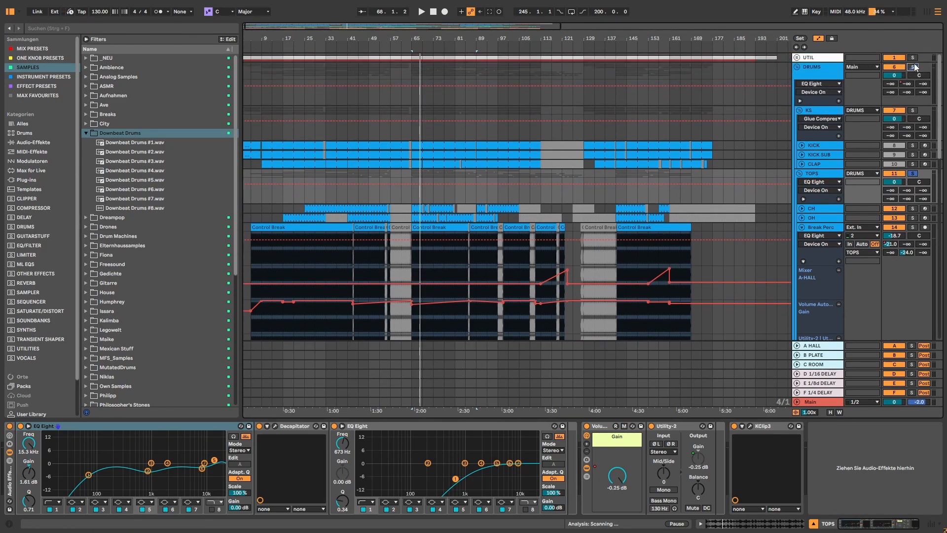
pyautogui.click(914, 64)
pyautogui.press('space')
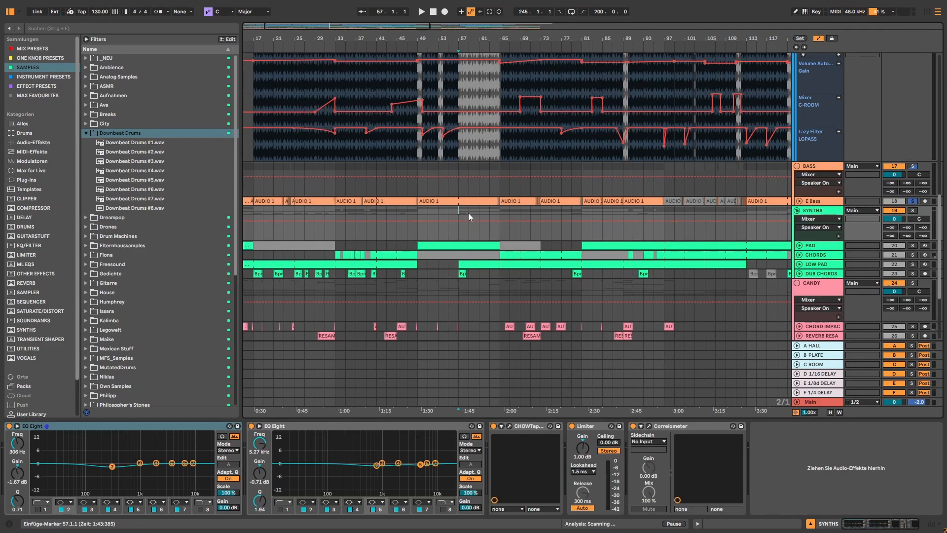
pyautogui.press('space')
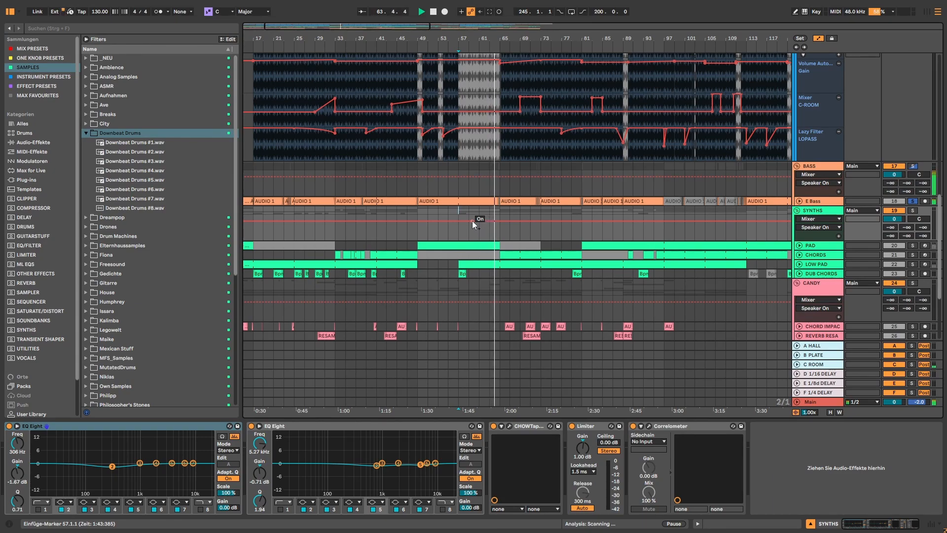
# Solo the BASS group and A/B its EQ Eight during playback
pyautogui.click(819, 201)
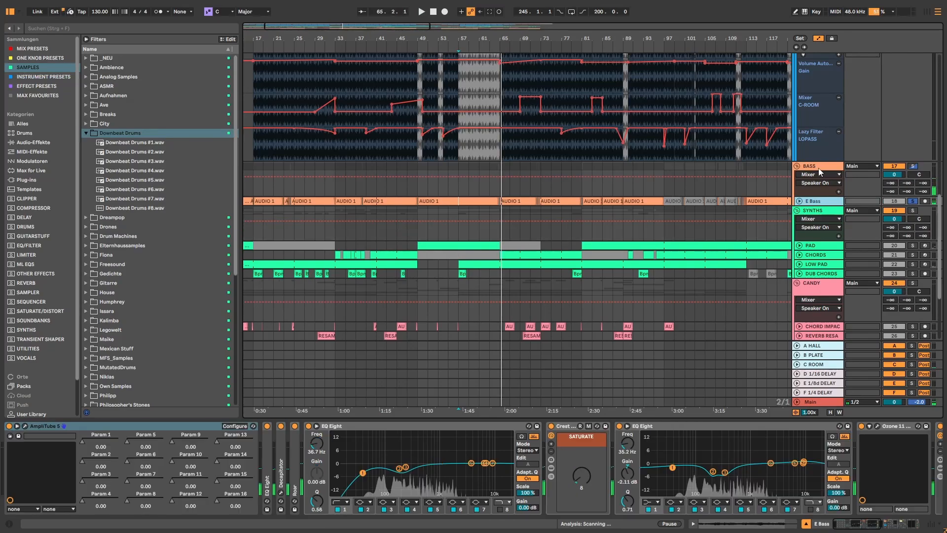
pyautogui.press('space')
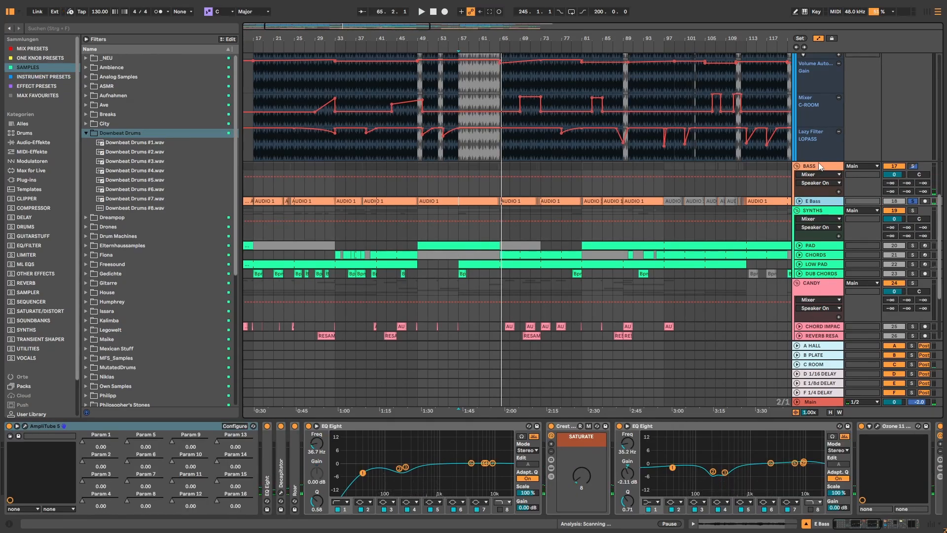
pyautogui.click(818, 164)
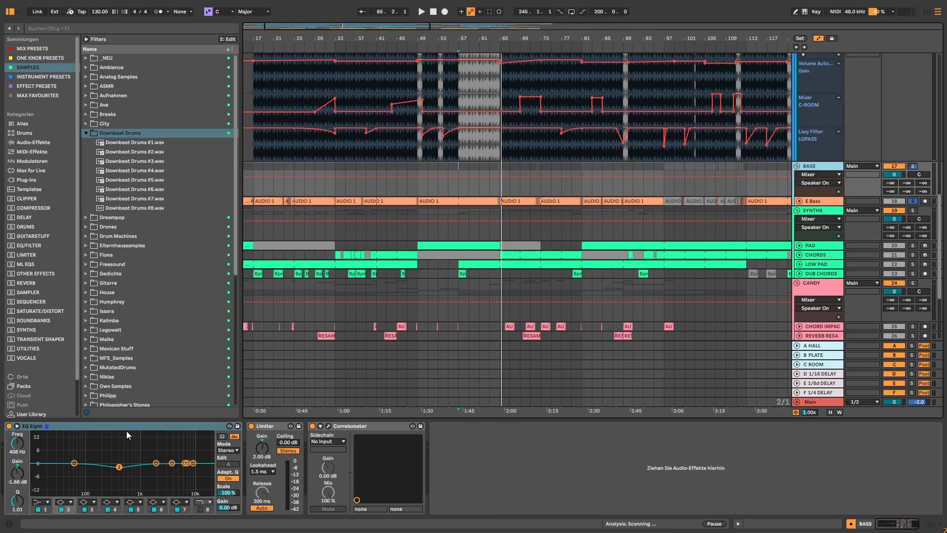
pyautogui.click(129, 429)
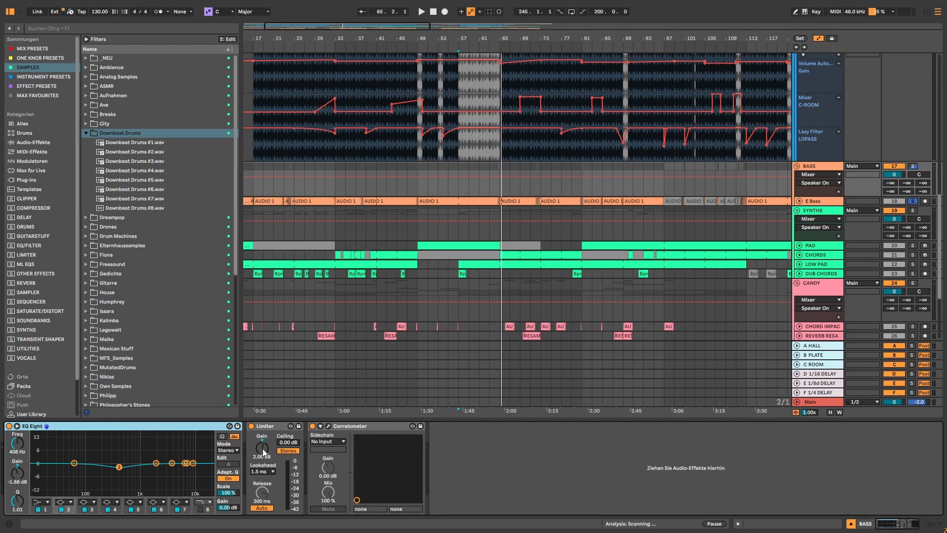
pyautogui.click(912, 168)
pyautogui.press('space')
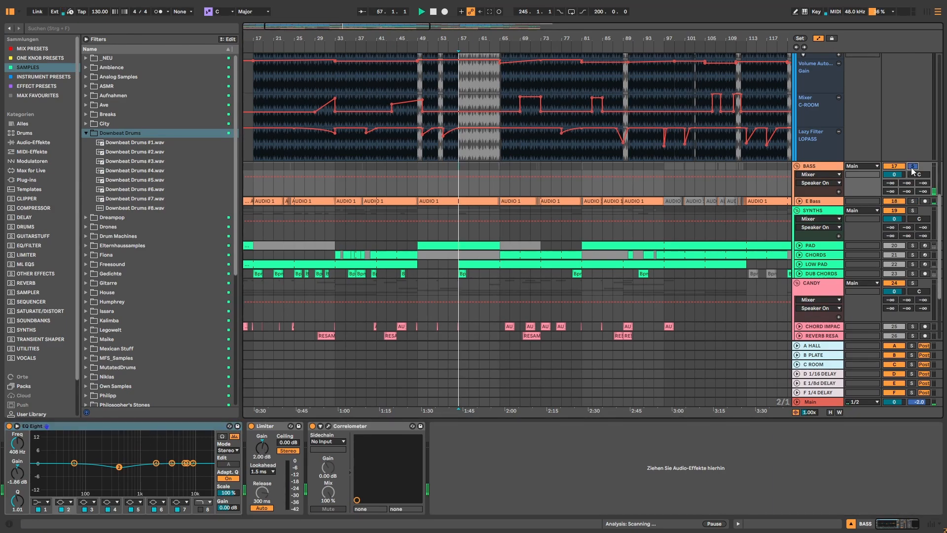
pyautogui.click(8, 426)
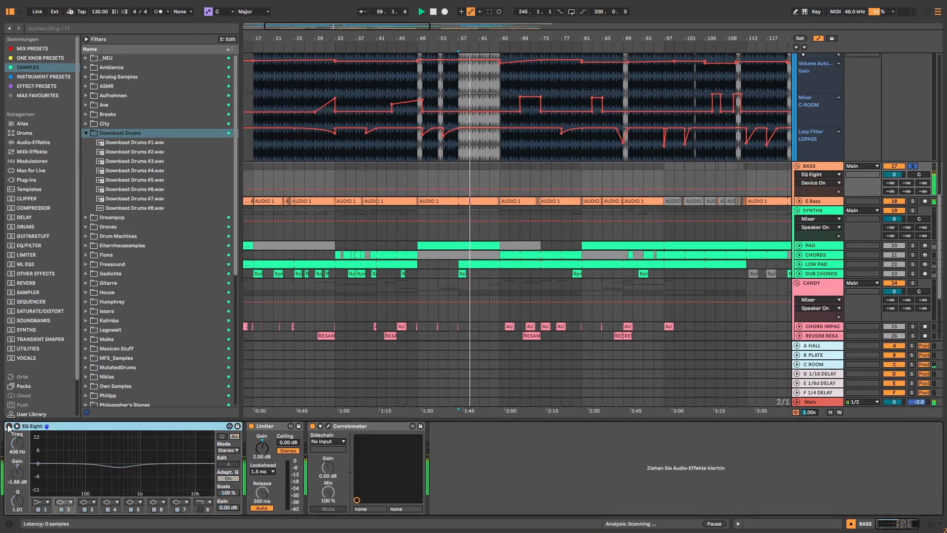
pyautogui.click(8, 426)
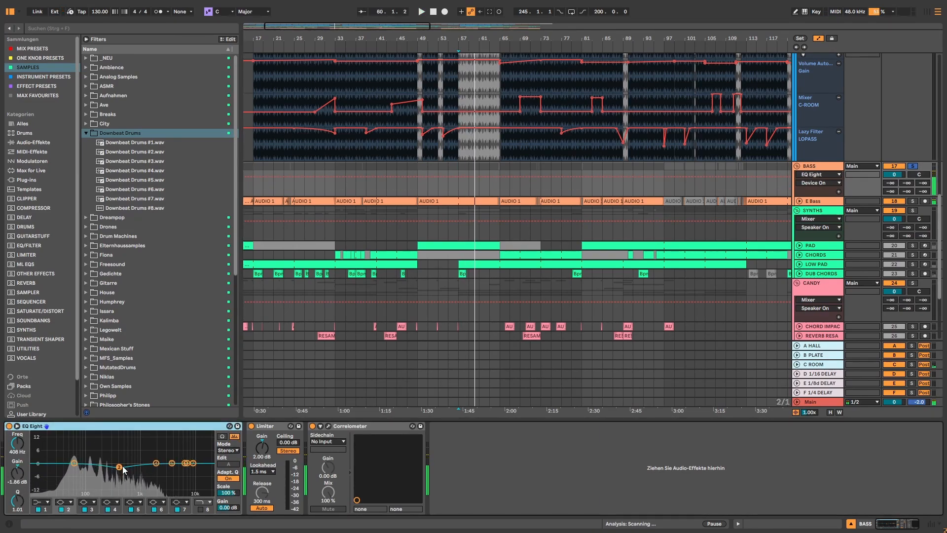
pyautogui.press('space')
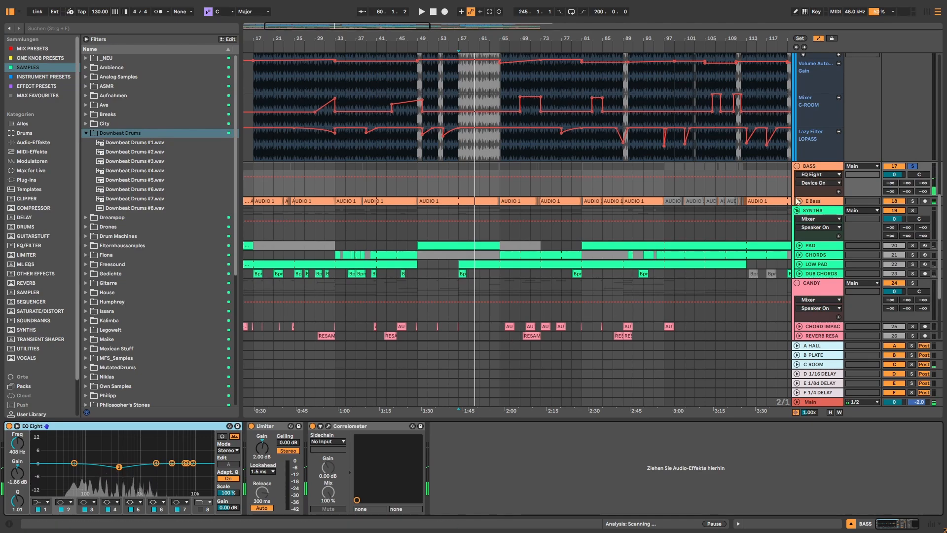
# Bypass the whole E Bass chain, play from bar 57, and inspect AmpliTube's flanger pedal
pyautogui.click(818, 200)
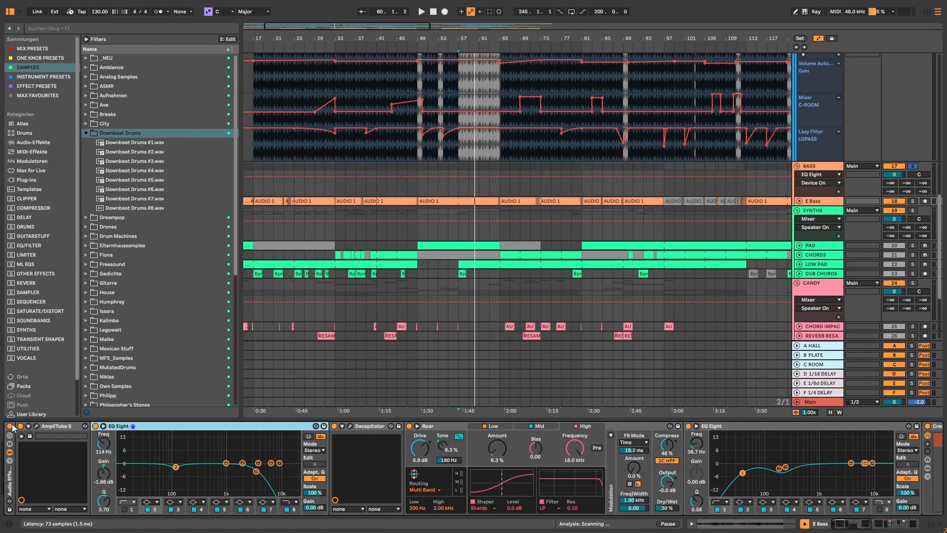
pyautogui.click(10, 426)
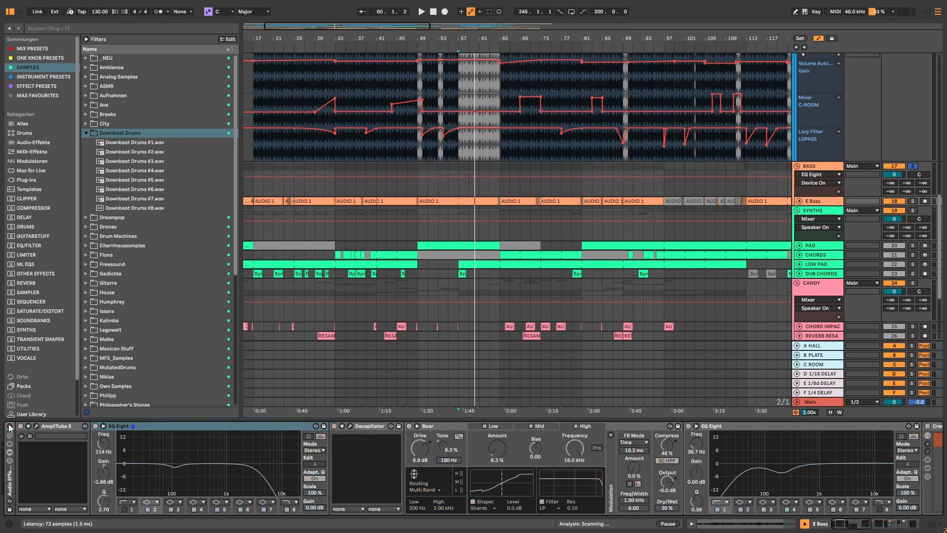
pyautogui.press('space')
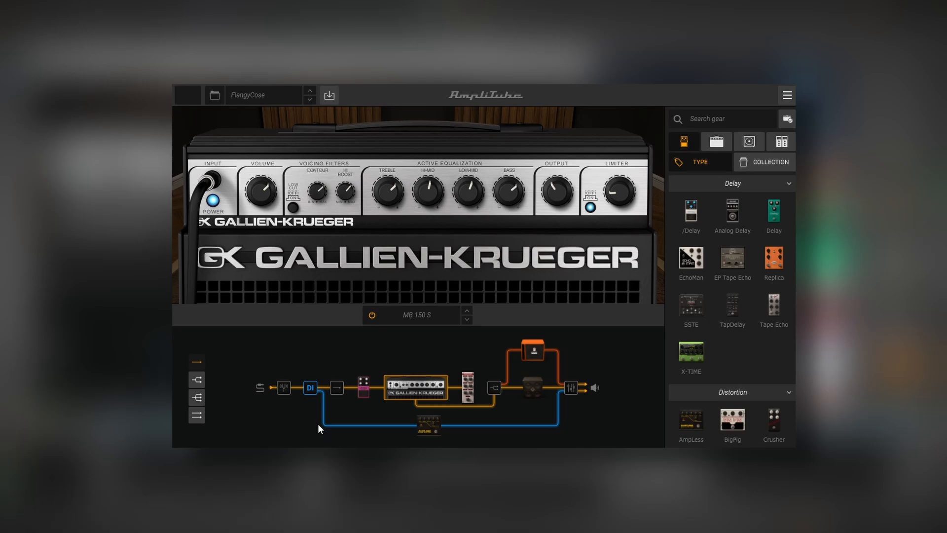
pyautogui.click(364, 393)
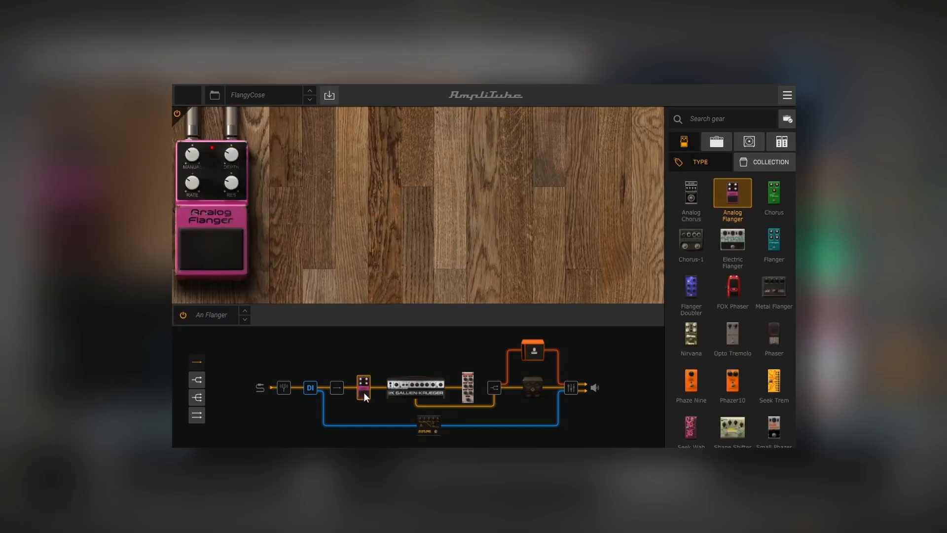
# Inspect the Gallien-Krueger amp, Ampless driver, Shimmer Reverb rack and 1x15 OBC 115 cabinet
pyautogui.click(409, 392)
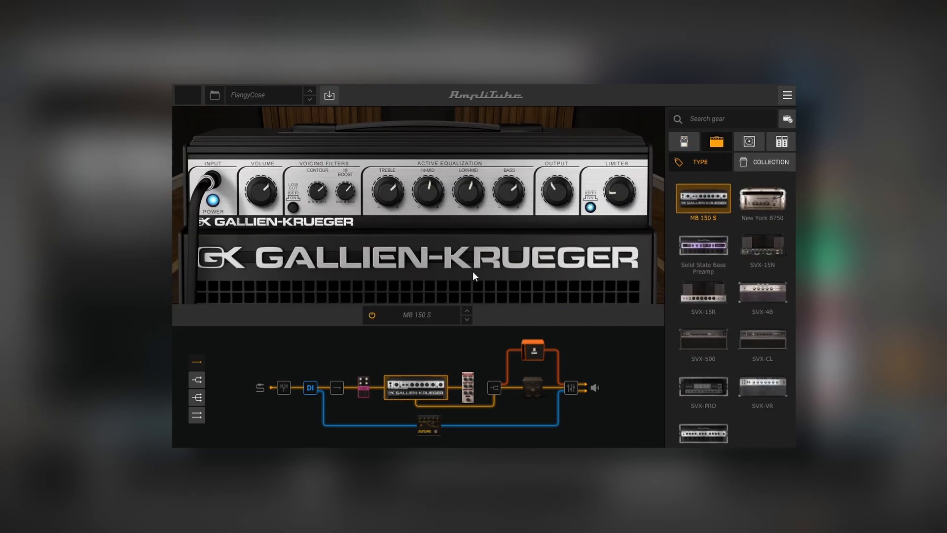
pyautogui.click(431, 428)
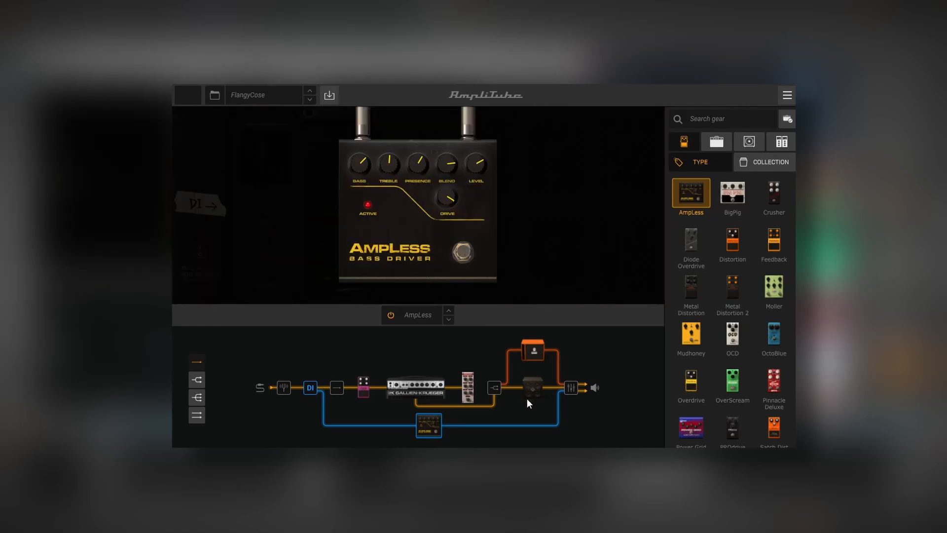
pyautogui.click(466, 387)
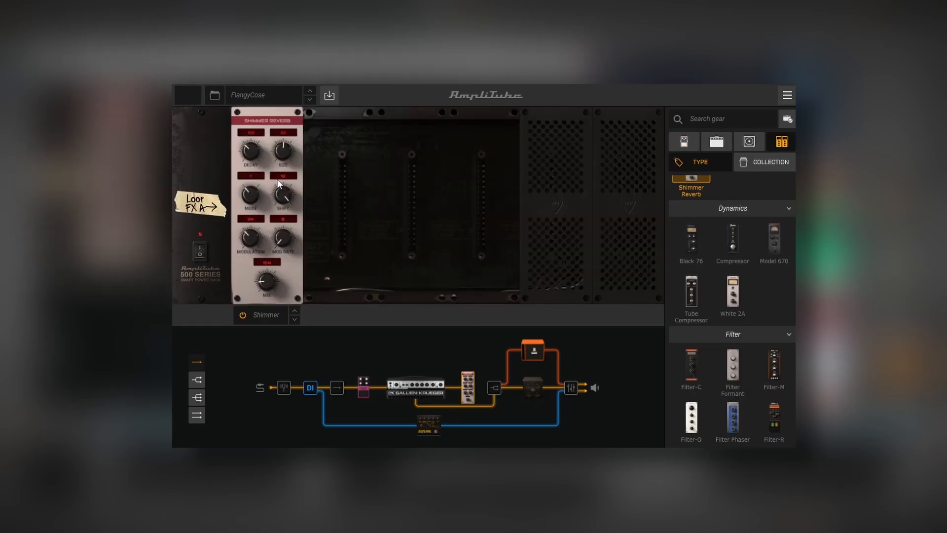
pyautogui.click(529, 353)
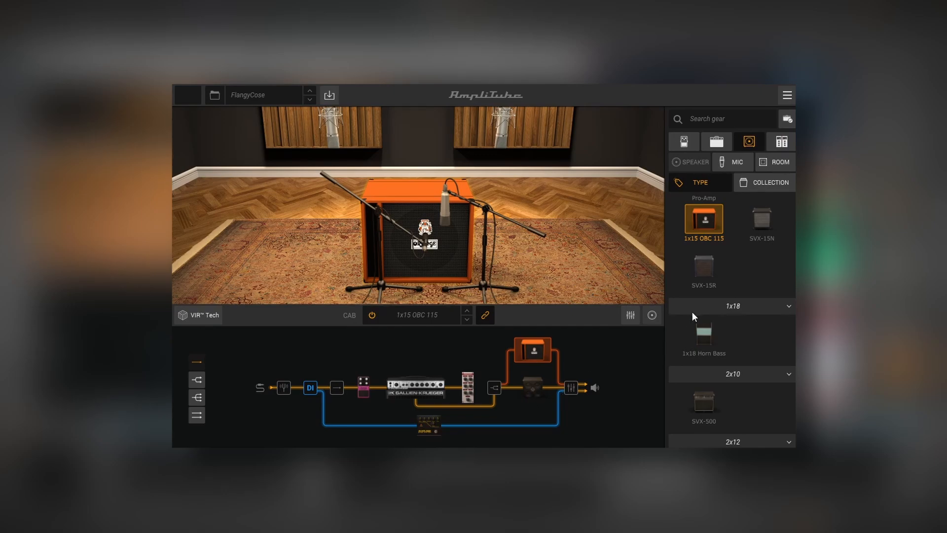
pyautogui.scroll(3, 695, 311)
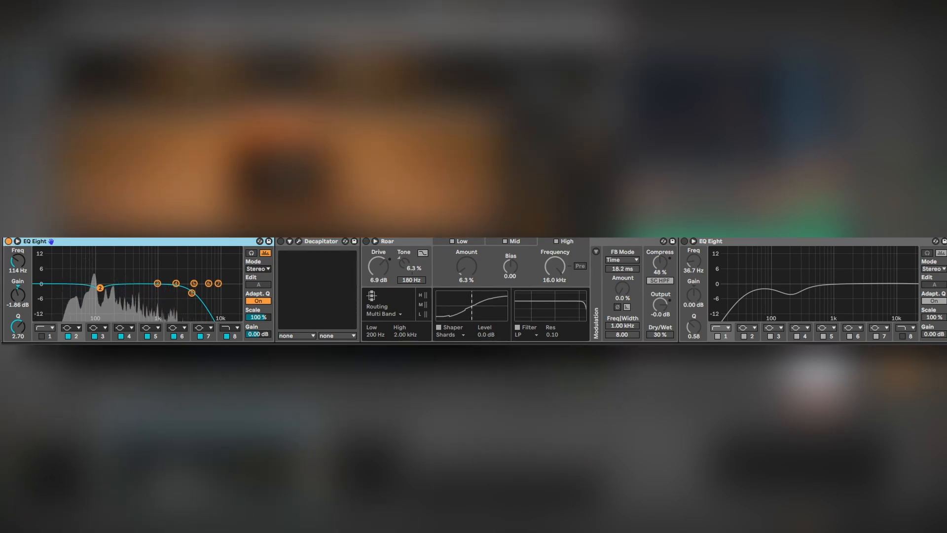
# Turn on Decapitator and open its plugin window, then turn on Roar in the E Bass chain
pyautogui.click(281, 242)
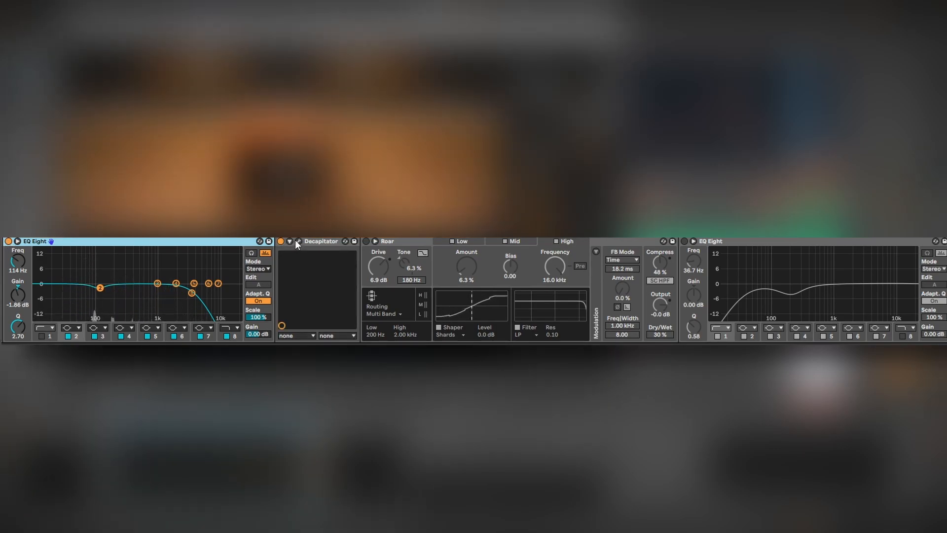
pyautogui.click(297, 241)
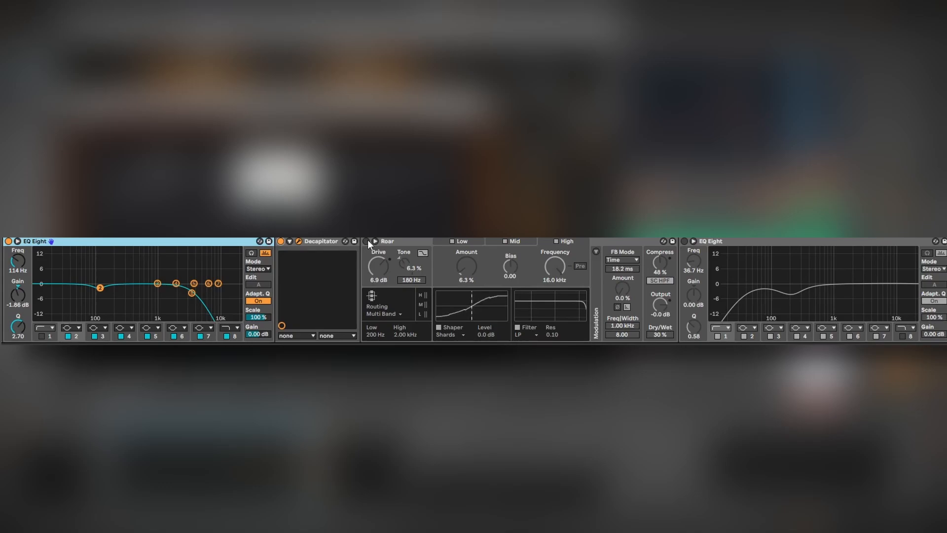
pyautogui.click(367, 241)
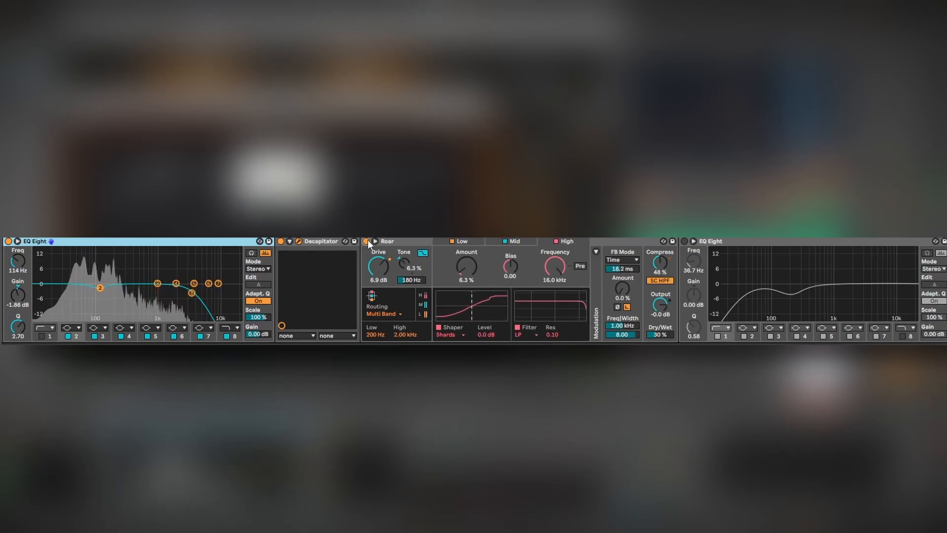
# A/B Roar off and on, then review its Low, Mid and High band settings
pyautogui.click(368, 241)
pyautogui.click(368, 240)
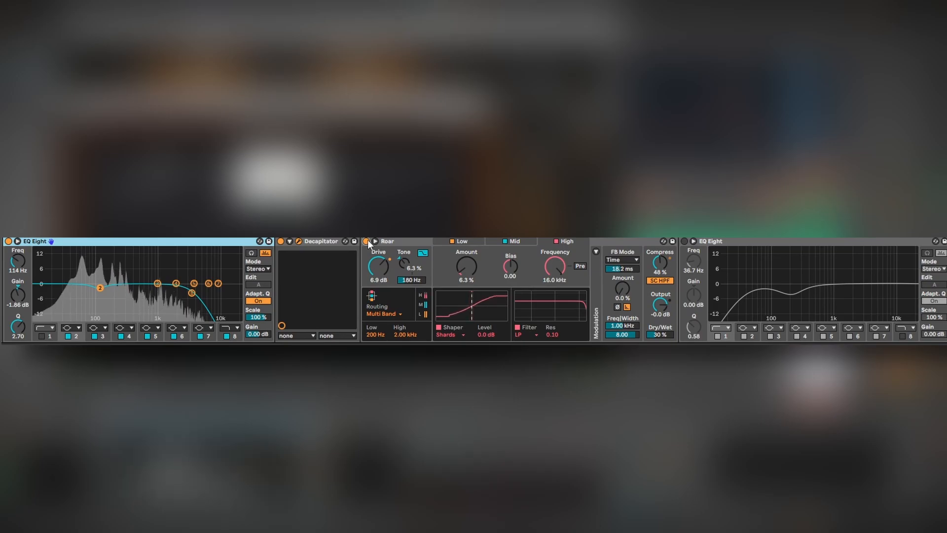
pyautogui.click(462, 242)
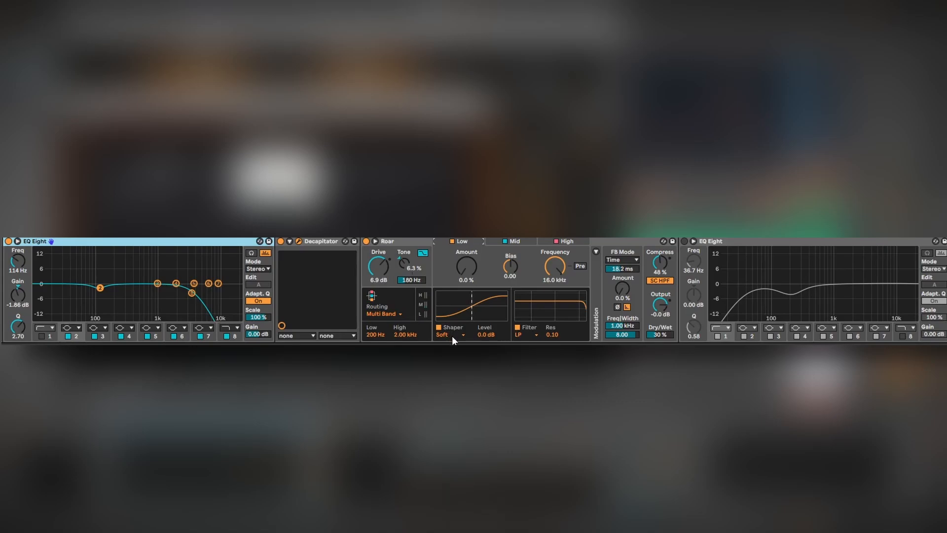
pyautogui.click(515, 241)
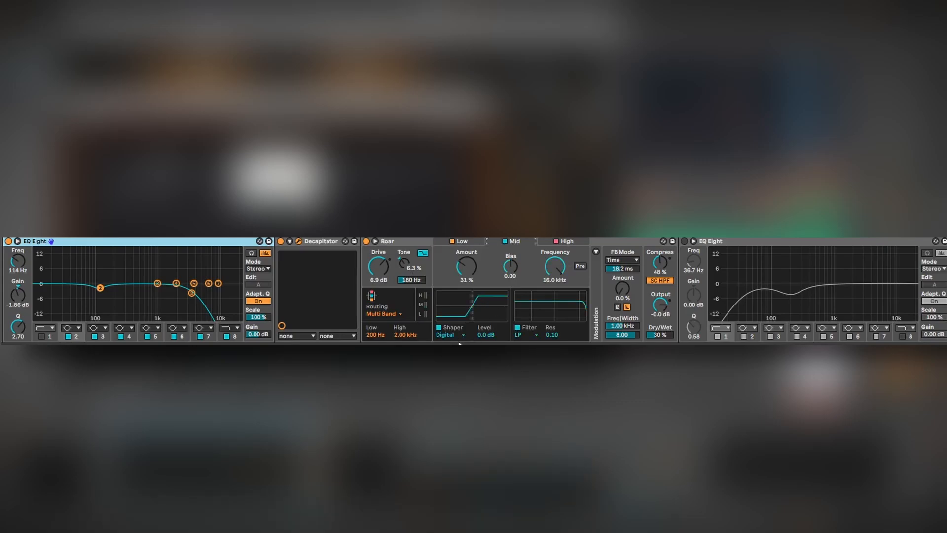
pyautogui.click(574, 242)
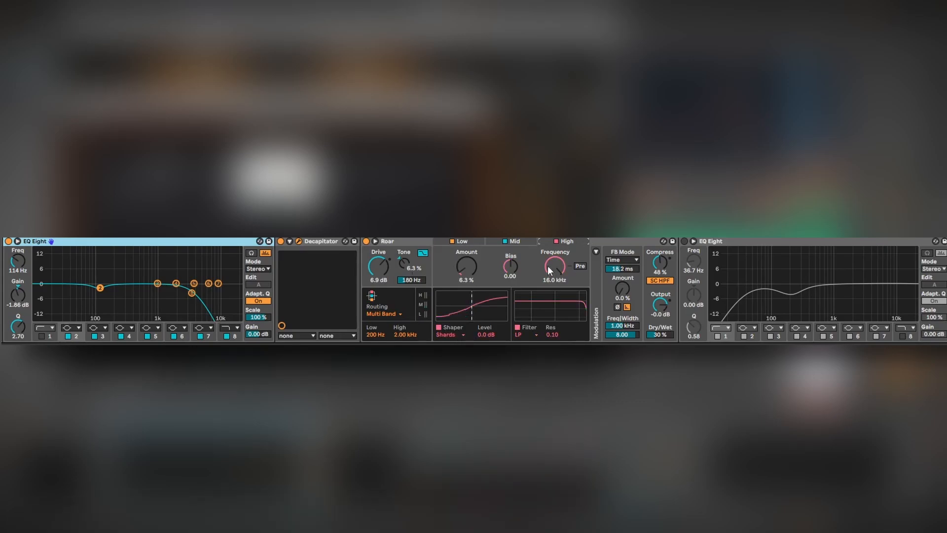
pyautogui.click(460, 241)
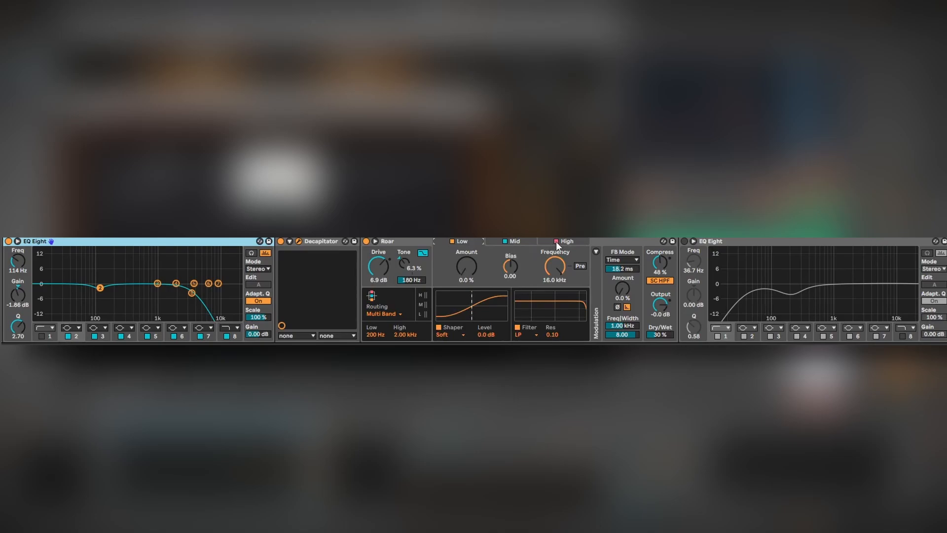
pyautogui.click(555, 241)
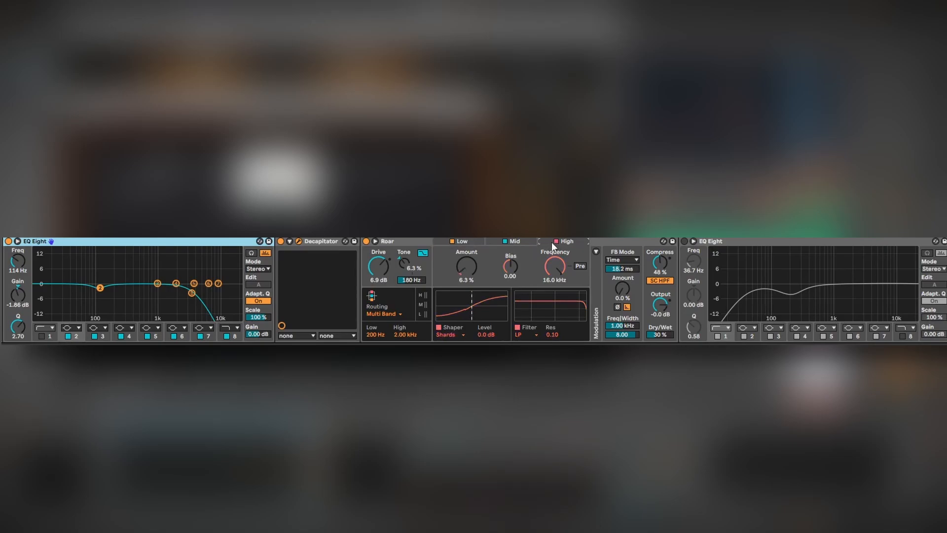
pyautogui.click(466, 241)
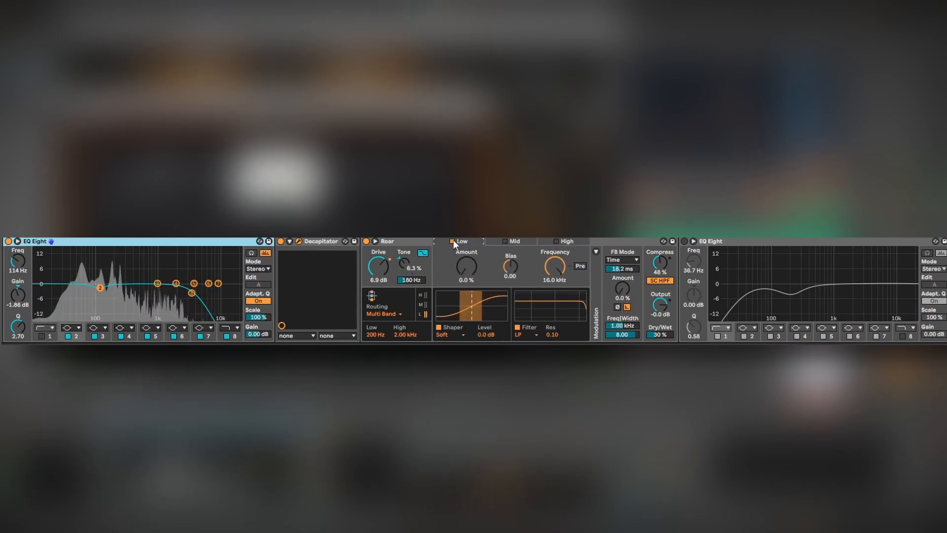
# Compare Roar's Low and Mid bands, trying Mid amount at 57% before reverting to 31%
pyautogui.click(452, 241)
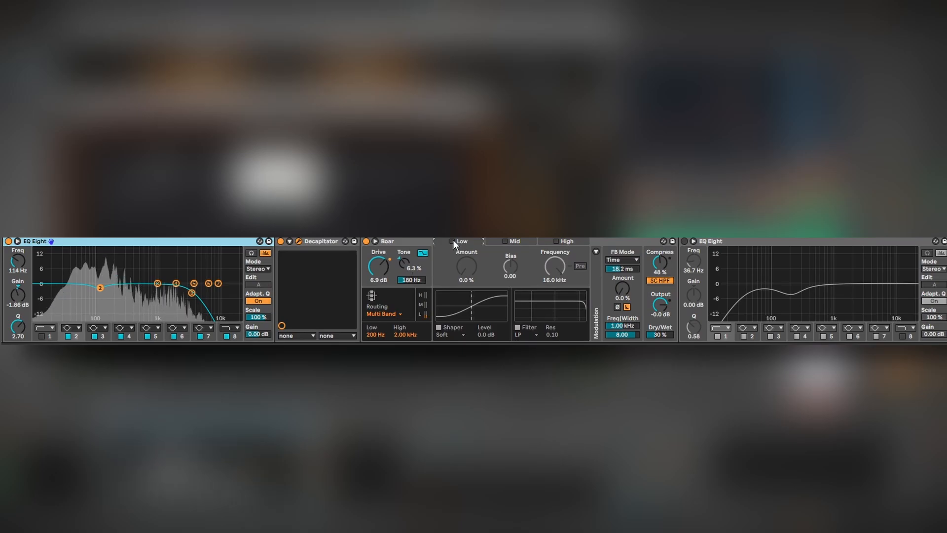
pyautogui.click(452, 241)
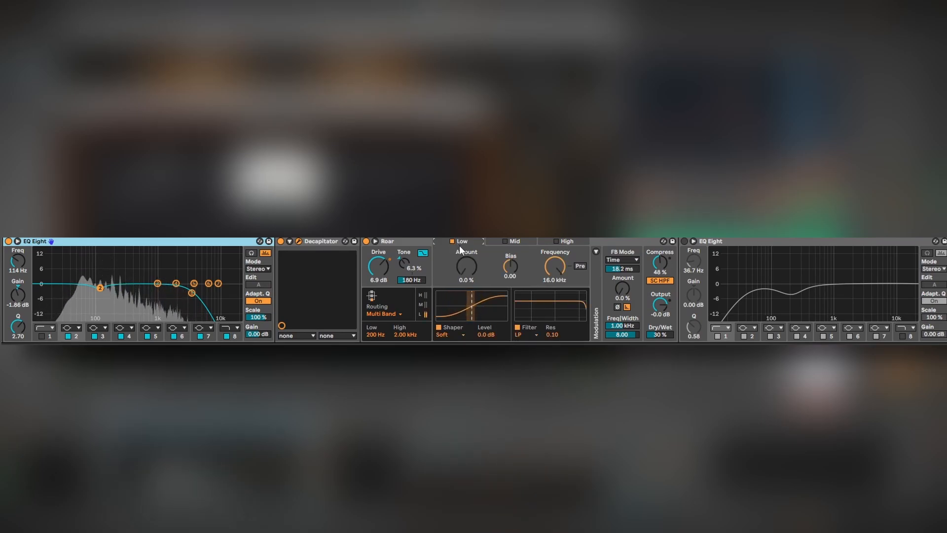
pyautogui.click(505, 241)
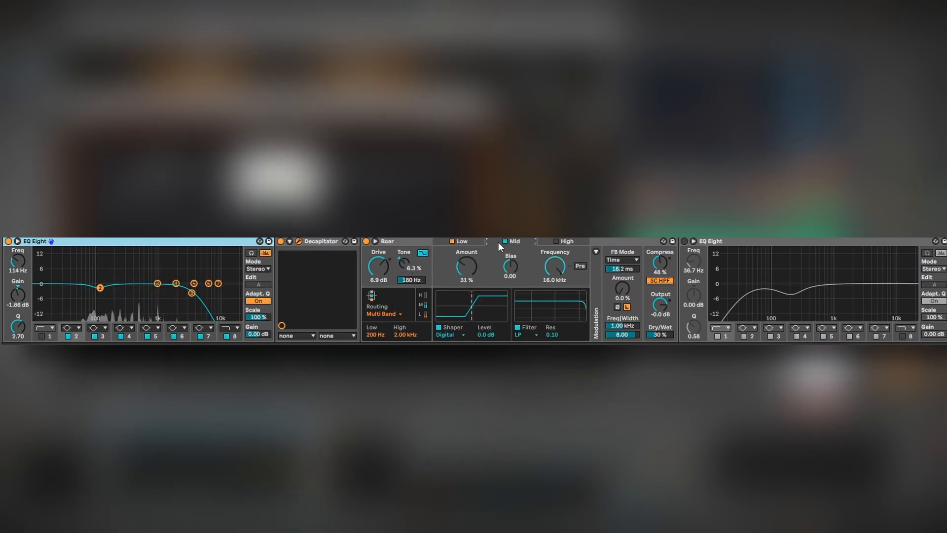
pyautogui.click(452, 241)
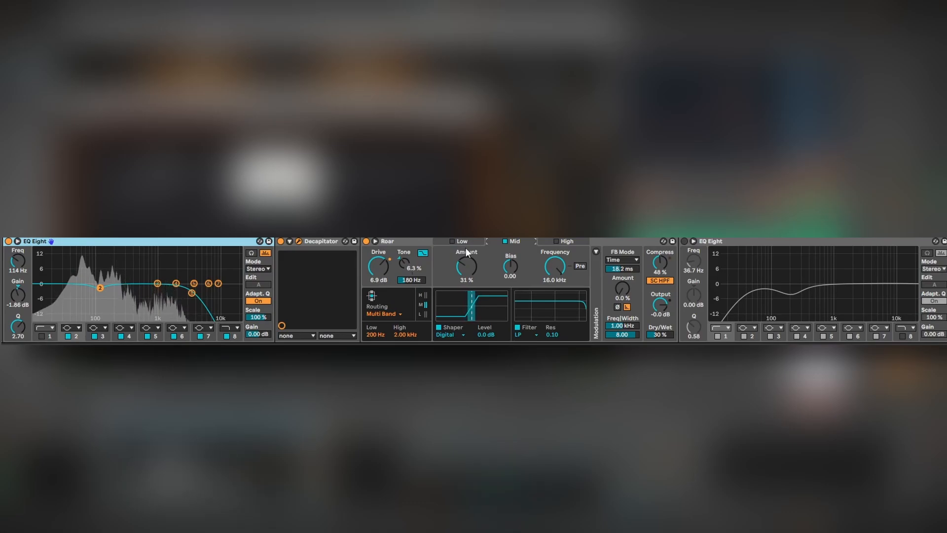
pyautogui.moveTo(466, 266); pyautogui.dragTo(466, 244)
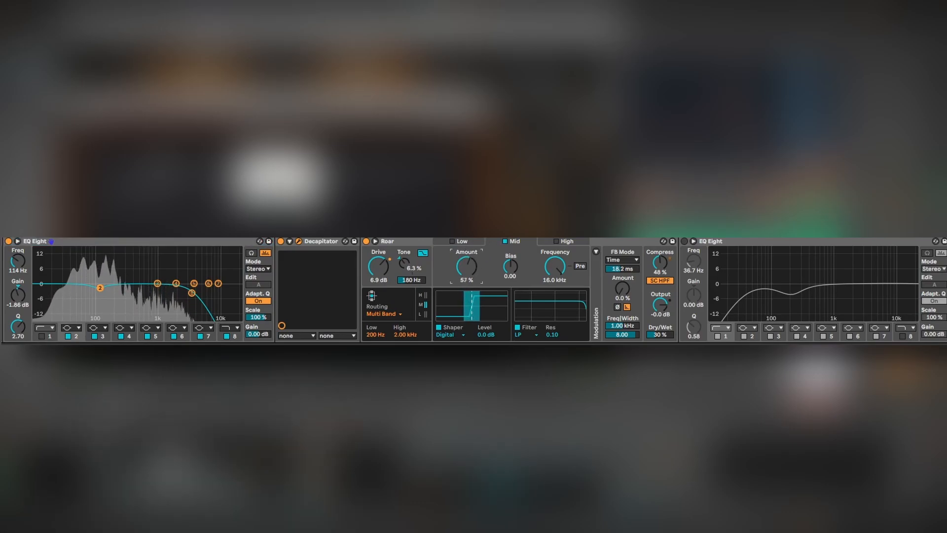
pyautogui.hotkey('ctrl', 'z')
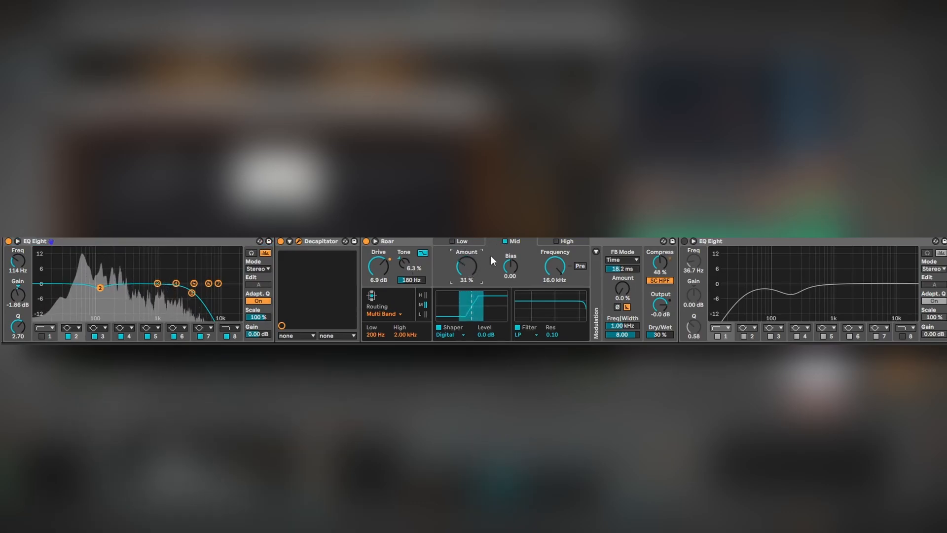
pyautogui.click(504, 240)
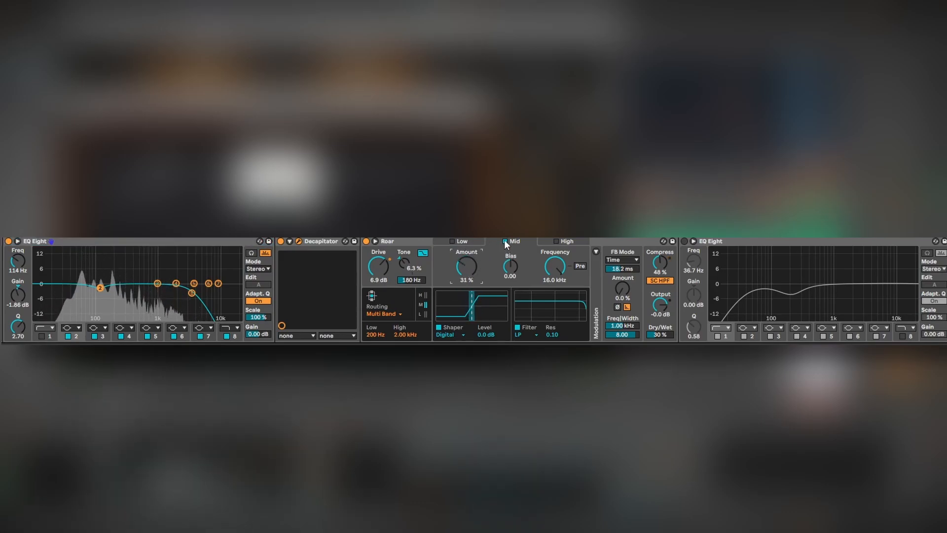
# Enable Roar's High band at 6.3% amount, then enable the Mid and Low bands
pyautogui.click(556, 241)
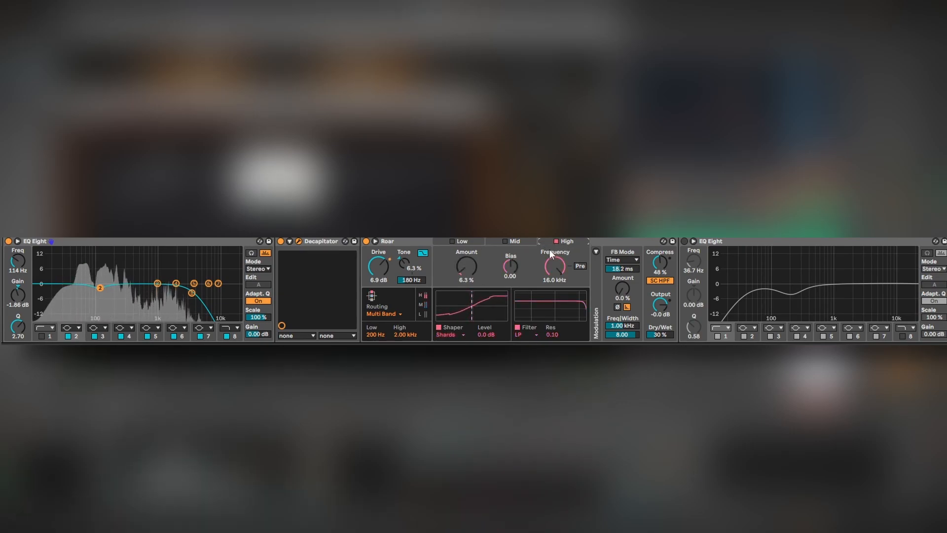
pyautogui.moveTo(466, 267); pyautogui.dragTo(466, 235)
pyautogui.hotkey('ctrl', 'z')
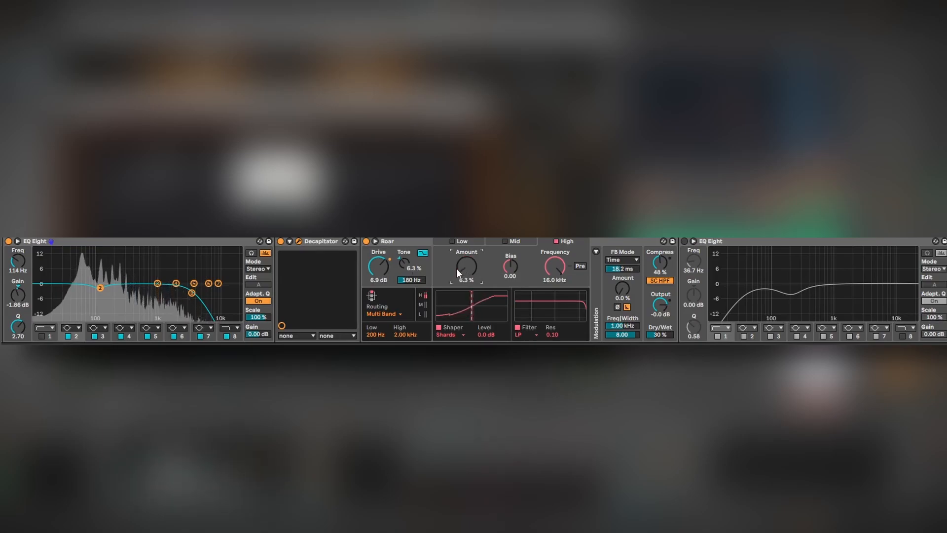
pyautogui.click(505, 242)
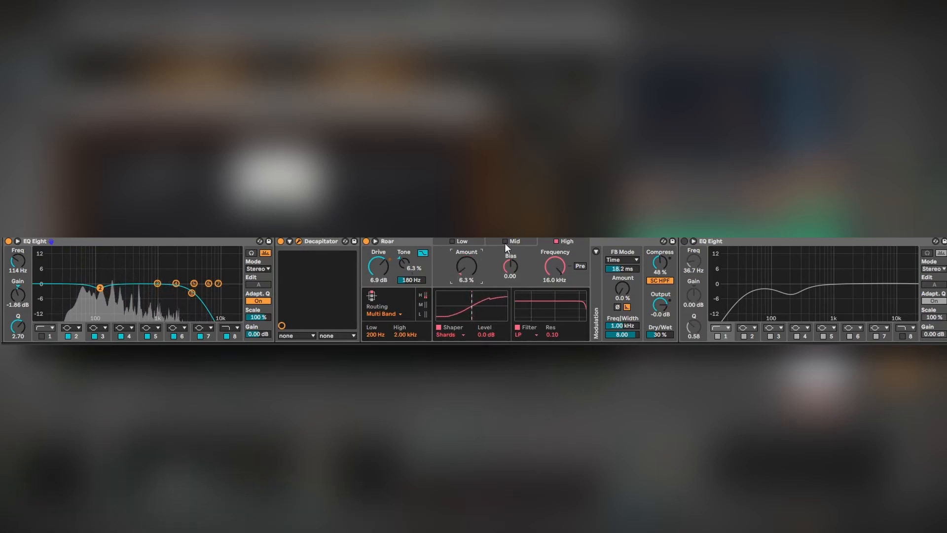
pyautogui.click(449, 241)
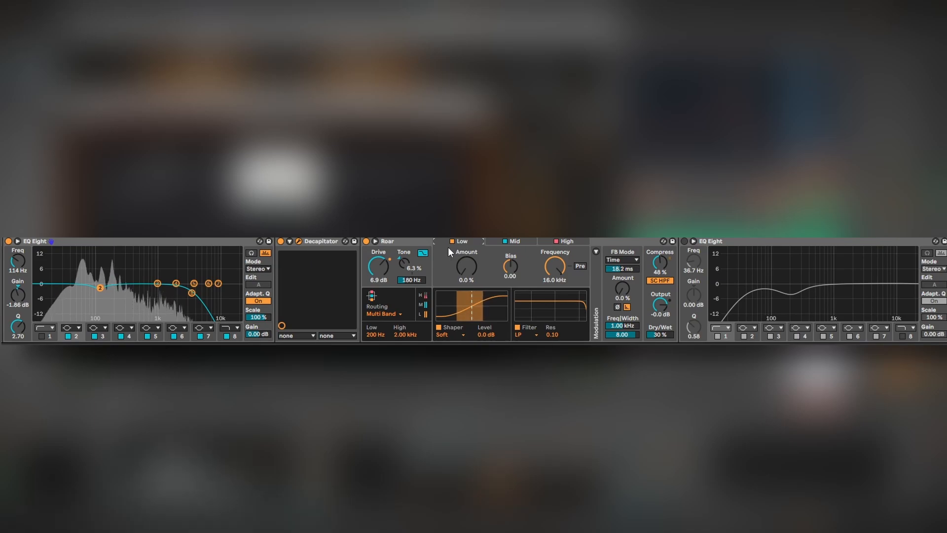
# Turn the second EQ Eight, the Crest saturation rack and the third EQ Eight back on
pyautogui.click(683, 242)
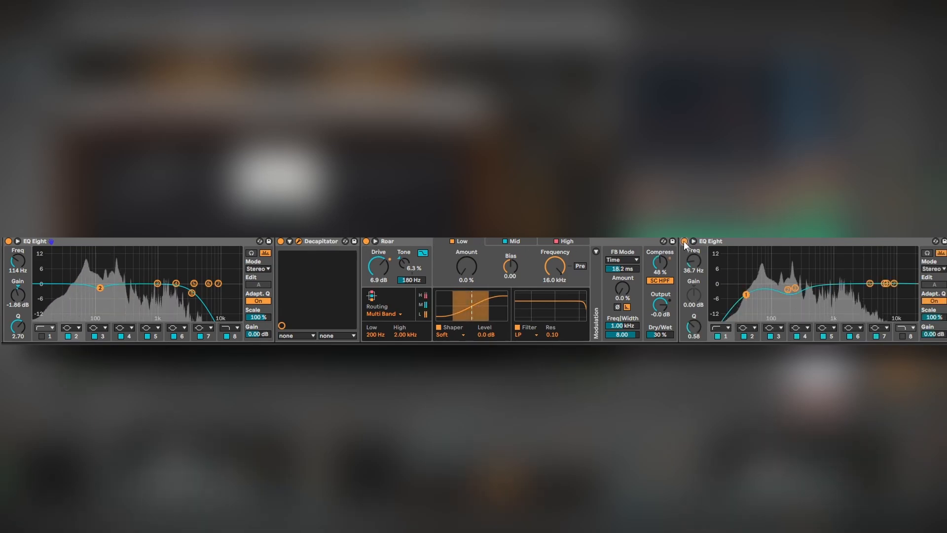
pyautogui.hscroll(3, 674, 295)
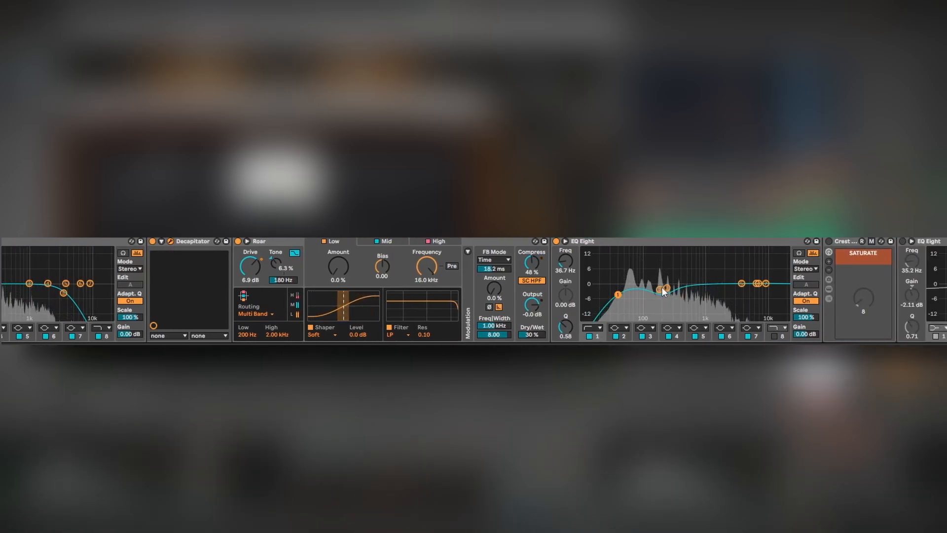
pyautogui.hscroll(10, 662, 291)
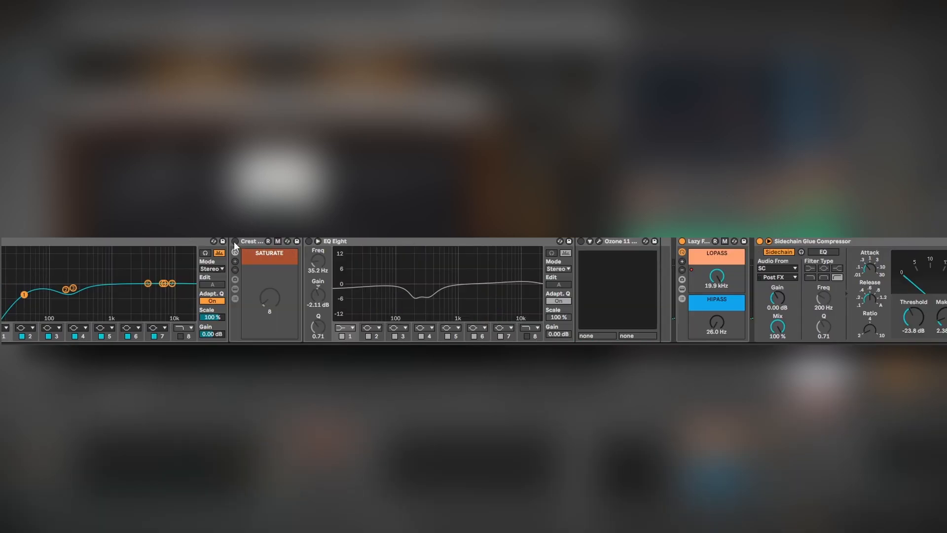
pyautogui.click(235, 241)
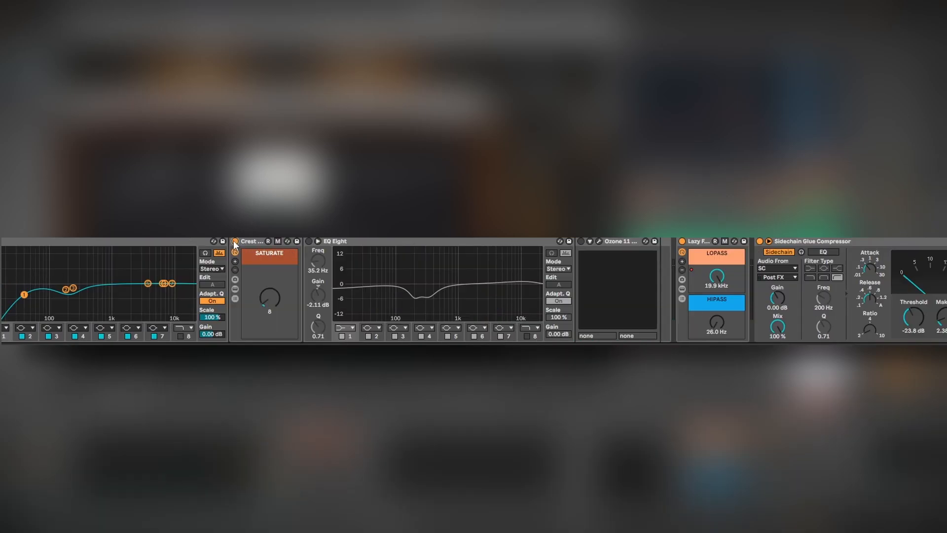
pyautogui.click(308, 241)
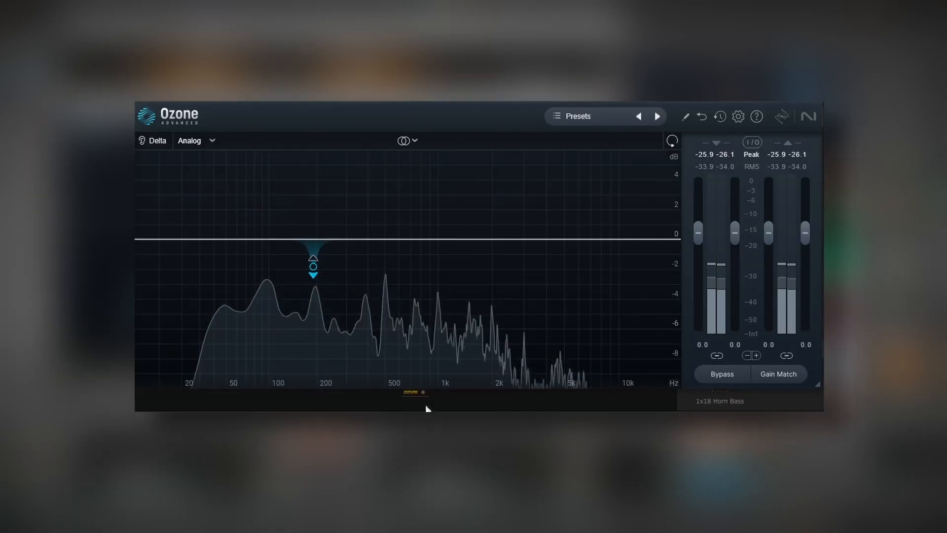
# Select Ozone's 192 Hz bell band (−1.8 dB, Q 7.6) and solo it briefly to listen
pyautogui.click(313, 266)
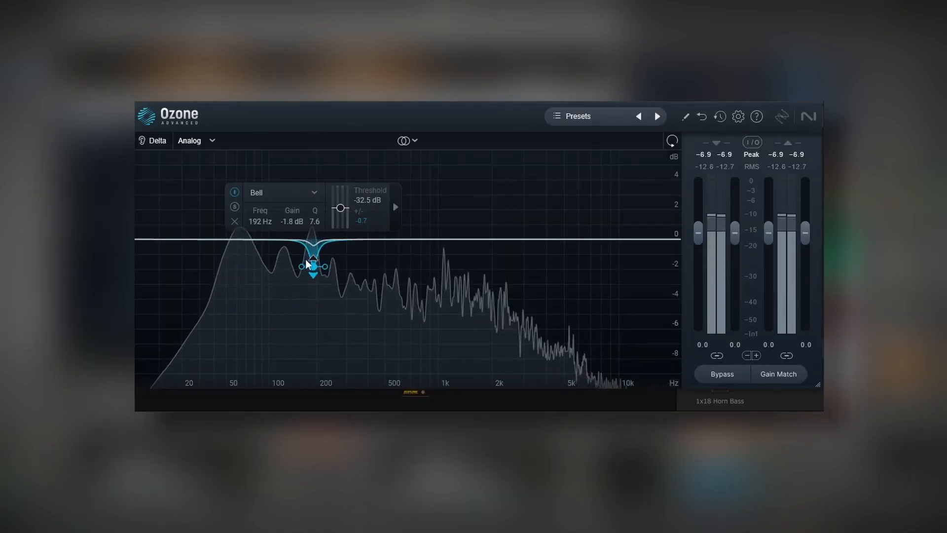
pyautogui.click(234, 210)
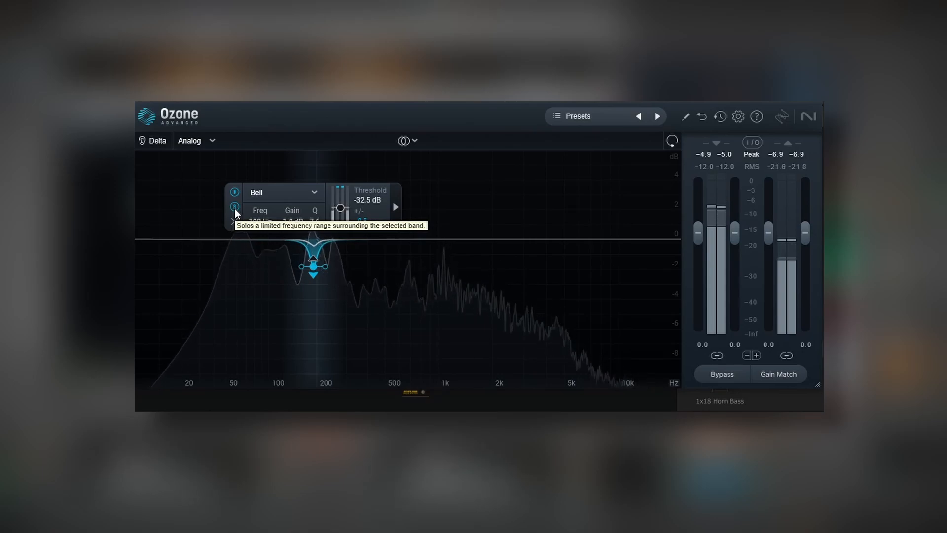
pyautogui.click(235, 207)
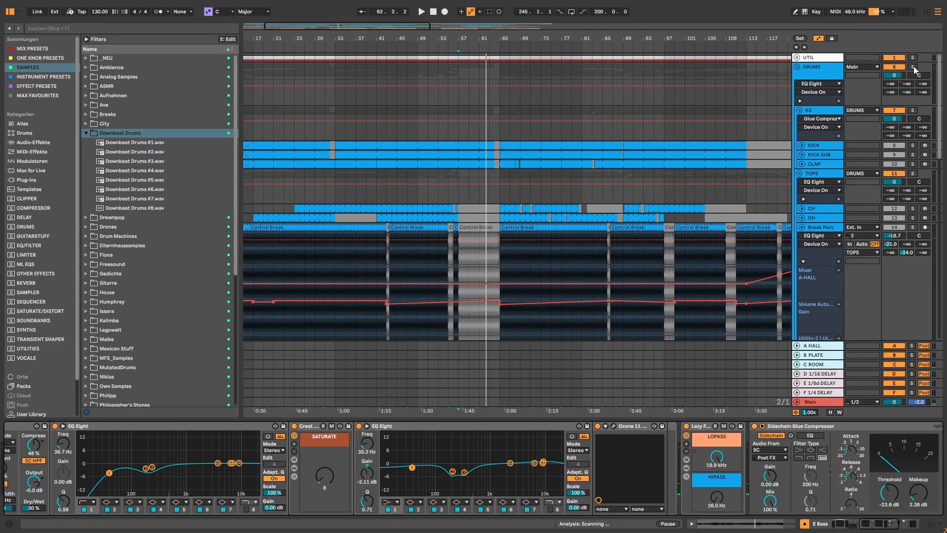
# Solo the DRUMS group and play it from bar 65, then select the SYNTHS group
pyautogui.click(913, 66)
pyautogui.click(502, 249)
pyautogui.press('space')
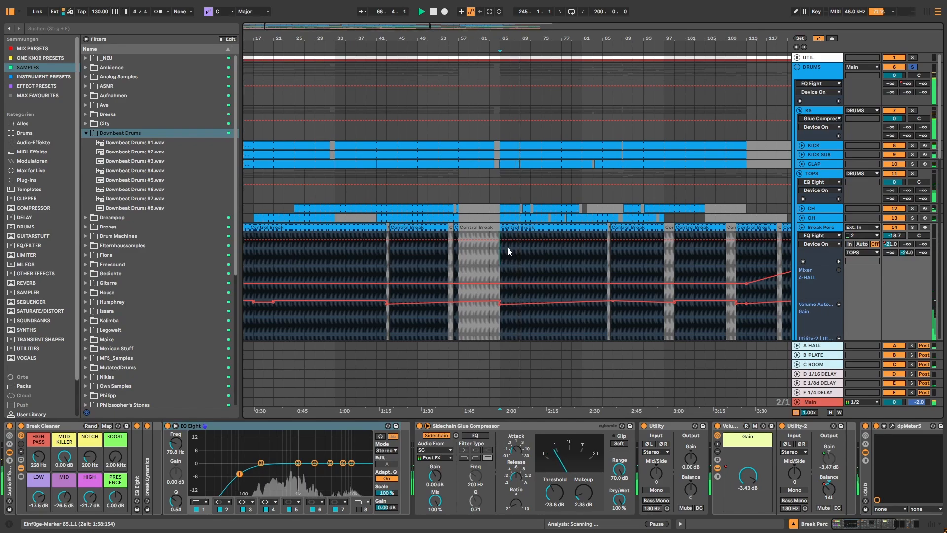
pyautogui.press('space')
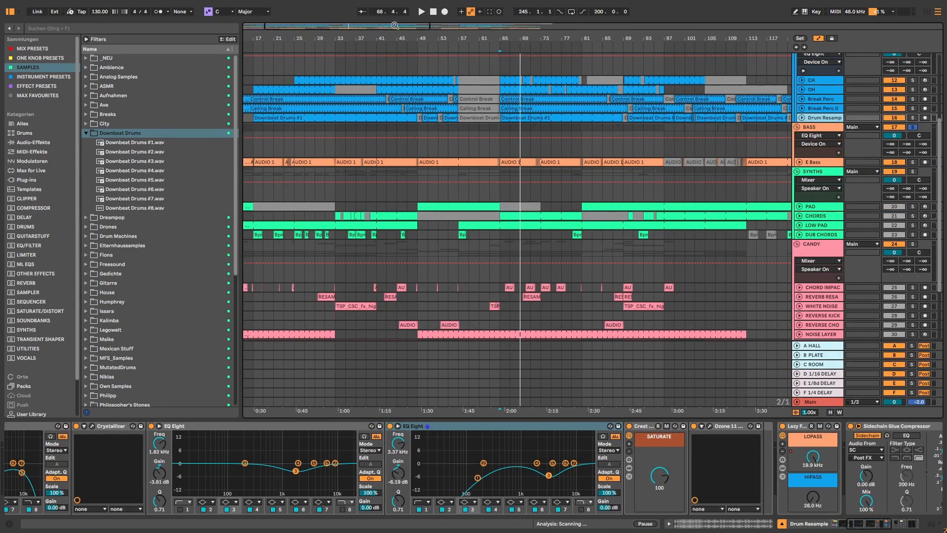
pyautogui.moveTo(395, 26); pyautogui.dragTo(421, 59)
pyautogui.click(472, 172)
# Unfold E Bass and audition it from bar 100.4, jumping through bars 104.4 to 109
pyautogui.click(799, 162)
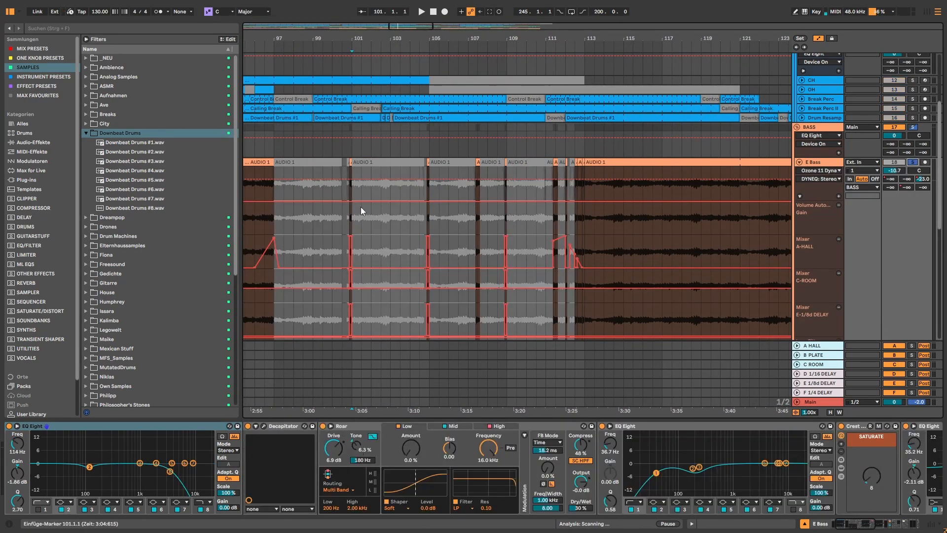
pyautogui.click(348, 209)
pyautogui.press('space')
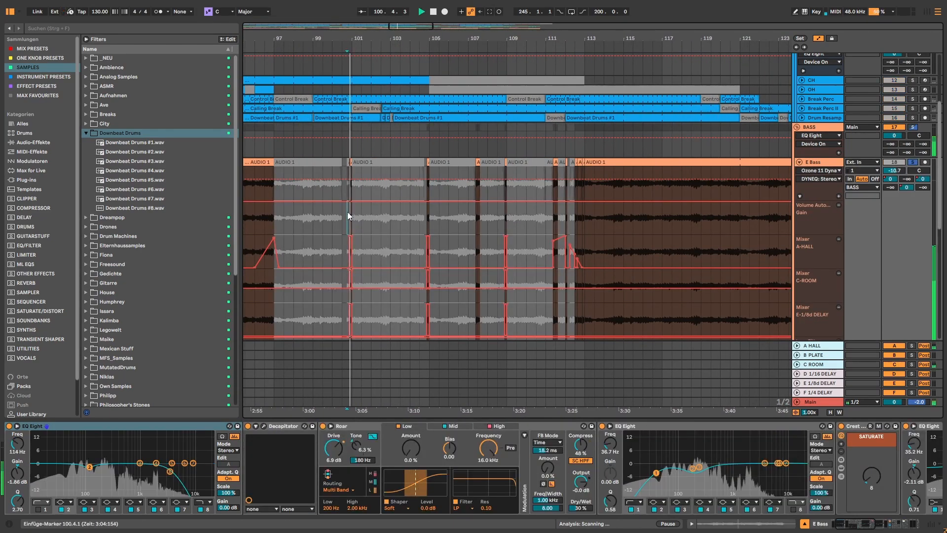
pyautogui.click(424, 220)
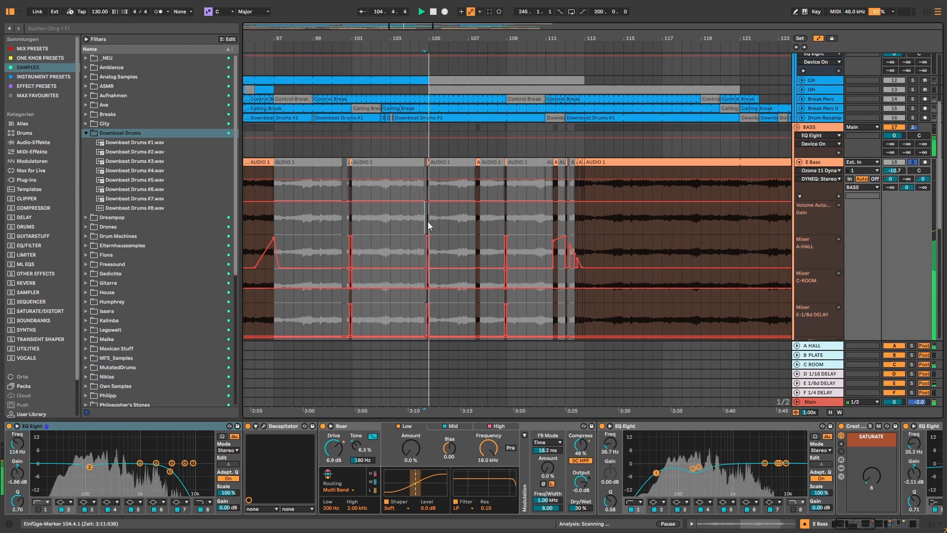
pyautogui.click(477, 221)
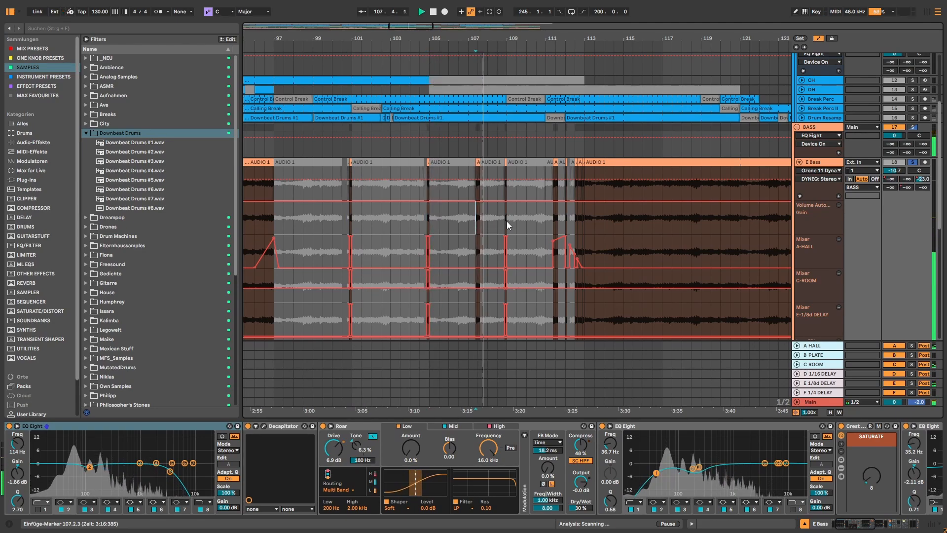
pyautogui.click(506, 221)
pyautogui.click(498, 221)
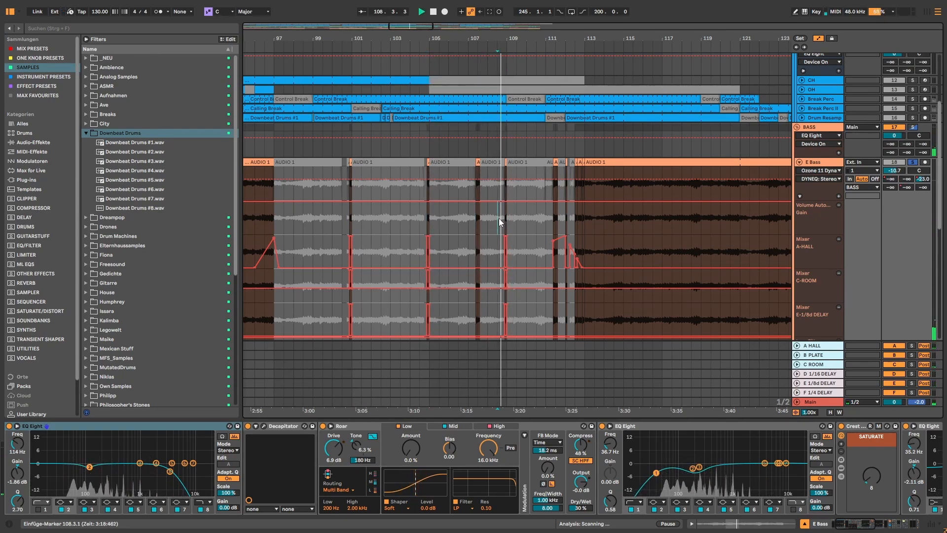
pyautogui.press('space')
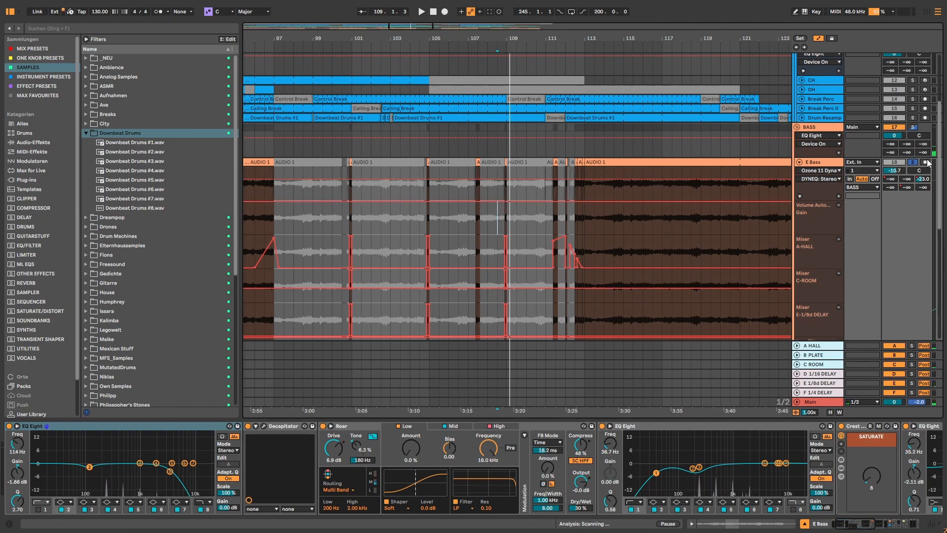
# Unsolo BASS, replay the E Bass part around bars 104–107, inspect the AUDIO 1 clip, and reselect SYNTHS
pyautogui.click(912, 127)
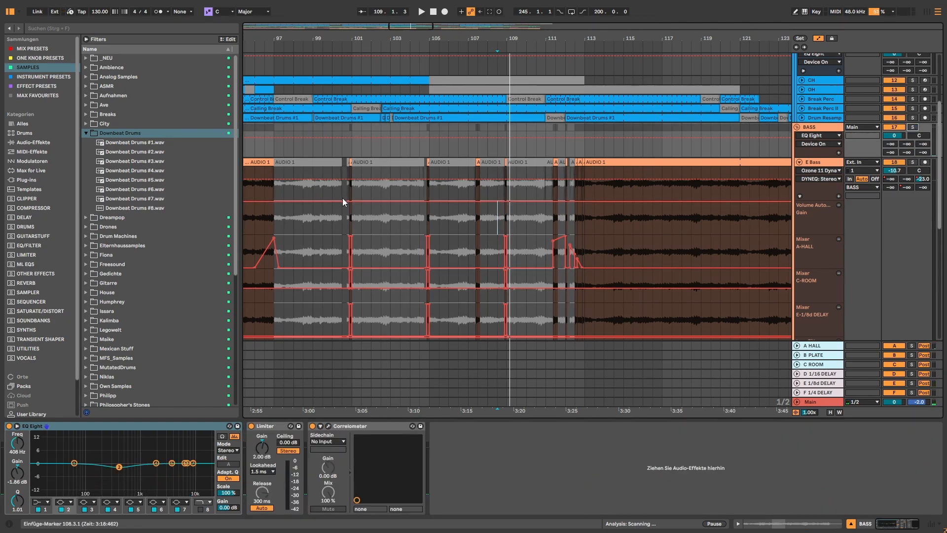
pyautogui.click(342, 197)
pyautogui.press('space')
pyautogui.click(423, 194)
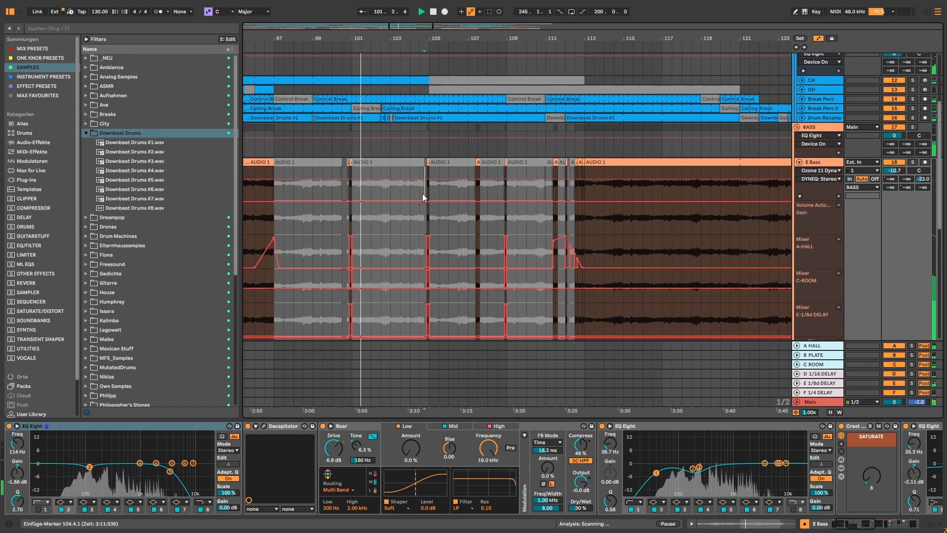
pyautogui.click(468, 196)
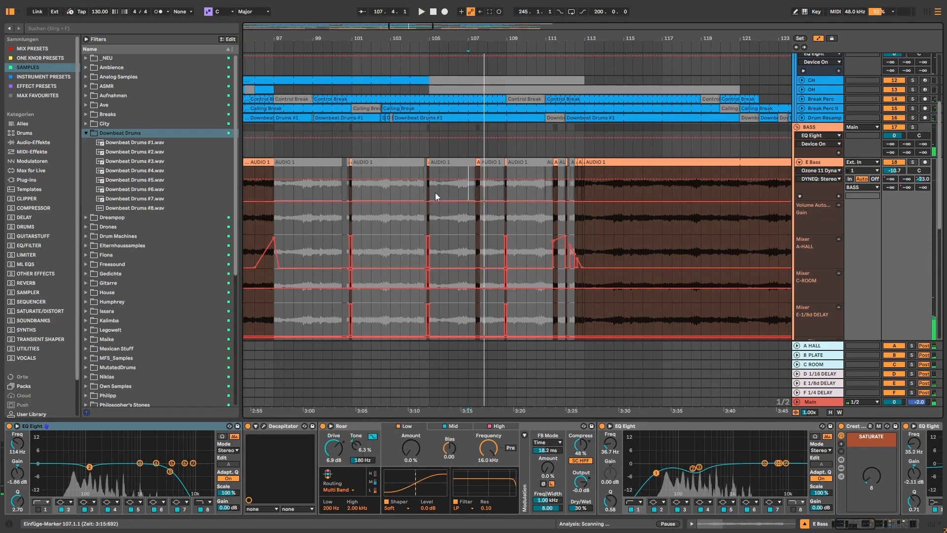
pyautogui.press('space')
pyautogui.click(428, 163)
pyautogui.click(710, 524)
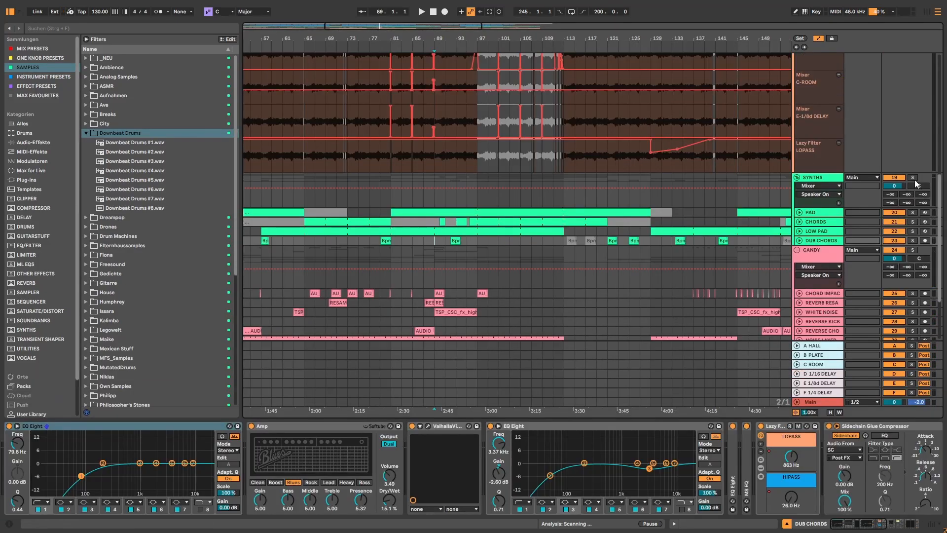
pyautogui.click(914, 178)
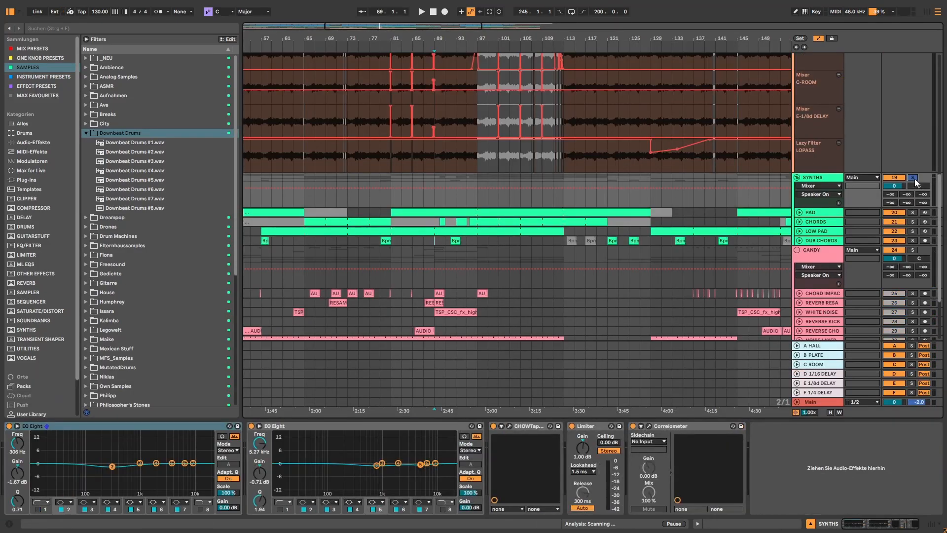
# Play from bar 89, then group CHOWTape and both EQ Eights into an effect rack
pyautogui.press('space')
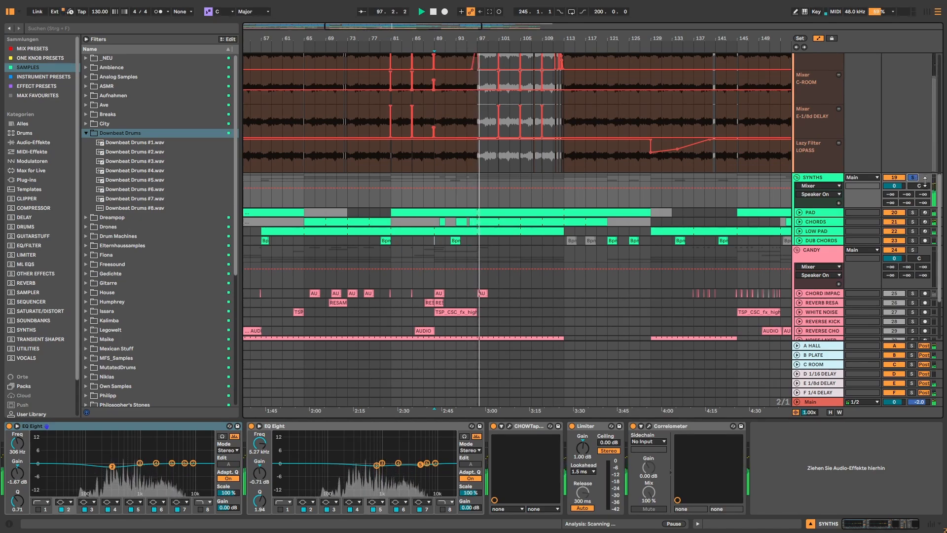
pyautogui.press('space')
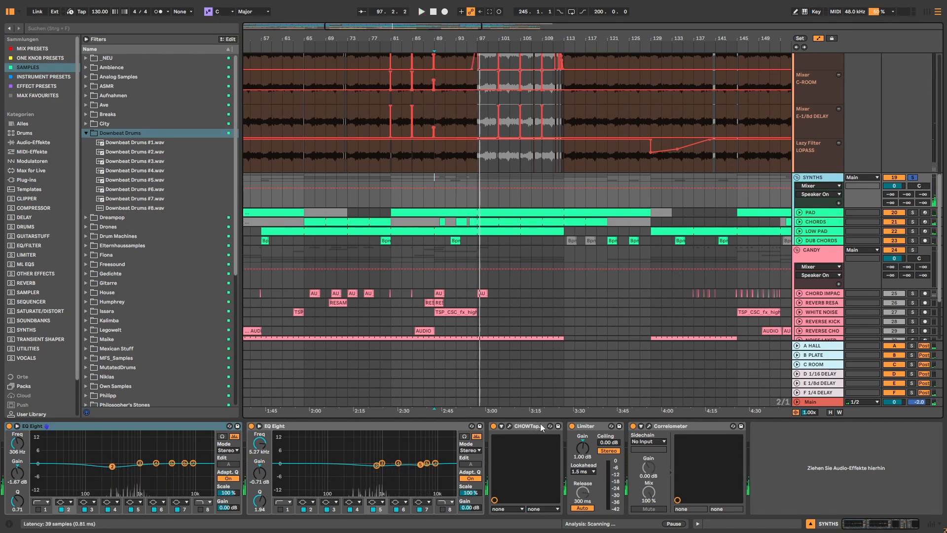
pyautogui.click(521, 428)
pyautogui.keyDown('shift'); pyautogui.click(102, 426); pyautogui.keyUp('shift')
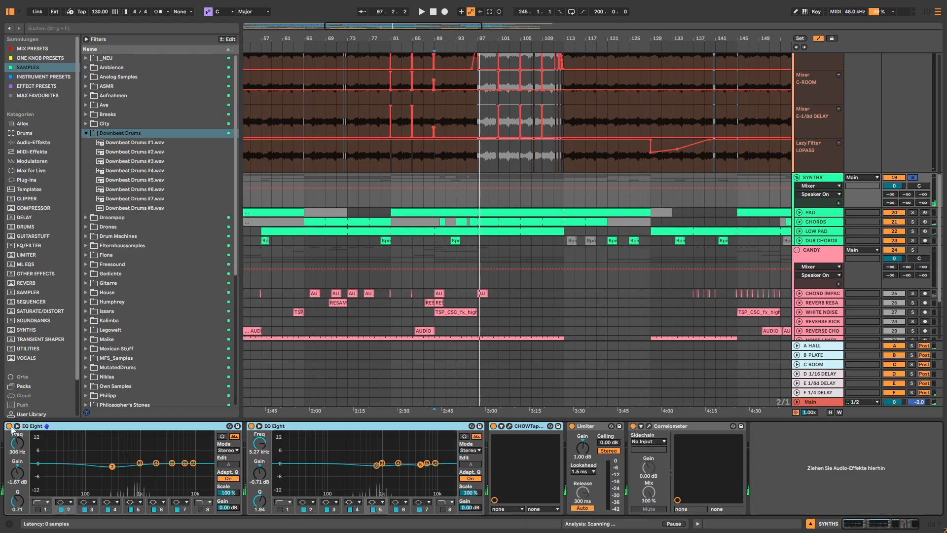
pyautogui.hotkey('ctrl', 'g')
# Play from bar 93, switch on the SYNTHS bus rack and open Chow Tape Model's window
pyautogui.click(452, 249)
pyautogui.press('space')
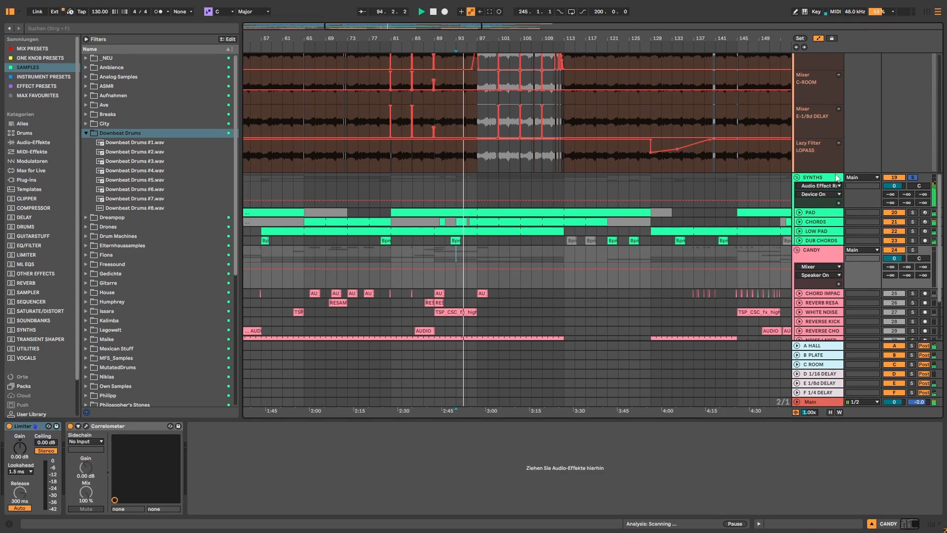
pyautogui.click(819, 177)
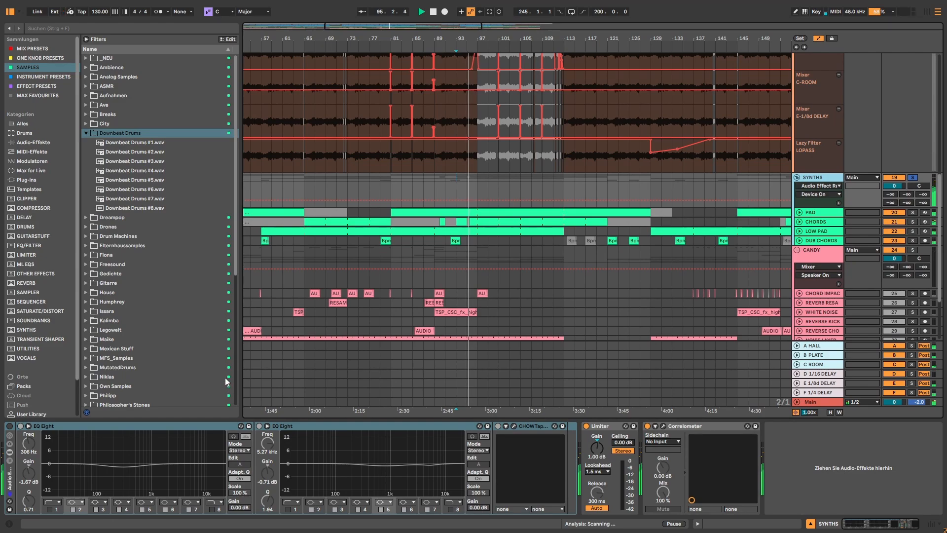
pyautogui.click(20, 426)
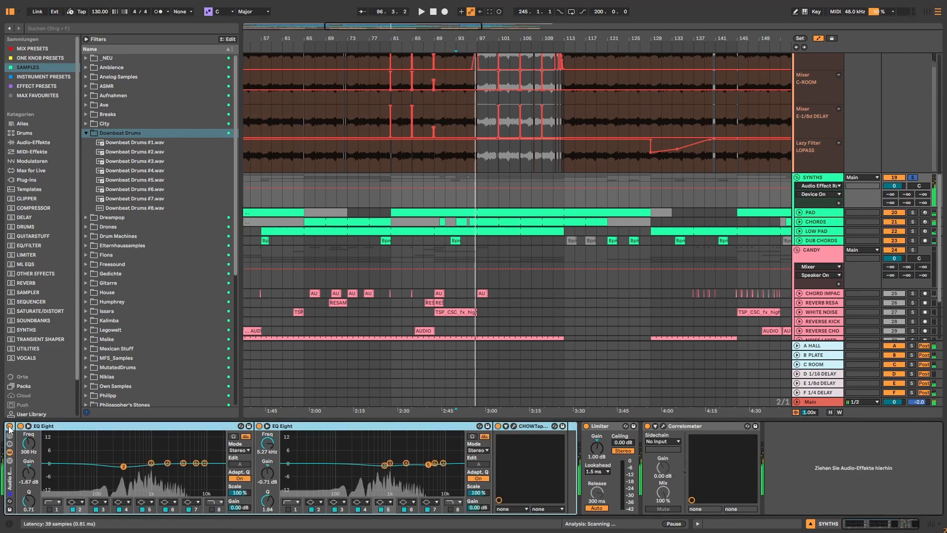
pyautogui.click(540, 425)
pyautogui.click(351, 427)
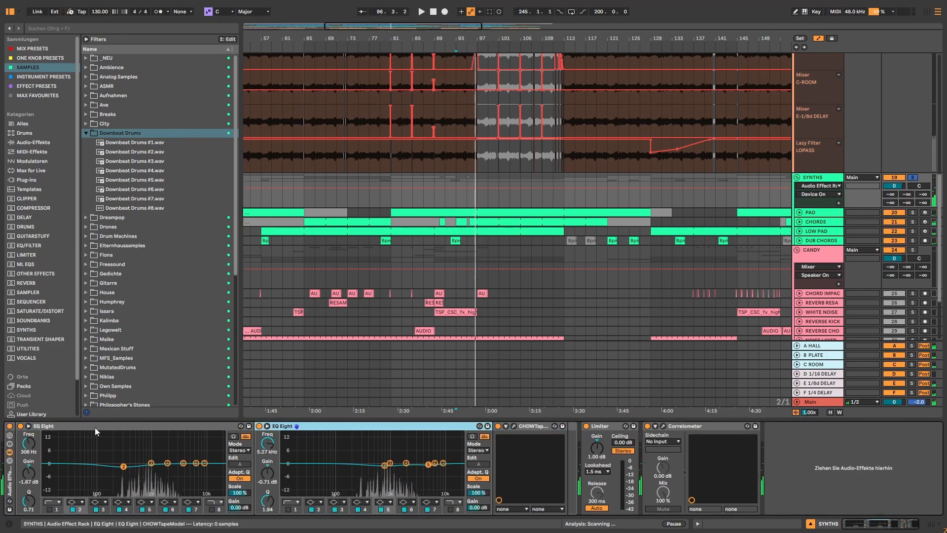
pyautogui.click(514, 426)
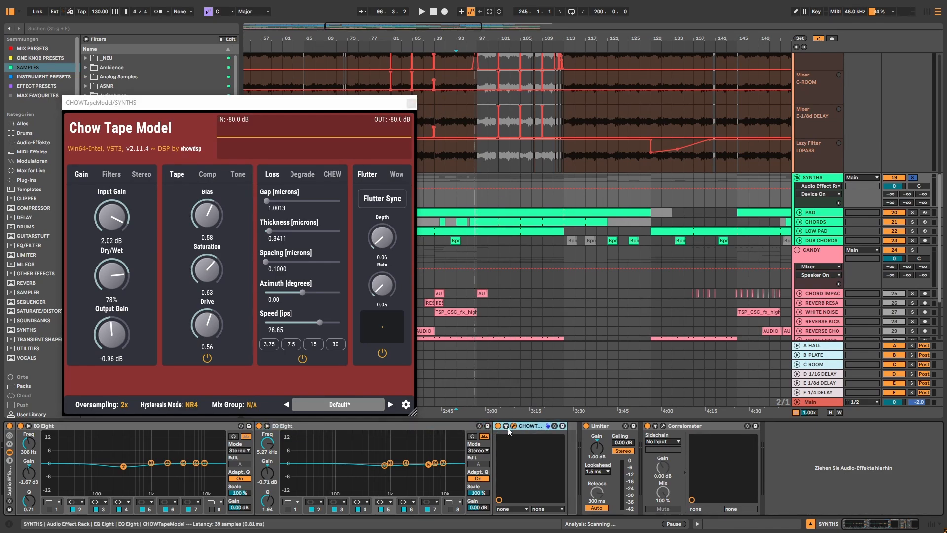
# A/B the tape plugin during playback and try raising its flutter depth to 0.67
pyautogui.press('space')
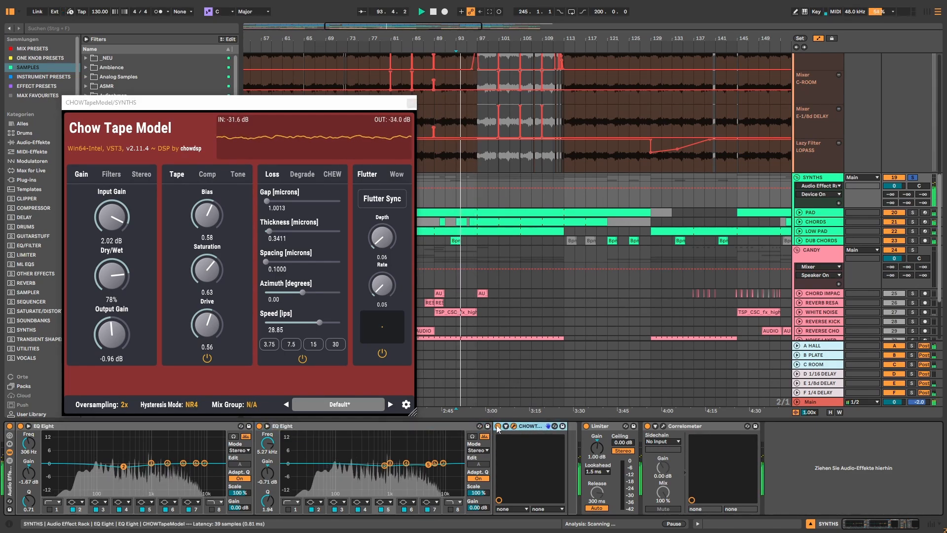
pyautogui.click(498, 427)
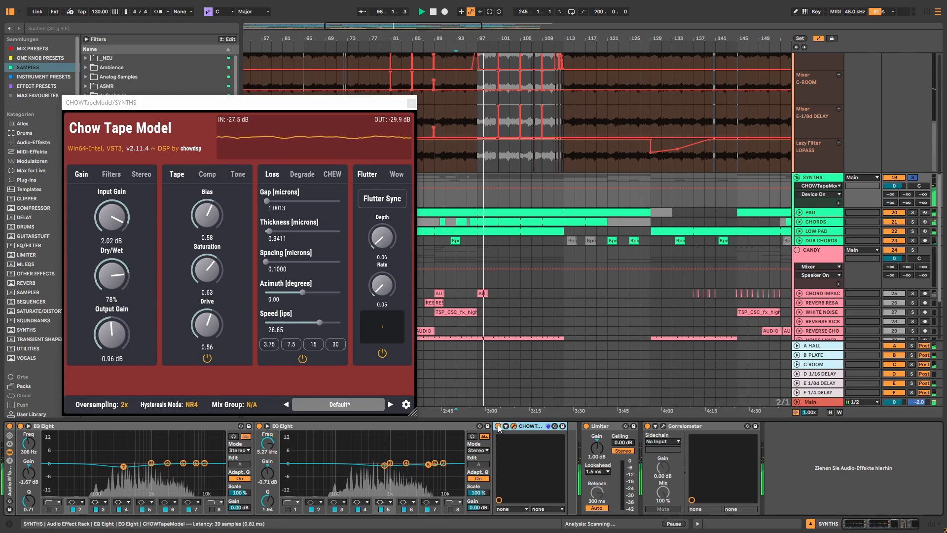
pyautogui.press('space')
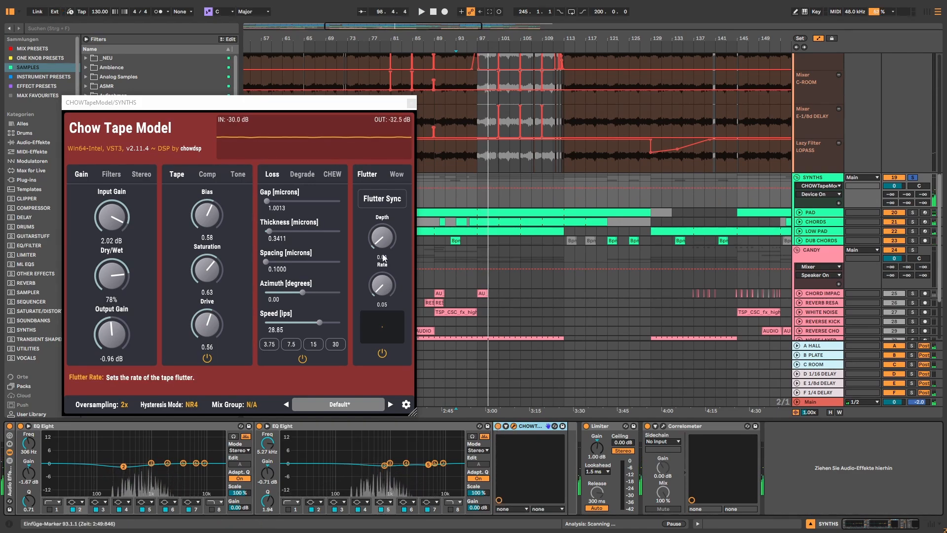
pyautogui.moveTo(387, 241); pyautogui.dragTo(404, 204)
pyautogui.press('space')
pyautogui.click(481, 246)
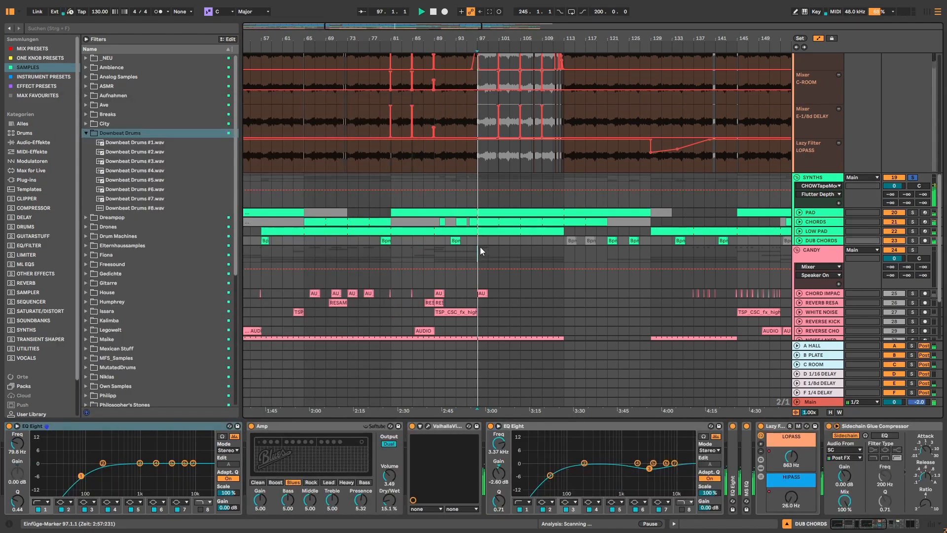
pyautogui.click(825, 184)
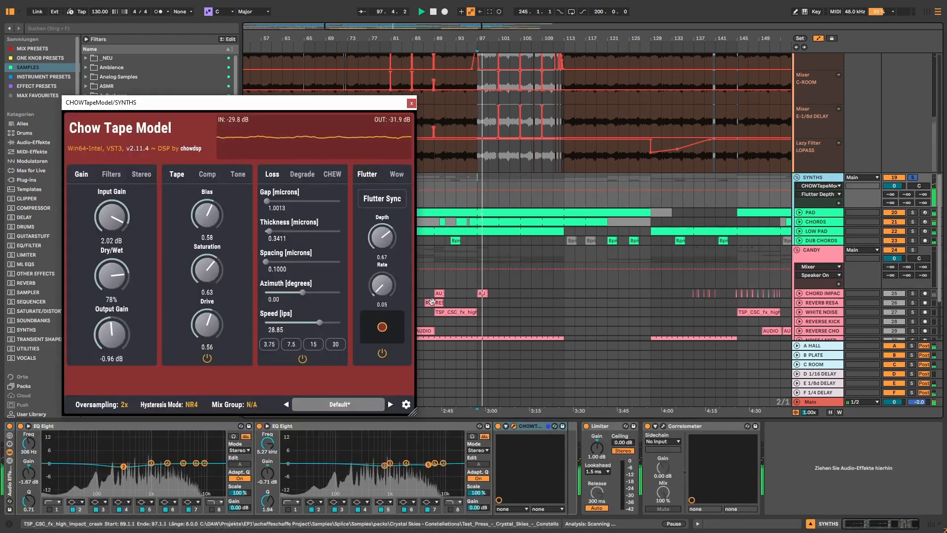
# Set wow depth to 0.72, undo the flutter change, close Chow Tape and select PAD
pyautogui.click(397, 174)
pyautogui.moveTo(369, 218); pyautogui.dragTo(392, 221)
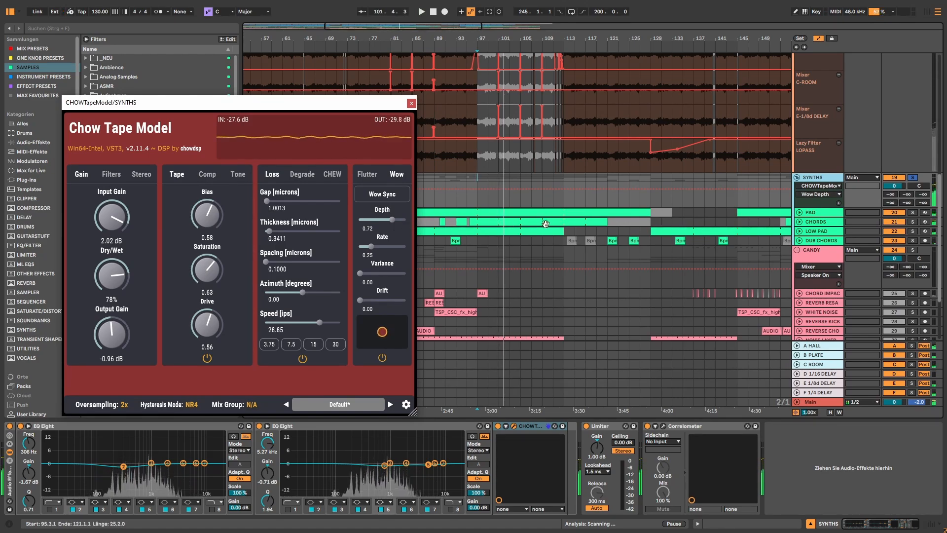
pyautogui.click(375, 175)
pyautogui.hotkey('ctrl', 'z')
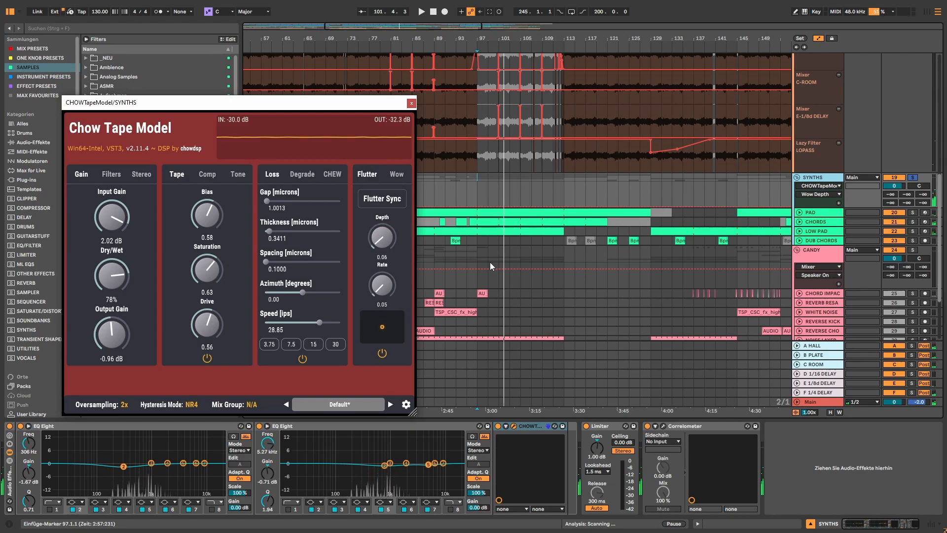
pyautogui.click(412, 103)
pyautogui.click(913, 213)
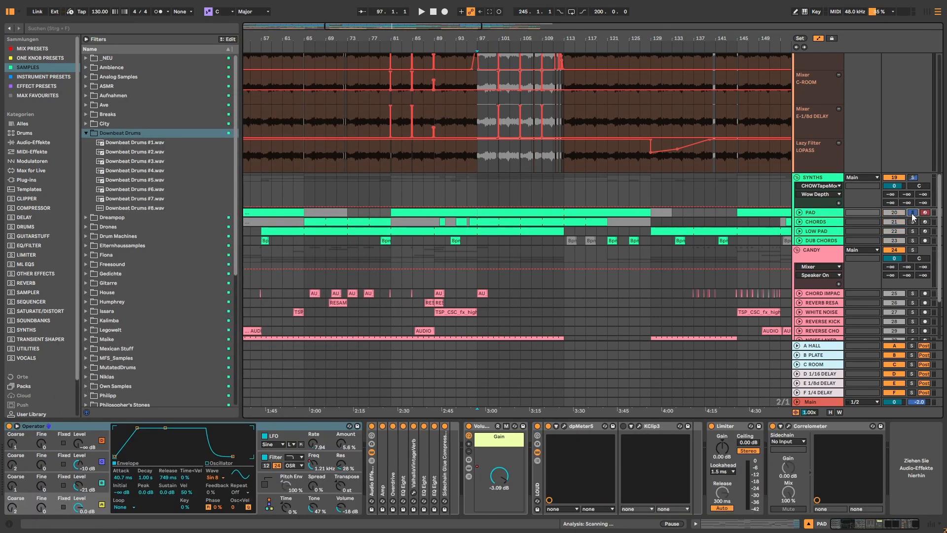
# Play the pad and inspect oscillators B and C envelopes and waveforms
pyautogui.press('space')
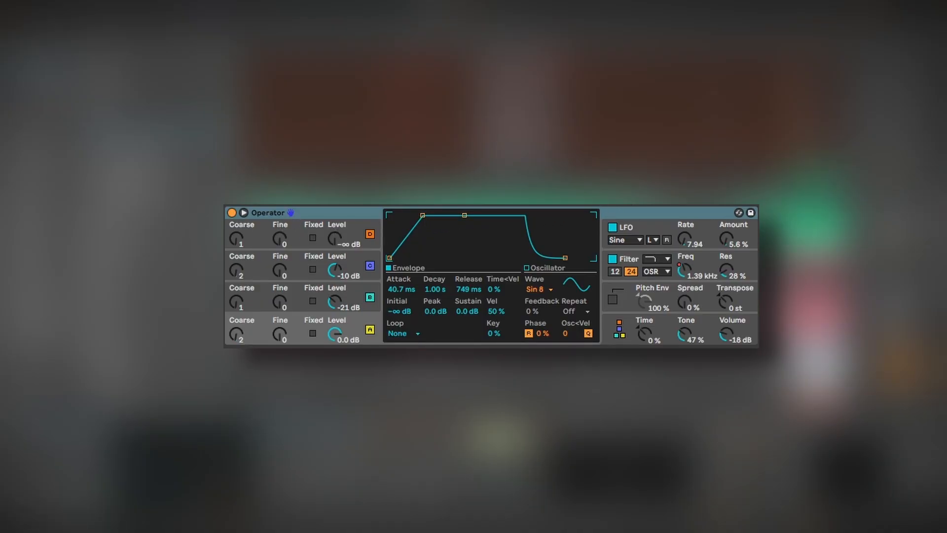
pyautogui.click(613, 333)
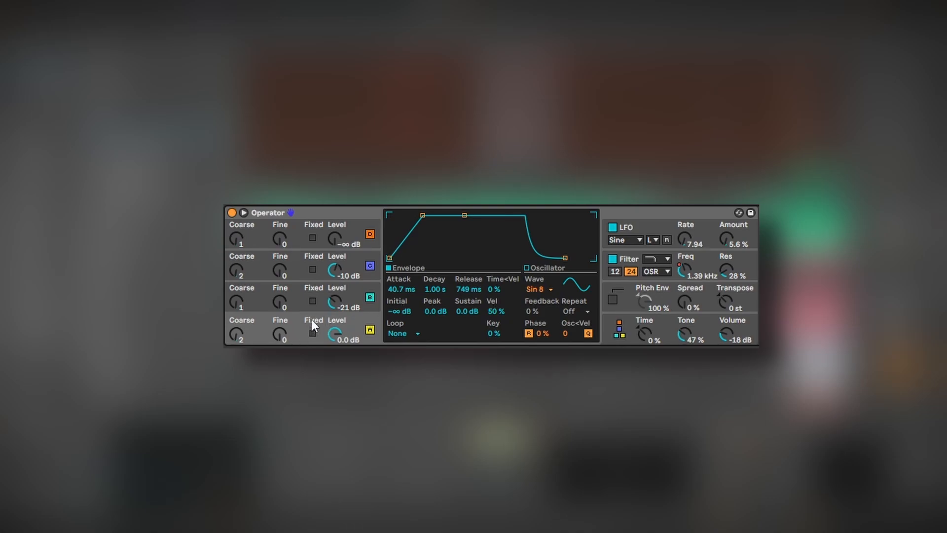
pyautogui.click(302, 292)
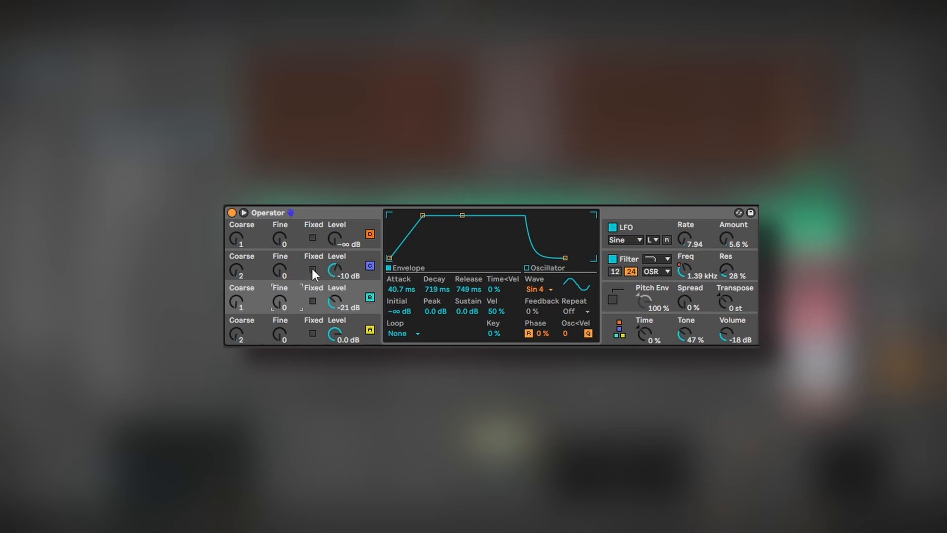
pyautogui.click(304, 266)
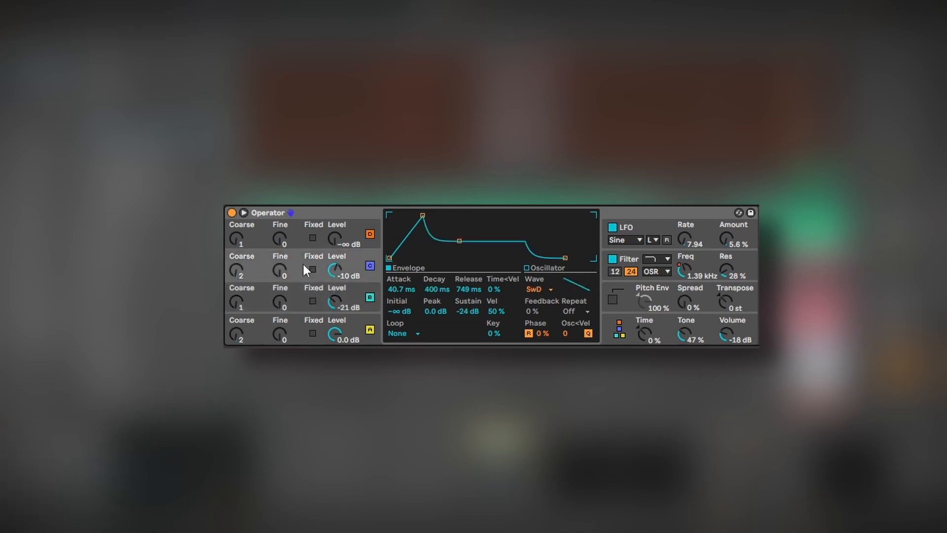
# Mute oscillators B and C to compare, switch both back on, then show Operator's LFO
pyautogui.click(370, 298)
pyautogui.click(370, 266)
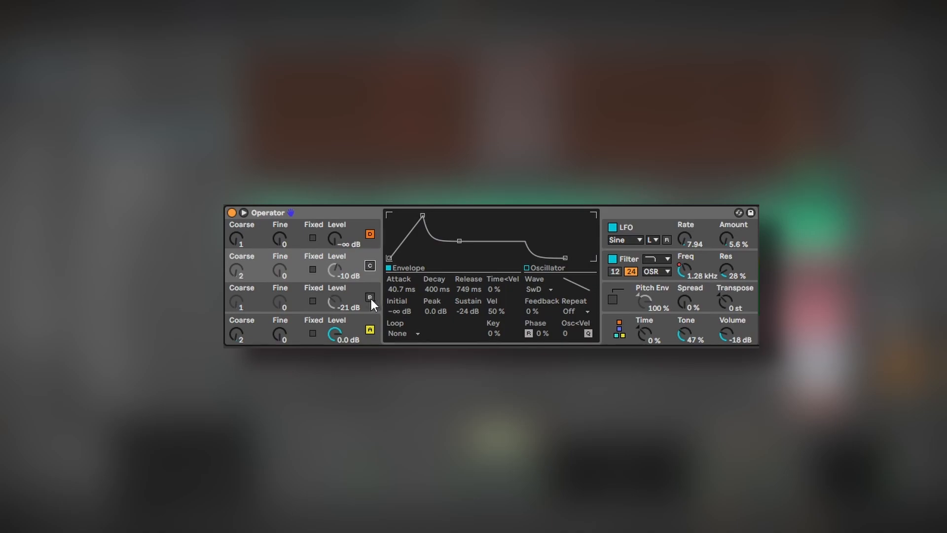
pyautogui.click(370, 297)
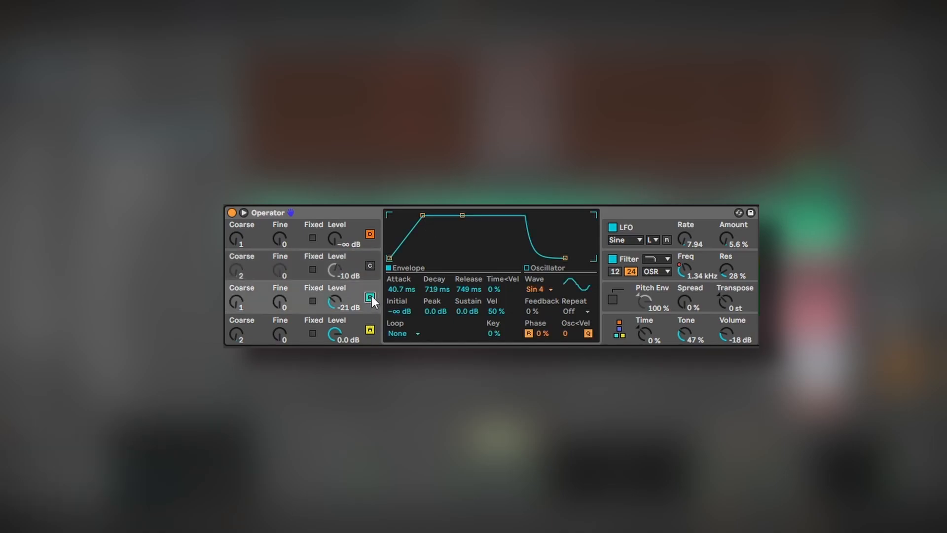
pyautogui.click(370, 266)
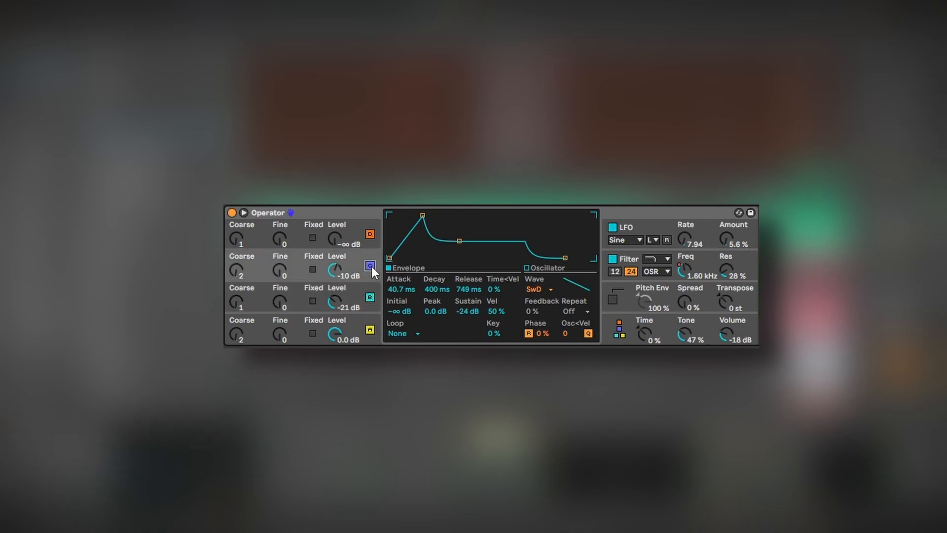
pyautogui.click(253, 327)
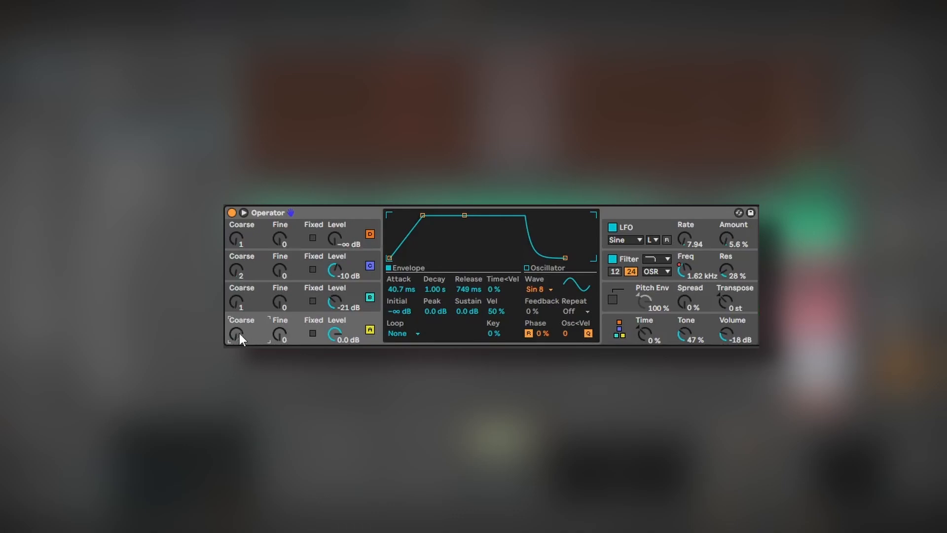
pyautogui.click(257, 272)
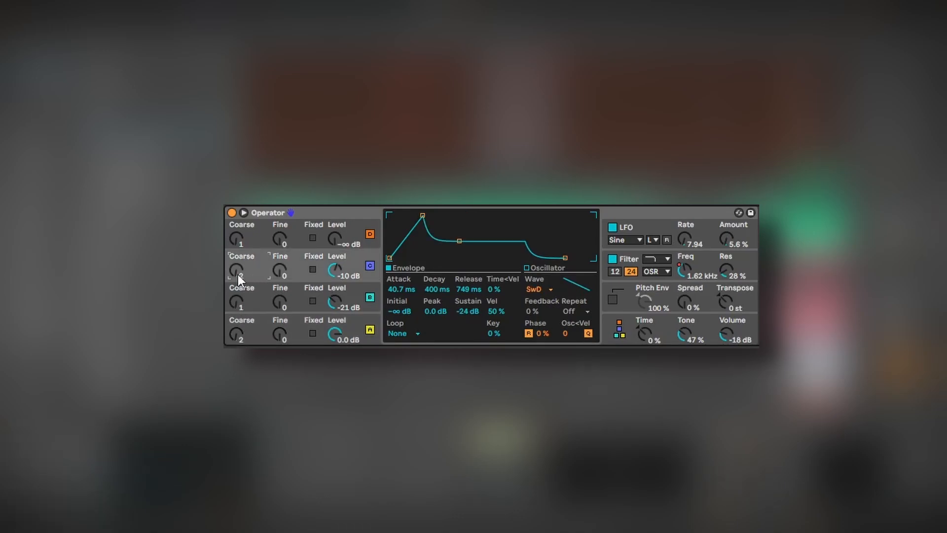
pyautogui.click(653, 229)
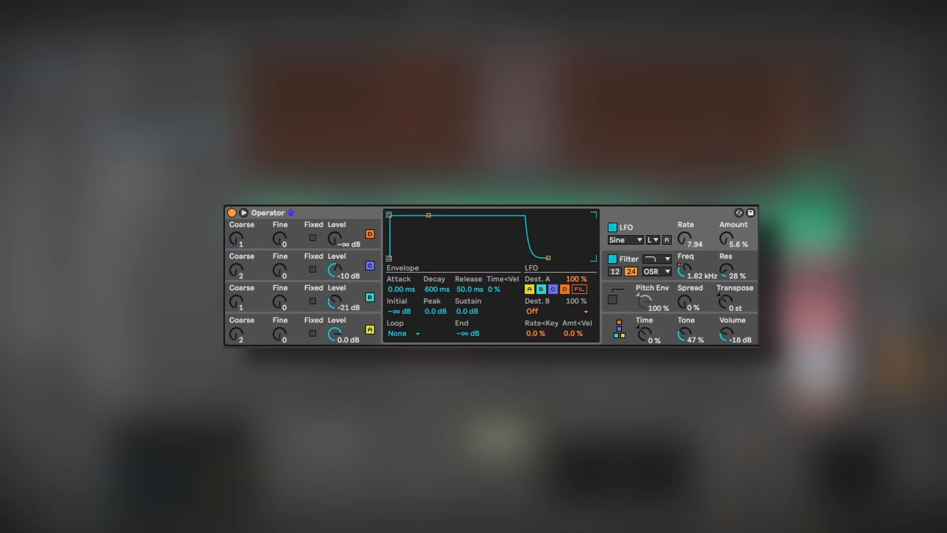
# Toggle the PAD Operator's LFO off and back on, then show its Filter section
pyautogui.click(616, 227)
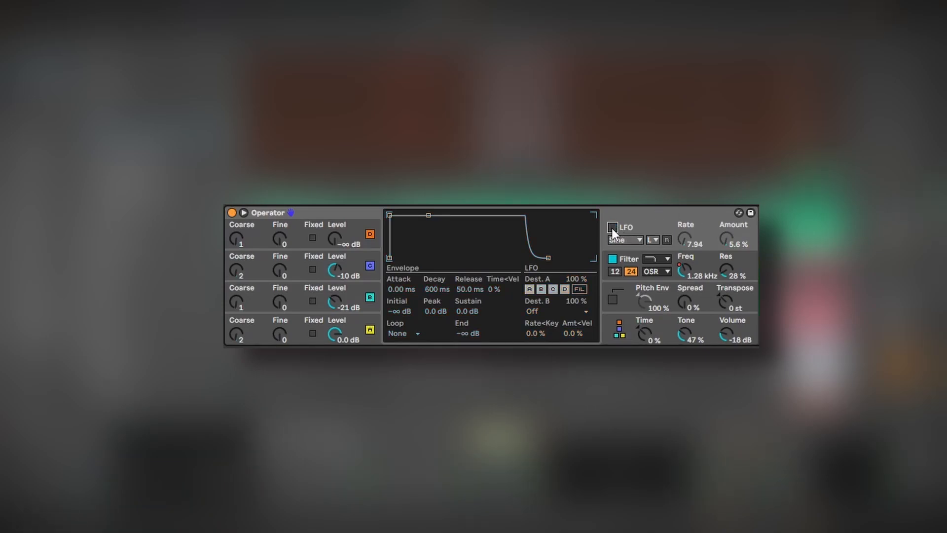
pyautogui.click(612, 228)
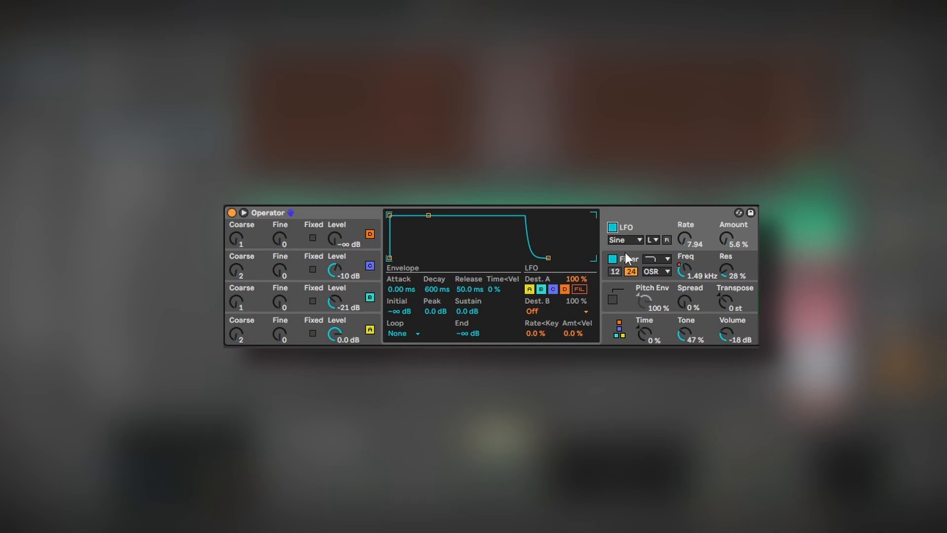
pyautogui.click(636, 265)
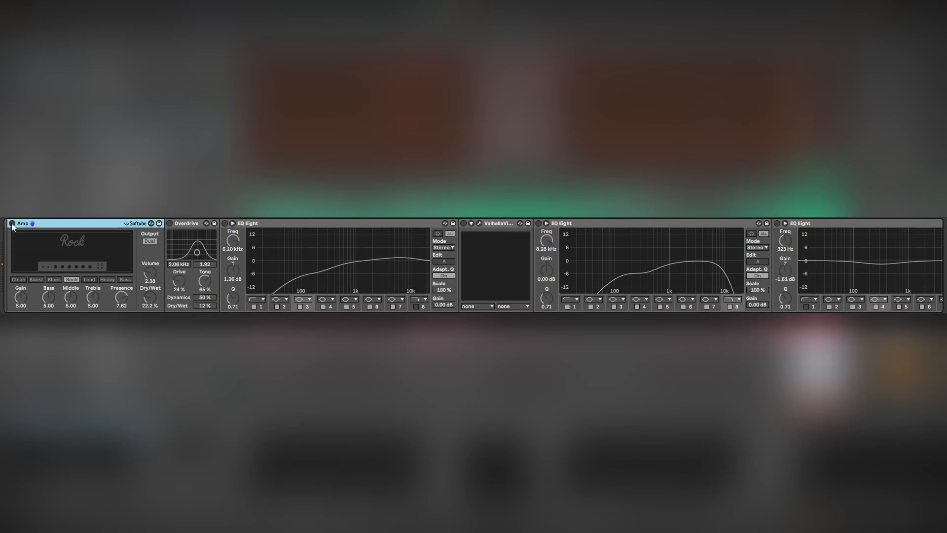
# Turn on Amp and Overdrive, A/B Overdrive a few times, then enable the first EQ Eight
pyautogui.click(12, 223)
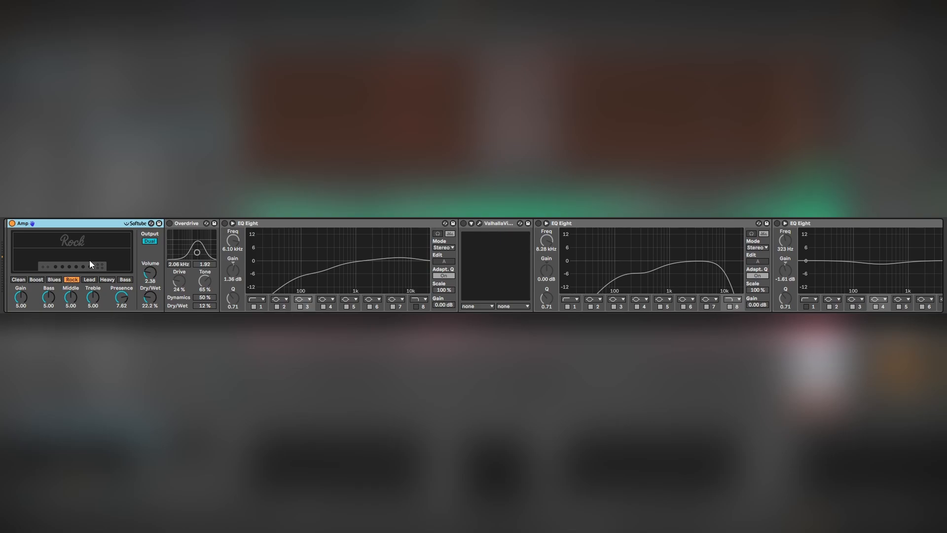
pyautogui.click(170, 224)
pyautogui.click(169, 223)
pyautogui.click(169, 223)
pyautogui.click(169, 224)
pyautogui.click(170, 223)
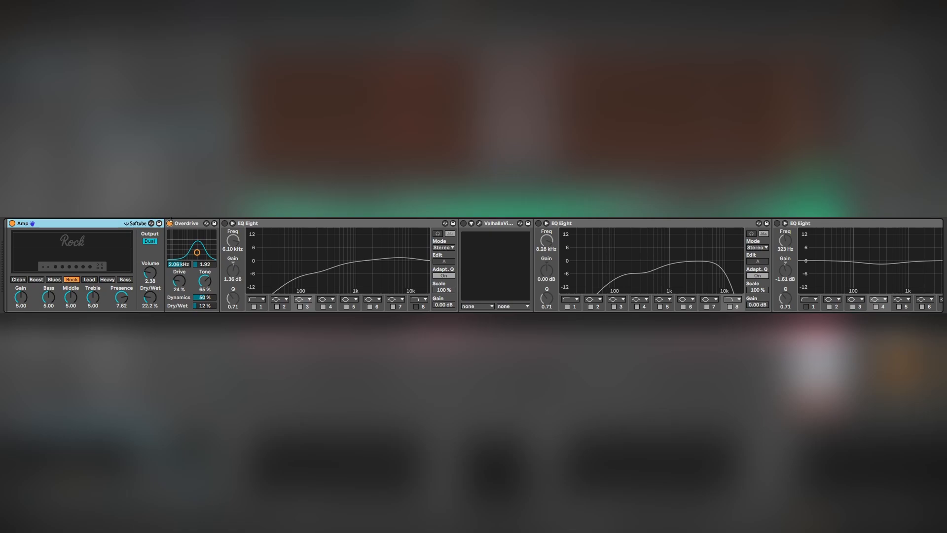
pyautogui.click(218, 223)
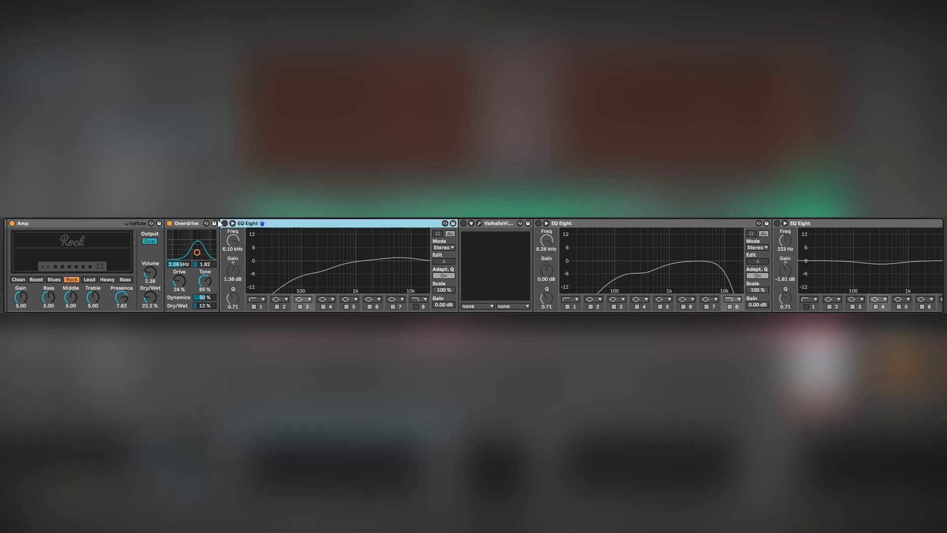
pyautogui.click(224, 224)
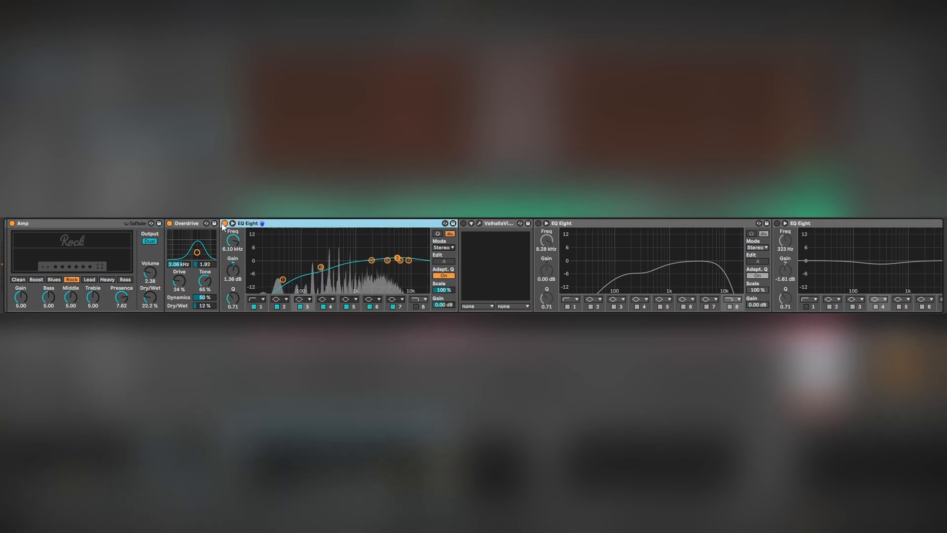
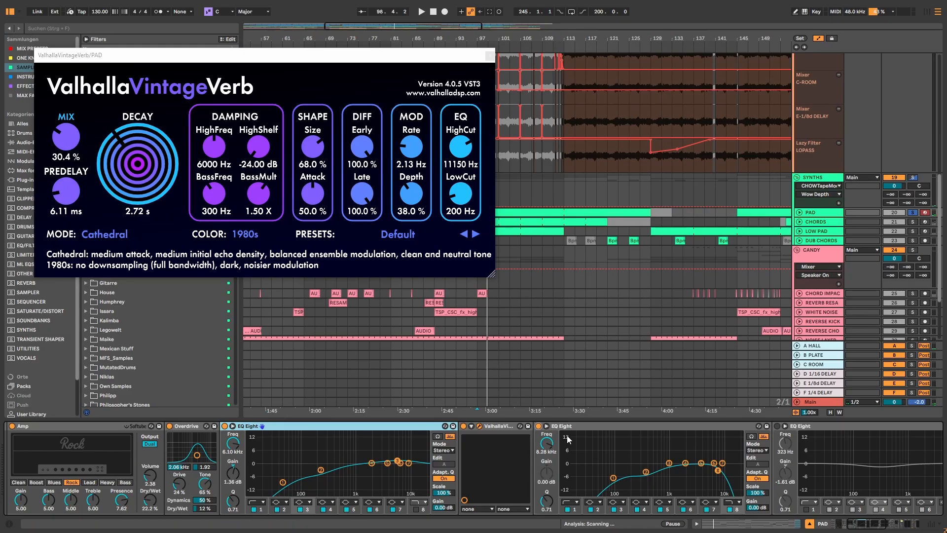
# Scroll along the PAD chain and re-enable the second EQ Eight and the sidechain Glue Compressor
pyautogui.click(864, 526)
pyautogui.moveTo(864, 526); pyautogui.dragTo(891, 526)
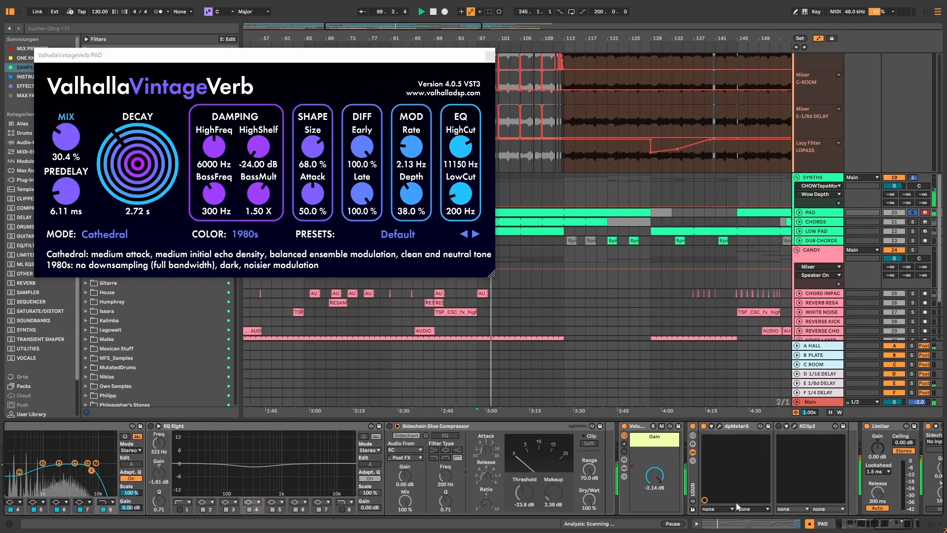
pyautogui.click(151, 425)
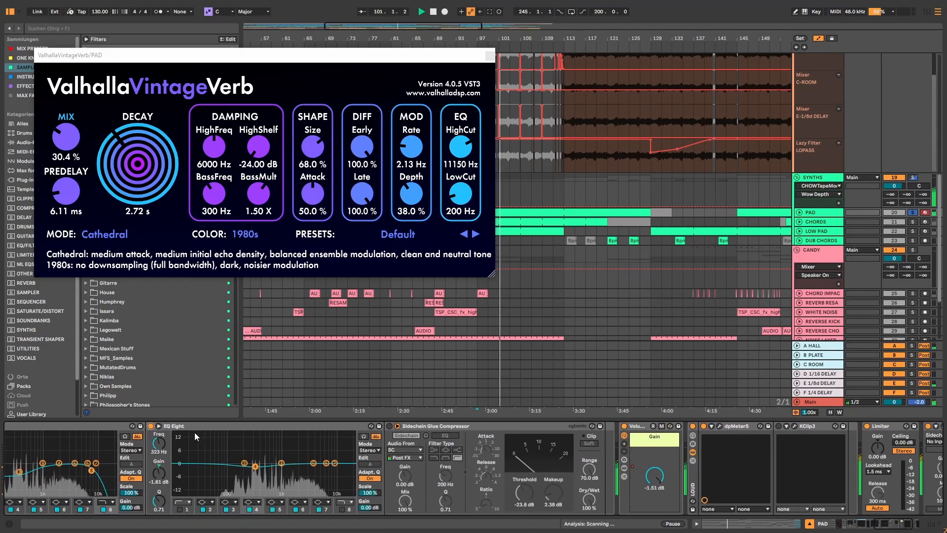
pyautogui.click(389, 426)
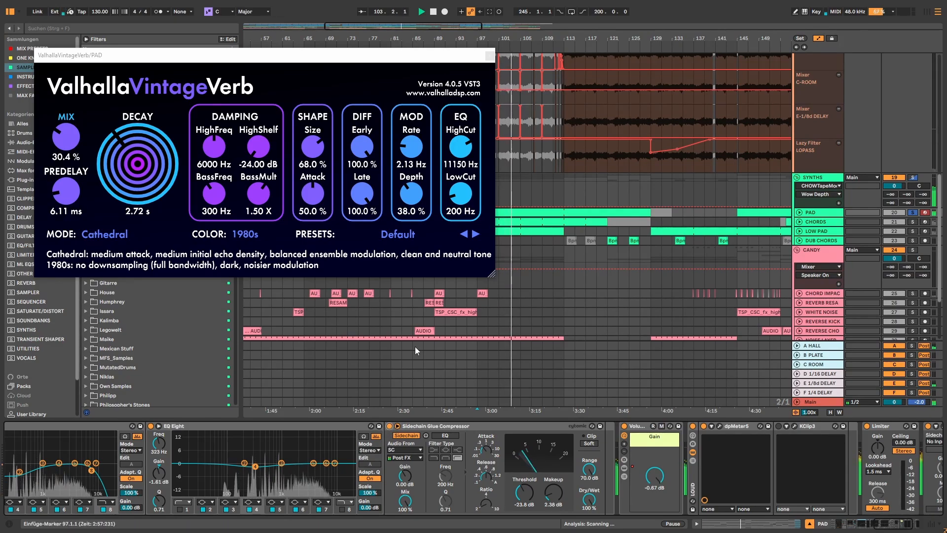
# Close the reverb window, then solo the CHORDS track and audition it from bar 97
pyautogui.click(490, 57)
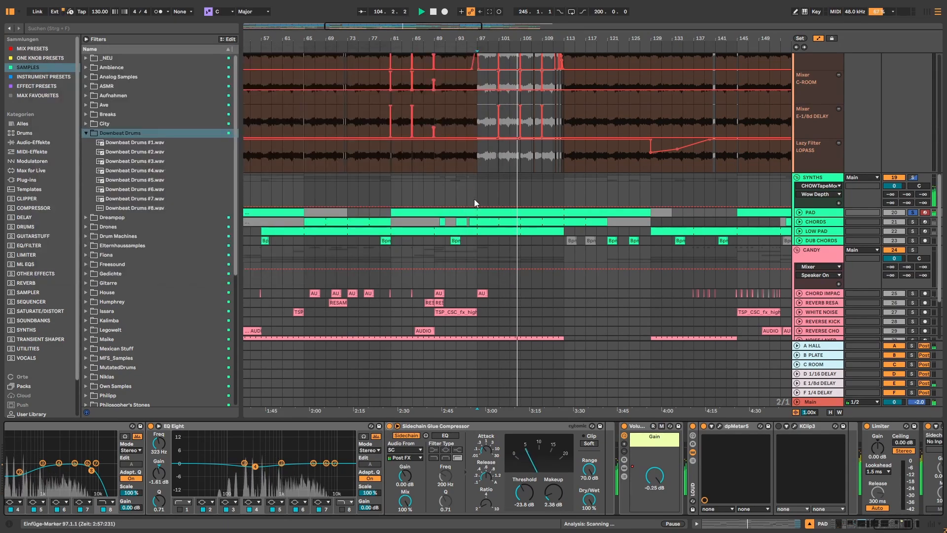
pyautogui.click(530, 231)
pyautogui.press('space')
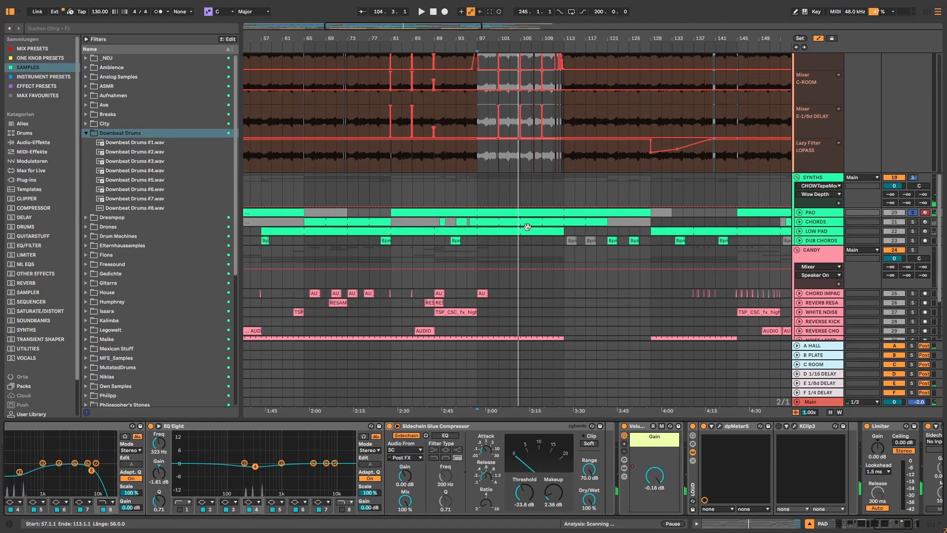
pyautogui.click(908, 220)
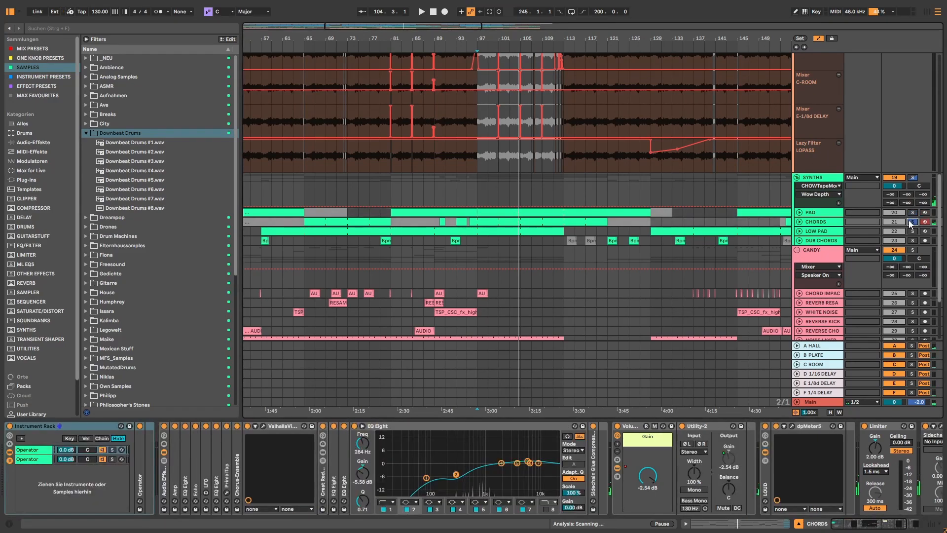
pyautogui.press('space')
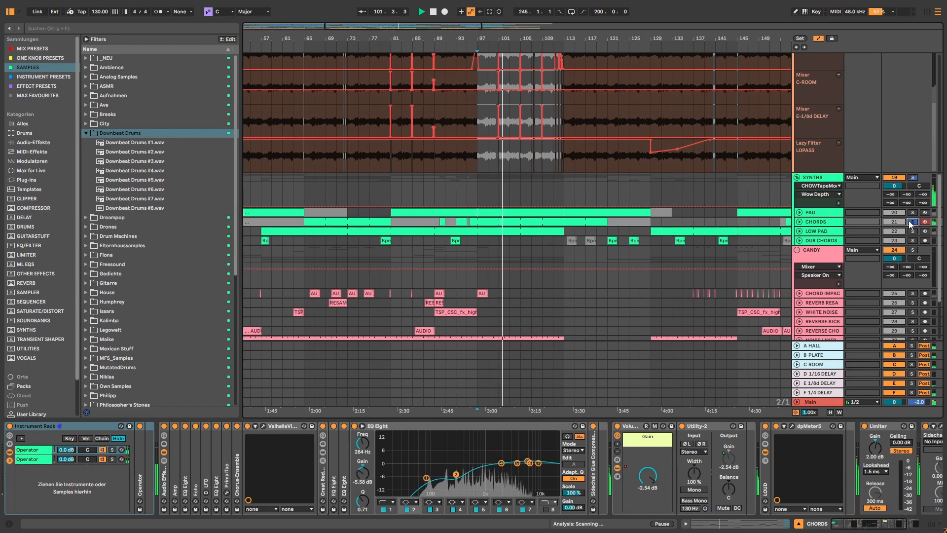
pyautogui.press('space')
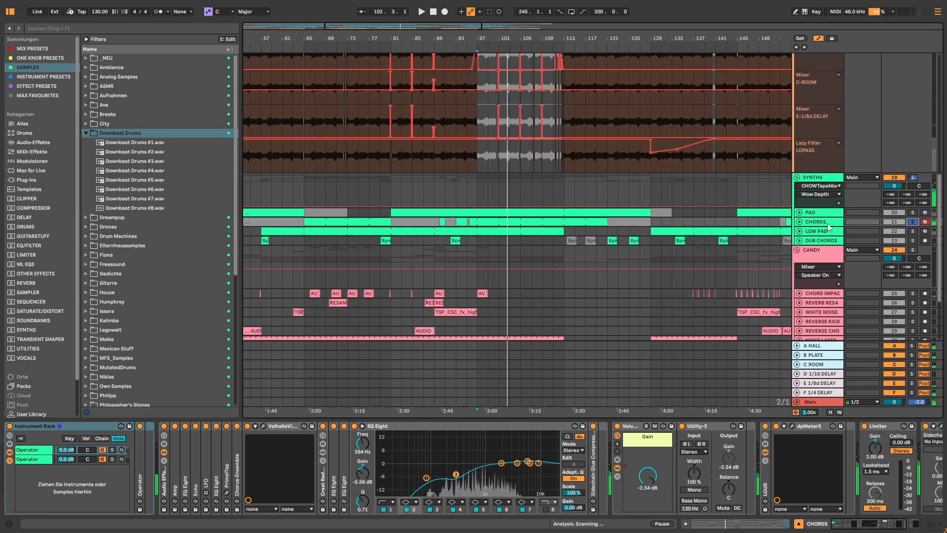
# Expand the CHORDS track's folded Operator and inspect both Operator chains while playing
pyautogui.click(819, 221)
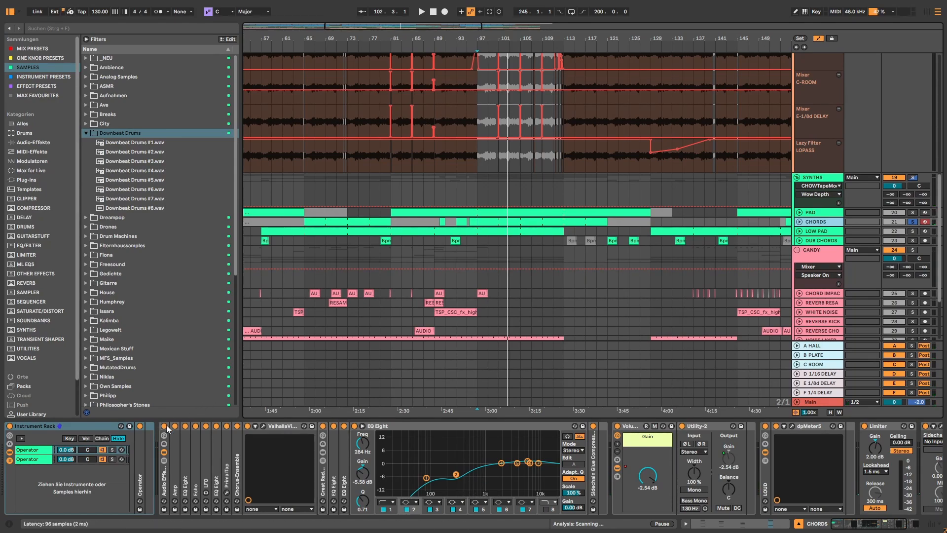
pyautogui.doubleClick(140, 447)
pyautogui.click(67, 458)
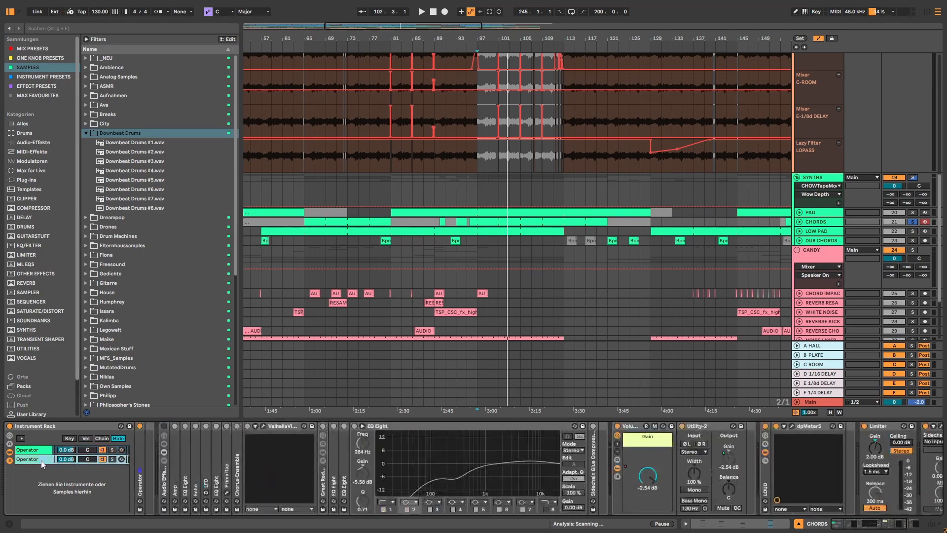
pyautogui.click(40, 451)
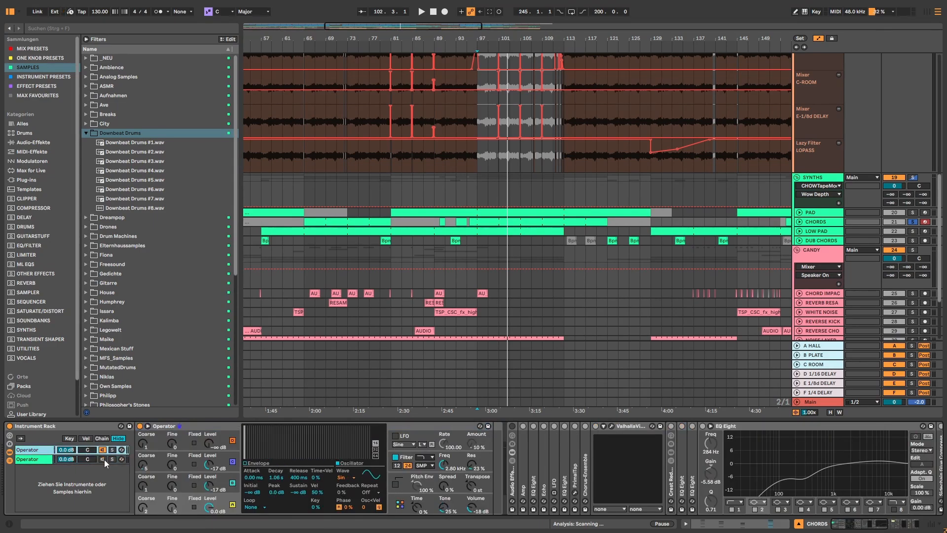
pyautogui.press('space')
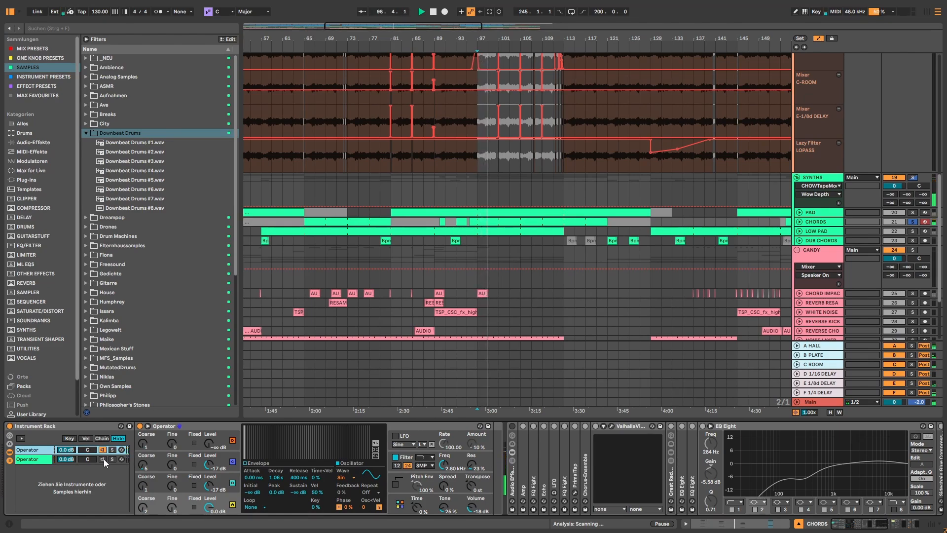
# Compare the rack's Operator chains and leave only the first chain sounding
pyautogui.click(103, 459)
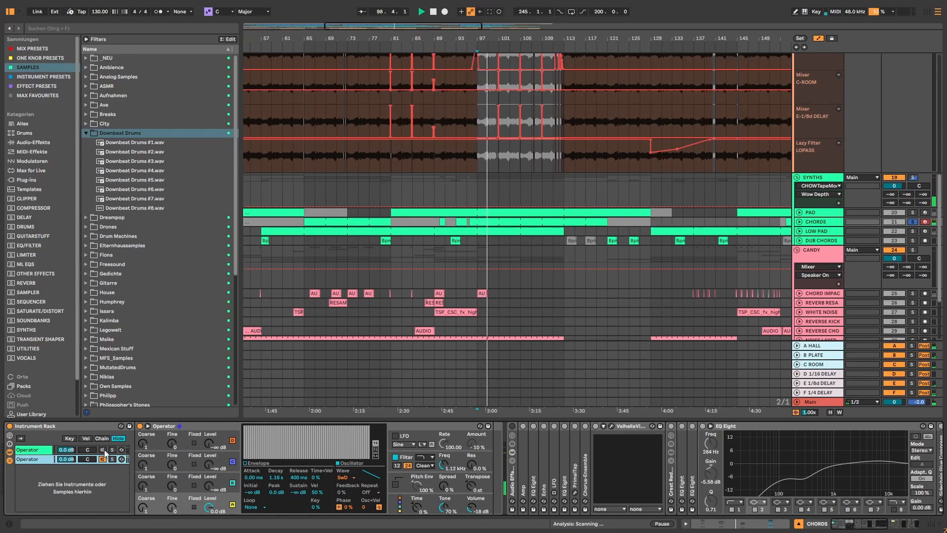
pyautogui.click(103, 460)
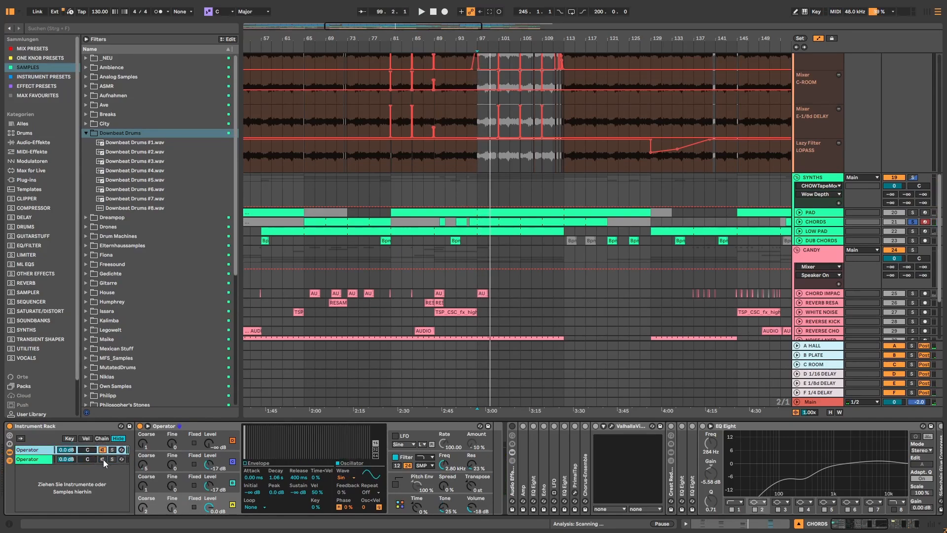
pyautogui.click(103, 450)
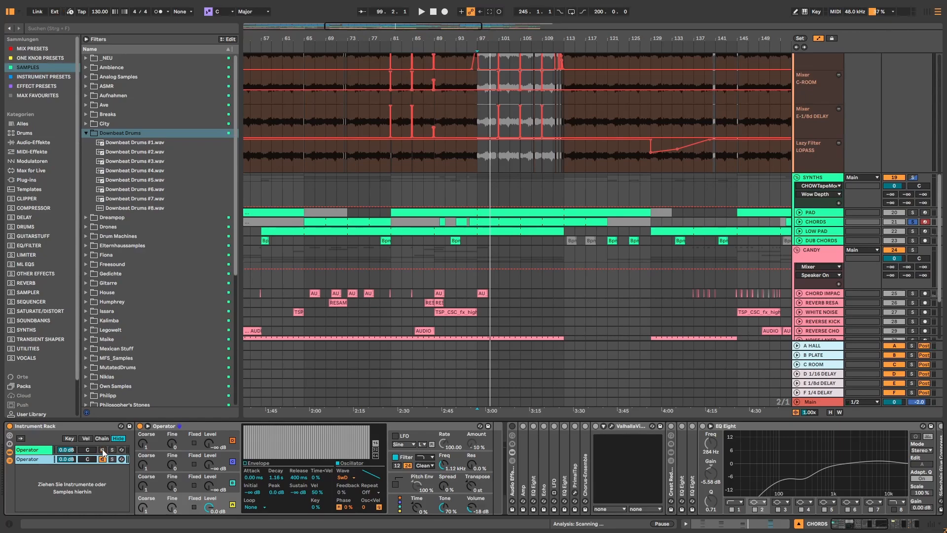
pyautogui.press('space')
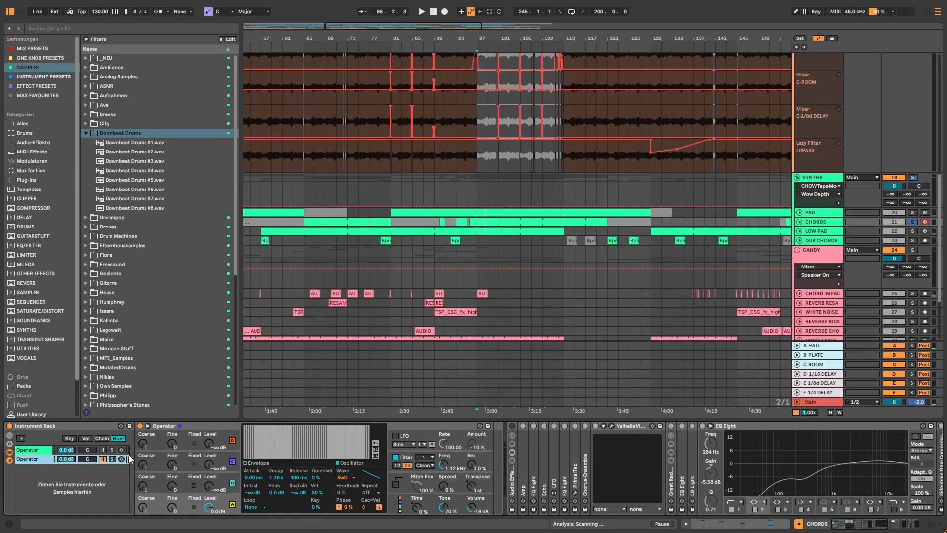
pyautogui.click(103, 451)
pyautogui.press('space')
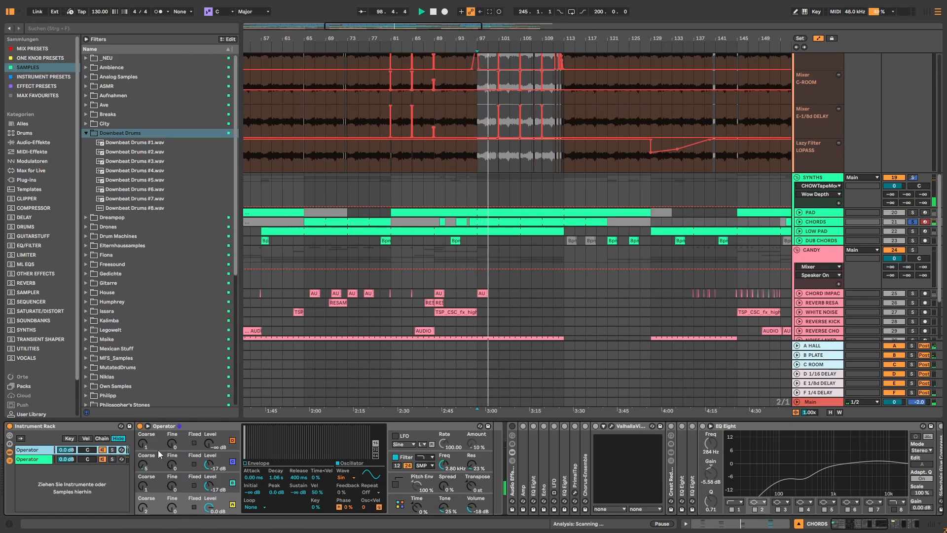
pyautogui.click(102, 461)
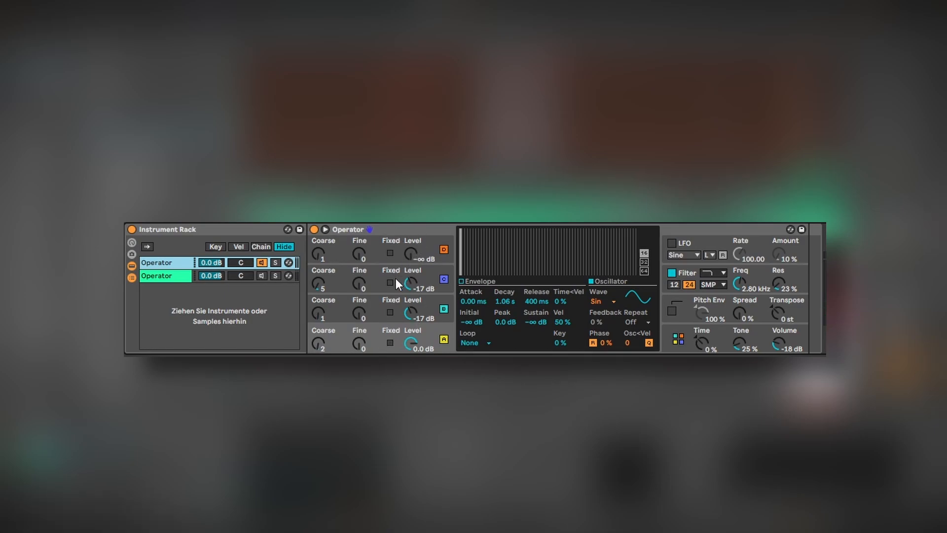
# Mute Operator's oscillators B and C, then bypass and restore the filter to compare
pyautogui.click(675, 338)
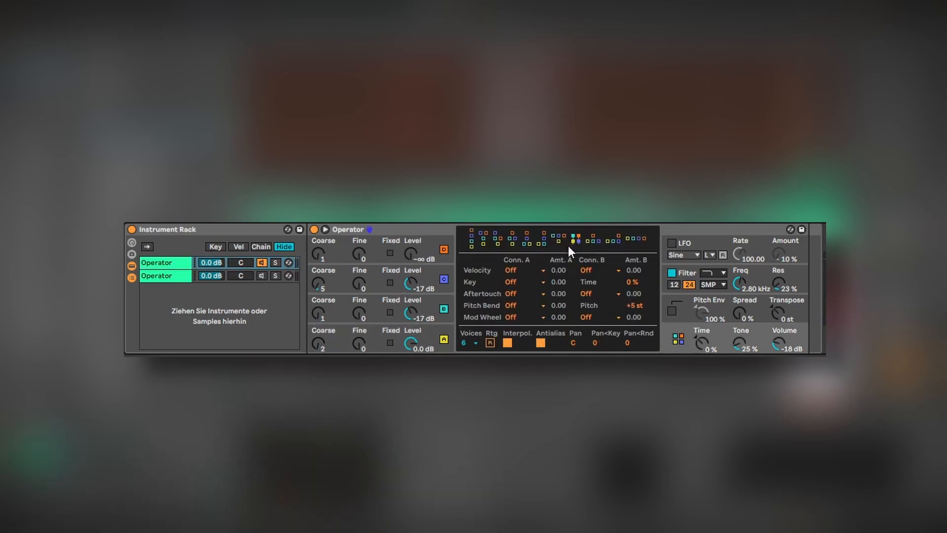
pyautogui.click(444, 309)
pyautogui.click(443, 279)
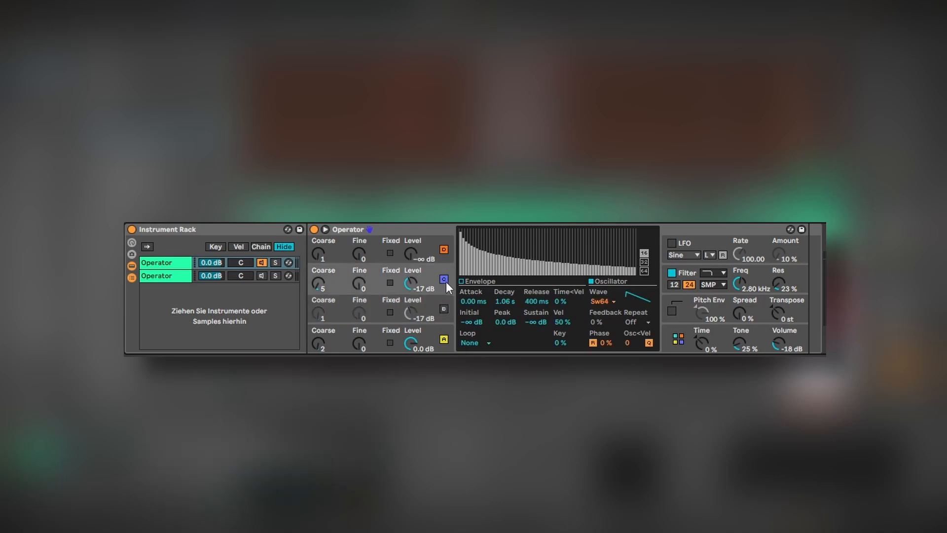
pyautogui.click(388, 343)
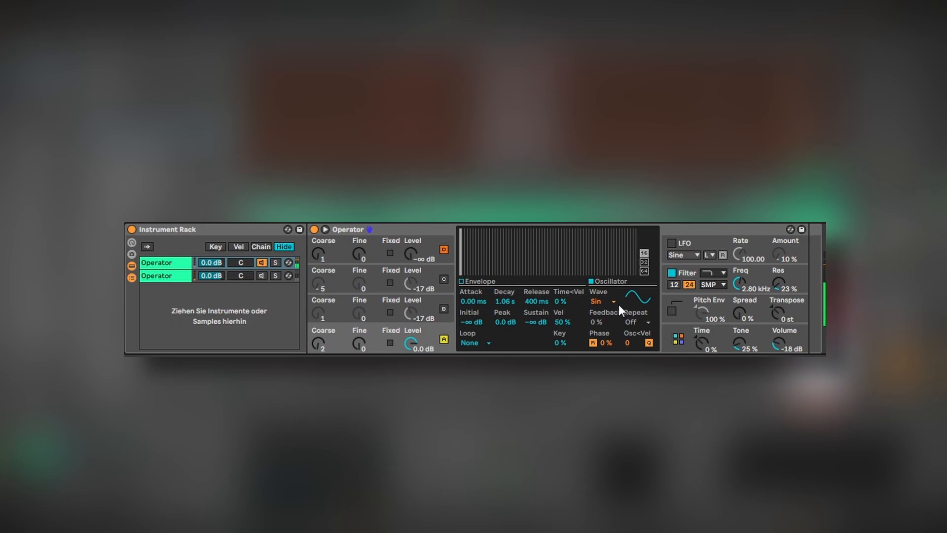
pyautogui.click(689, 277)
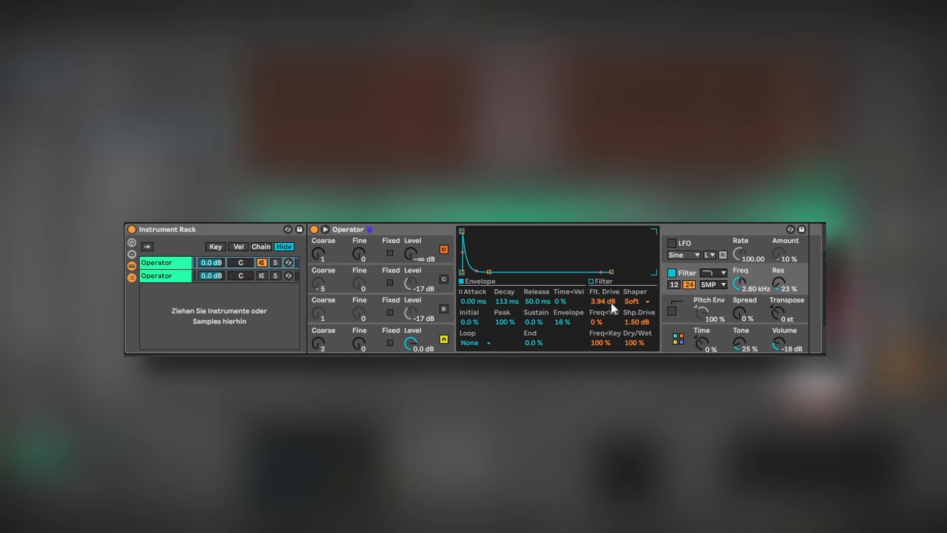
pyautogui.click(673, 273)
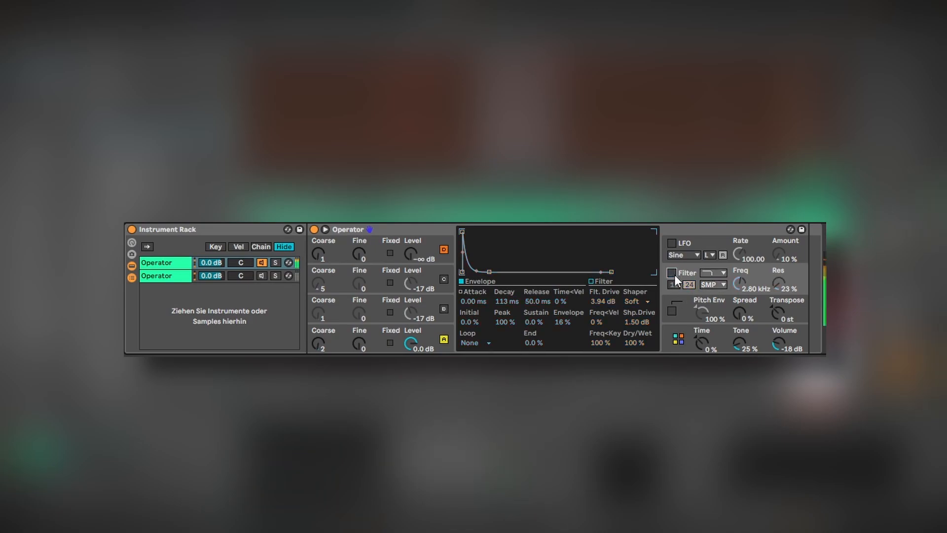
pyautogui.click(672, 274)
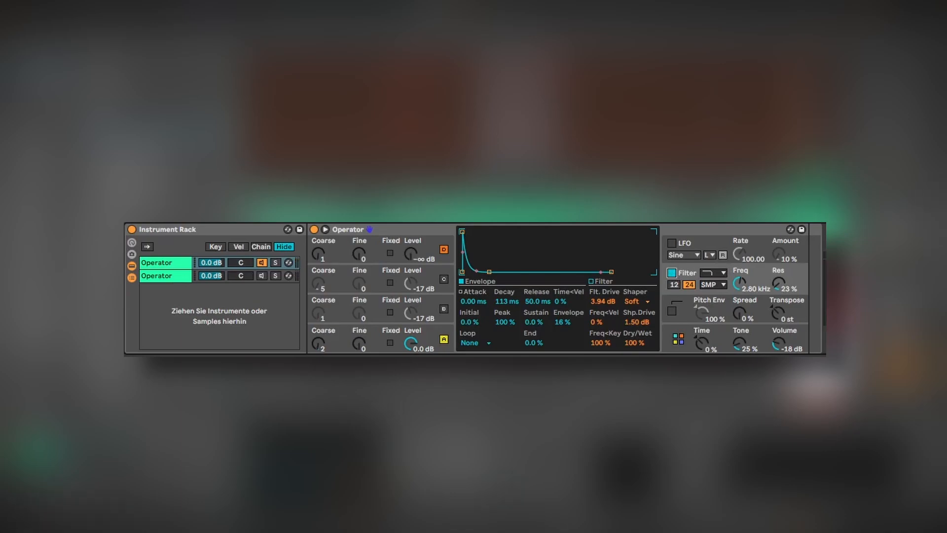
# Turn oscillators B and C back on and re-enable the rack's second Operator chain
pyautogui.click(733, 340)
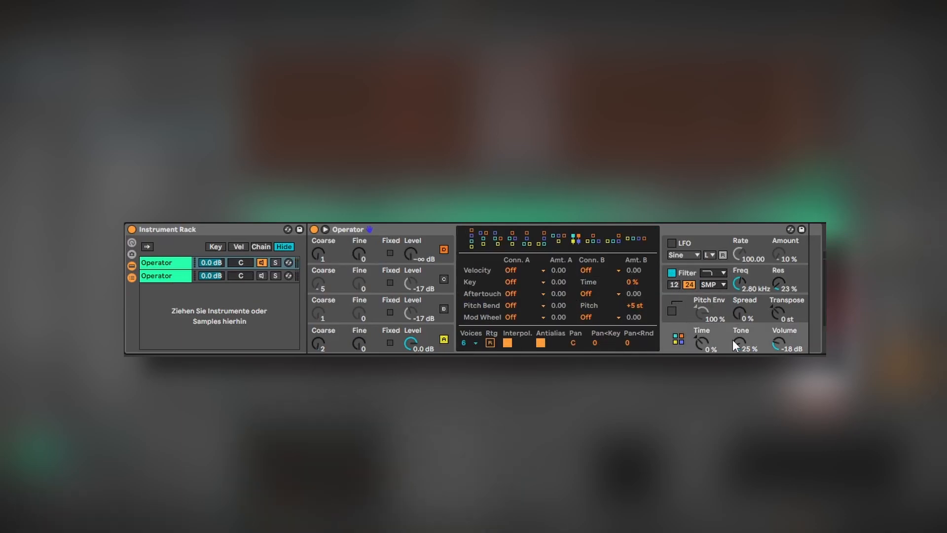
pyautogui.click(379, 336)
pyautogui.click(444, 308)
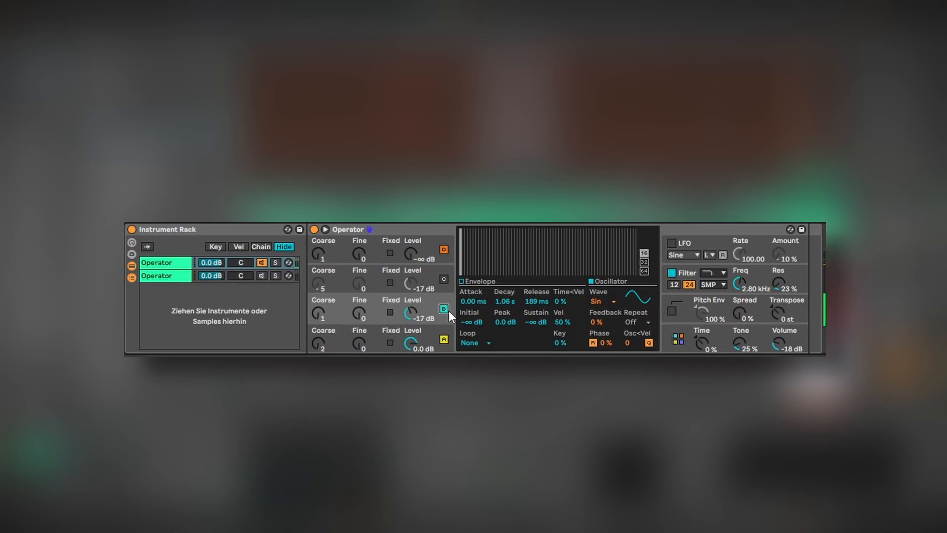
pyautogui.click(470, 283)
pyautogui.click(416, 285)
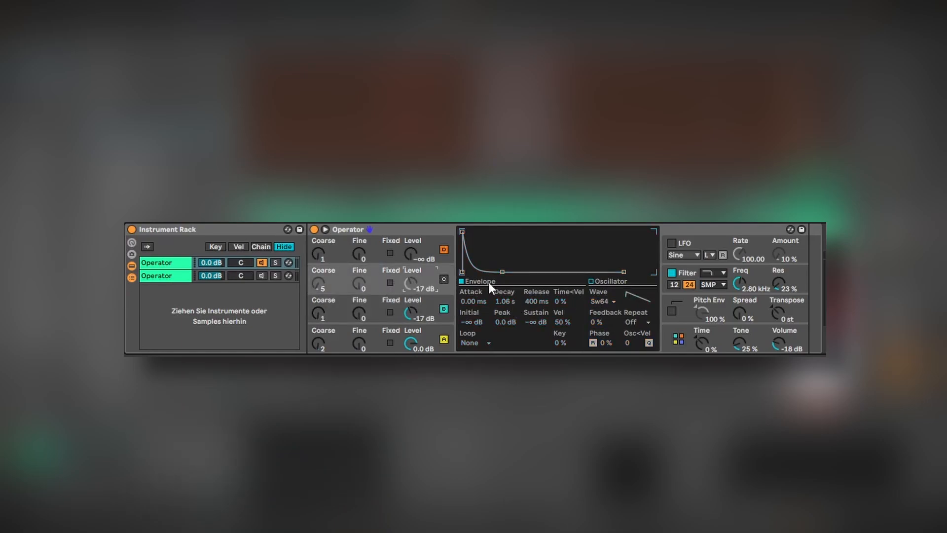
pyautogui.click(444, 280)
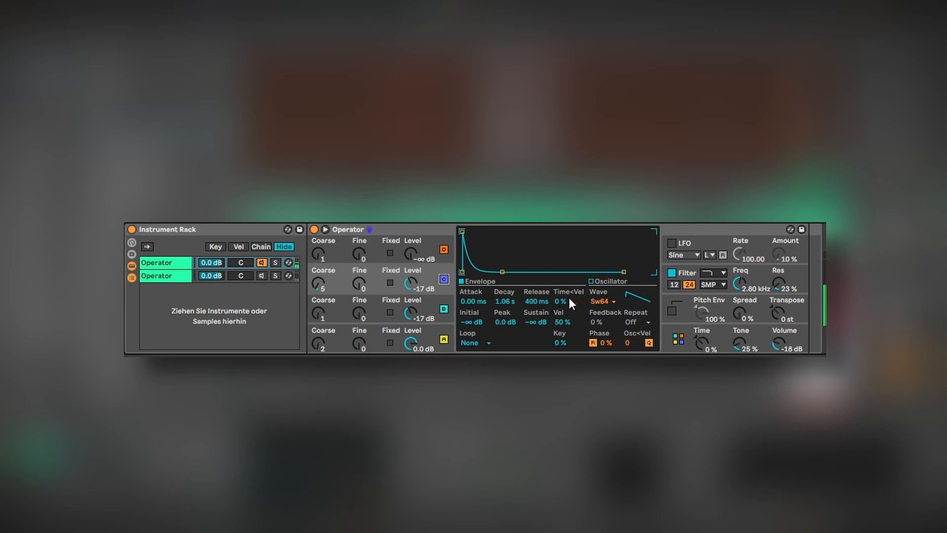
pyautogui.click(262, 276)
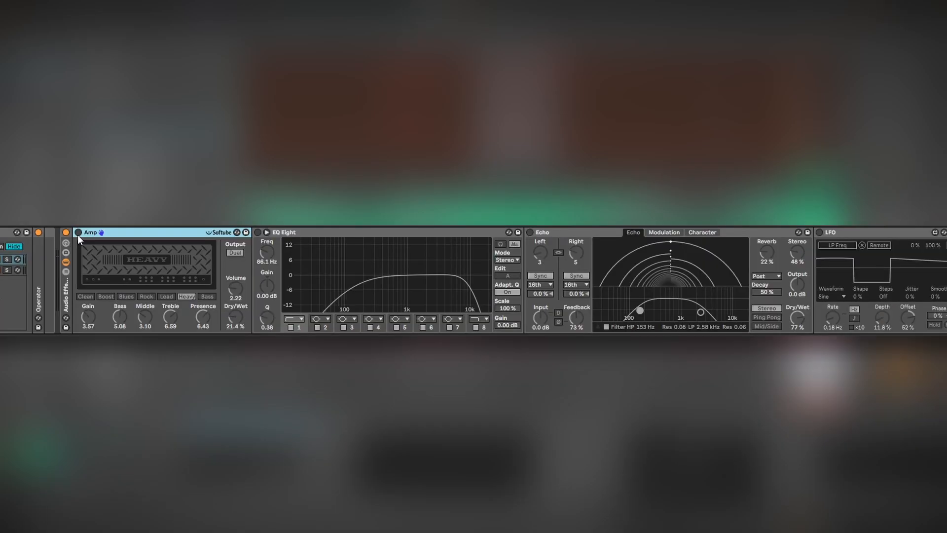
# Switch on the Amp, EQ Eight, Echo and LFO effects on the CHORDS chain
pyautogui.click(79, 232)
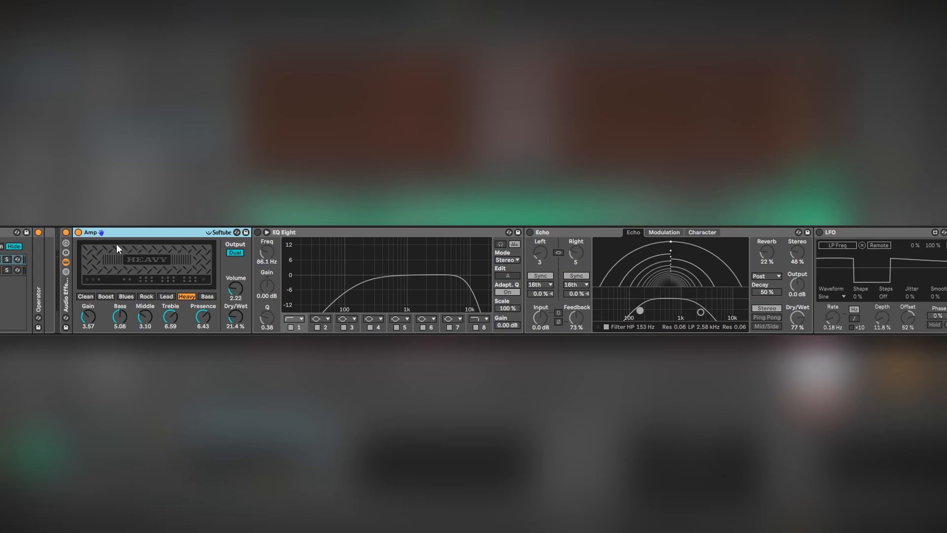
pyautogui.click(257, 233)
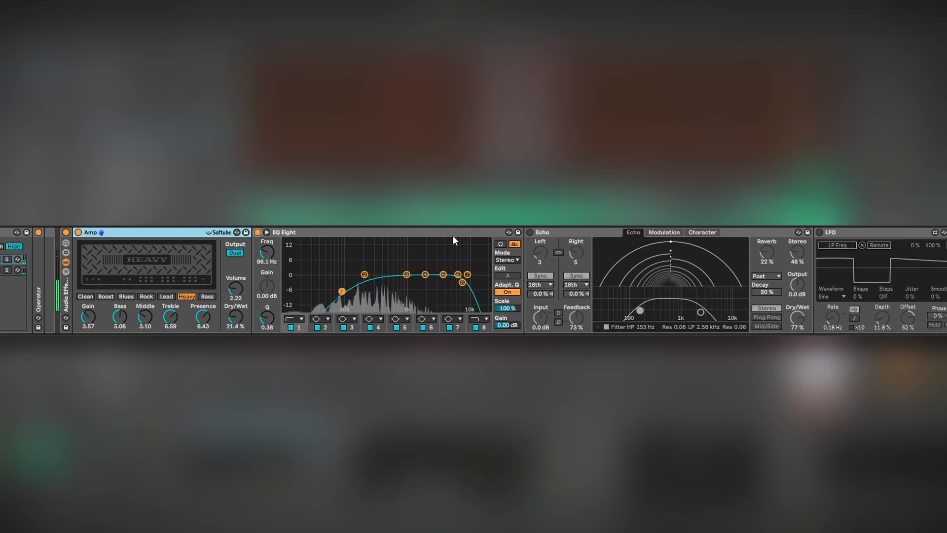
pyautogui.press('space')
pyautogui.moveTo(832, 340); pyautogui.dragTo(861, 341)
pyautogui.click(66, 230)
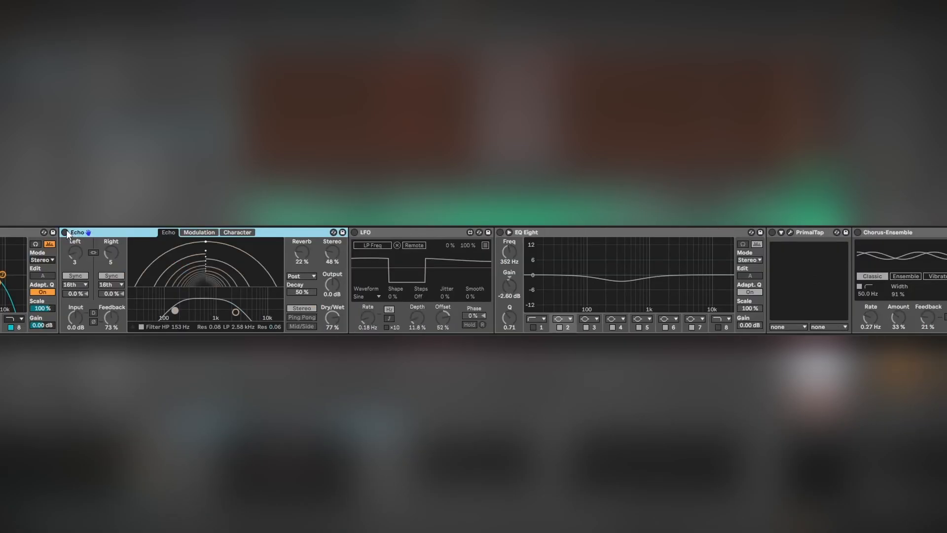
pyautogui.click(65, 231)
pyautogui.click(354, 231)
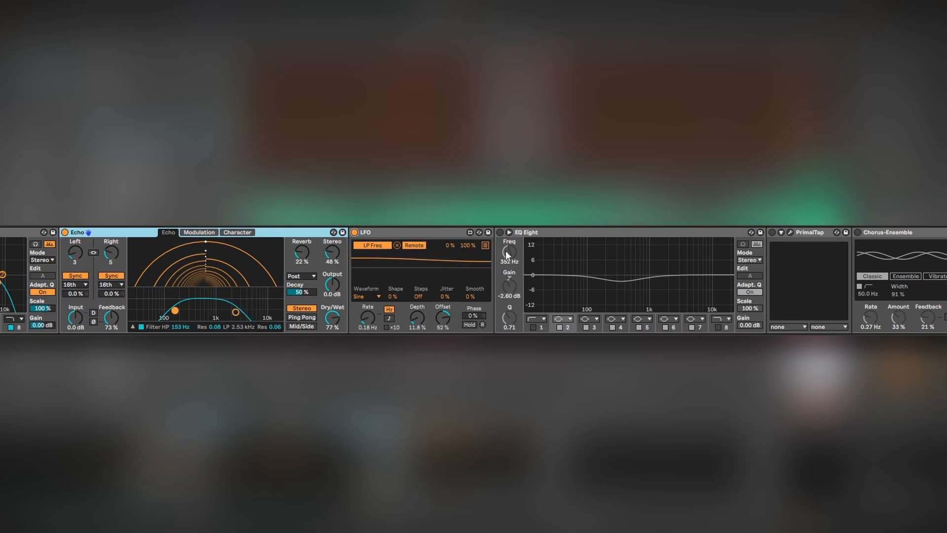
# Enable the next EQ Eight and the PrimalTap delay, then bring up PrimalTap's full controls
pyautogui.click(500, 232)
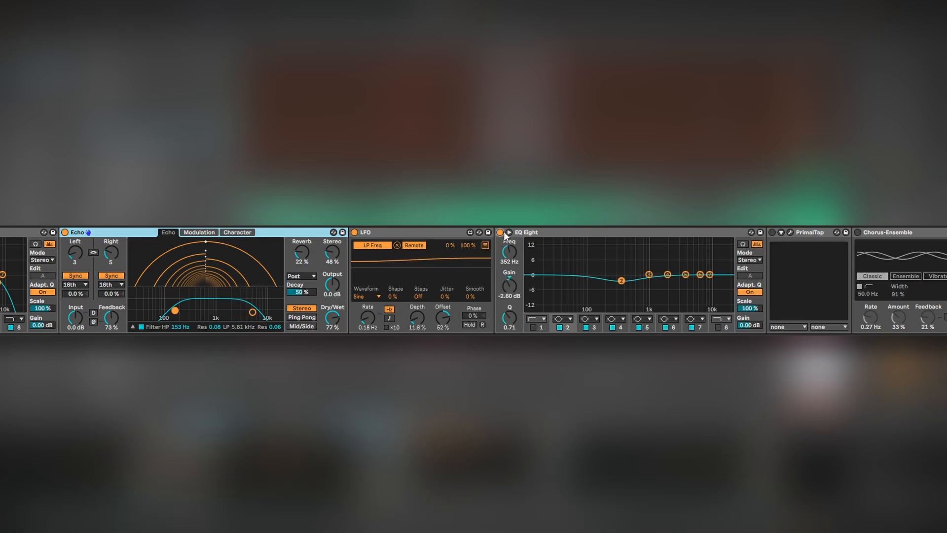
pyautogui.press('space')
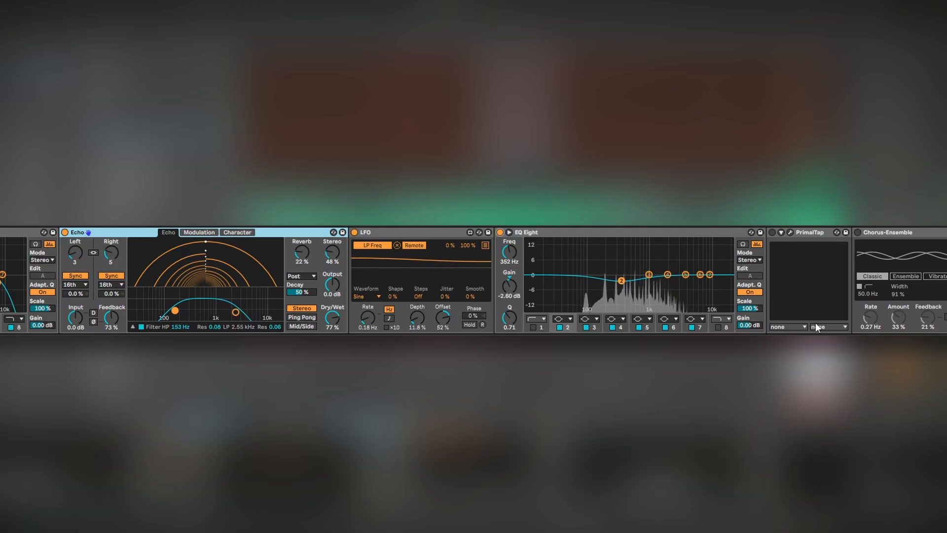
pyautogui.click(772, 232)
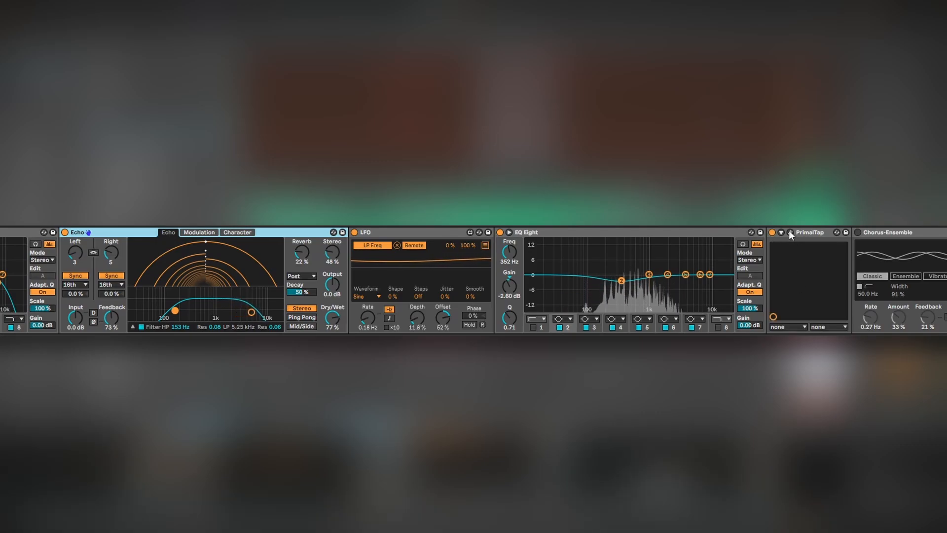
pyautogui.click(789, 232)
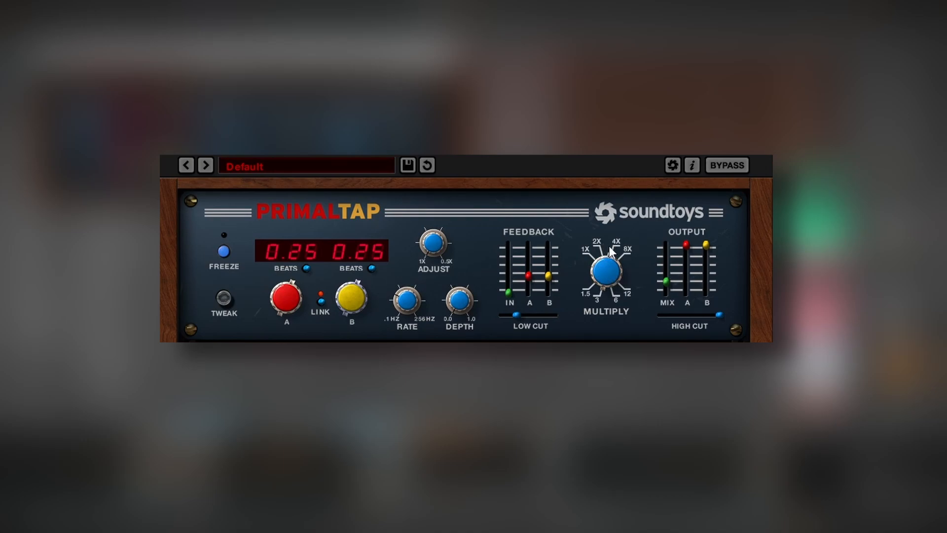
# Raise PrimalTap's wet mix slightly and turn up its delay multiplier
pyautogui.click(668, 282)
pyautogui.moveTo(668, 266); pyautogui.dragTo(668, 262)
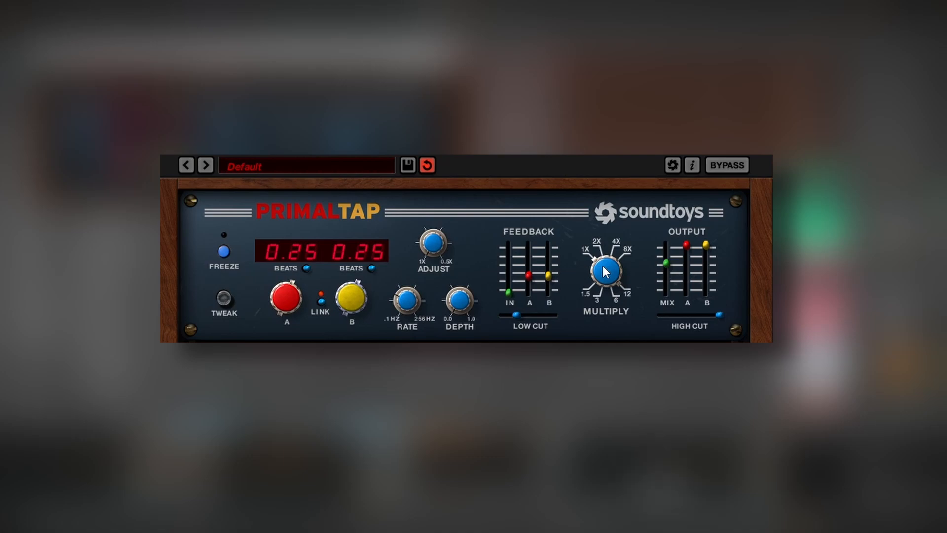
pyautogui.moveTo(618, 232); pyautogui.dragTo(625, 212)
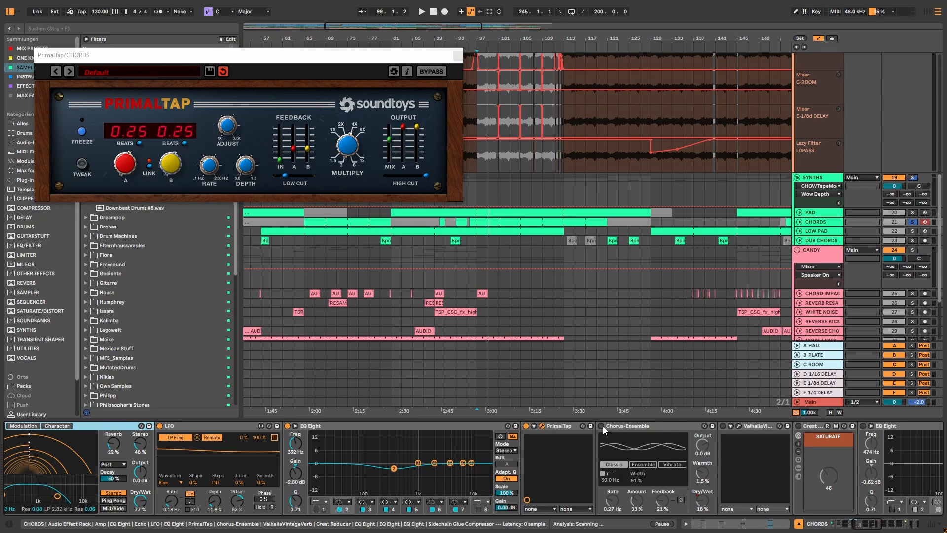
# Switch on Chorus-Ensemble, audition it, then enable ValhallaVintageVerb
pyautogui.click(602, 426)
pyautogui.press('space')
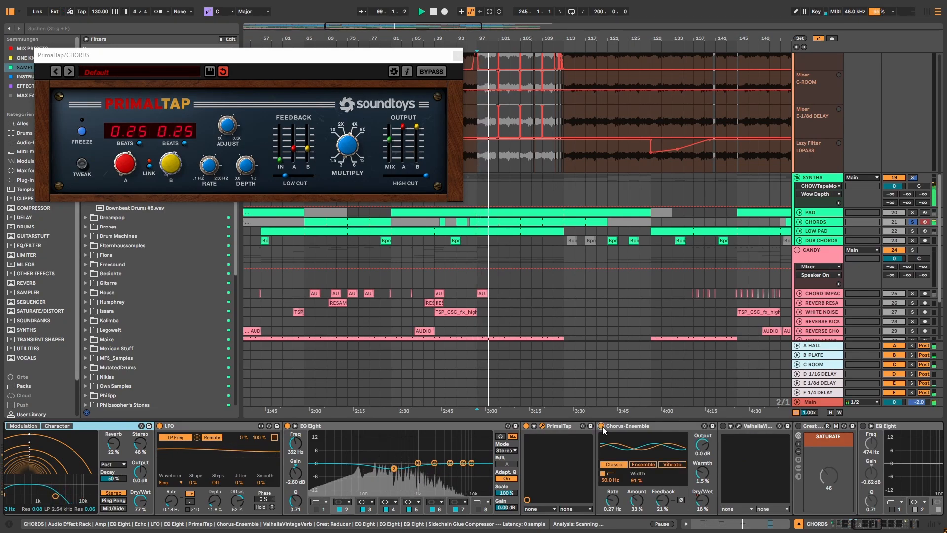
pyautogui.press('space')
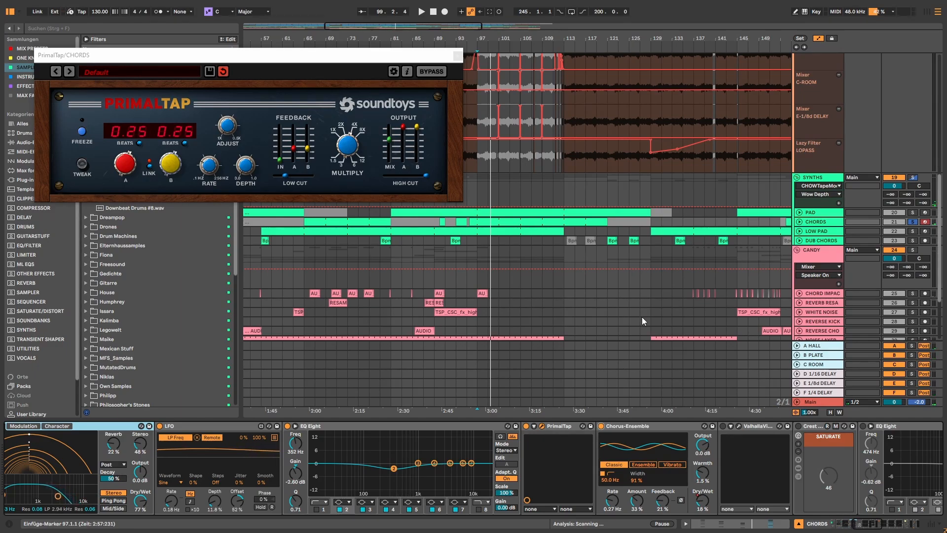
pyautogui.click(723, 426)
# Switch on the Crest Reducer saturation on CHORDS, comparing during playback
pyautogui.press('space')
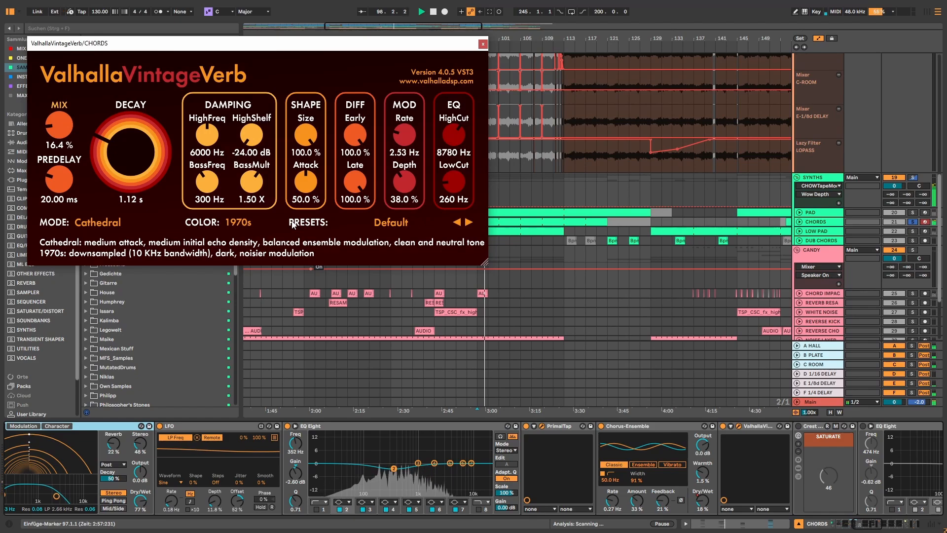
pyautogui.press('space')
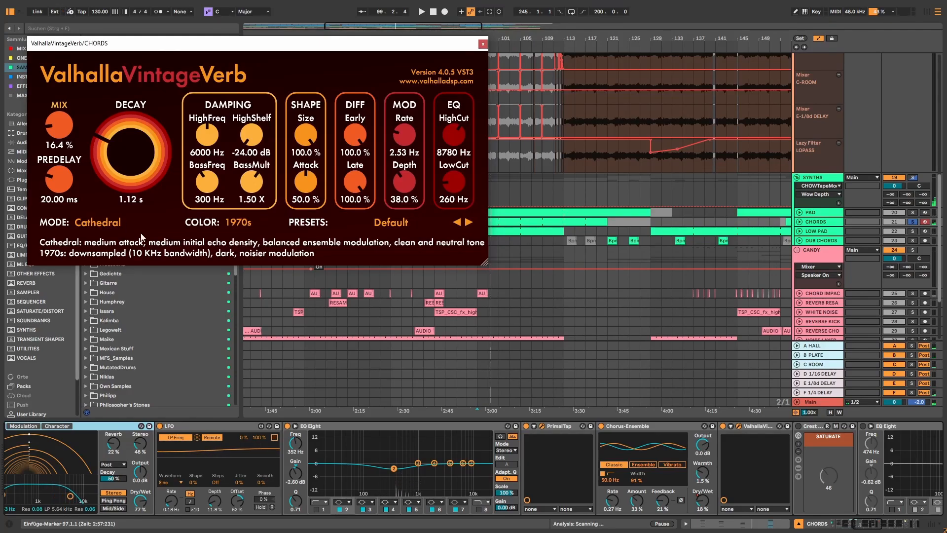
pyautogui.click(799, 426)
pyautogui.press('space')
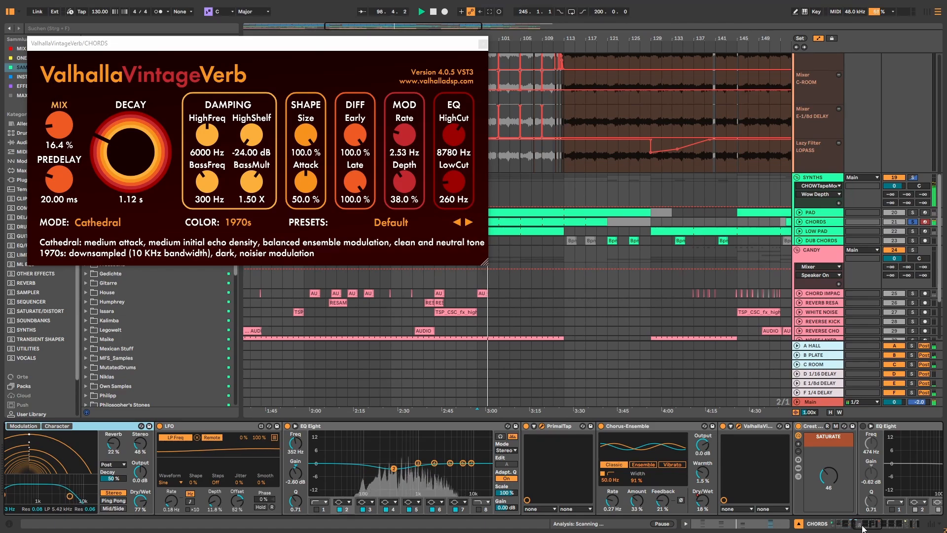
pyautogui.press('space')
# Enable the three EQ Eights following the saturation while listening
pyautogui.moveTo(862, 525); pyautogui.dragTo(883, 526)
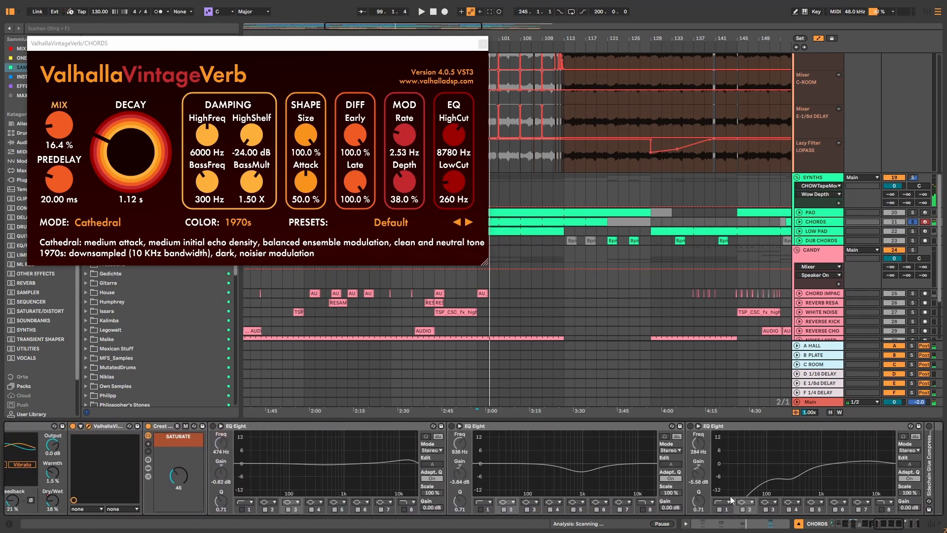
pyautogui.click(213, 426)
pyautogui.press('space')
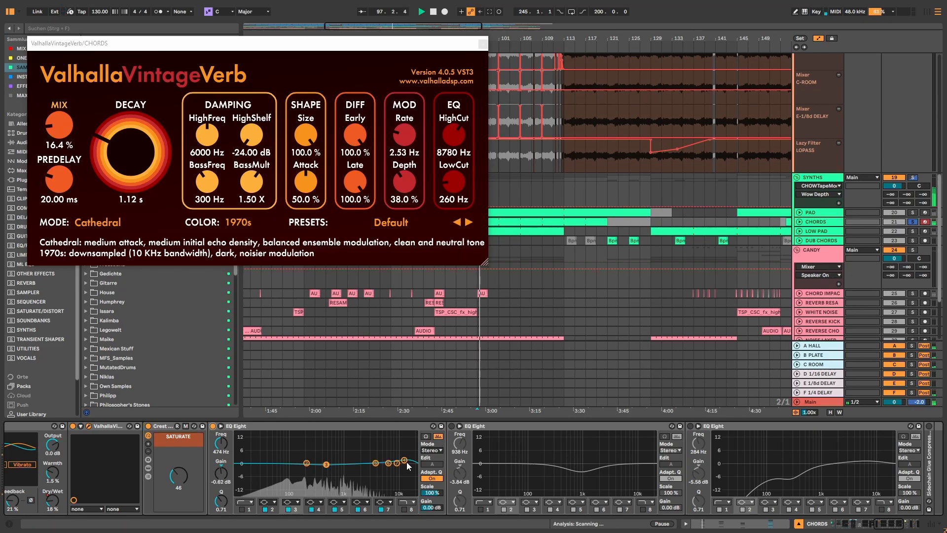
pyautogui.click(451, 426)
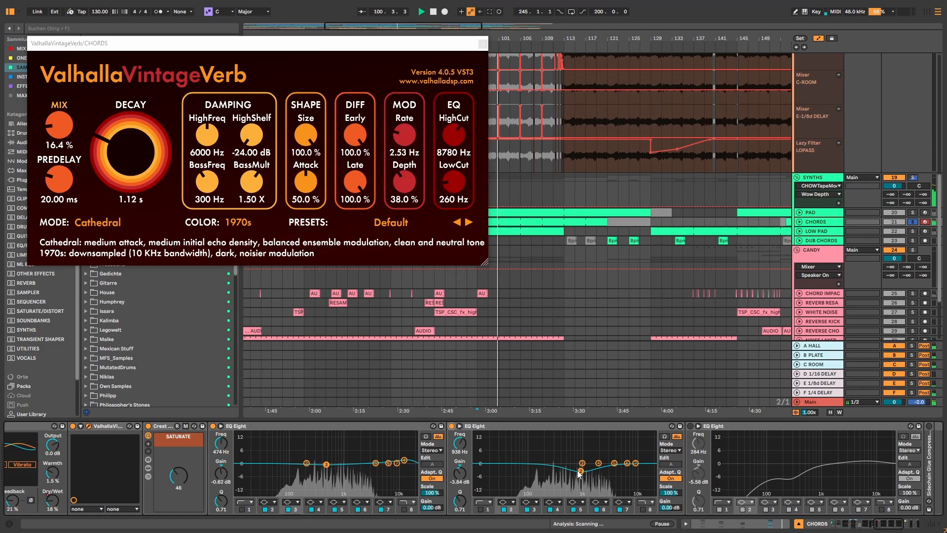
pyautogui.click(690, 426)
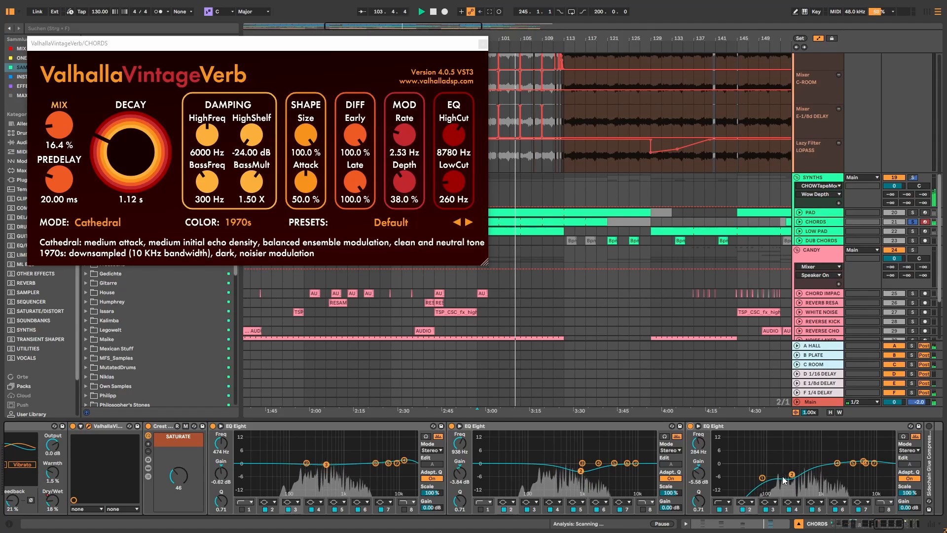
pyautogui.press('space')
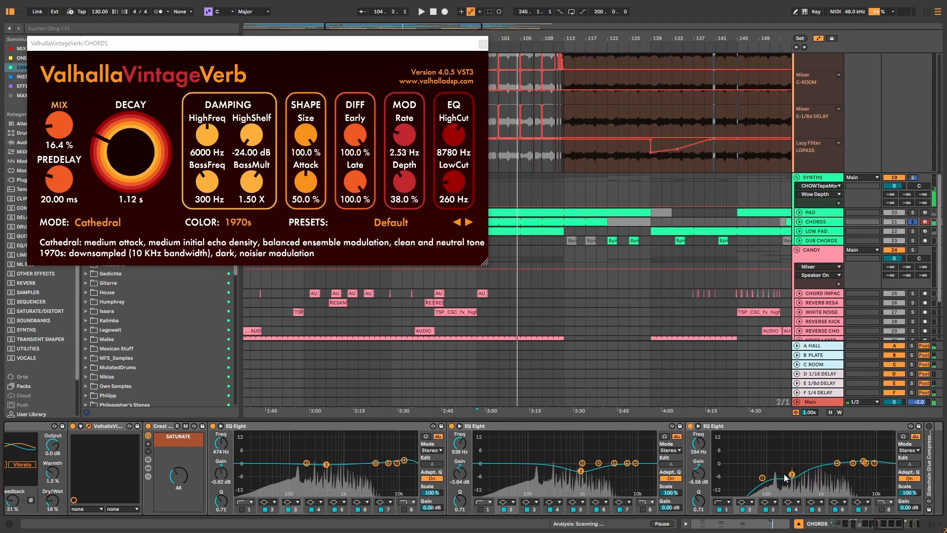
# Unfold the Sidechain Glue Compressor, then solo the PAD track instead of CHORDS
pyautogui.click(874, 525)
pyautogui.click(888, 525)
pyautogui.click(899, 524)
pyautogui.doubleClick(630, 428)
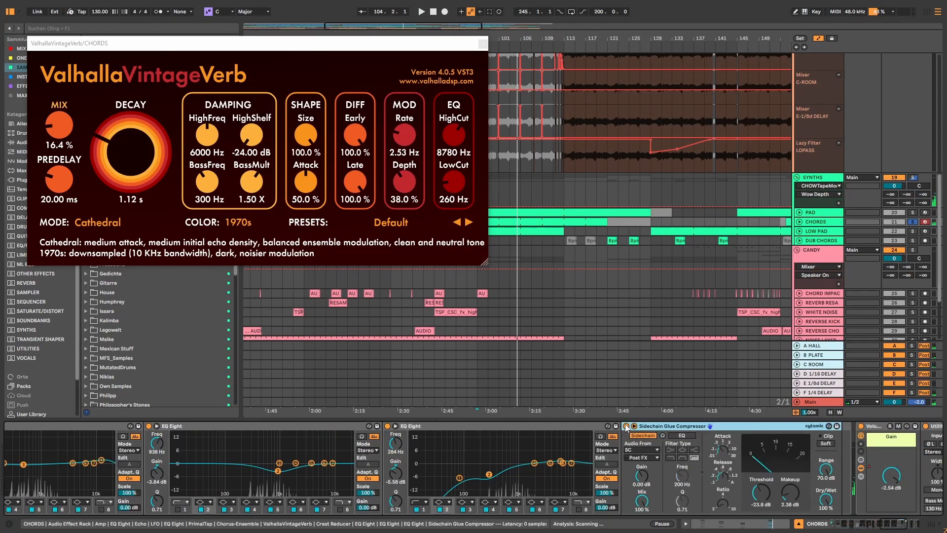
pyautogui.press('space')
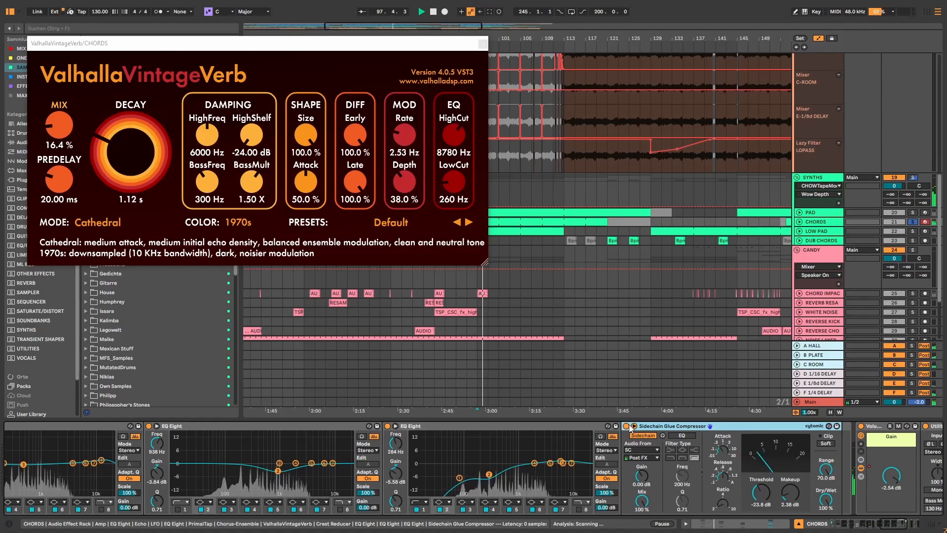
pyautogui.click(910, 212)
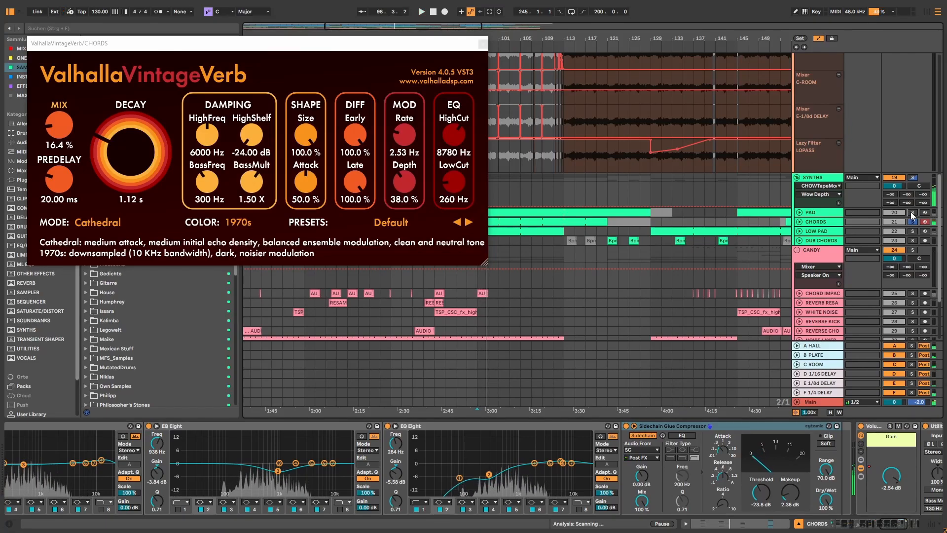
pyautogui.press('space')
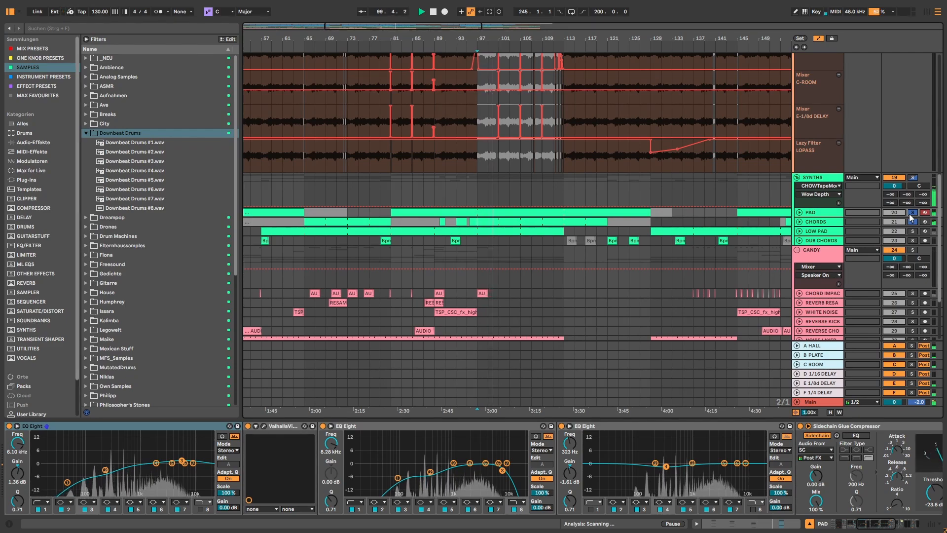
# Select and solo the LOW PAD track and play it back
pyautogui.press('space')
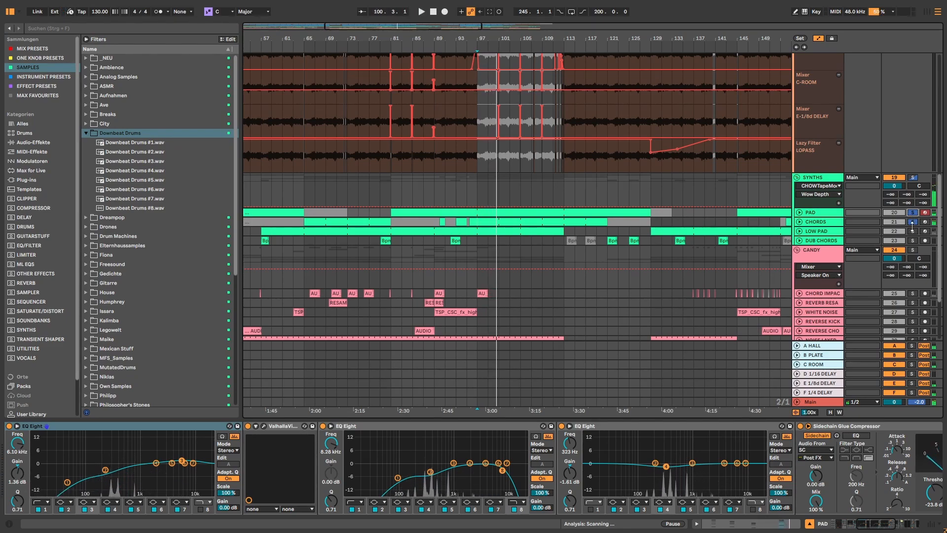
pyautogui.click(836, 231)
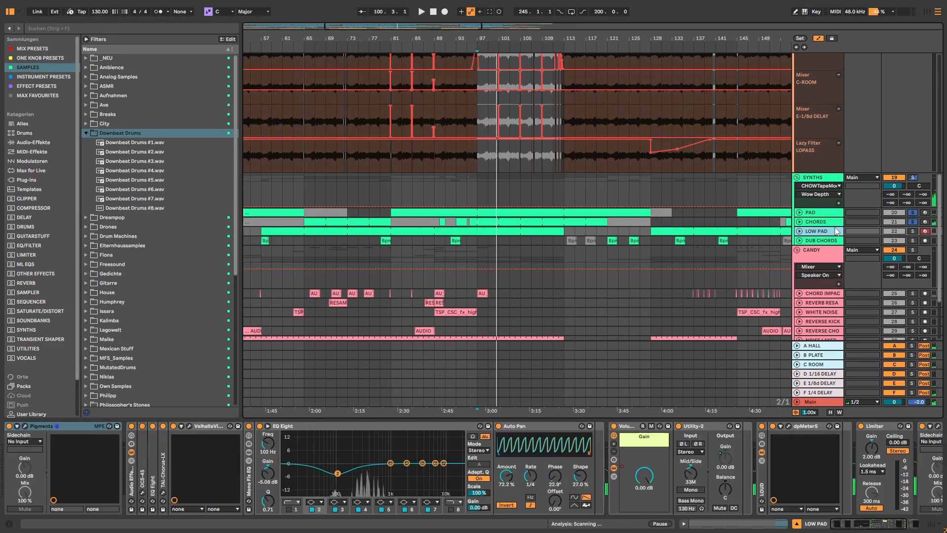
pyautogui.click(913, 231)
pyautogui.press('space')
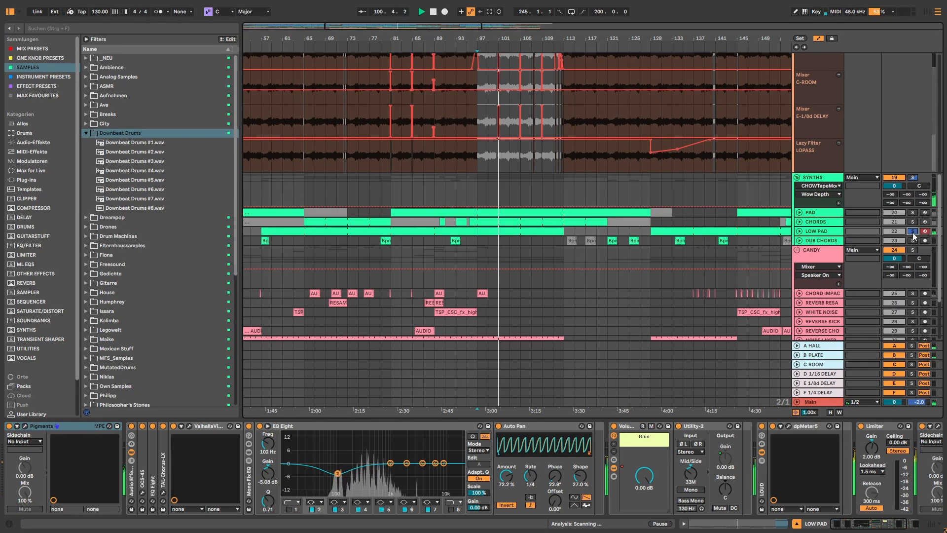
pyautogui.click(800, 231)
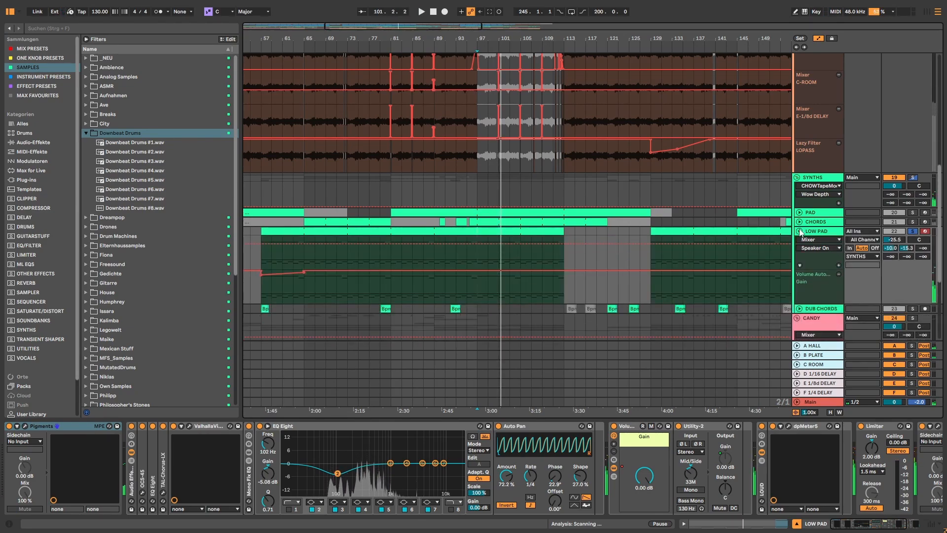
pyautogui.click(800, 231)
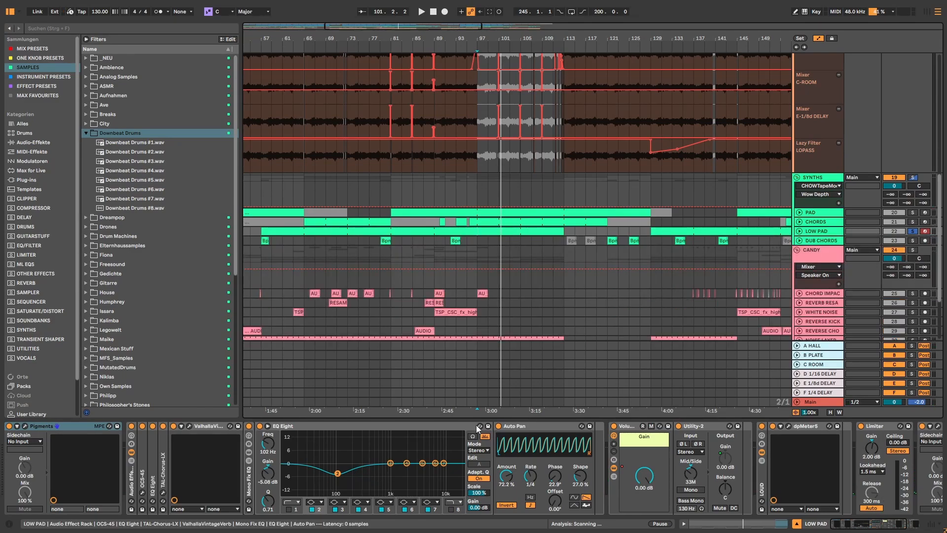
# Compare LOW PAD with its effect rack off, then enable the rack's EQ Eight
pyautogui.click(131, 426)
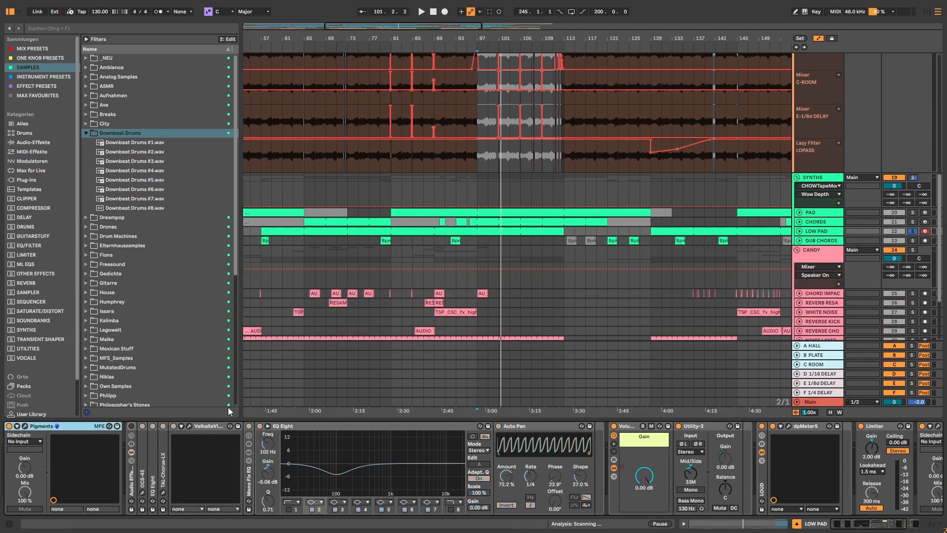
pyautogui.press('space')
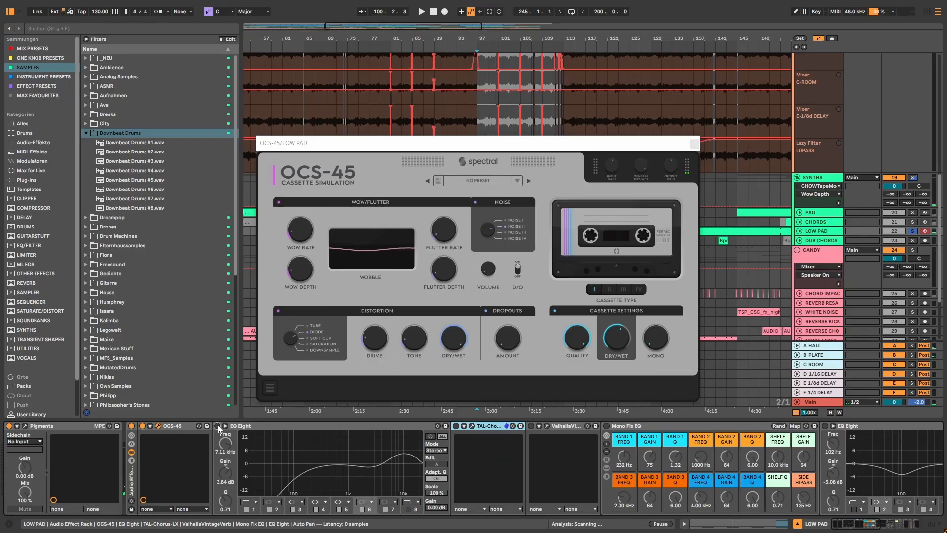
pyautogui.click(218, 426)
# Play the arrangement to audition the LOW PAD effect chain
pyautogui.press('space')
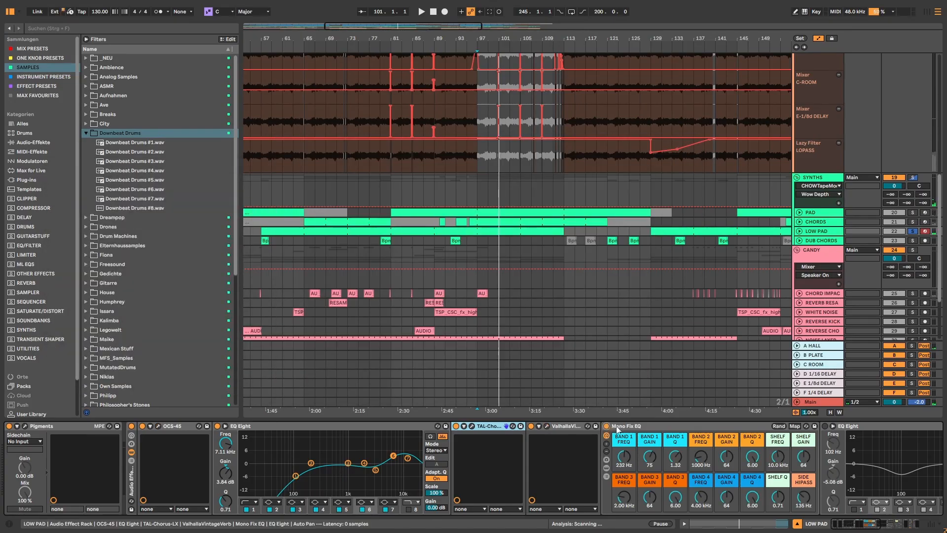
pyautogui.press('space')
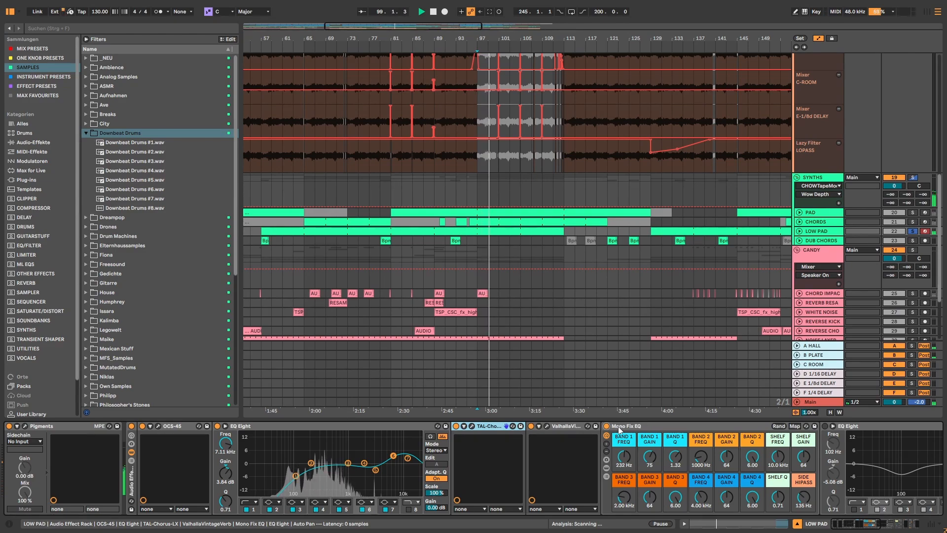
pyautogui.press('space')
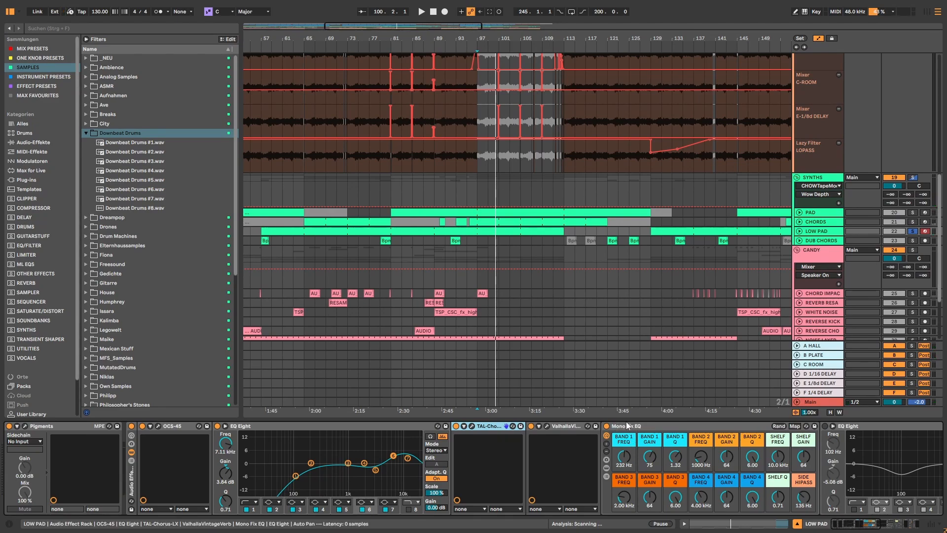
pyautogui.moveTo(851, 525); pyautogui.dragTo(875, 531)
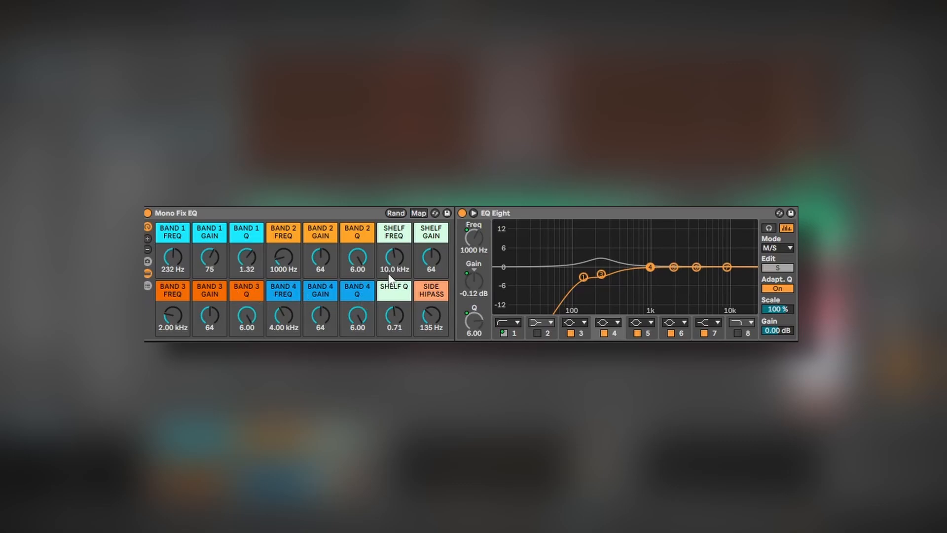
pyautogui.moveTo(323, 262); pyautogui.dragTo(323, 256)
pyautogui.doubleClick(322, 256)
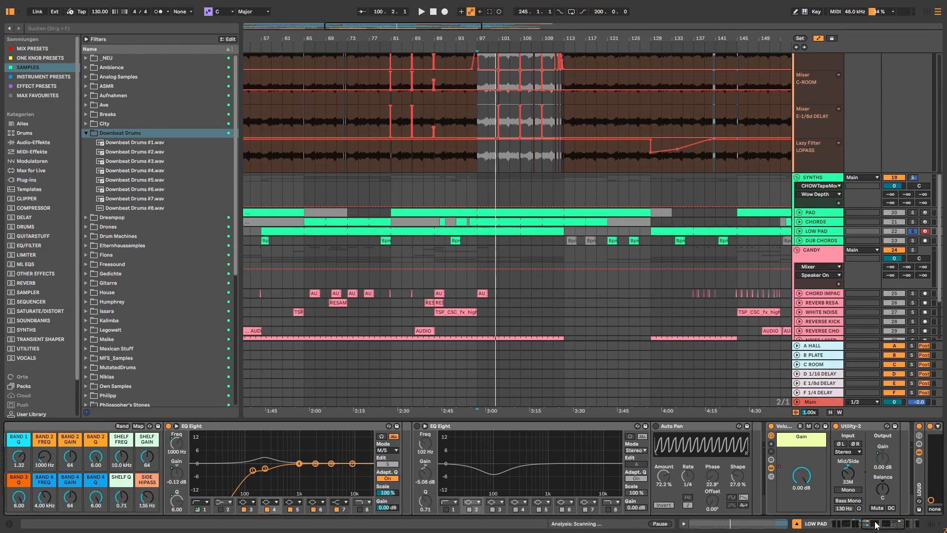
# A/B LOW PAD's Mono Fix EQ rack during playback, leave it on, and fold its inner EQ Eight
pyautogui.moveTo(894, 522); pyautogui.dragTo(882, 523)
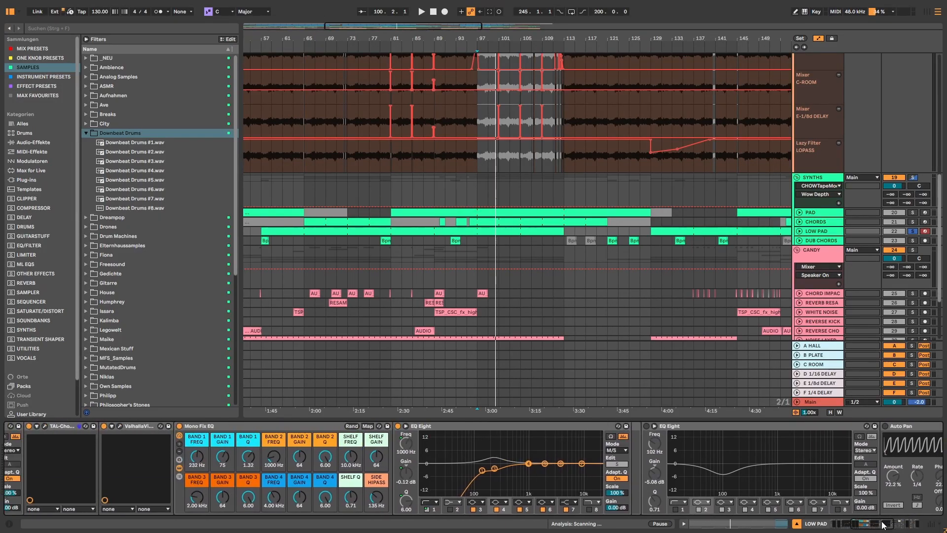
pyautogui.press('space')
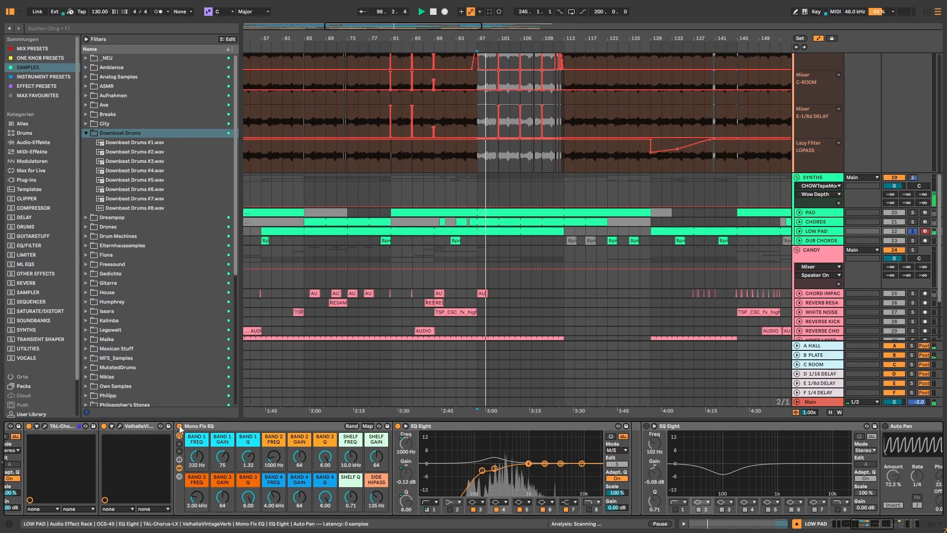
pyautogui.click(179, 425)
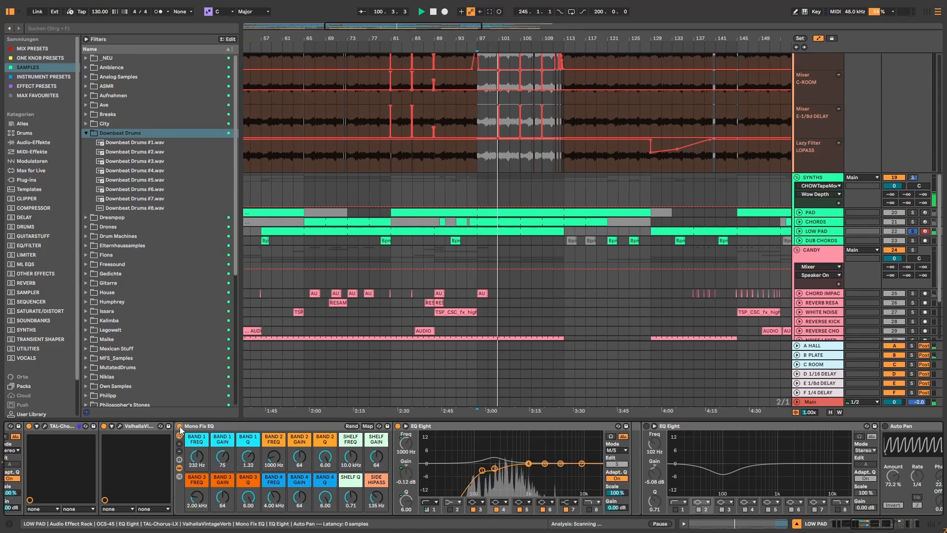
pyautogui.press('space')
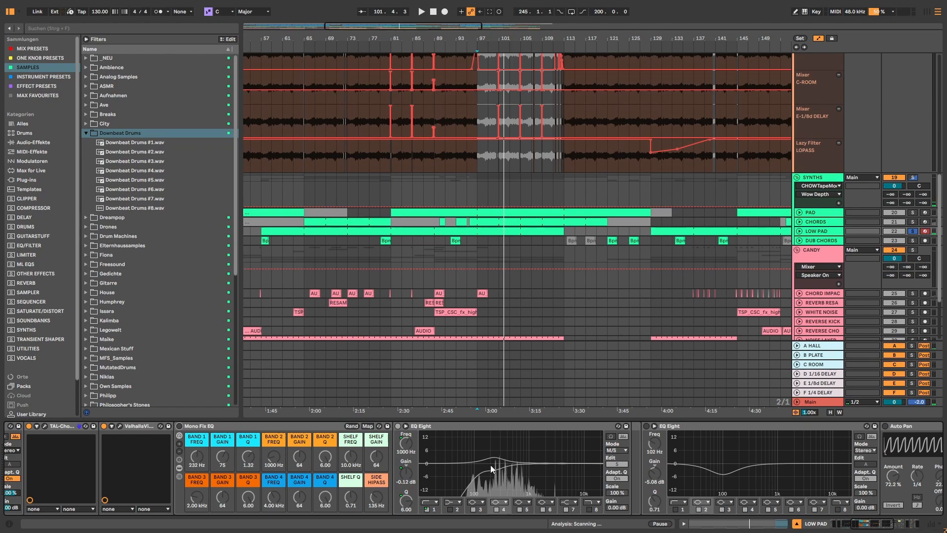
pyautogui.click(179, 426)
pyautogui.press('space')
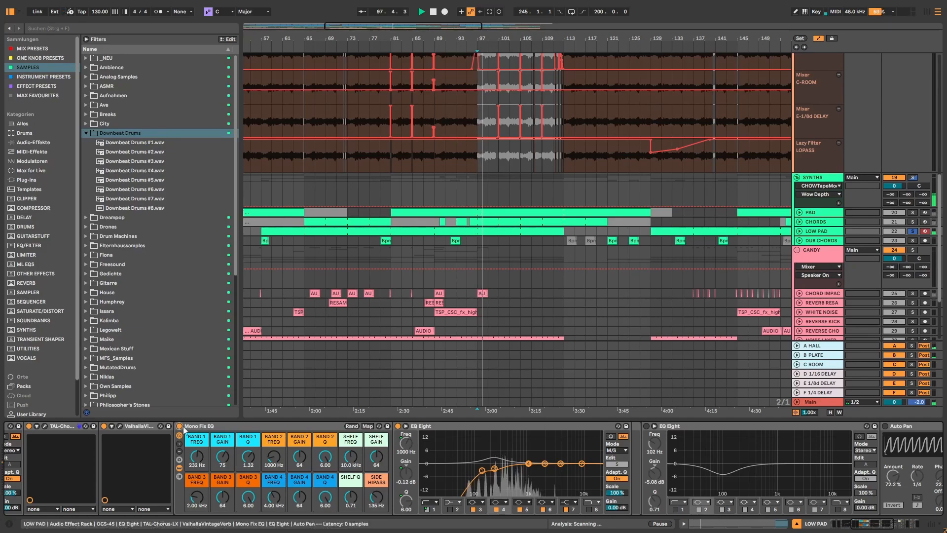
pyautogui.click(179, 426)
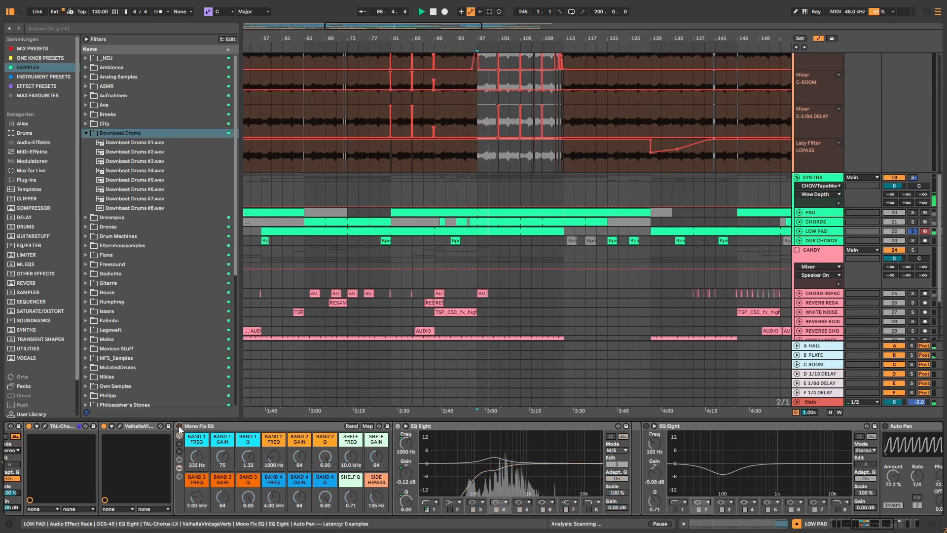
pyautogui.click(179, 426)
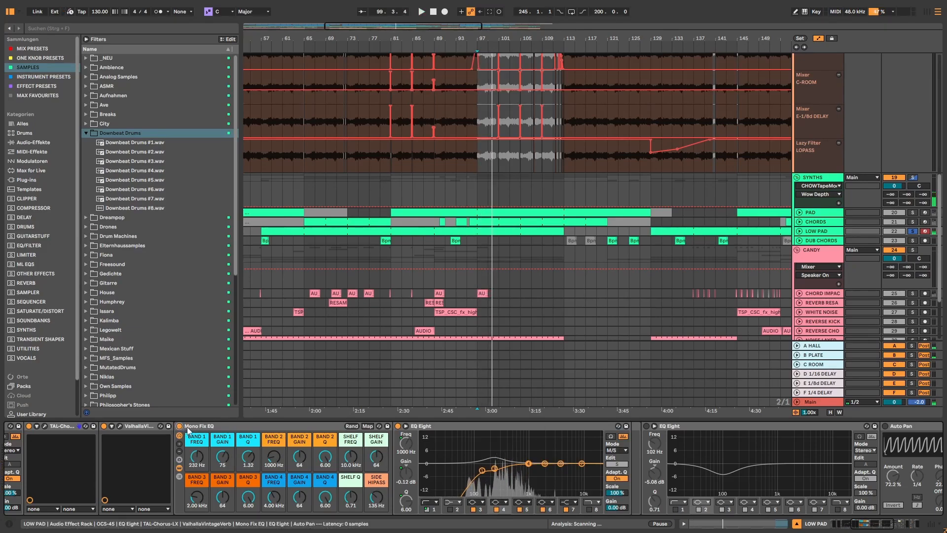
pyautogui.click(179, 466)
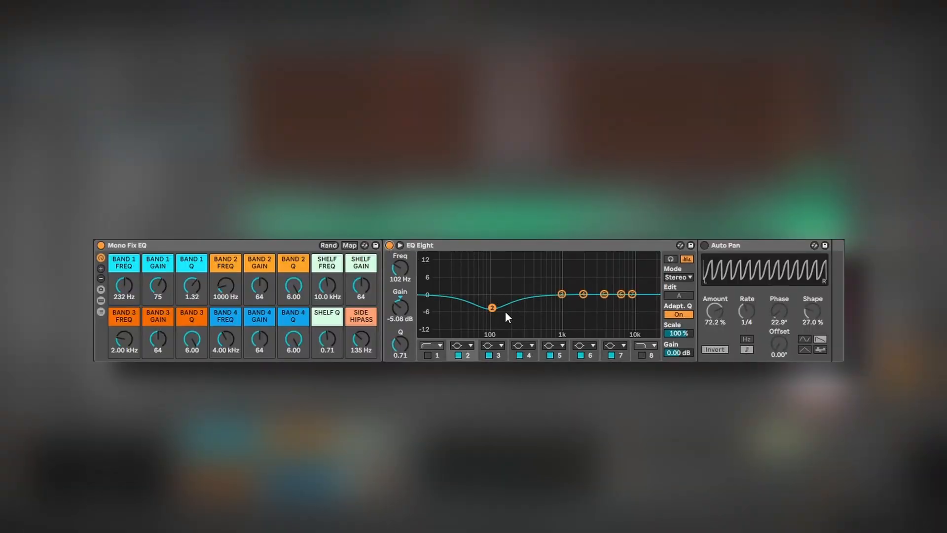
# Enable Auto Pan on LOW PAD, A/B it, and try 0° phase before returning to 22.9°
pyautogui.press('space')
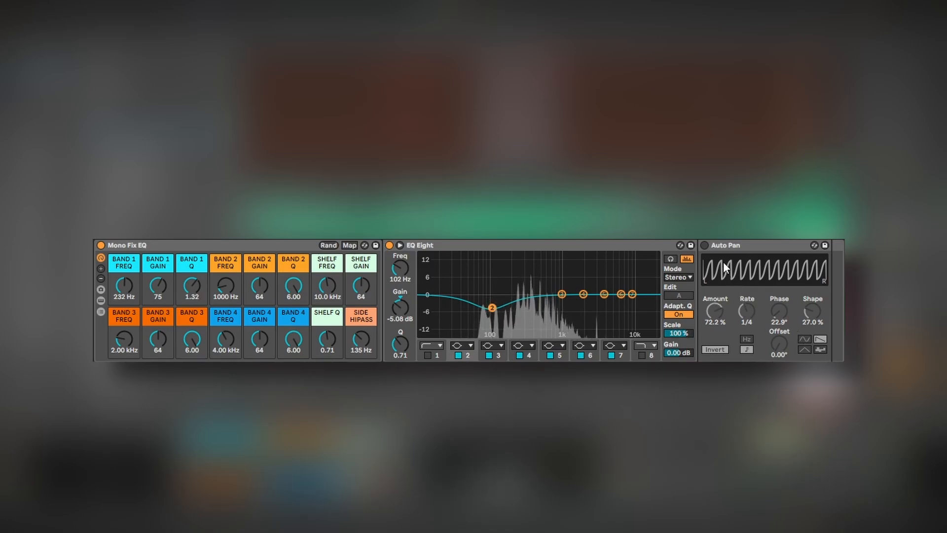
pyautogui.click(705, 245)
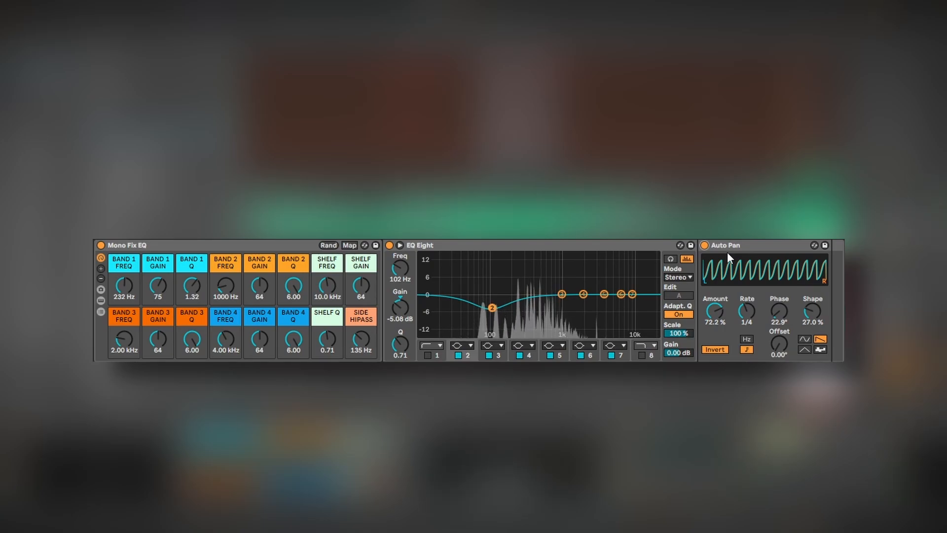
pyautogui.click(704, 248)
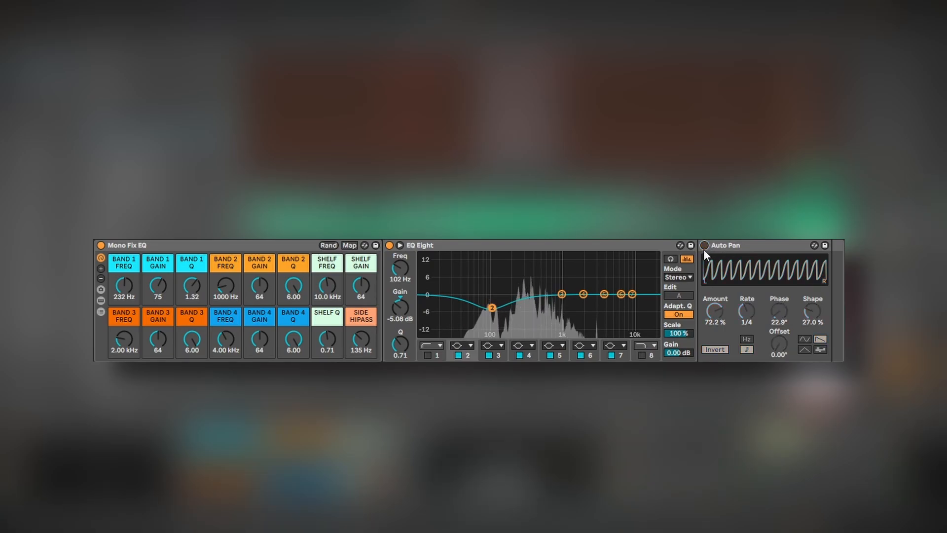
pyautogui.click(704, 249)
pyautogui.moveTo(777, 317); pyautogui.dragTo(777, 333)
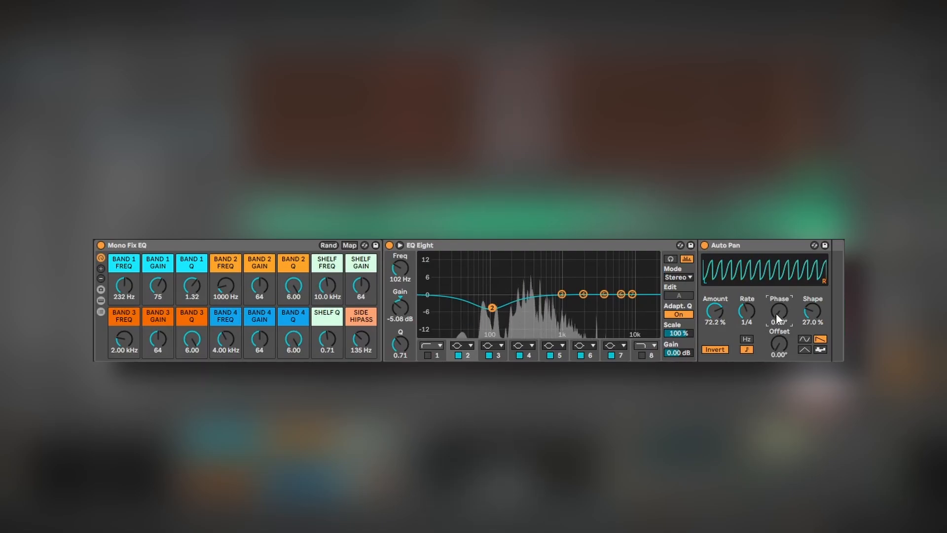
pyautogui.moveTo(775, 314); pyautogui.dragTo(776, 308)
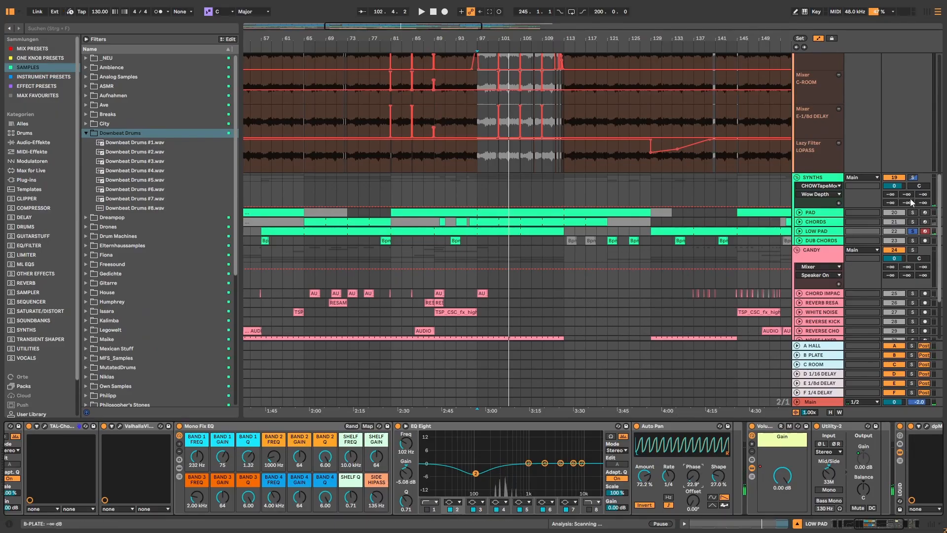
# Audition PAD and CHORDS soloed alongside LOW PAD, then solo DUB CHORDS instead
pyautogui.click(913, 212)
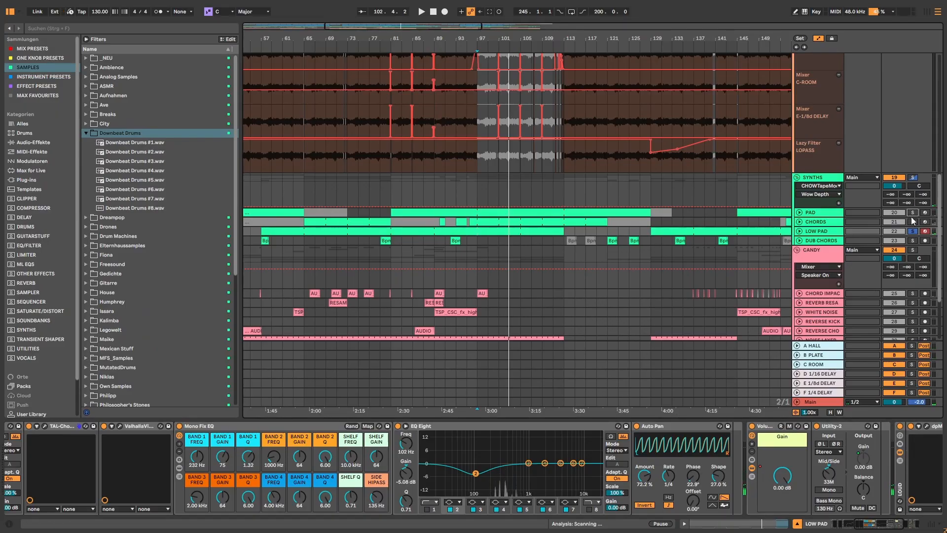
pyautogui.keyDown('ctrl'); pyautogui.click(913, 222); pyautogui.keyUp('ctrl')
pyautogui.keyDown('ctrl'); pyautogui.click(913, 231); pyautogui.keyUp('ctrl')
pyautogui.press('space')
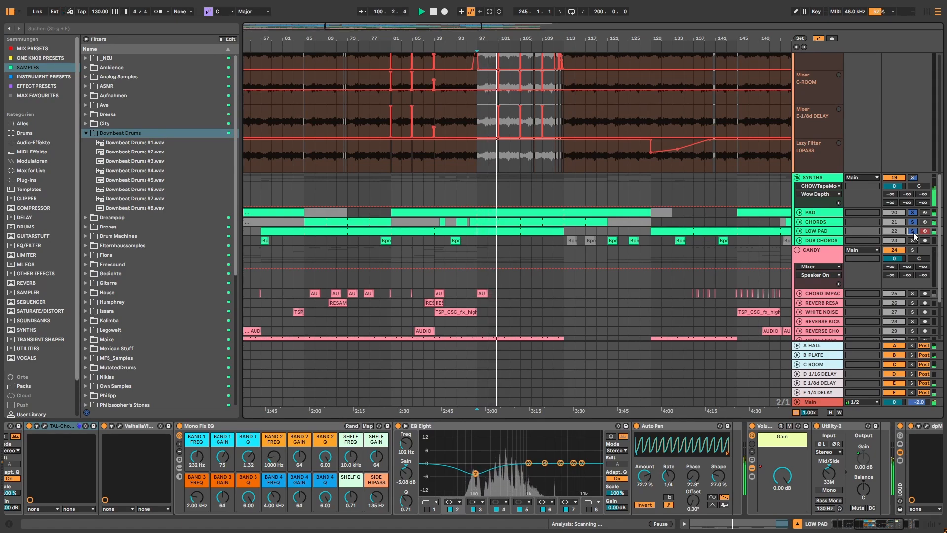
pyautogui.press('space')
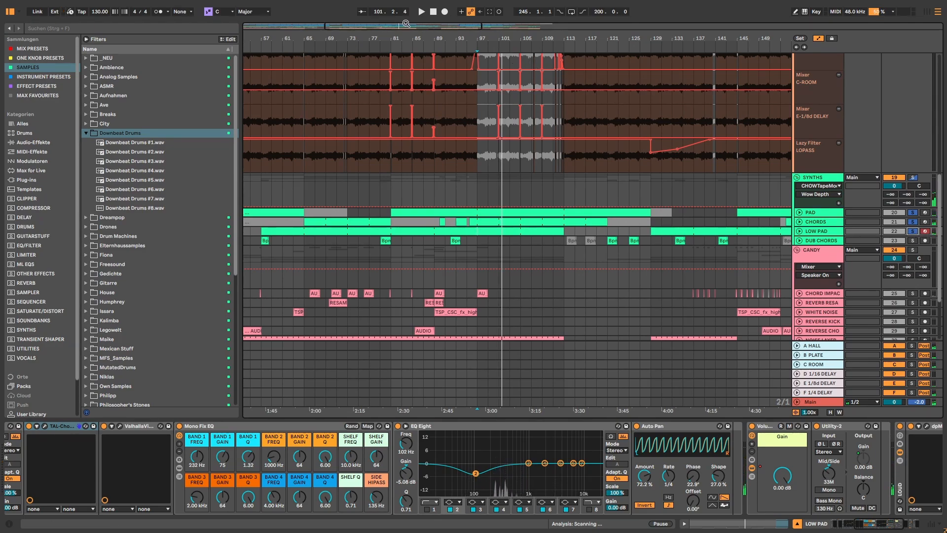
pyautogui.moveTo(406, 25); pyautogui.dragTo(389, 16)
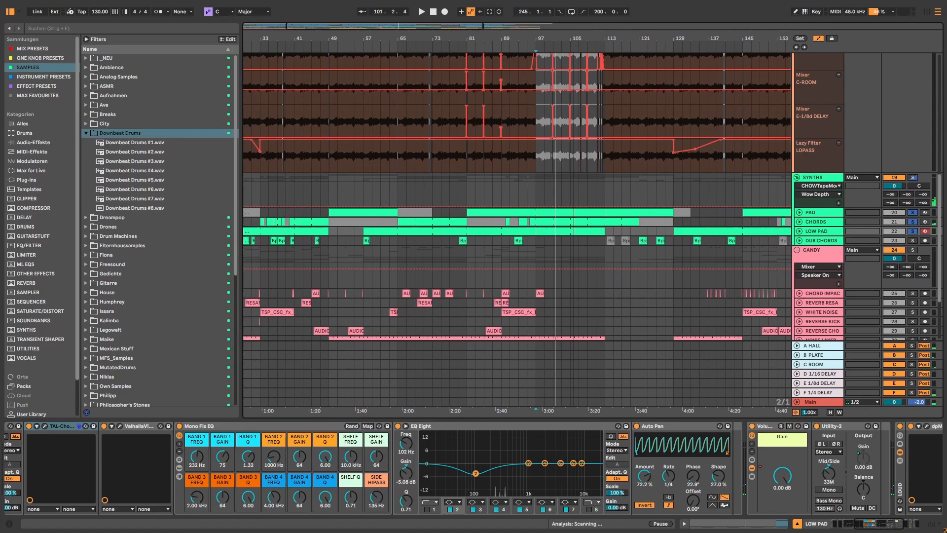
pyautogui.click(912, 241)
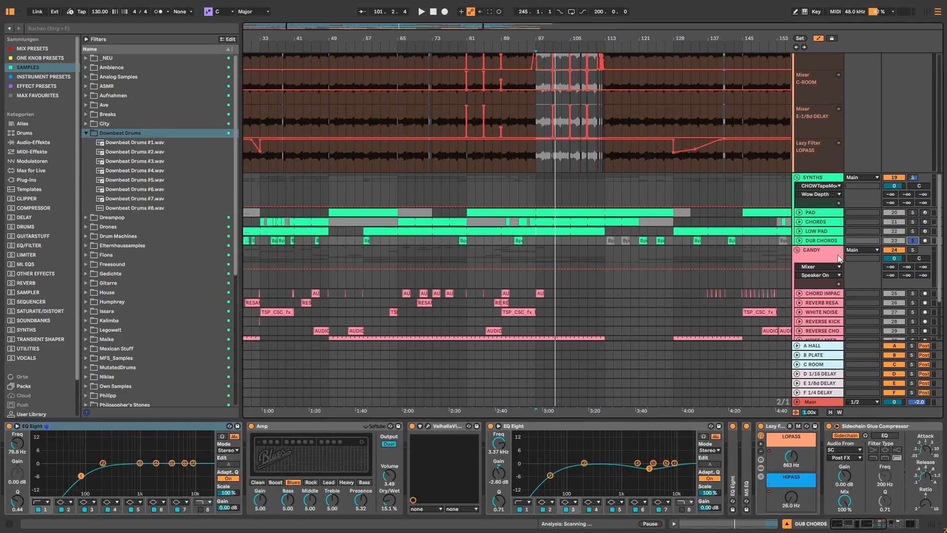
# Play DUB CHORDS from bars 79 and 92, then open the bar-79 Bpm118 Sedative chord loop's sample settings
pyautogui.click(457, 248)
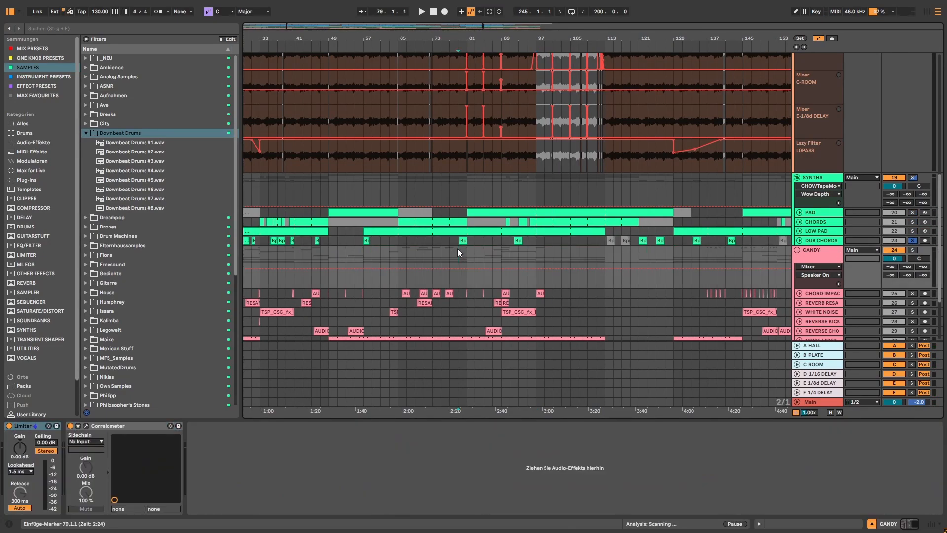
pyautogui.press('space')
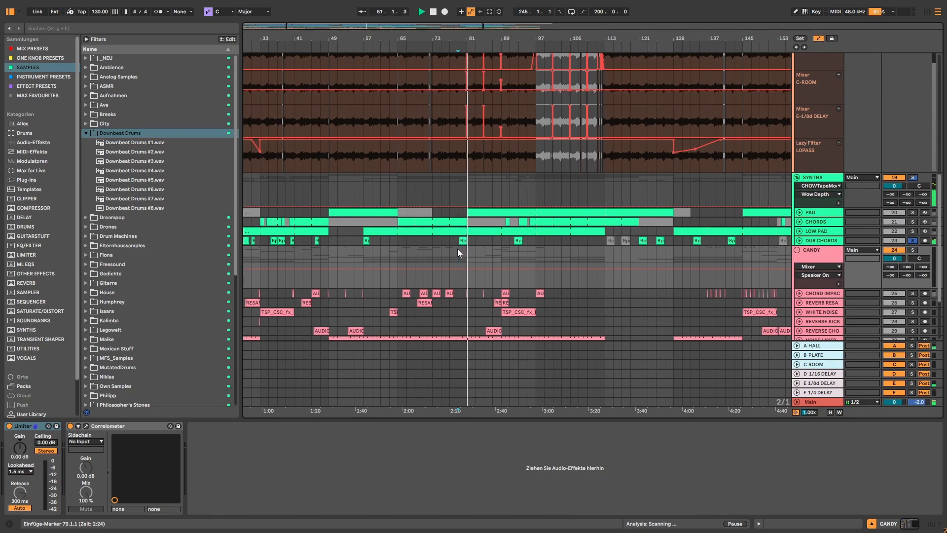
pyautogui.press('space')
pyautogui.click(578, 267)
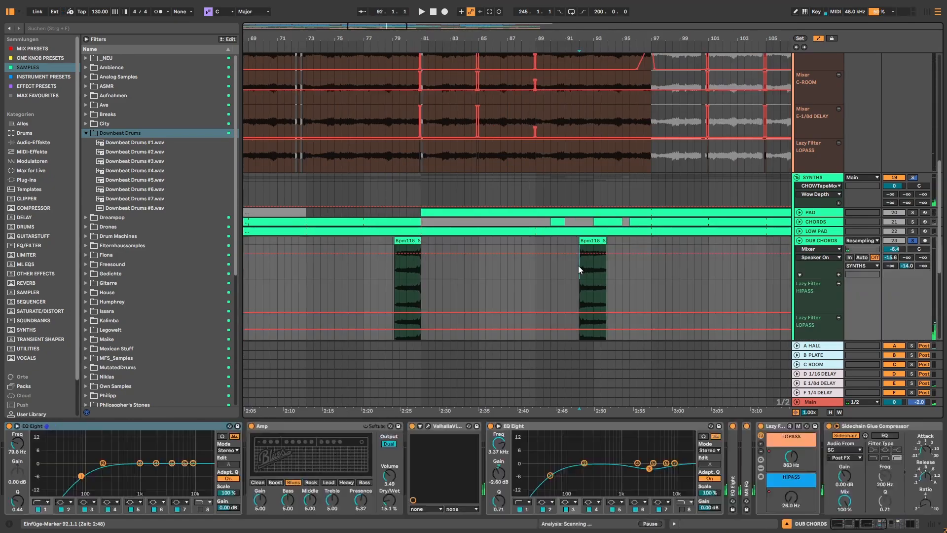
pyautogui.press('space')
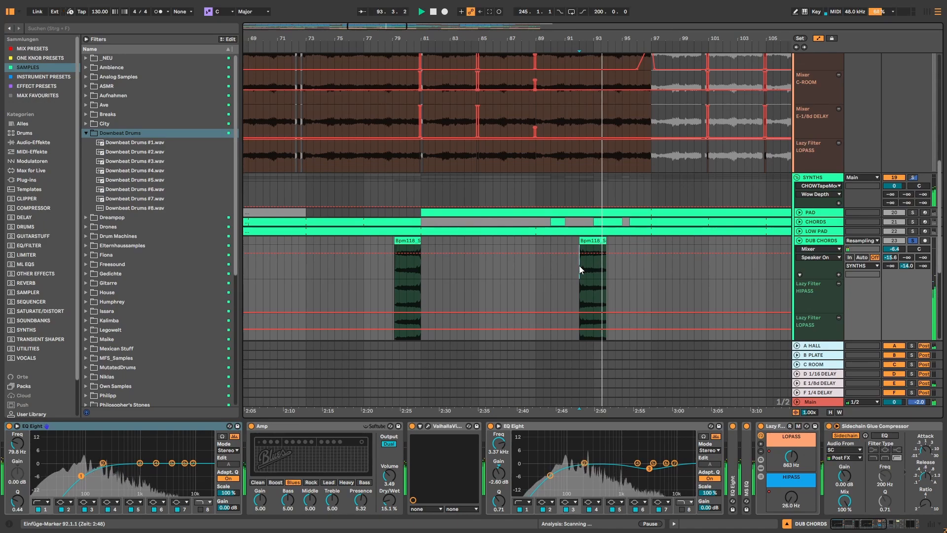
pyautogui.press('space')
pyautogui.click(415, 240)
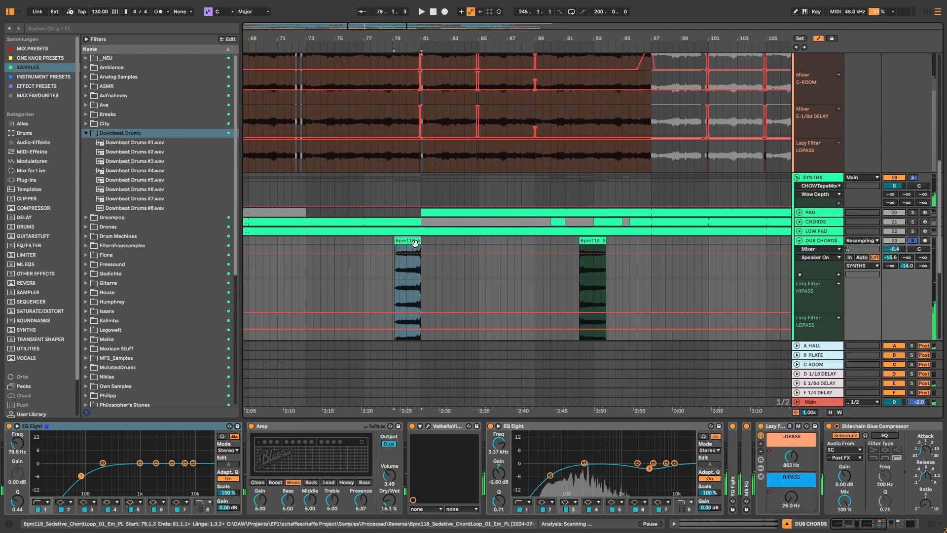
pyautogui.click(766, 525)
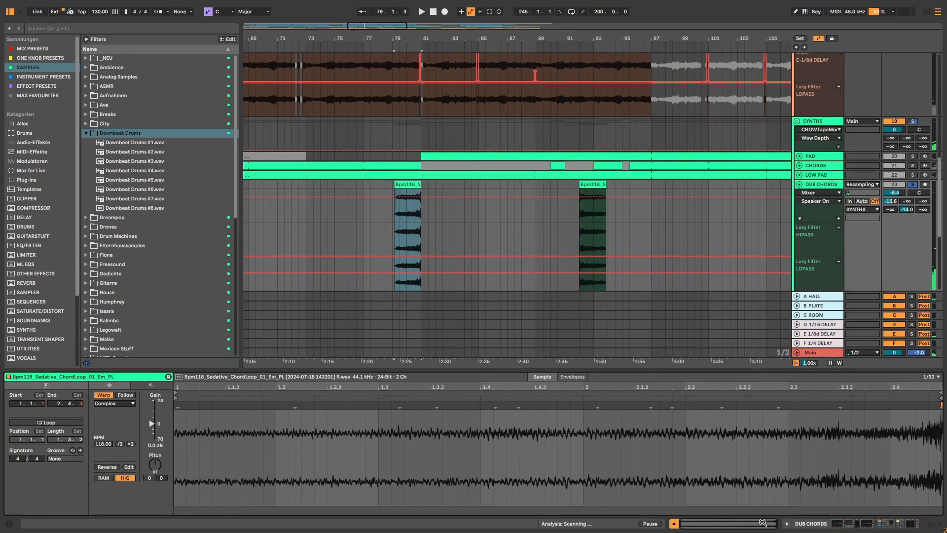
# Search the browser for 'sedat' and preview the first Sedative ChordLoop result
pyautogui.hotkey('ctrl', 'f')
pyautogui.write('sedat')
pyautogui.click(164, 68)
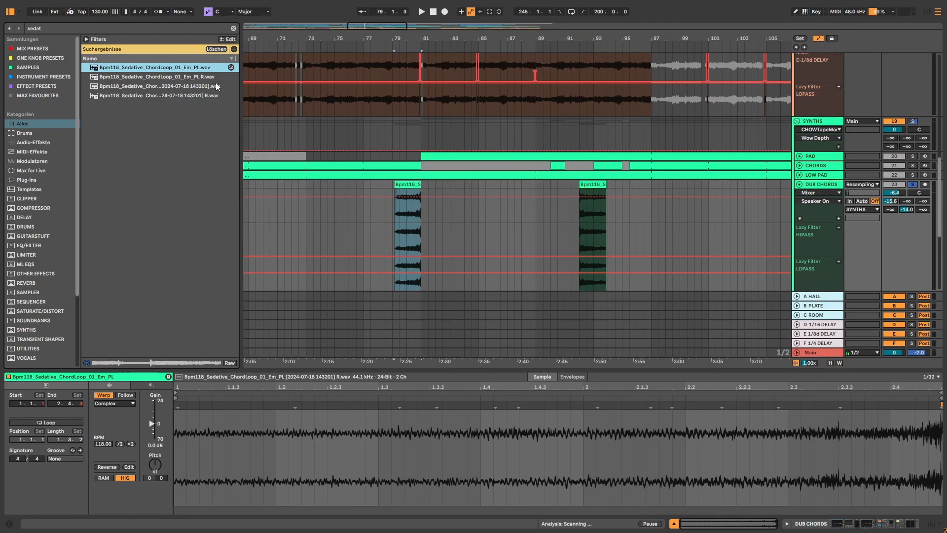
pyautogui.click(232, 29)
# Return to the DUB CHORDS devices and play the track from bar 91.3
pyautogui.click(890, 525)
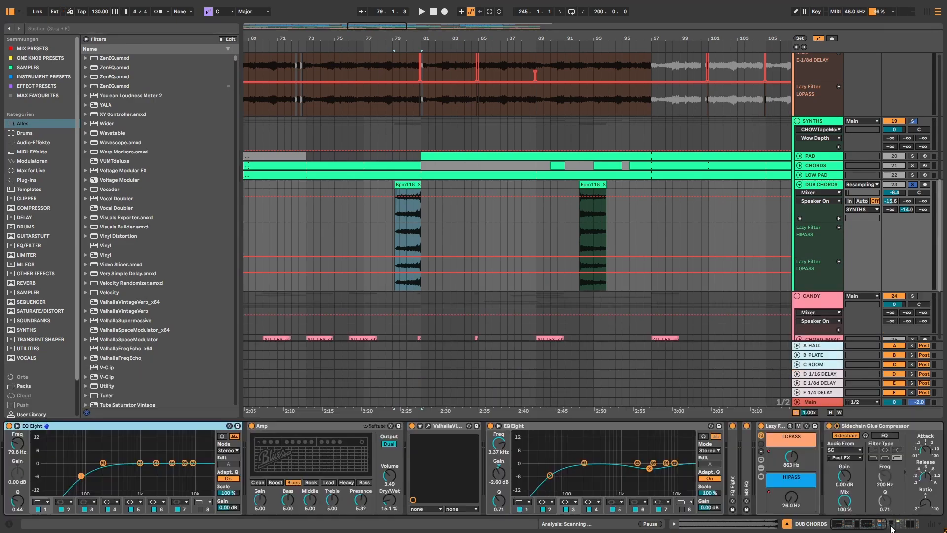
pyautogui.click(826, 185)
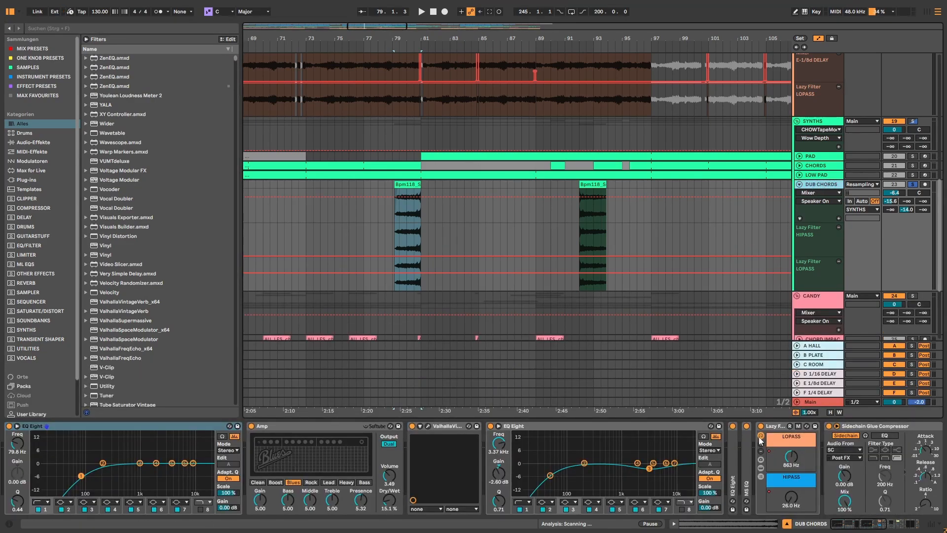
pyautogui.click(584, 214)
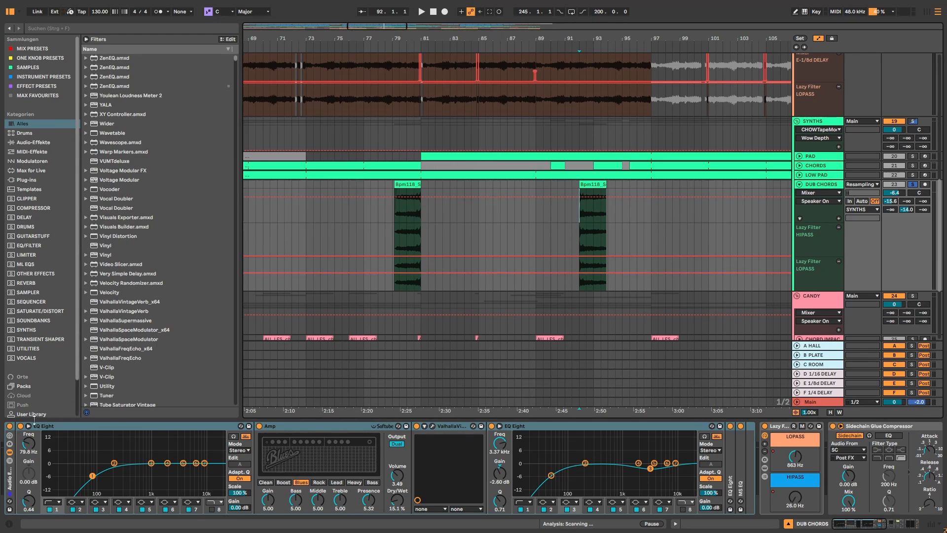
pyautogui.press('space')
pyautogui.click(10, 427)
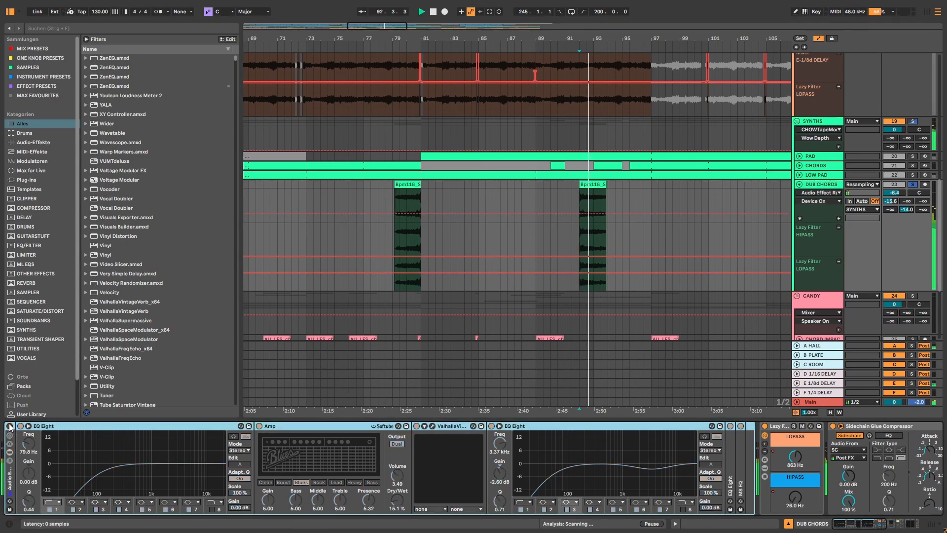
pyautogui.press('space')
pyautogui.press('space')
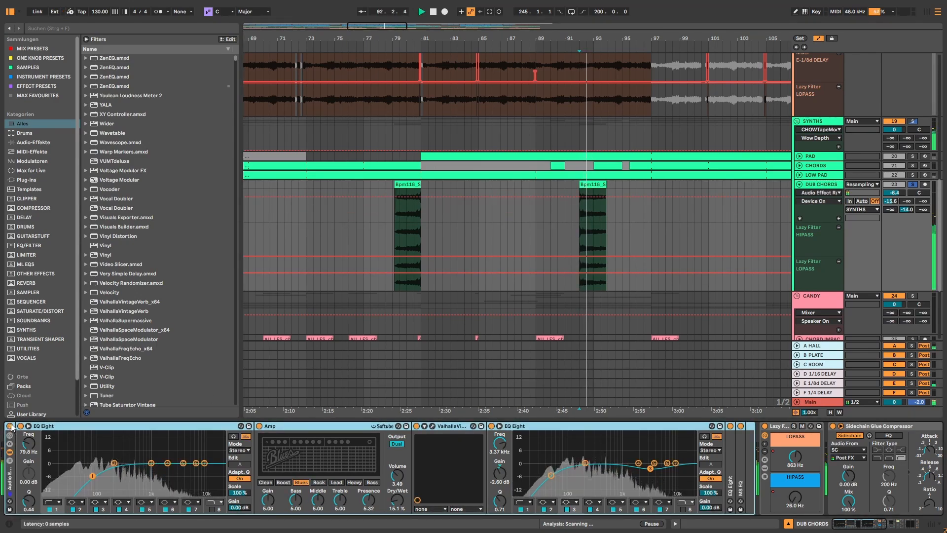
# Audition the second Bpm118 chord loop clip, then show the DUB CHORDS effect chain
pyautogui.doubleClick(598, 184)
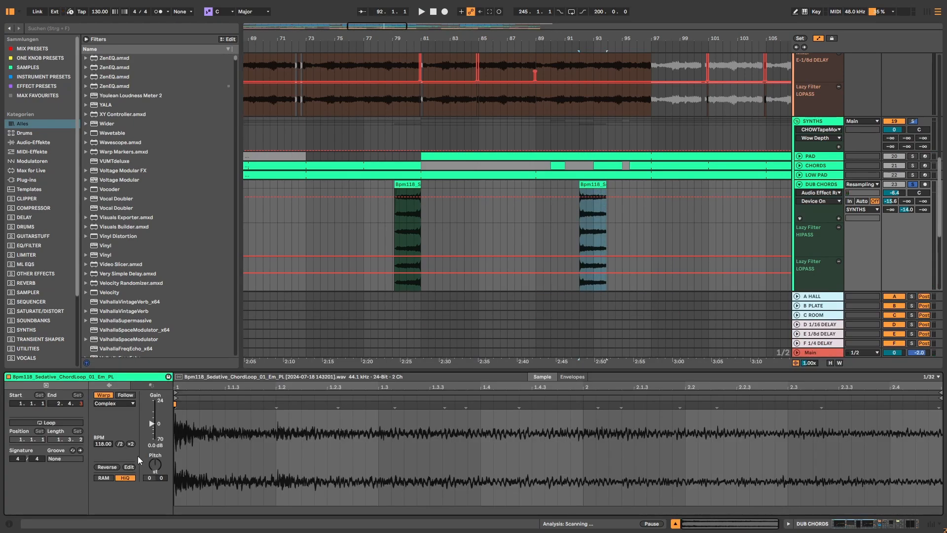
pyautogui.press('space')
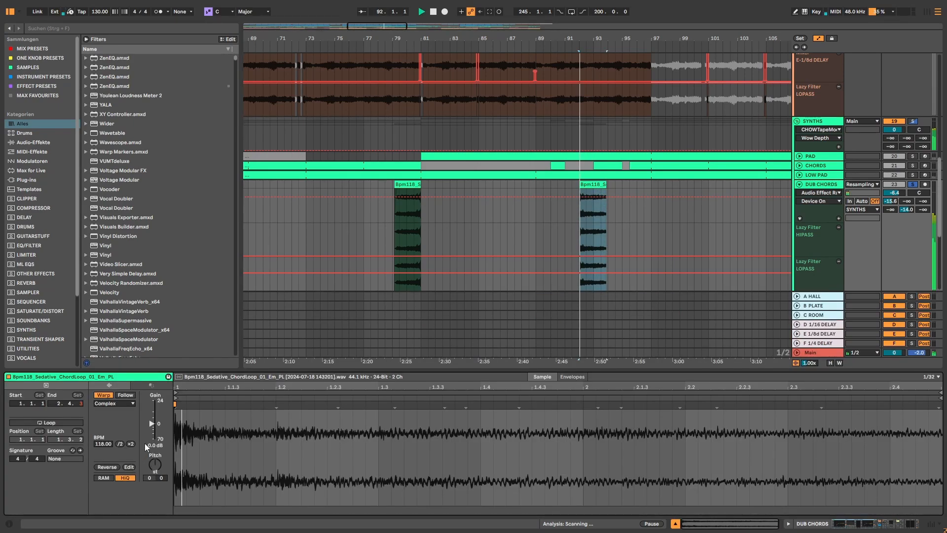
pyautogui.press('space')
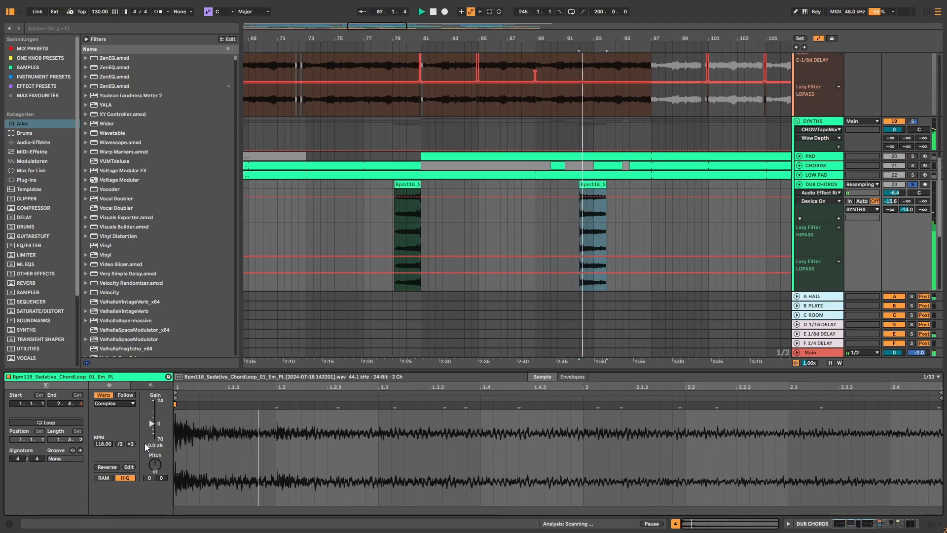
pyautogui.press('space')
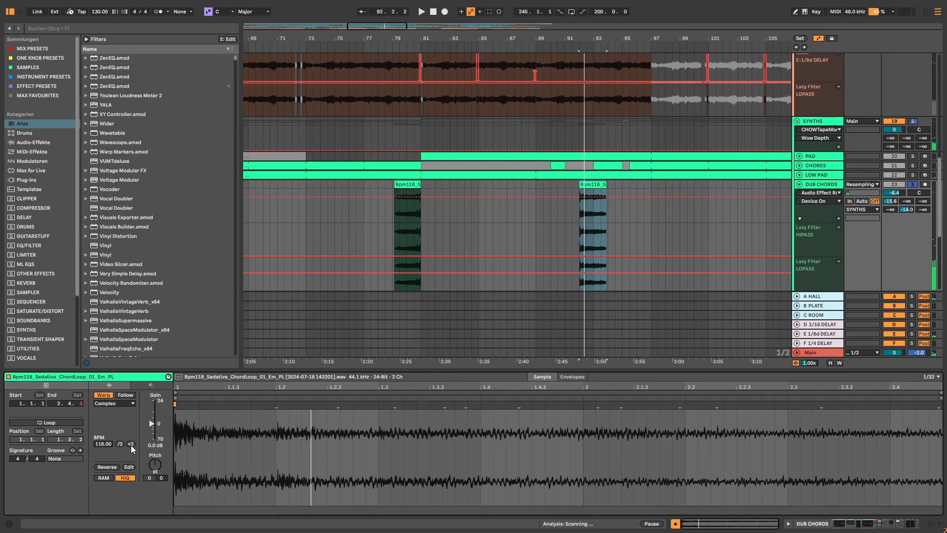
pyautogui.click(845, 523)
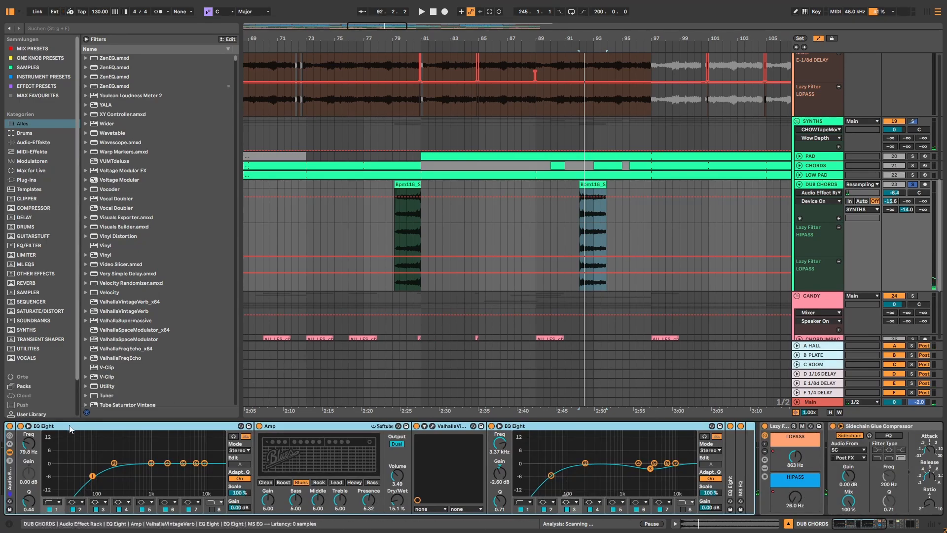
# Enable the first EQ Eight after an on/off comparison, switch on the Amp, and open ValhallaVintageVerb
pyautogui.click(24, 433)
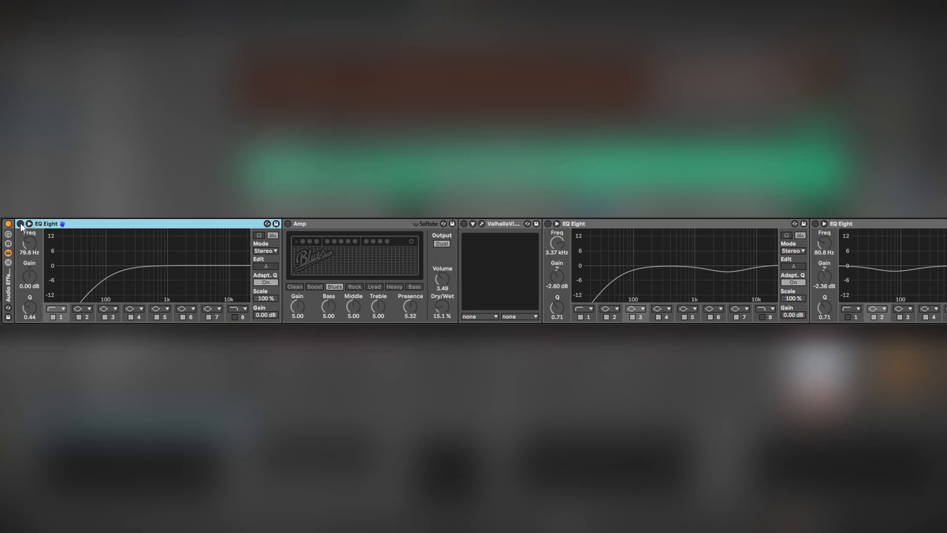
pyautogui.click(20, 223)
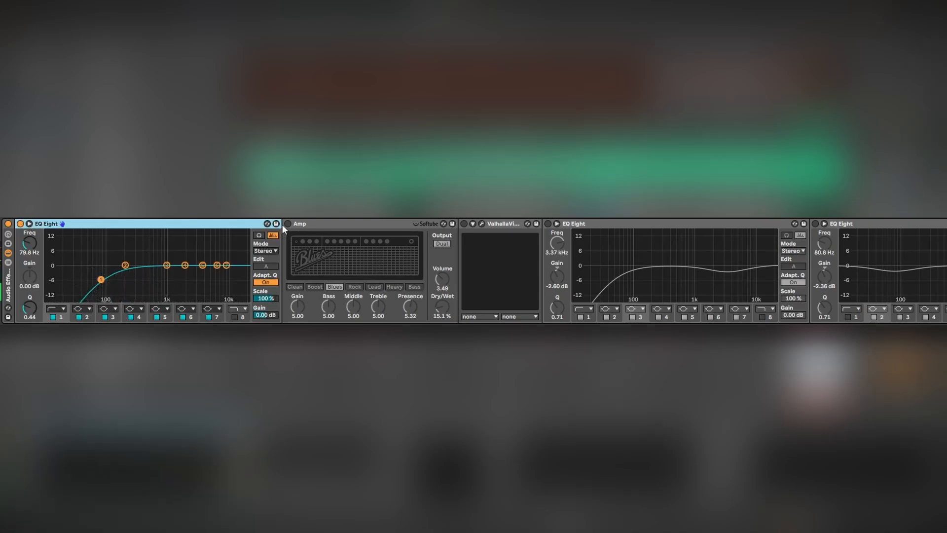
pyautogui.click(19, 223)
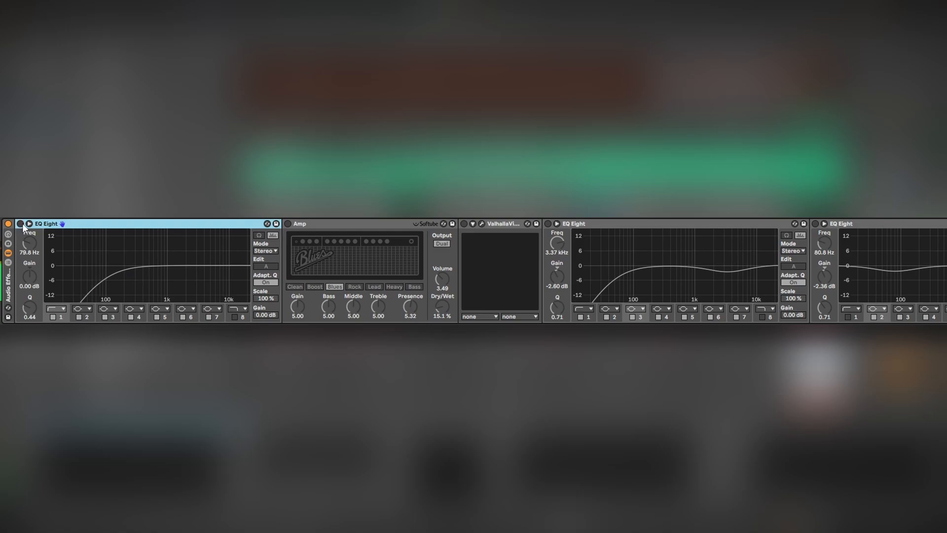
pyautogui.click(20, 223)
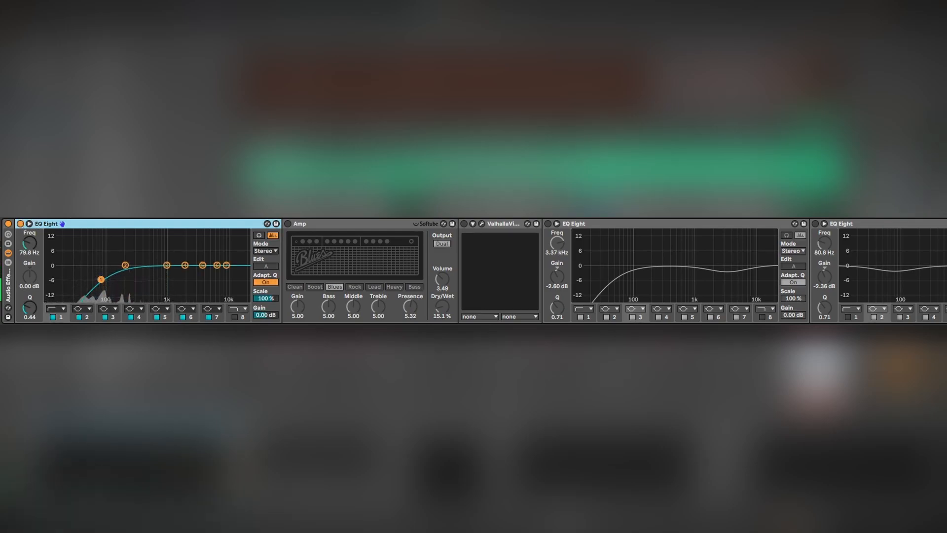
pyautogui.click(288, 224)
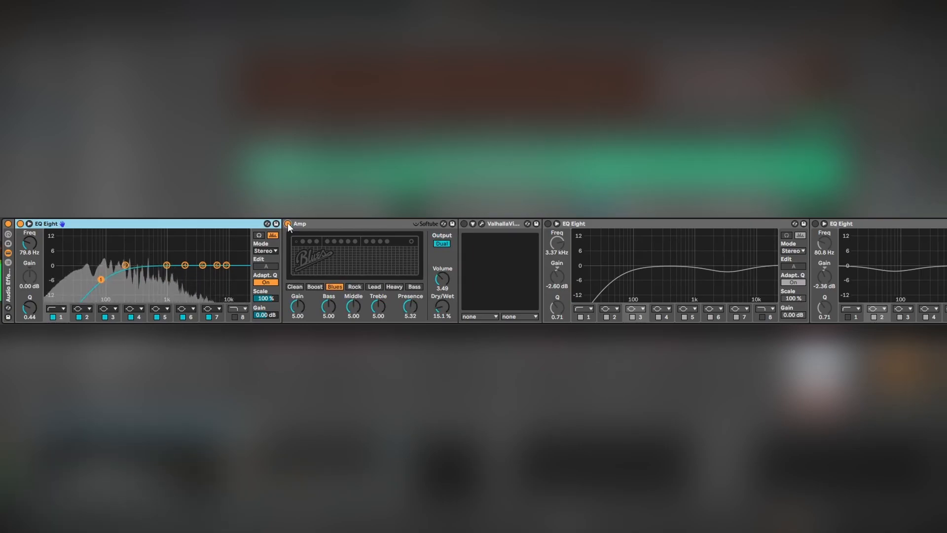
pyautogui.click(481, 224)
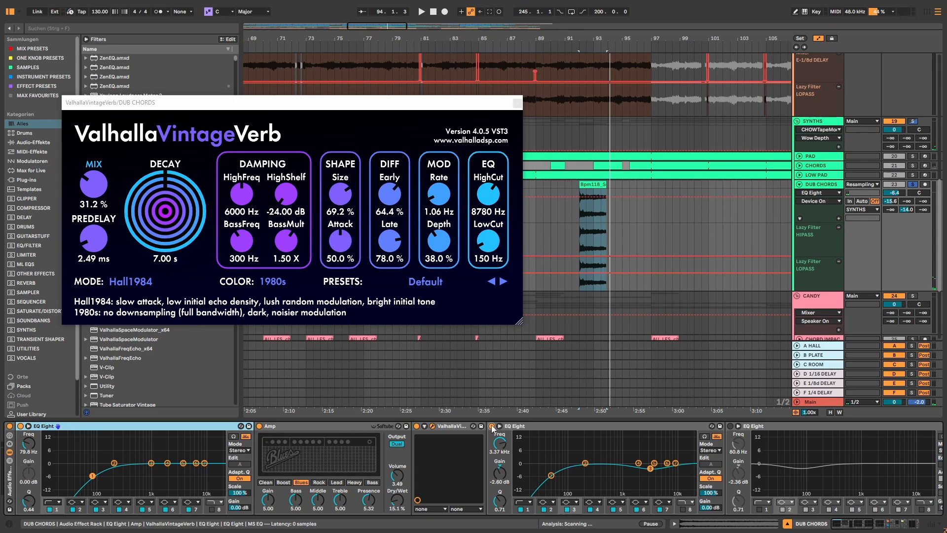
# Switch on the third EQ Eight and the MS EQ while playing DUB CHORDS
pyautogui.press('space')
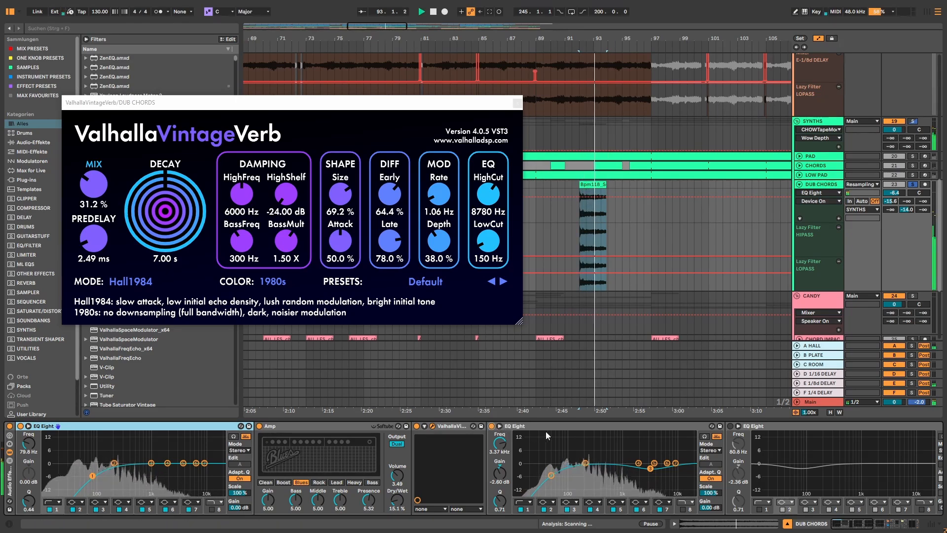
pyautogui.click(732, 426)
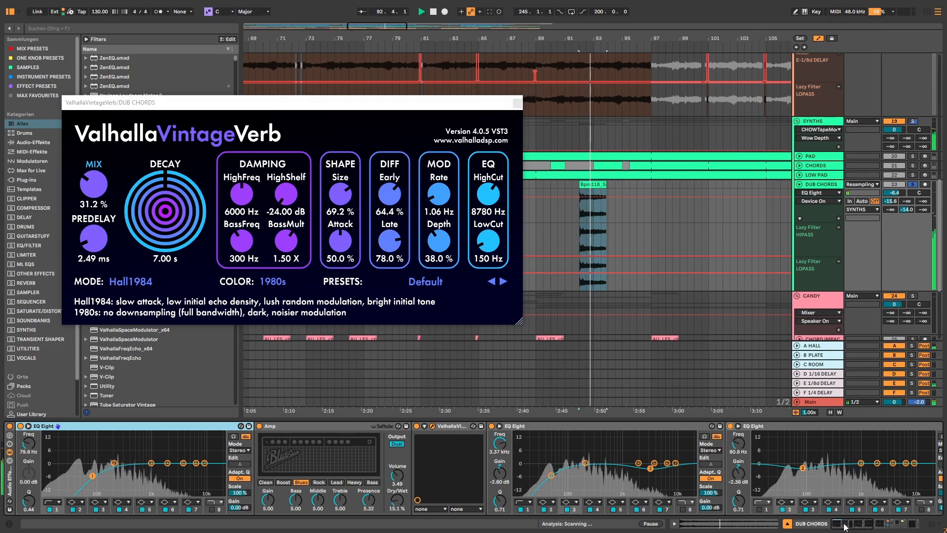
pyautogui.press('space')
pyautogui.moveTo(843, 526); pyautogui.dragTo(866, 527)
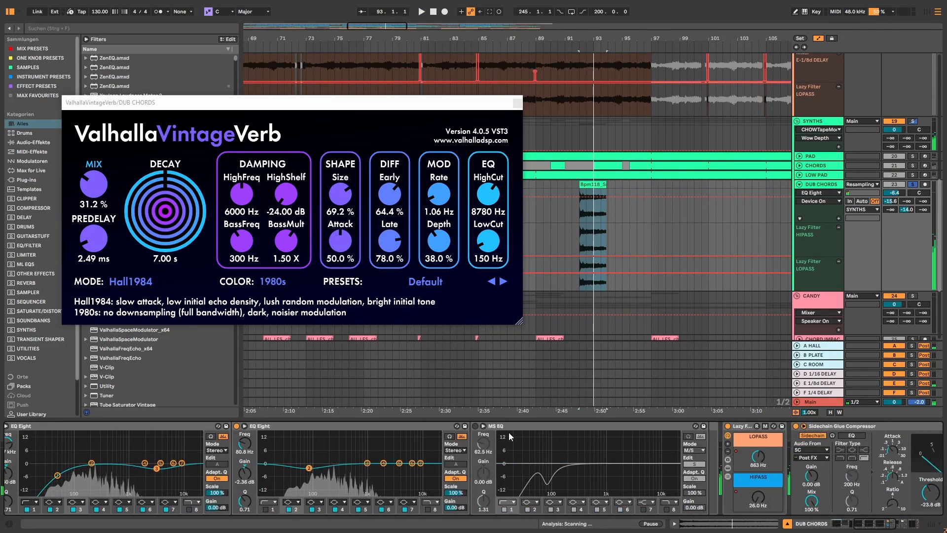
pyautogui.click(476, 426)
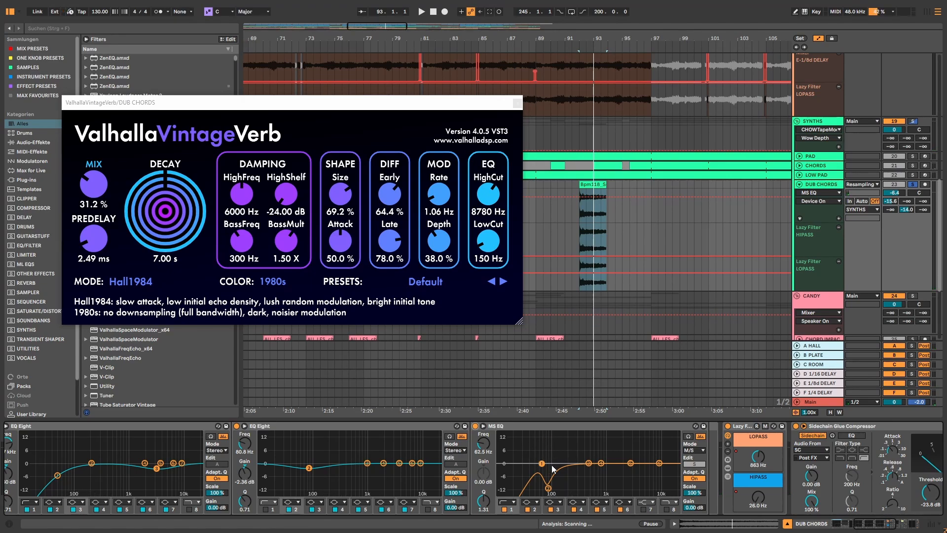
# Compare the Lazy Filter bypassed and active during playback, then close the VintageVerb window
pyautogui.press('space')
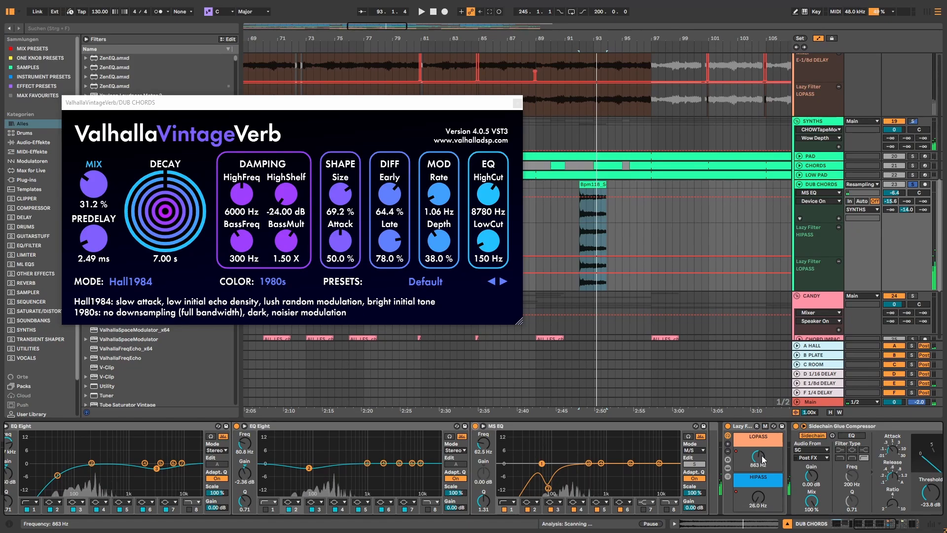
pyautogui.click(729, 426)
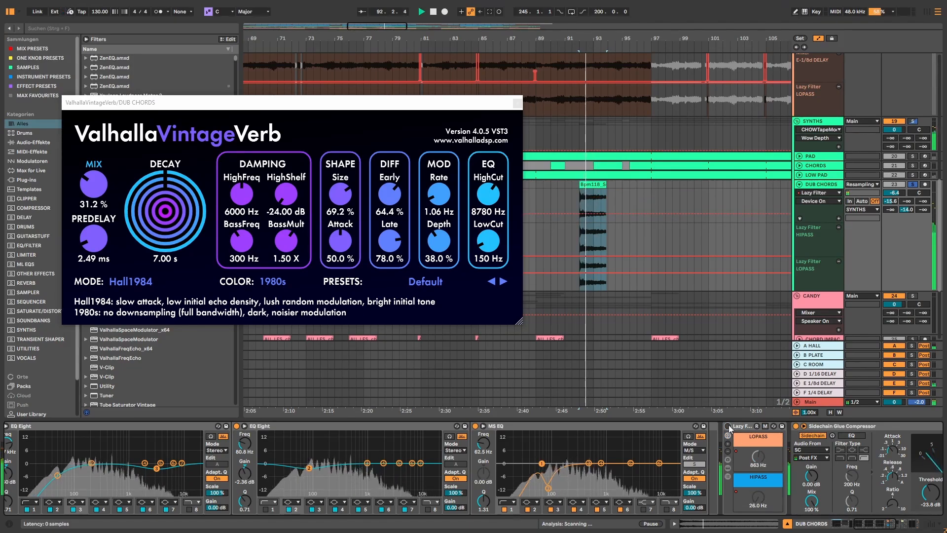
pyautogui.click(729, 425)
pyautogui.press('space')
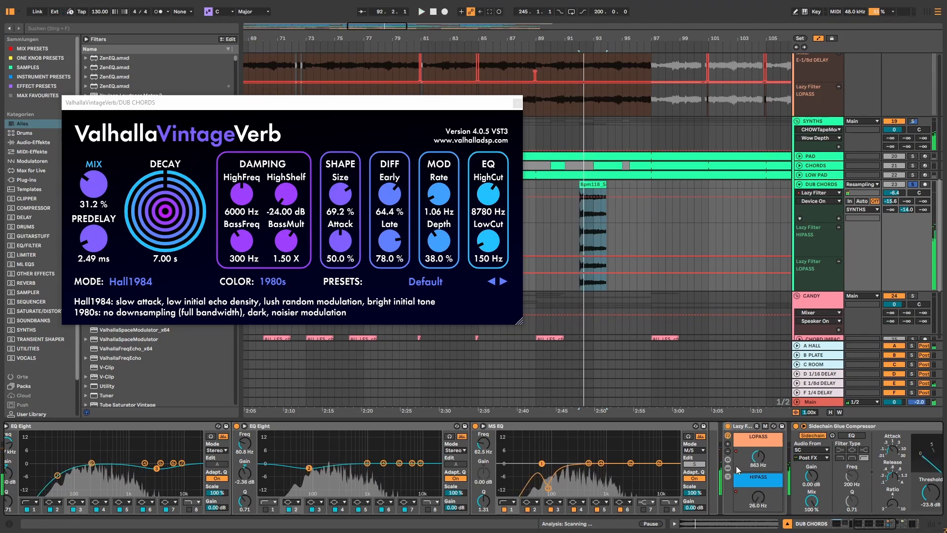
pyautogui.click(516, 103)
pyautogui.press('+')
pyautogui.press('+')
# Solo the SYNTHS track and listen to it briefly
pyautogui.click(834, 426)
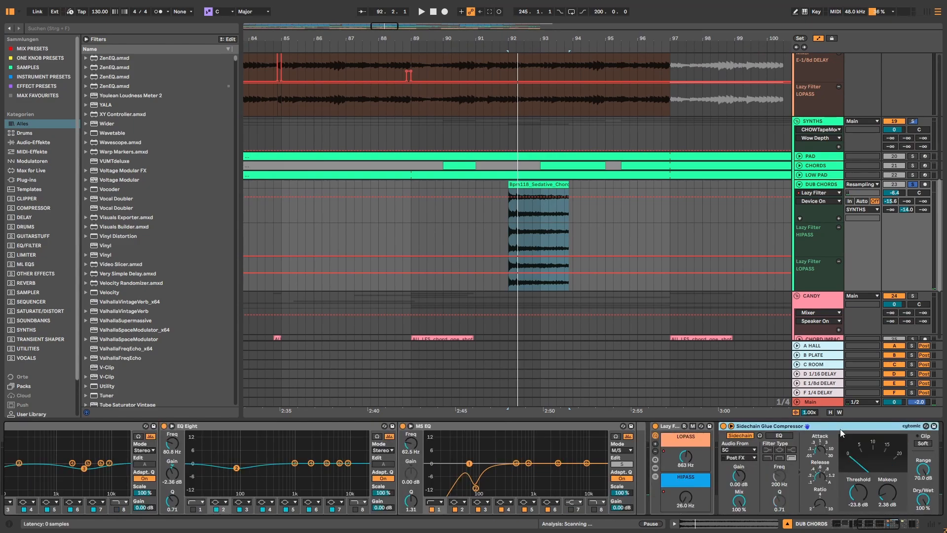
pyautogui.click(913, 122)
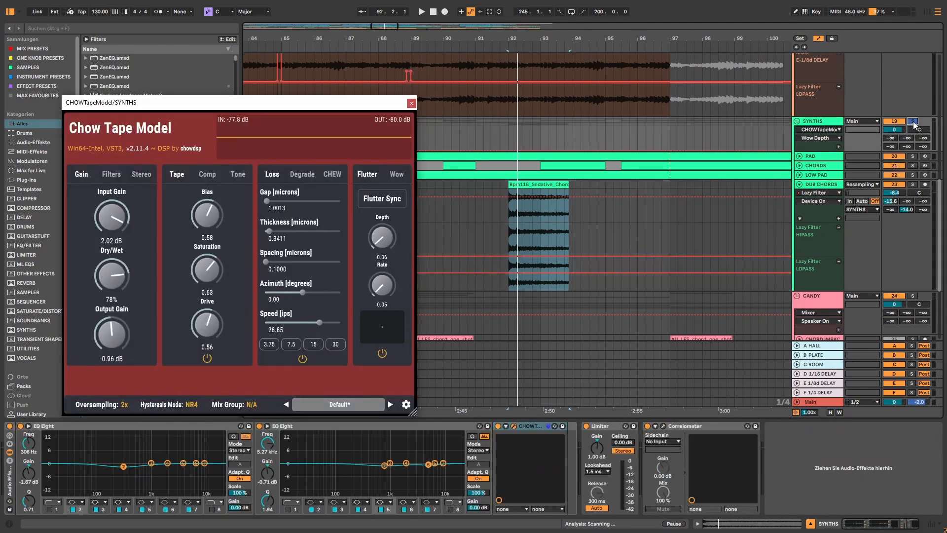
pyautogui.press('space')
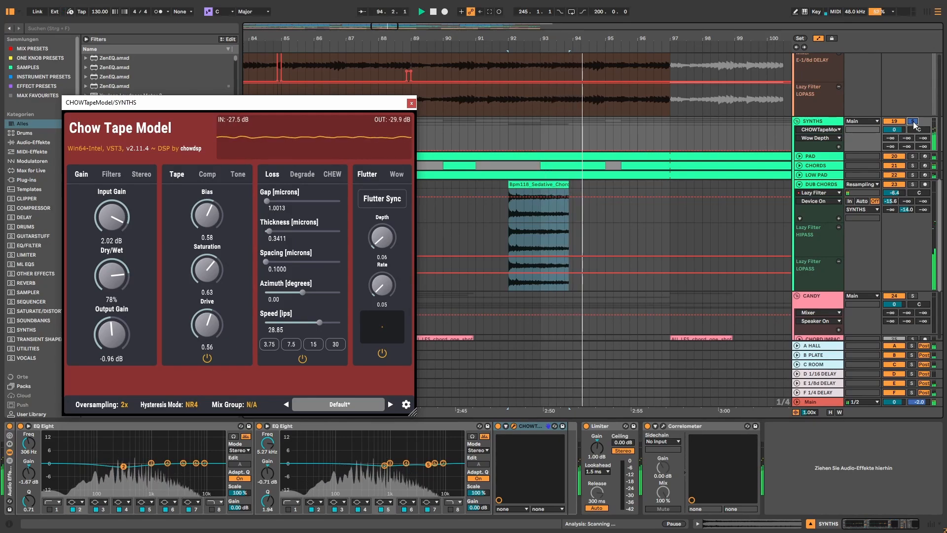
pyautogui.press('space')
# Close the CHOWTapeModel window and play DUB CHORDS from bar 89
pyautogui.scroll(5, 918, 183)
pyautogui.click(411, 103)
pyautogui.scroll(-4, 413, 110)
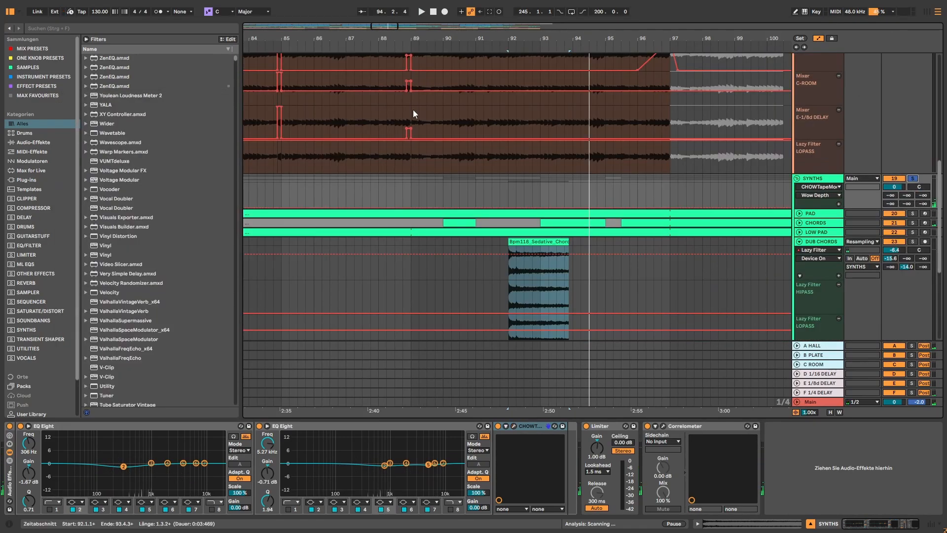
pyautogui.click(410, 284)
pyautogui.press('space')
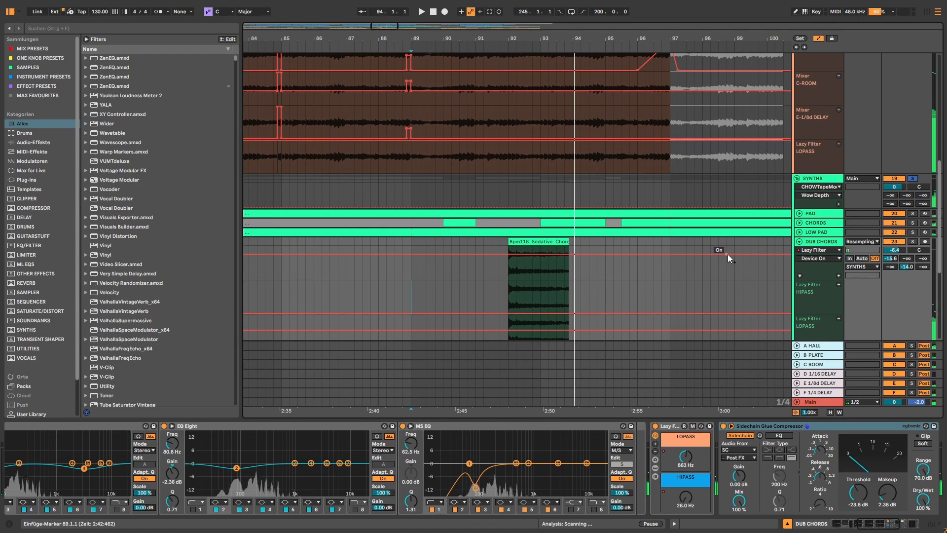
# Solo the CANDY group and show its devices
pyautogui.scroll(-4, 727, 254)
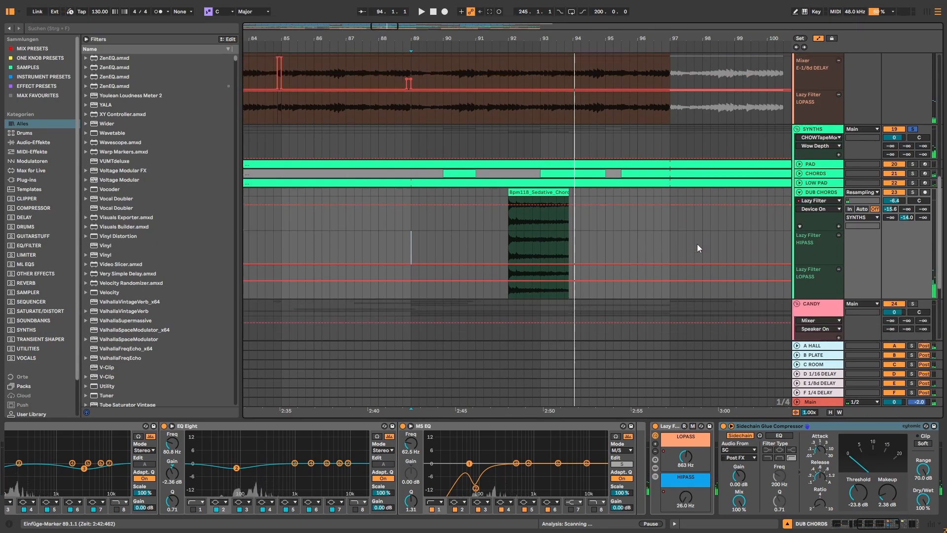
pyautogui.scroll(-1, 703, 241)
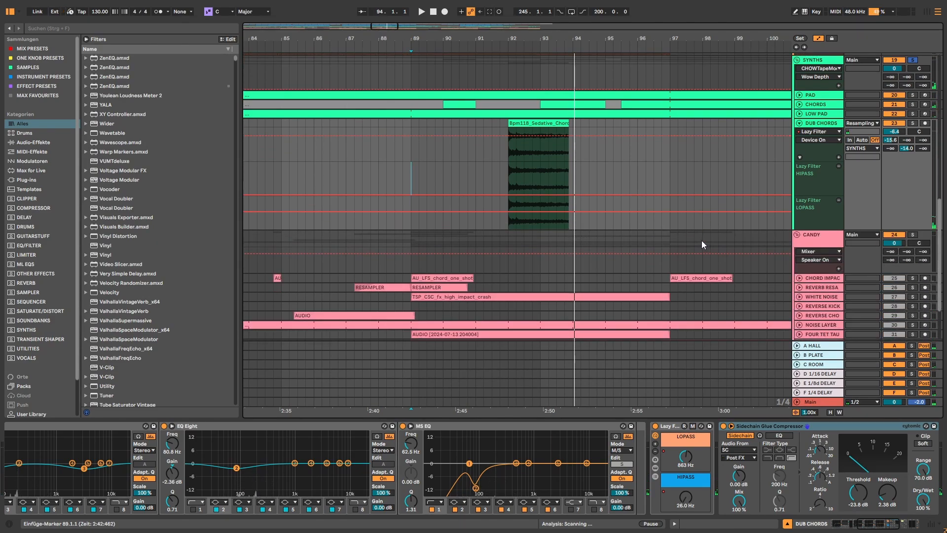
pyautogui.scroll(-1, 677, 230)
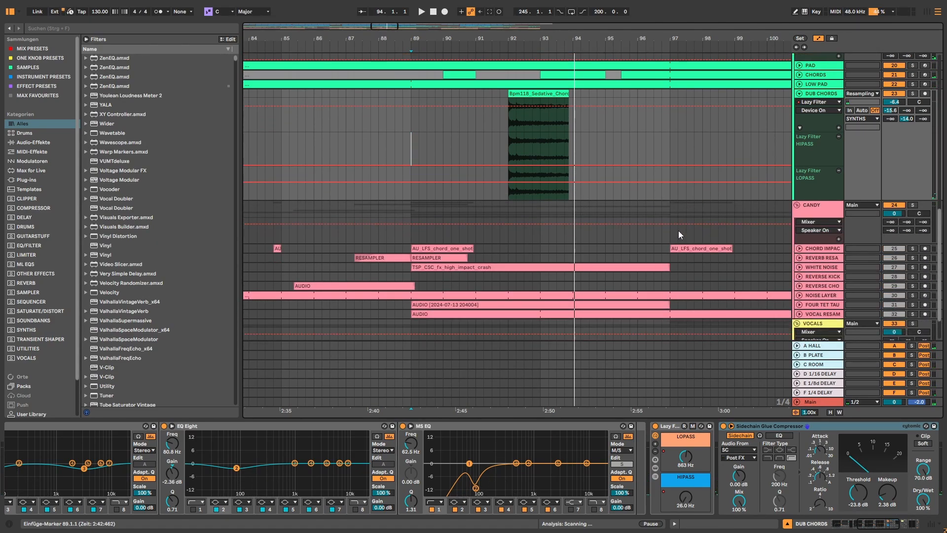
pyautogui.click(913, 205)
pyautogui.click(836, 208)
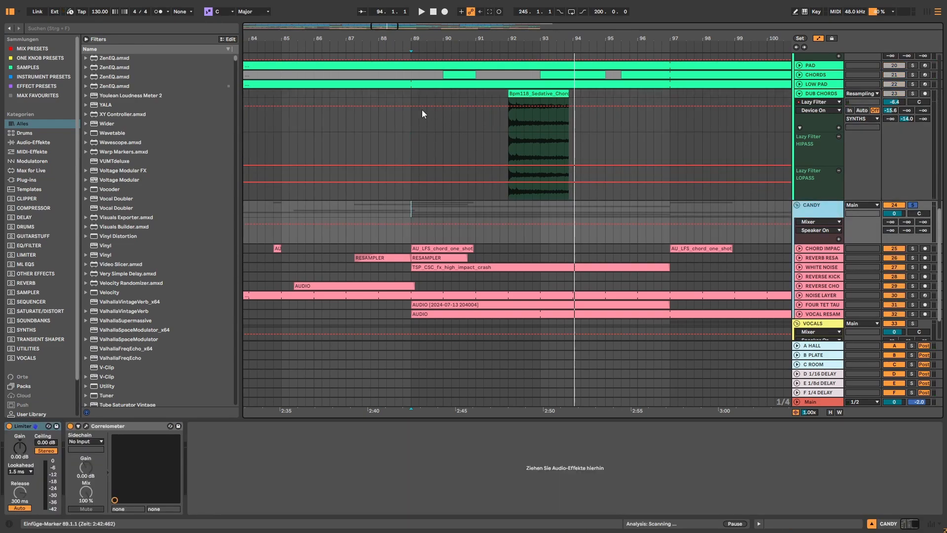
# Zoom out and audition the arrangement from several markers, including bars 69 and 49
pyautogui.moveTo(421, 38)
pyautogui.mouseDown()
pyautogui.moveTo(395, 6)
pyautogui.moveTo(514, 12)
pyautogui.moveTo(571, 319)
pyautogui.mouseUp()
pyautogui.click(582, 321)
pyautogui.press('space')
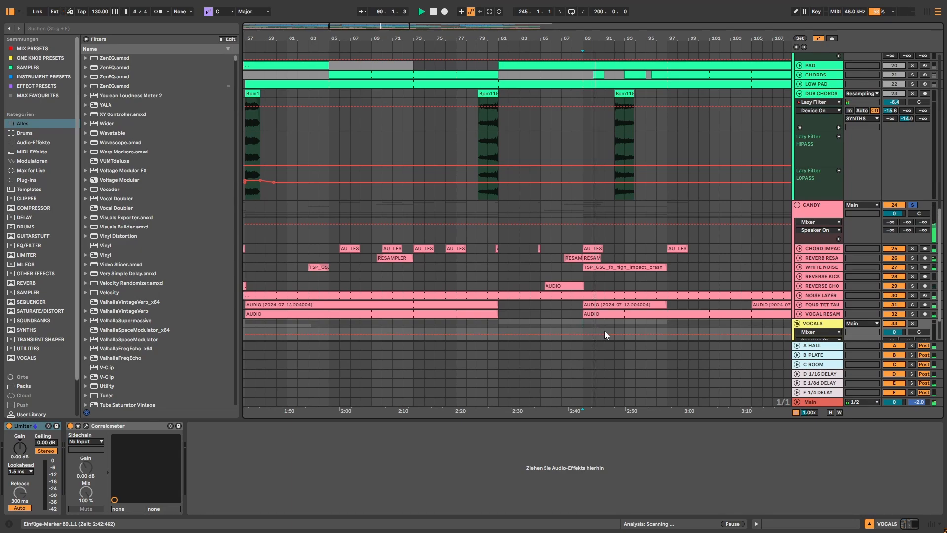
pyautogui.click(372, 322)
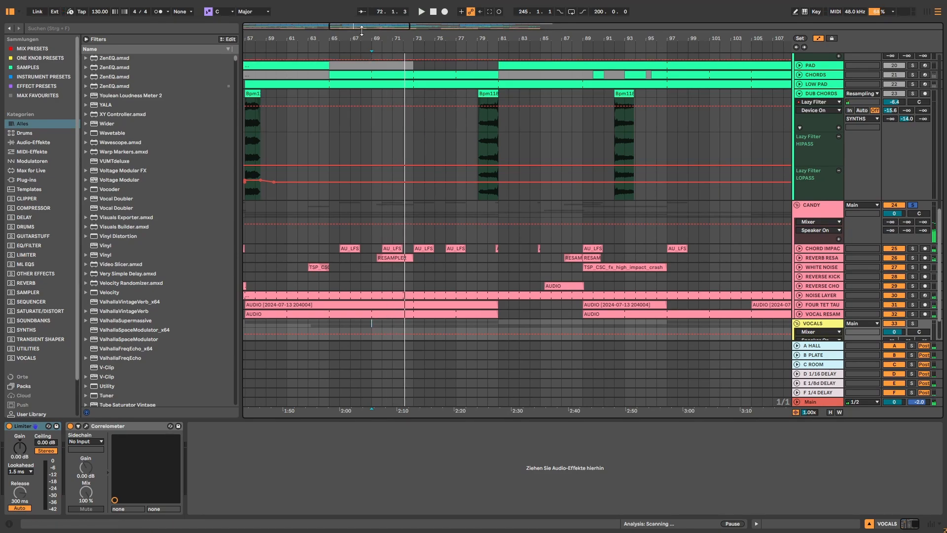
pyautogui.moveTo(350, 26); pyautogui.dragTo(324, 15)
pyautogui.click(408, 321)
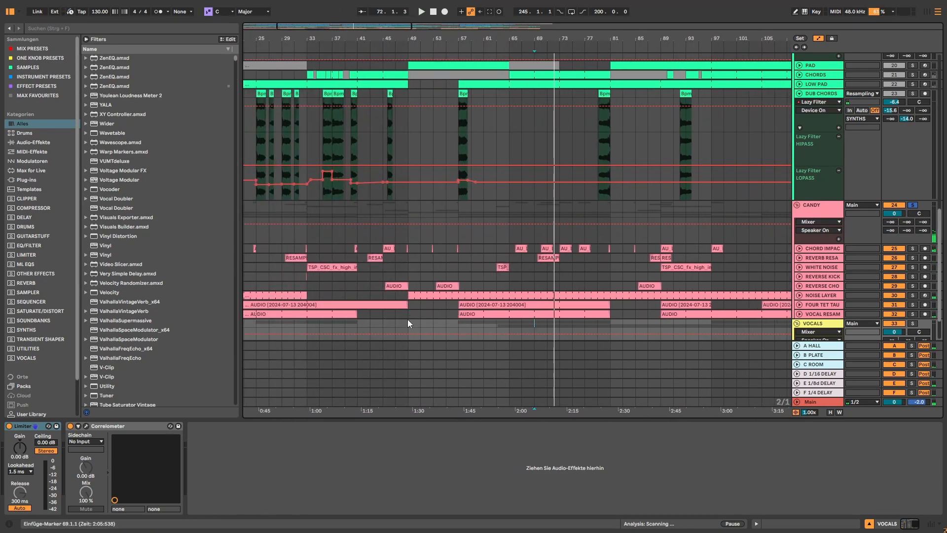
pyautogui.press('space')
pyautogui.press('space')
pyautogui.moveTo(446, 26); pyautogui.dragTo(466, 20)
# Play from bar 145 and bring up CHORD IMPACT's device chain
pyautogui.click(515, 259)
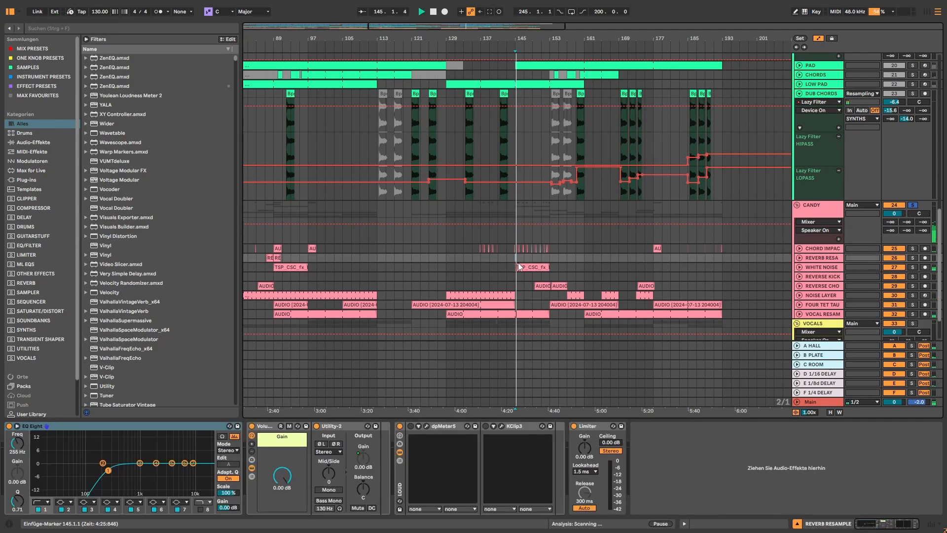
pyautogui.press('space')
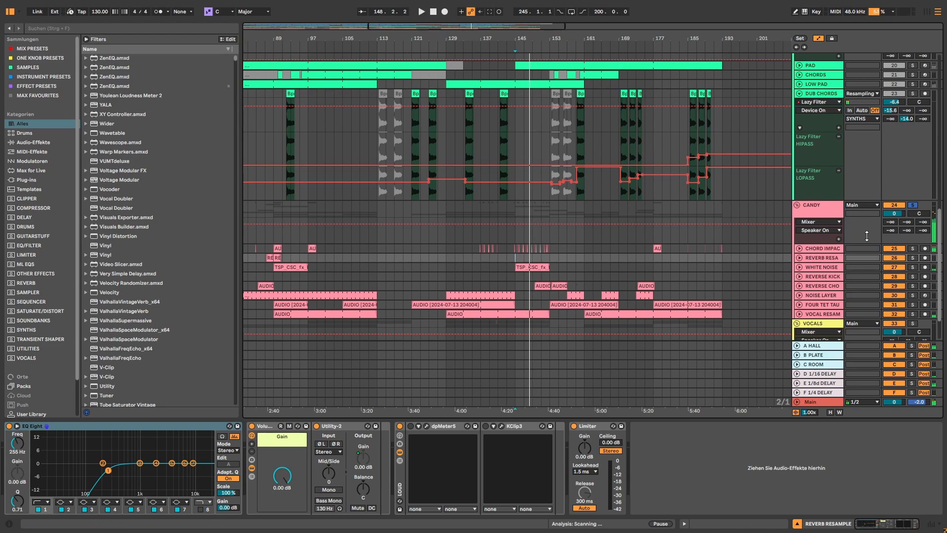
pyautogui.click(823, 249)
pyautogui.click(823, 213)
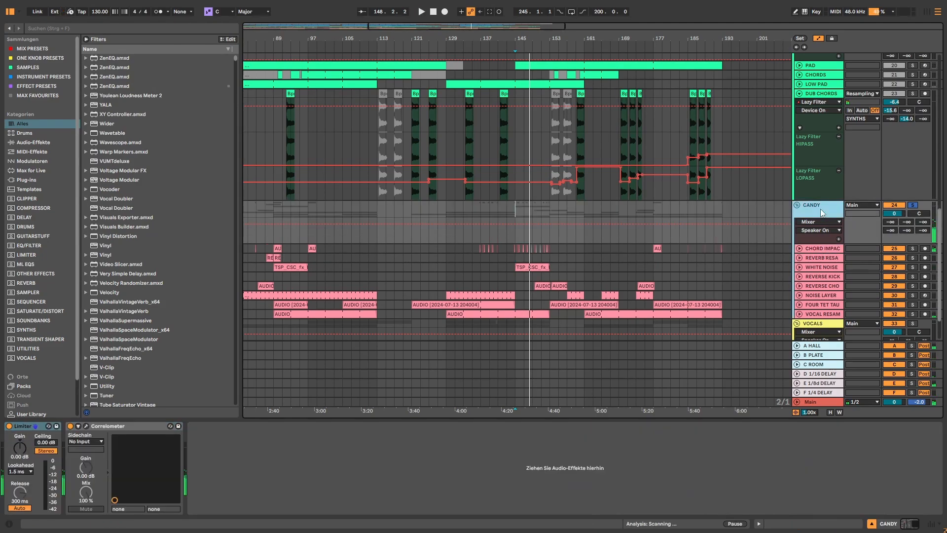
pyautogui.click(826, 251)
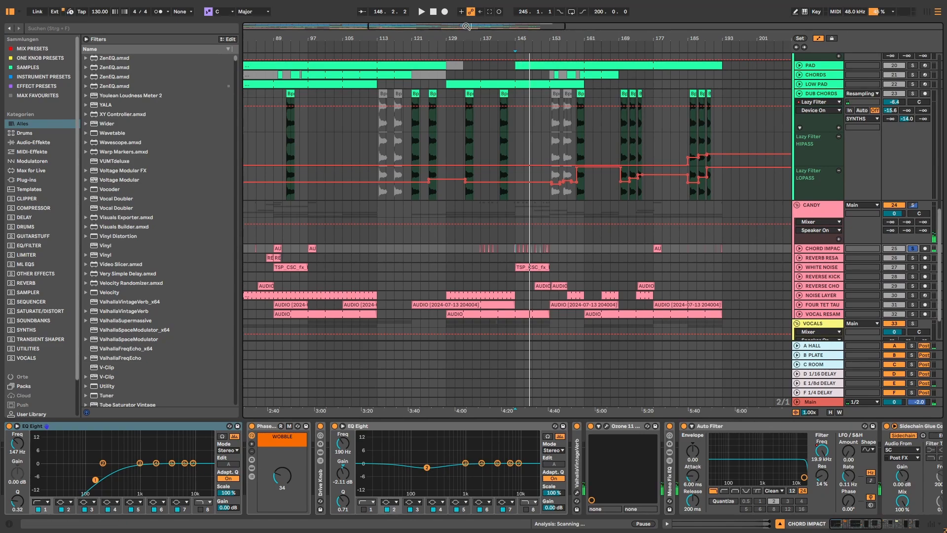
pyautogui.moveTo(467, 27); pyautogui.dragTo(467, 157)
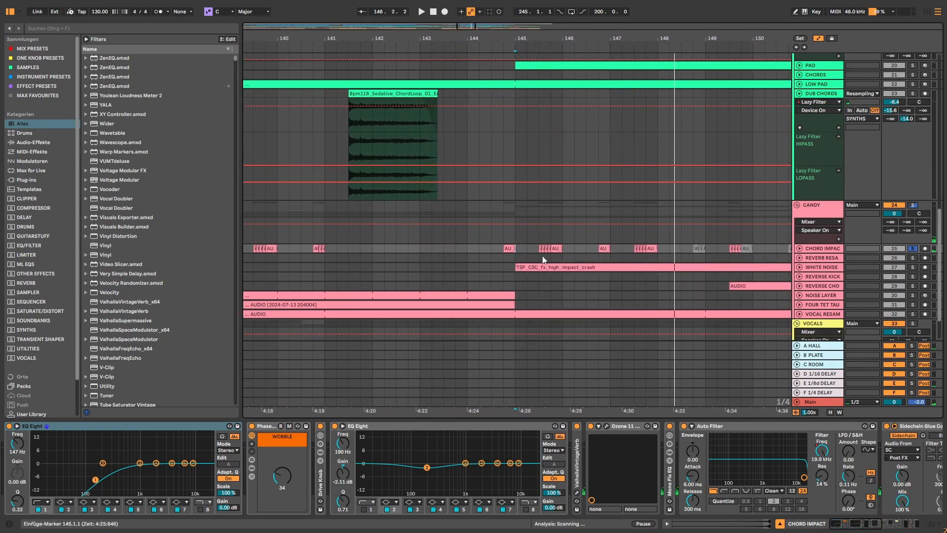
pyautogui.click(517, 254)
pyautogui.press('space')
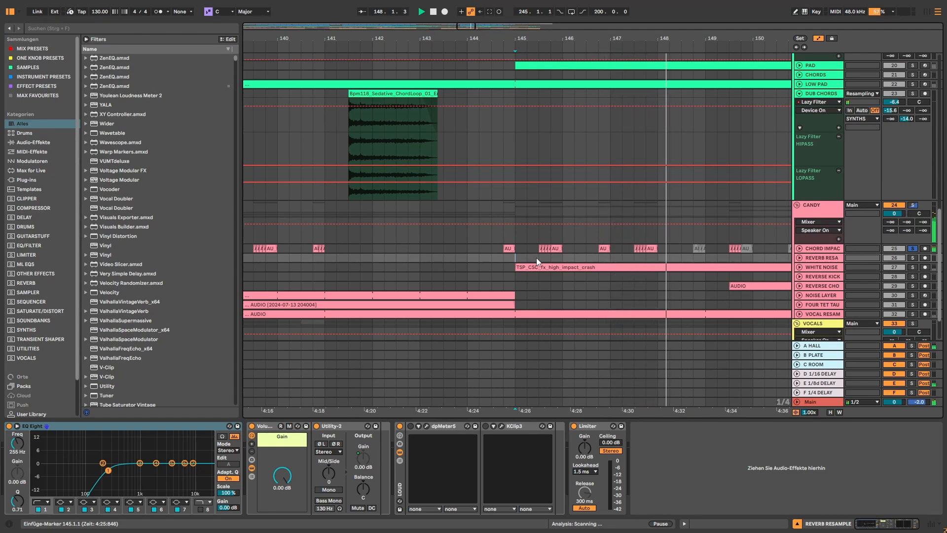
pyautogui.click(652, 249)
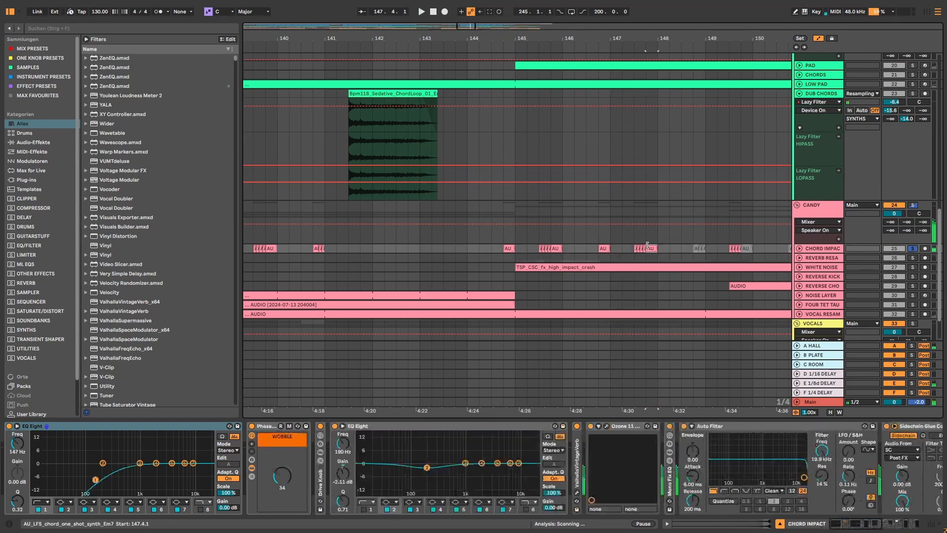
pyautogui.hotkey('shift', 'Tab')
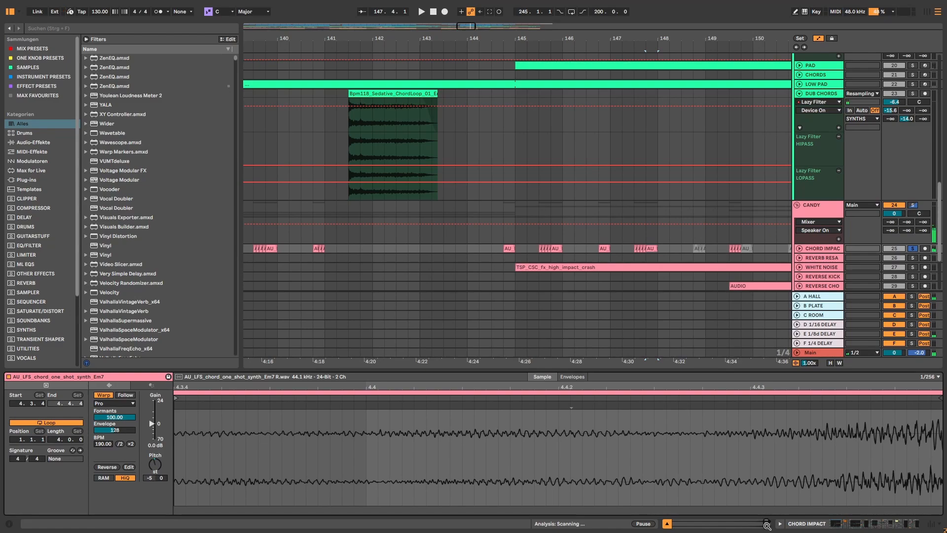
pyautogui.hotkey('ctrl', 'f')
pyautogui.write('au_lfs')
pyautogui.click(145, 76)
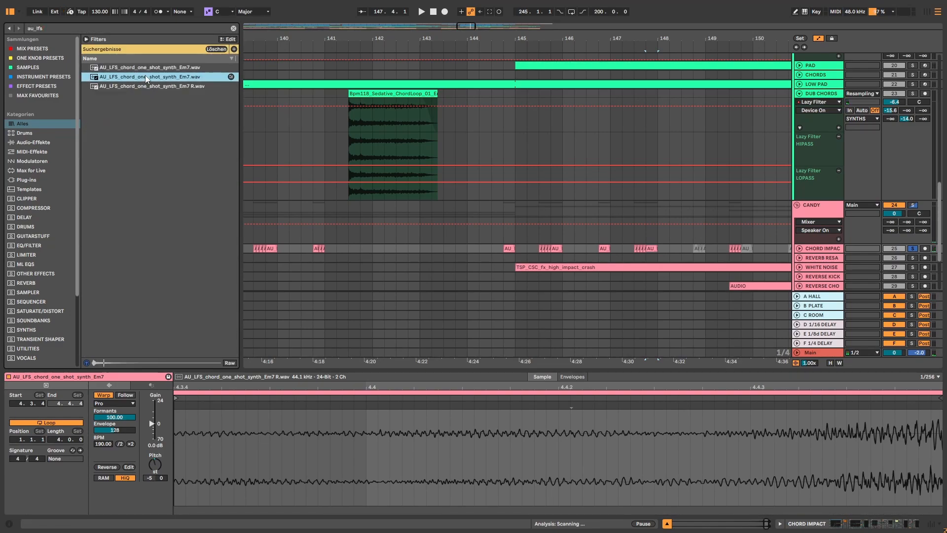
pyautogui.click(139, 67)
pyautogui.click(233, 29)
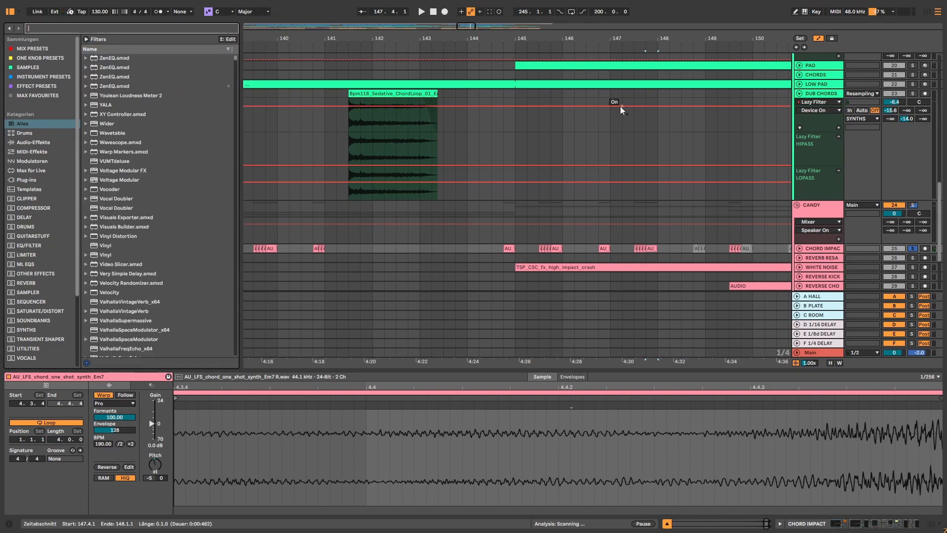
pyautogui.moveTo(469, 25); pyautogui.dragTo(475, 9)
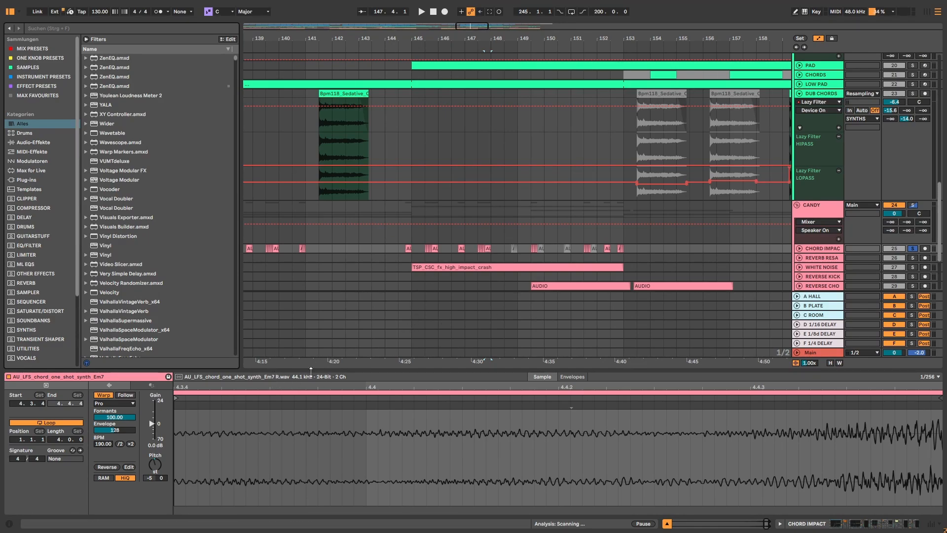
pyautogui.click(424, 257)
pyautogui.click(912, 249)
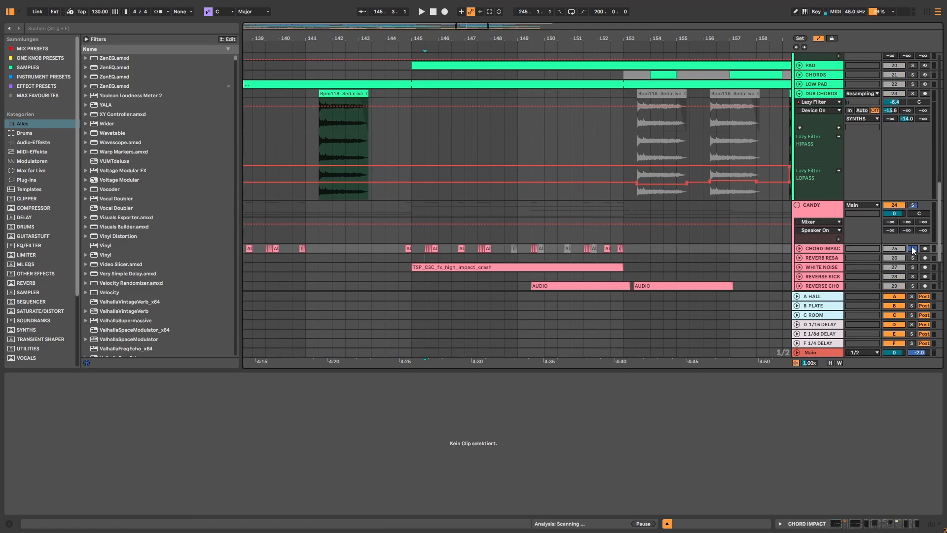
pyautogui.press('space')
pyautogui.press('space')
pyautogui.press('space')
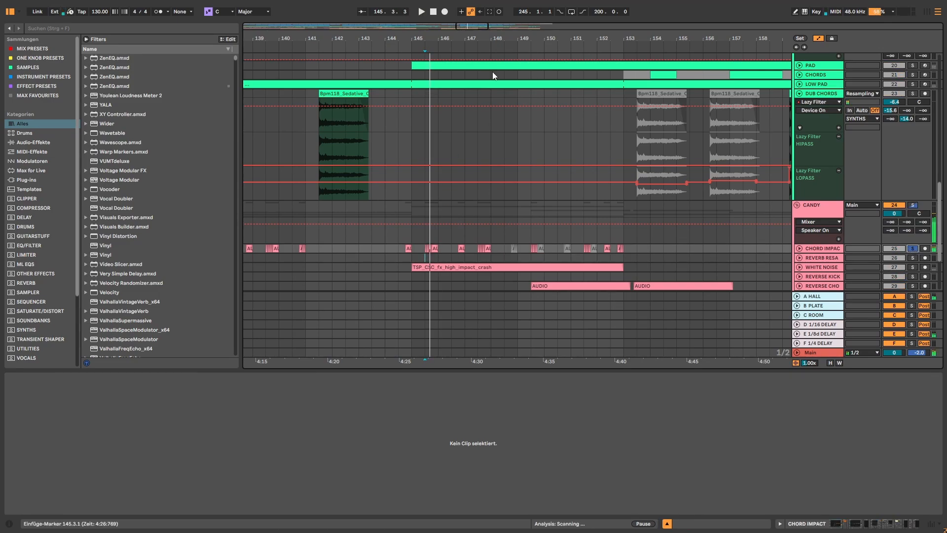
pyautogui.moveTo(515, 39); pyautogui.dragTo(580, 148)
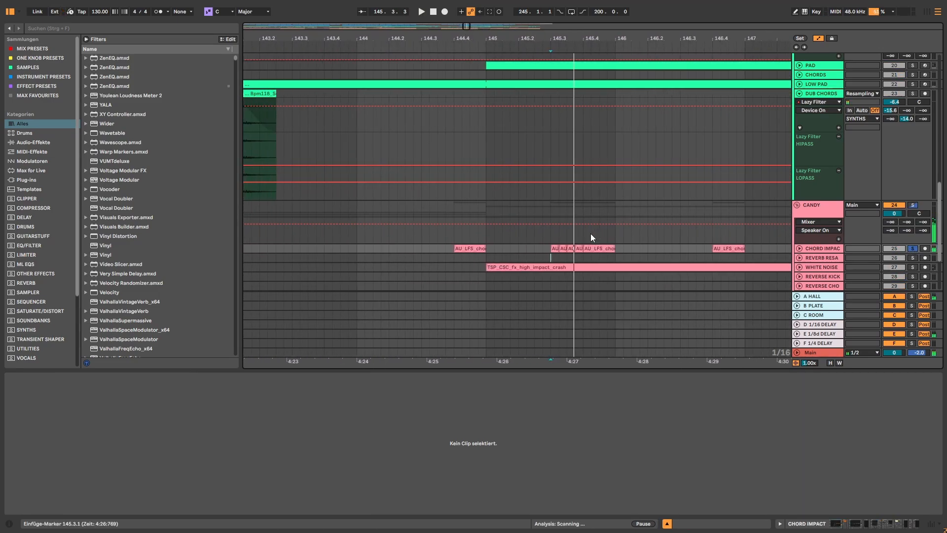
pyautogui.click(562, 248)
pyautogui.moveTo(345, 390); pyautogui.dragTo(289, 448)
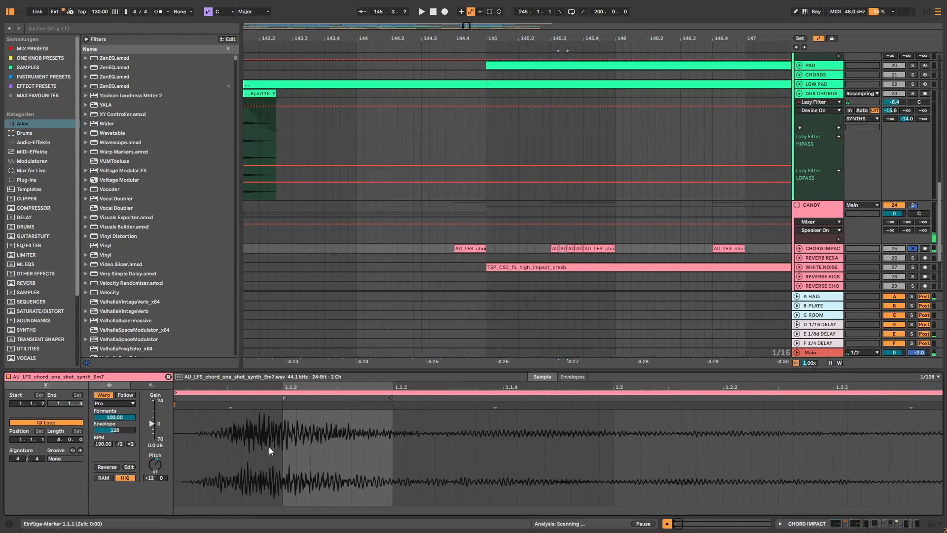
# Switch on CHORD IMPACT's first EQ Eight and play the chain
pyautogui.hotkey('shift', 'Tab')
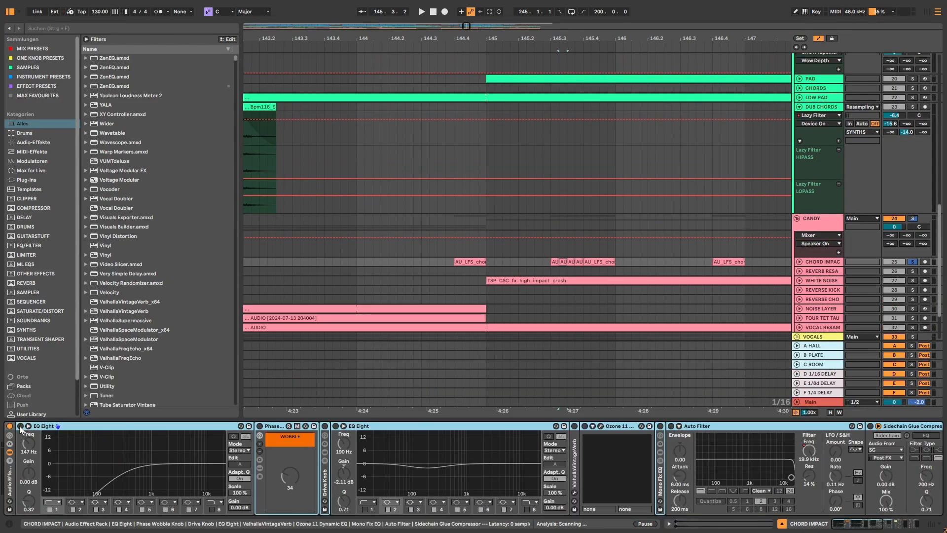
pyautogui.press('space')
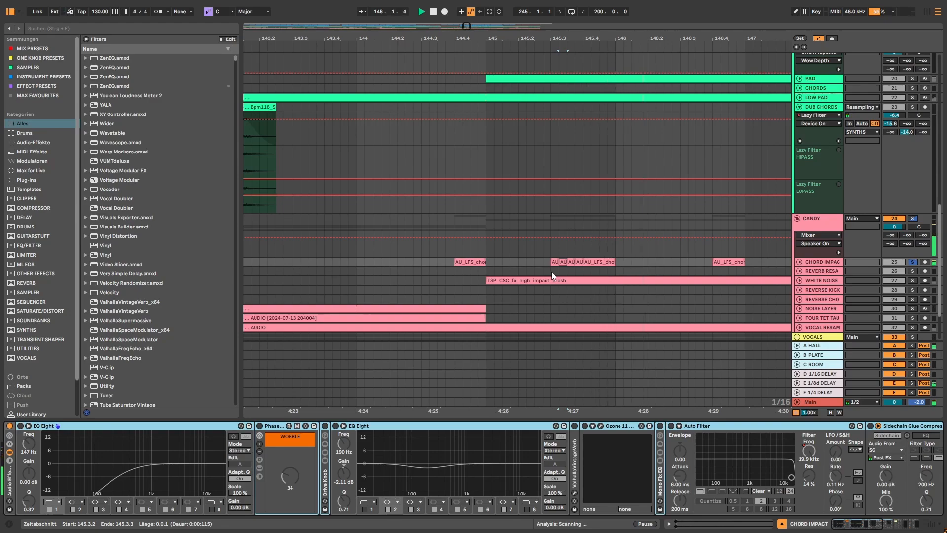
pyautogui.press('space')
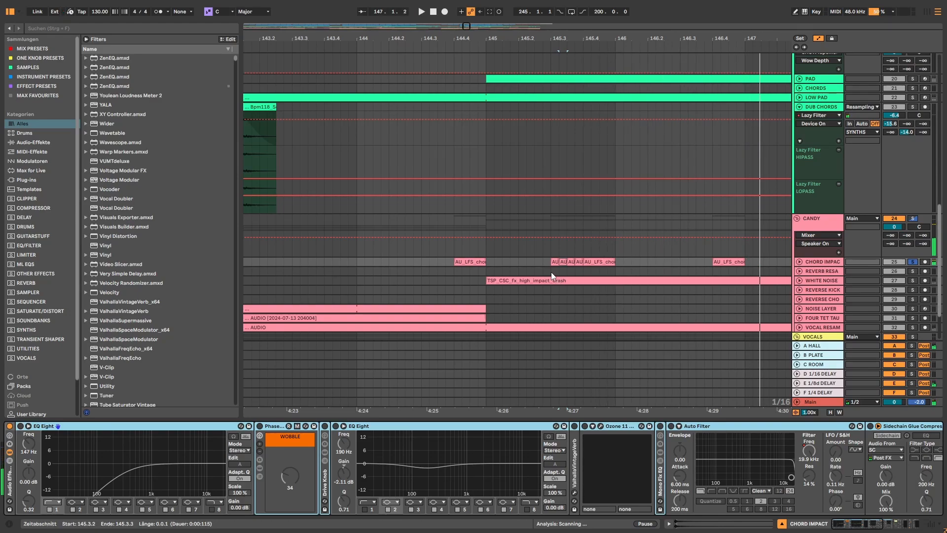
pyautogui.click(551, 272)
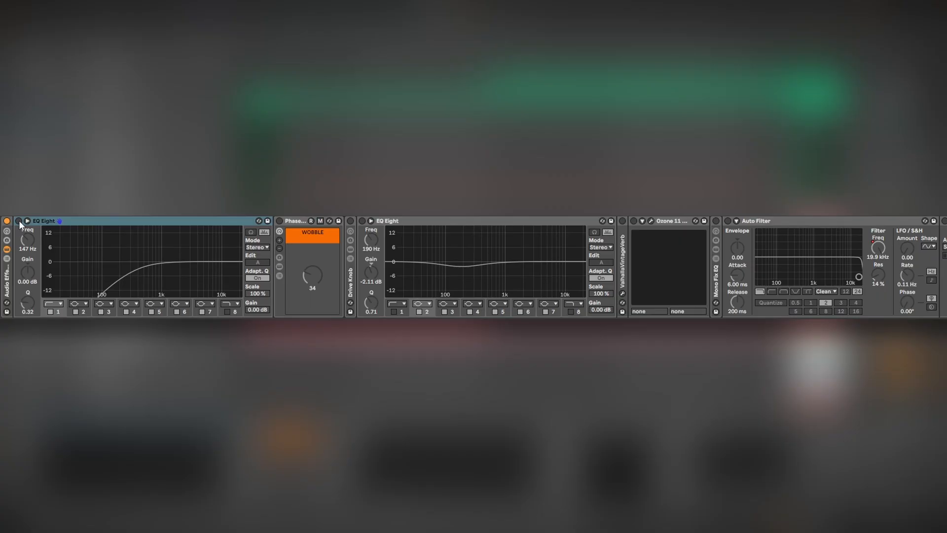
pyautogui.click(18, 221)
pyautogui.press('space')
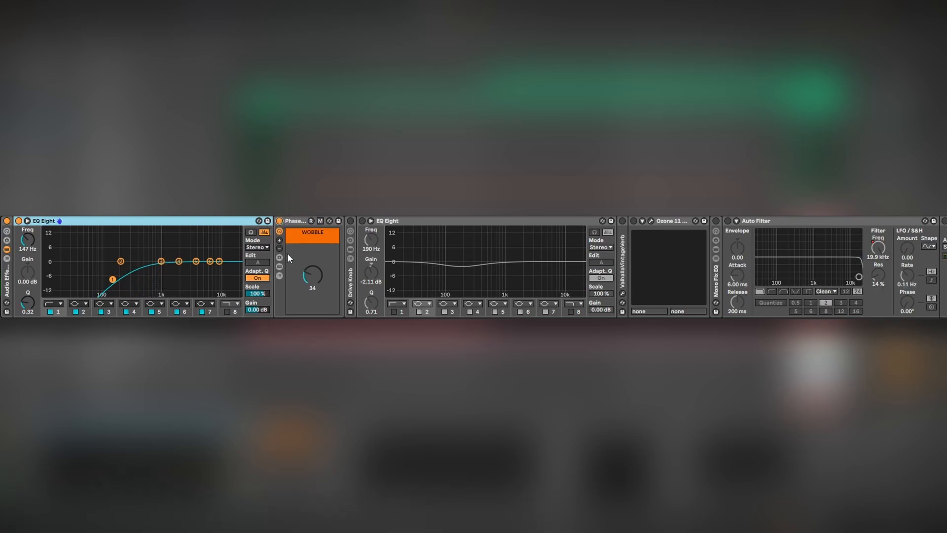
# Unfold the Wobble rack, enable chorus vibrato, and try WOBBLE at 127 before reverting to 34
pyautogui.click(279, 268)
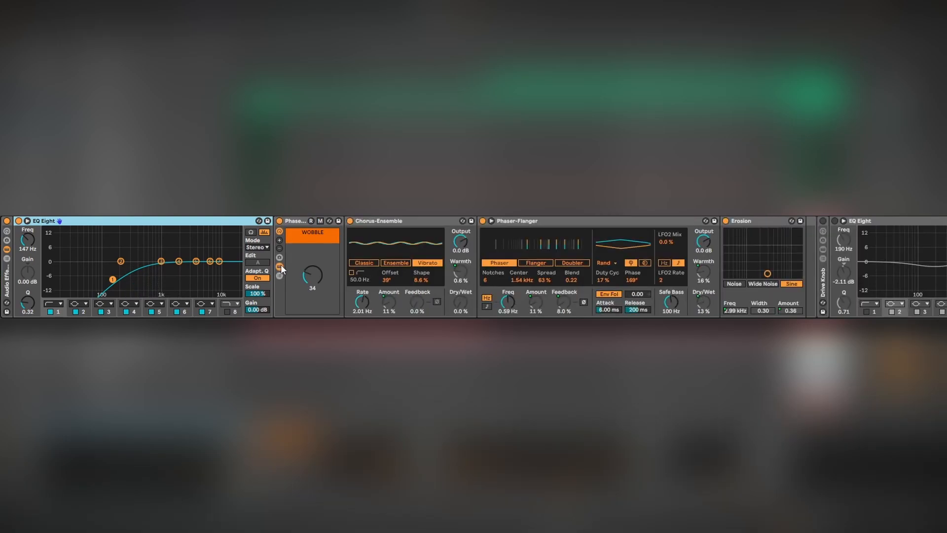
pyautogui.click(429, 257)
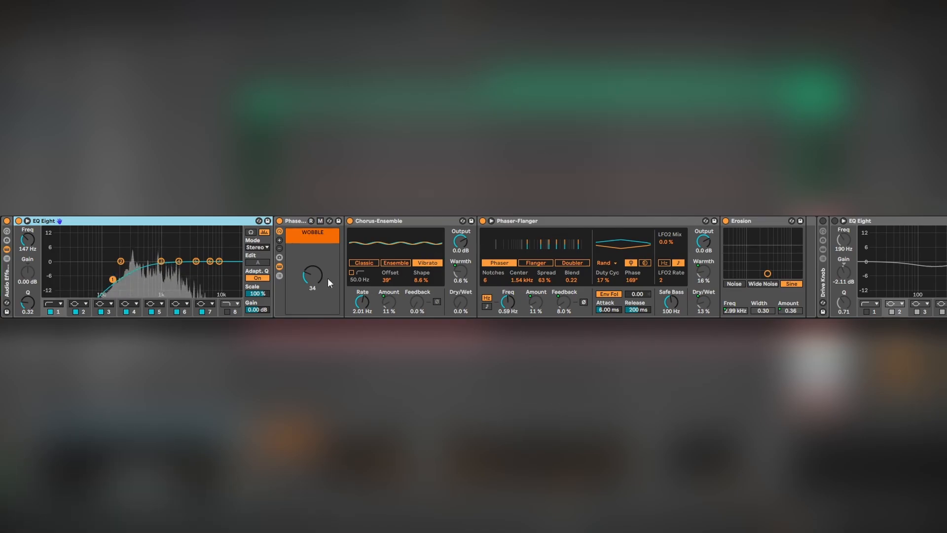
pyautogui.moveTo(328, 277); pyautogui.dragTo(327, 237)
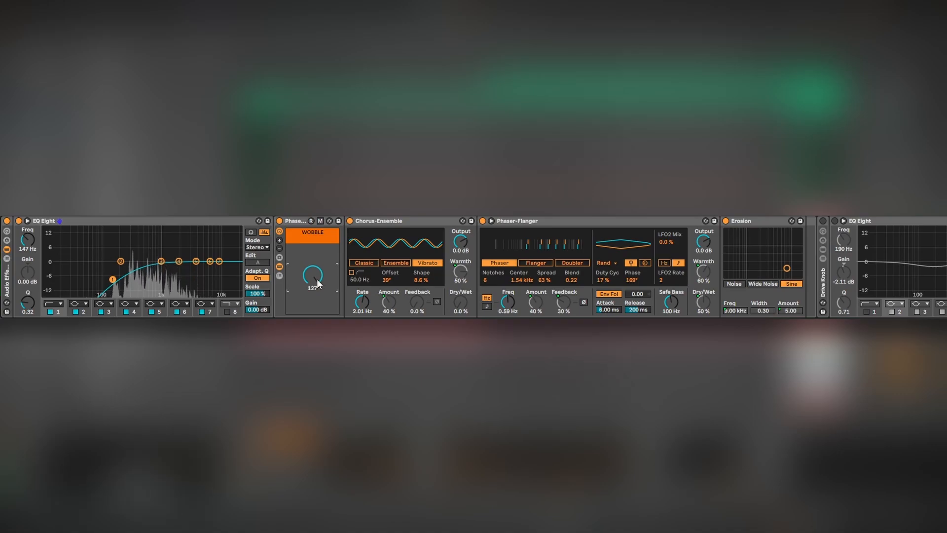
pyautogui.hotkey('ctrl', 'z')
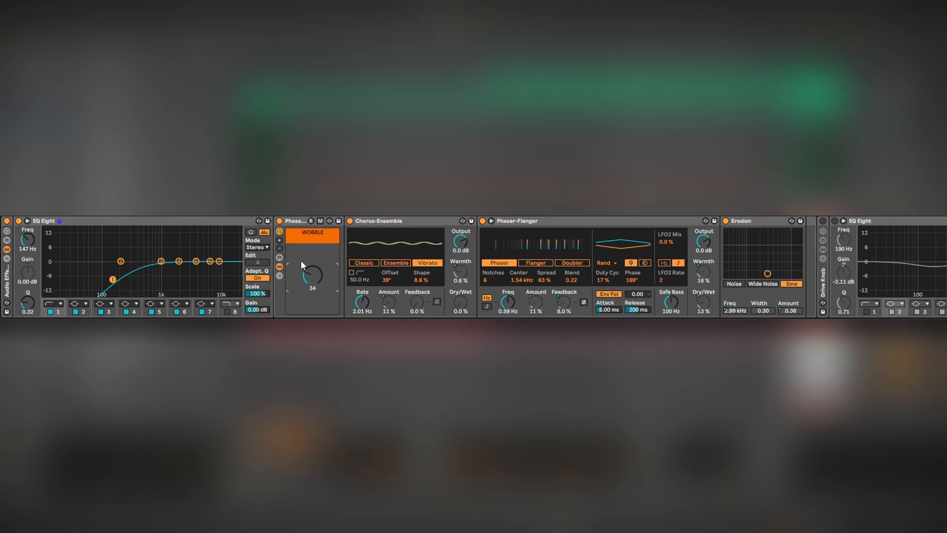
# Unfold and activate the Drive Knob rack, raising its DRIVE macro to 20
pyautogui.click(823, 232)
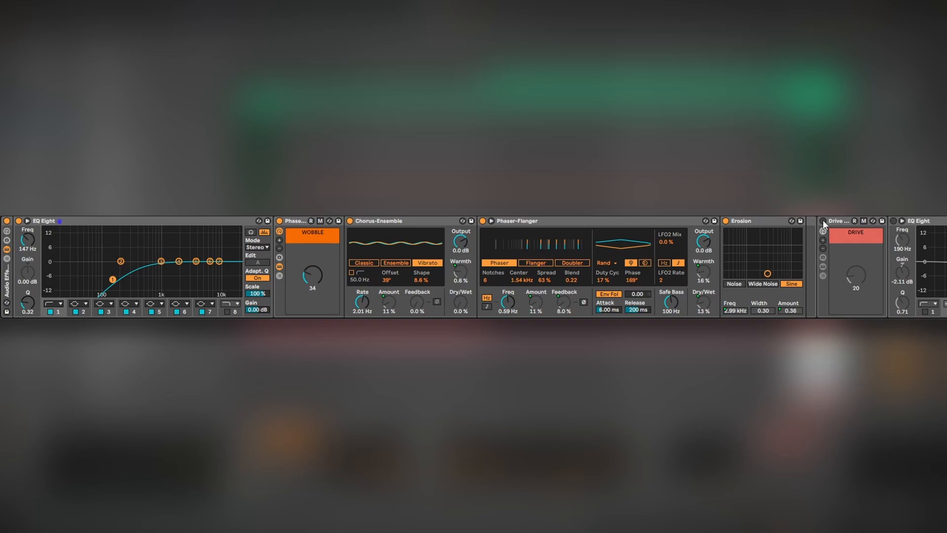
pyautogui.click(823, 220)
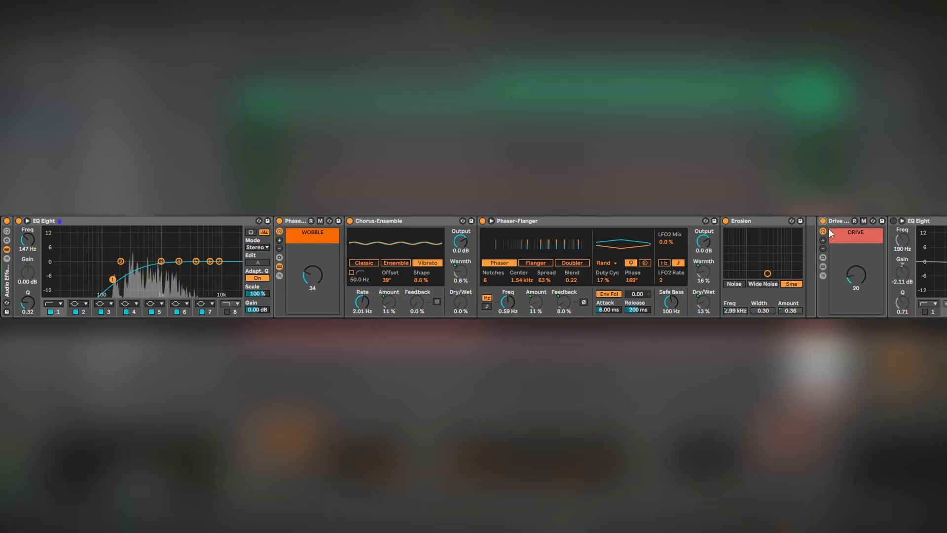
pyautogui.moveTo(847, 270); pyautogui.dragTo(848, 247)
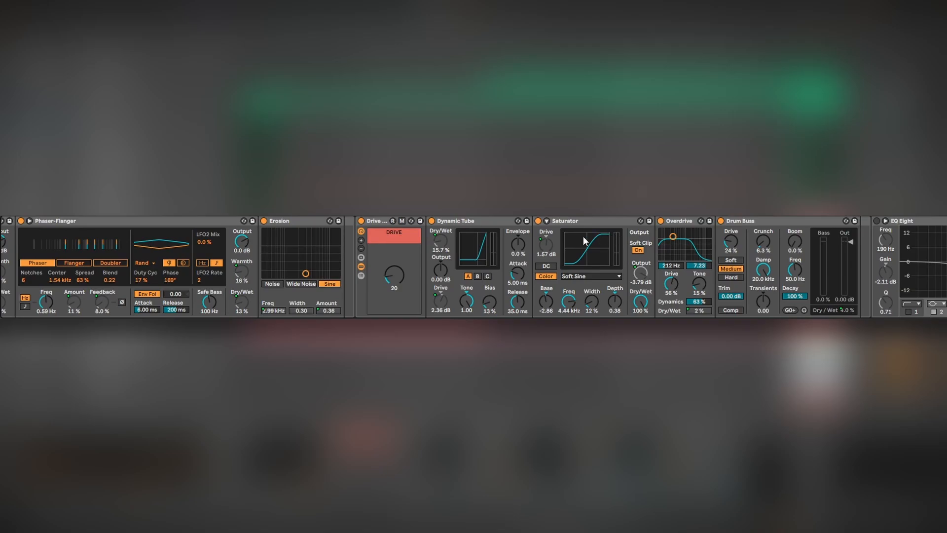
pyautogui.click(455, 221)
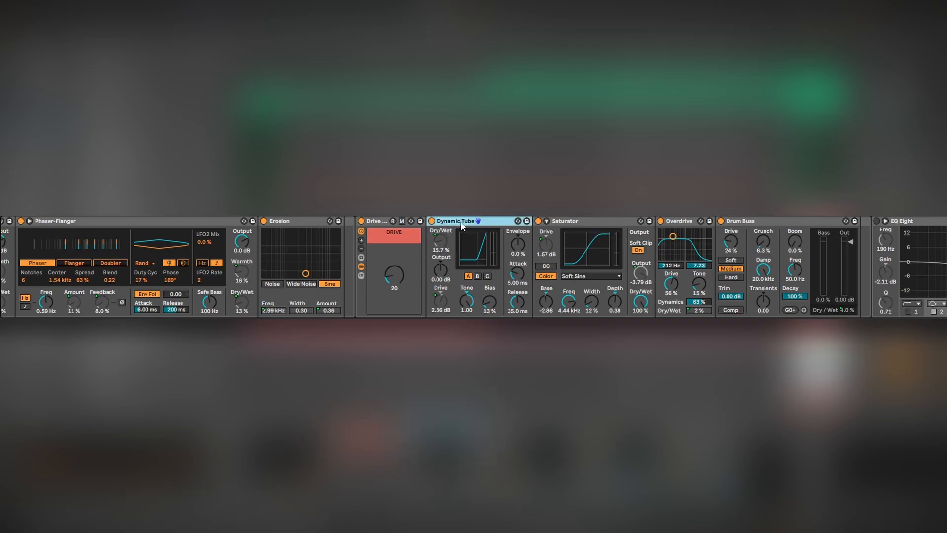
pyautogui.click(594, 222)
pyautogui.click(669, 223)
pyautogui.click(753, 222)
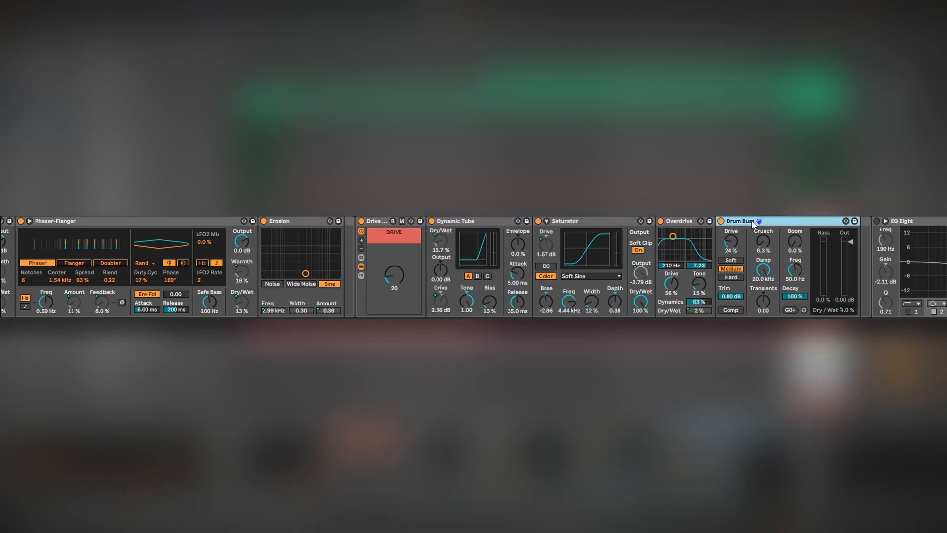
pyautogui.click(361, 224)
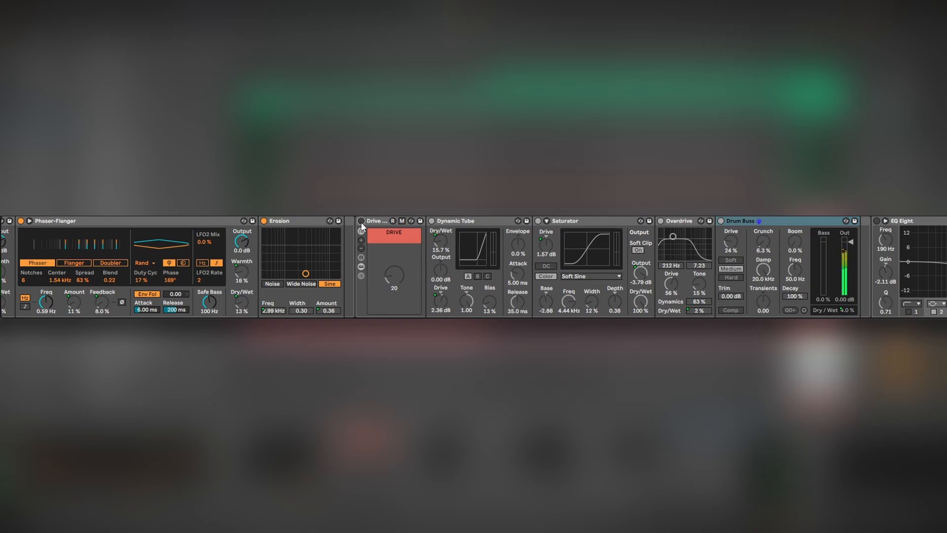
pyautogui.click(361, 222)
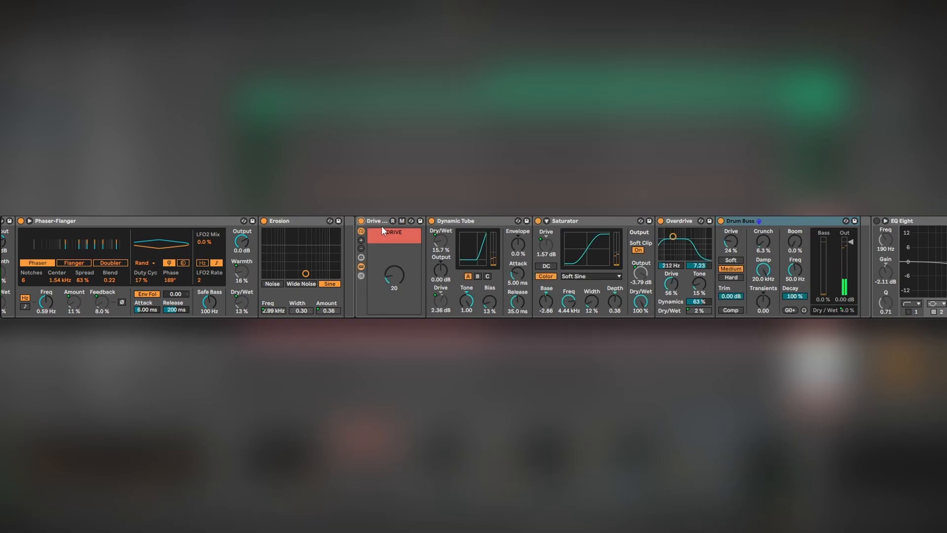
# Turn on the second EQ Eight after an on/off comparison and open ValhallaVintageVerb's window
pyautogui.hscroll(10, 281, 221)
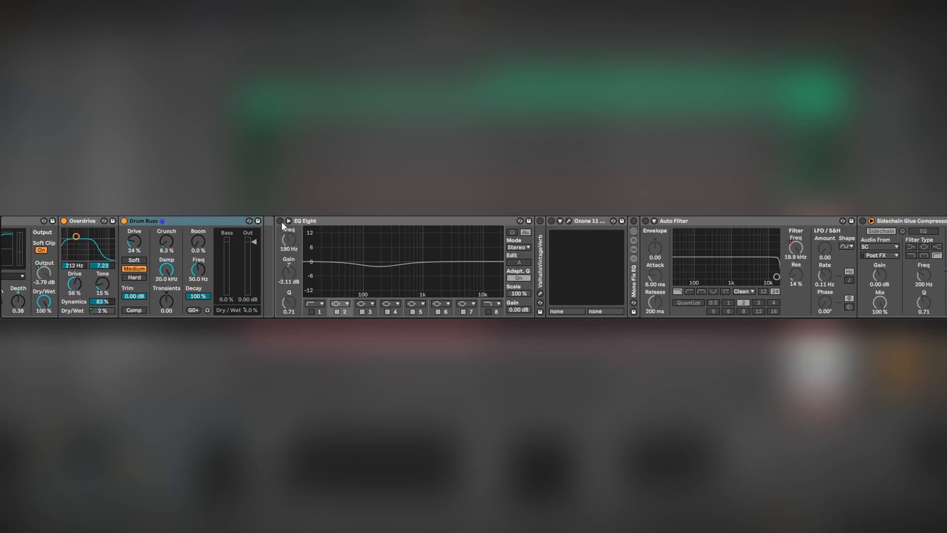
pyautogui.click(280, 221)
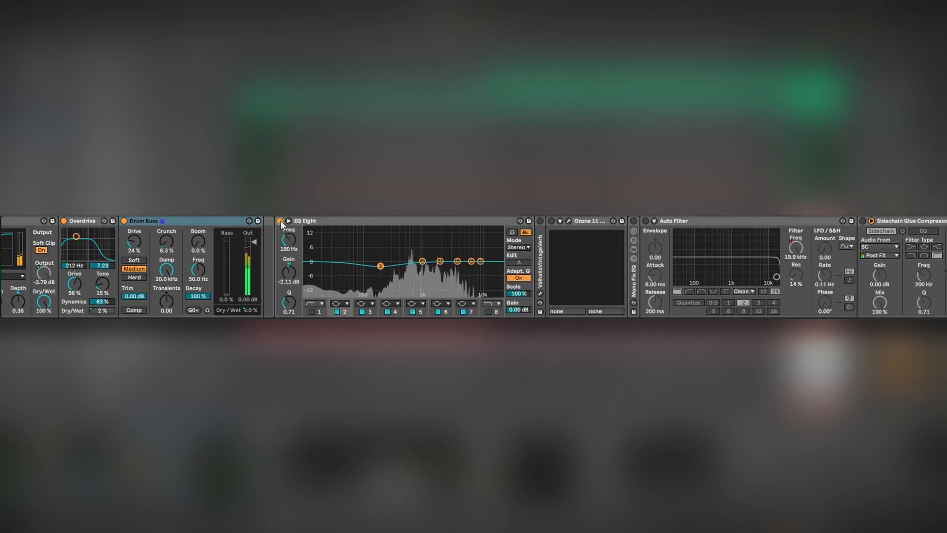
pyautogui.click(280, 221)
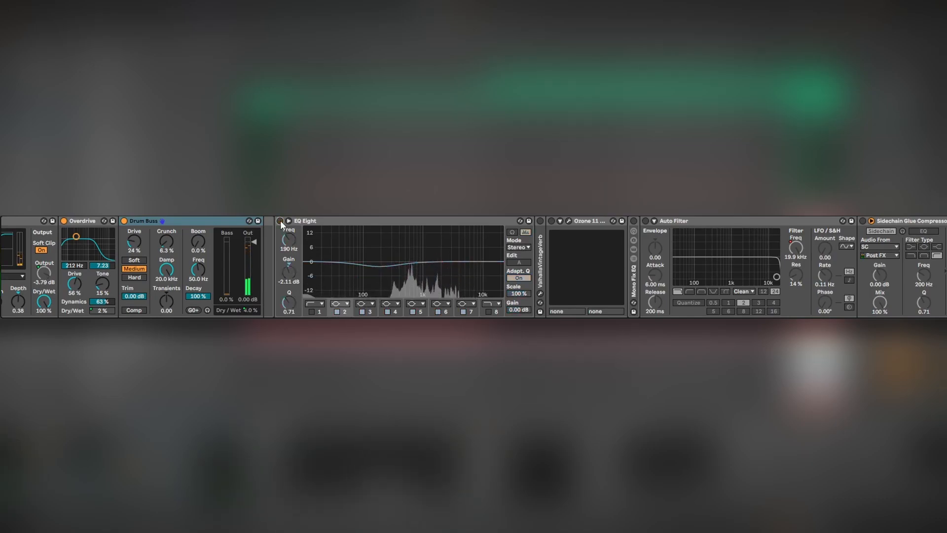
pyautogui.click(280, 220)
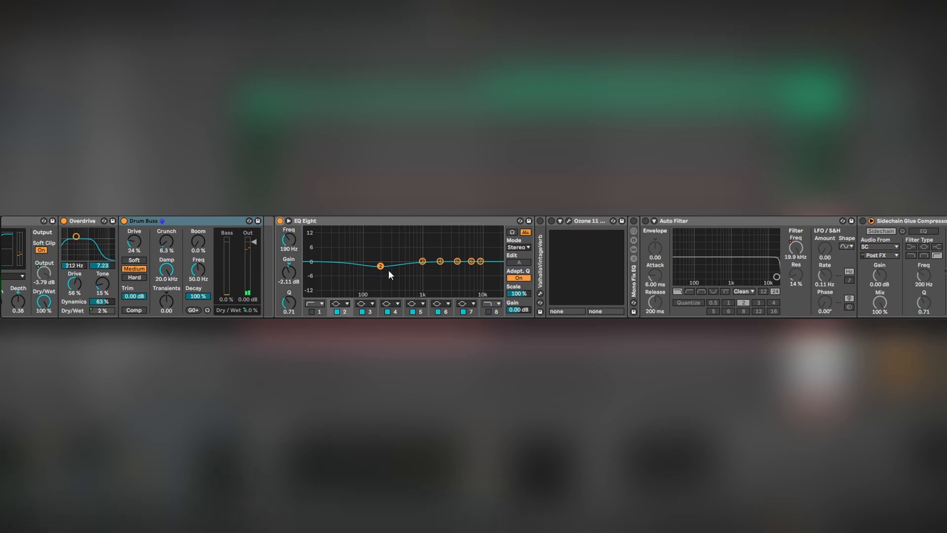
pyautogui.click(539, 242)
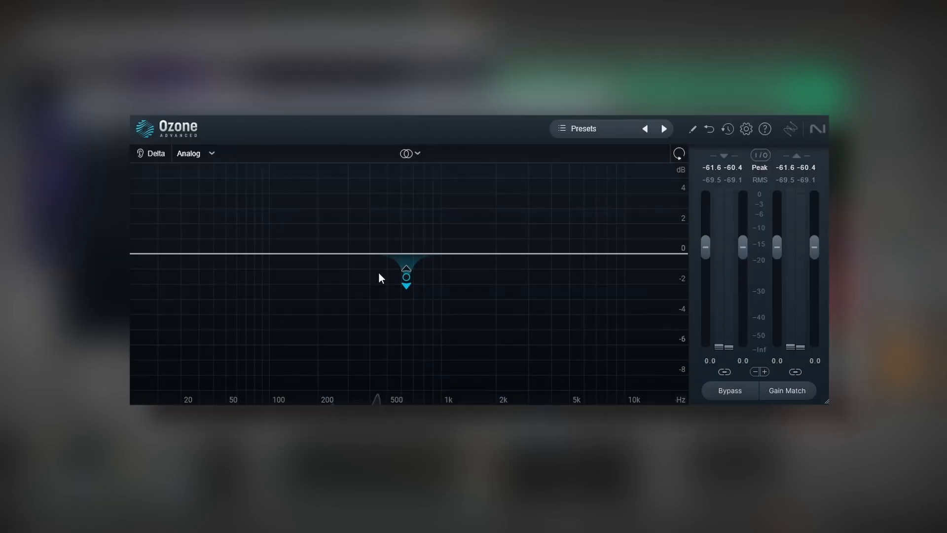
pyautogui.click(407, 277)
pyautogui.click(327, 219)
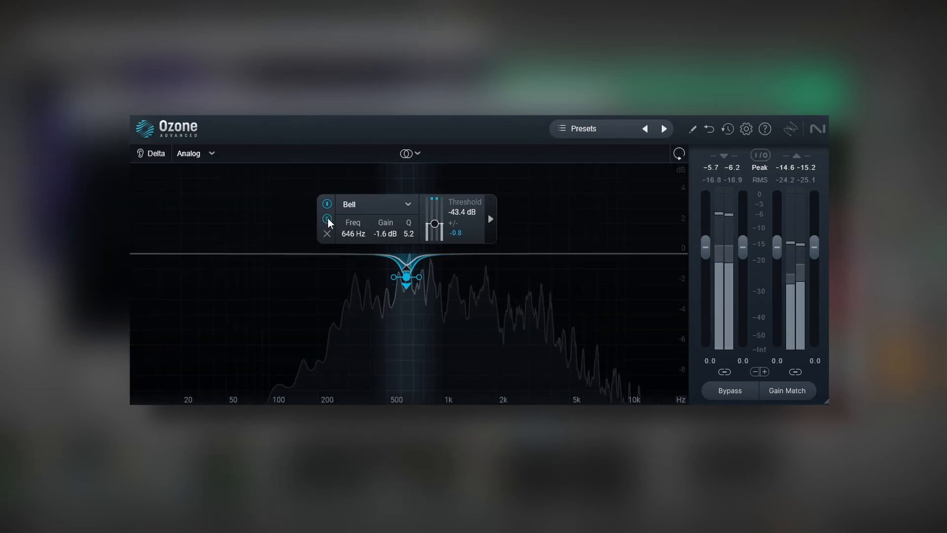
pyautogui.click(327, 219)
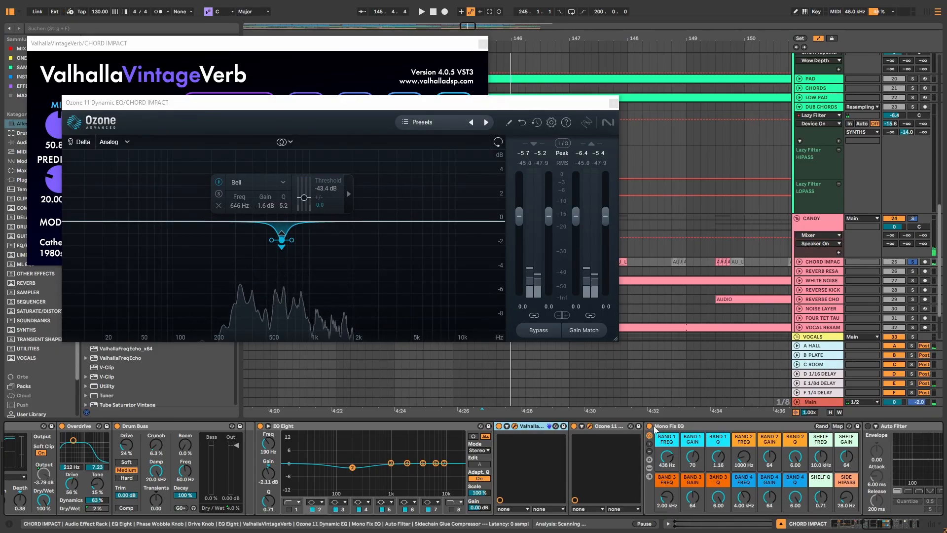
# Listen to the full CHORD IMPACT chain, then close the Ozone plugin window
pyautogui.press('space')
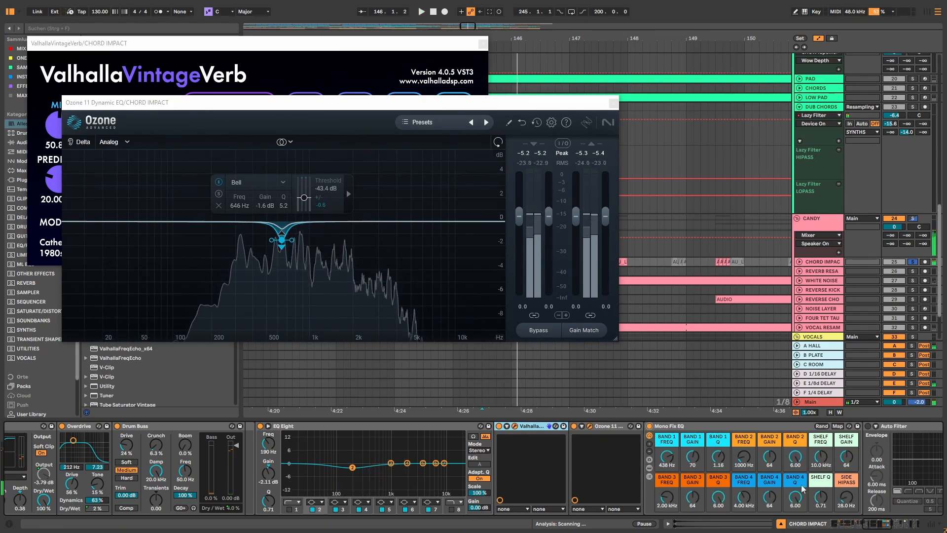
pyautogui.click(870, 525)
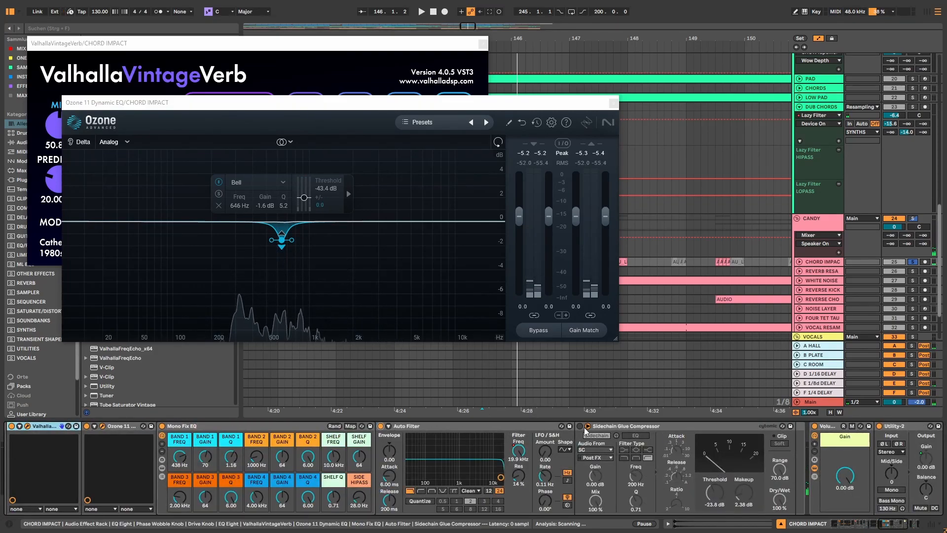
pyautogui.press('space')
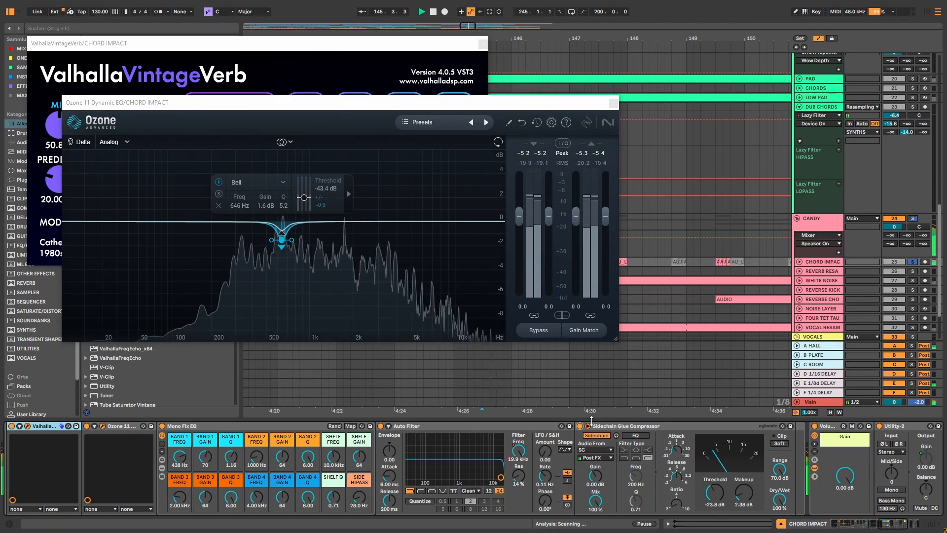
pyautogui.press('space')
pyautogui.click(613, 103)
# Close the ValhallaVintageVerb window, select the REVERB RESAMPLE lane and play from bar 143
pyautogui.click(483, 44)
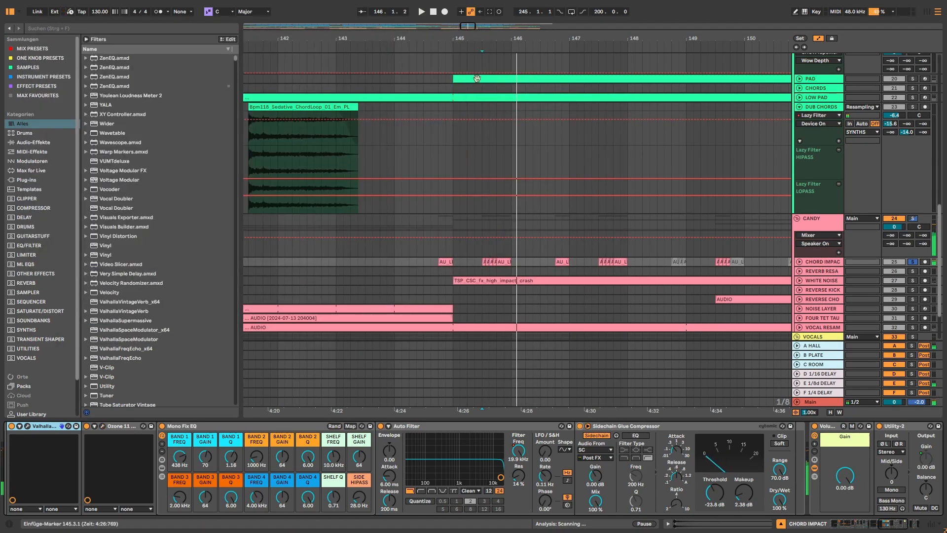
pyautogui.click(436, 268)
pyautogui.scroll(-10, 437, 268)
pyautogui.scroll(3, 496, 286)
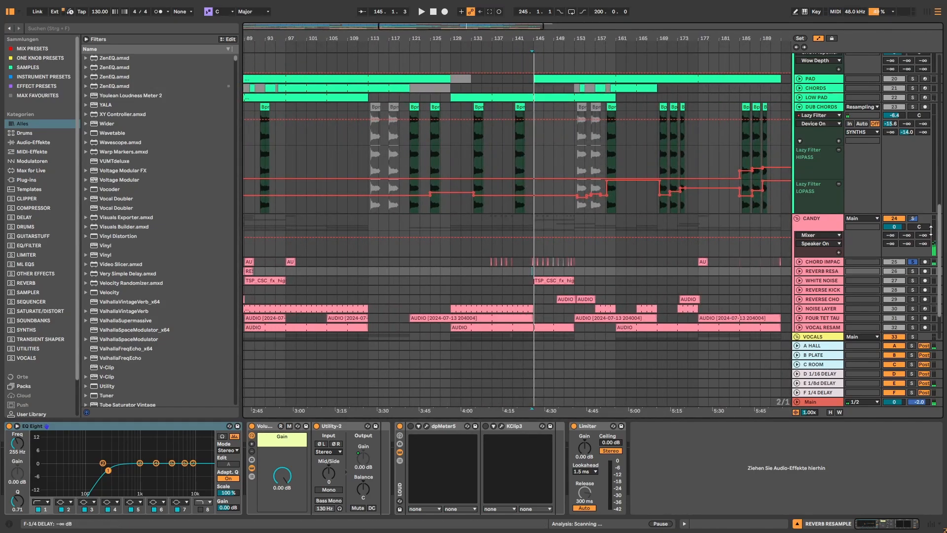
pyautogui.click(524, 273)
pyautogui.press('space')
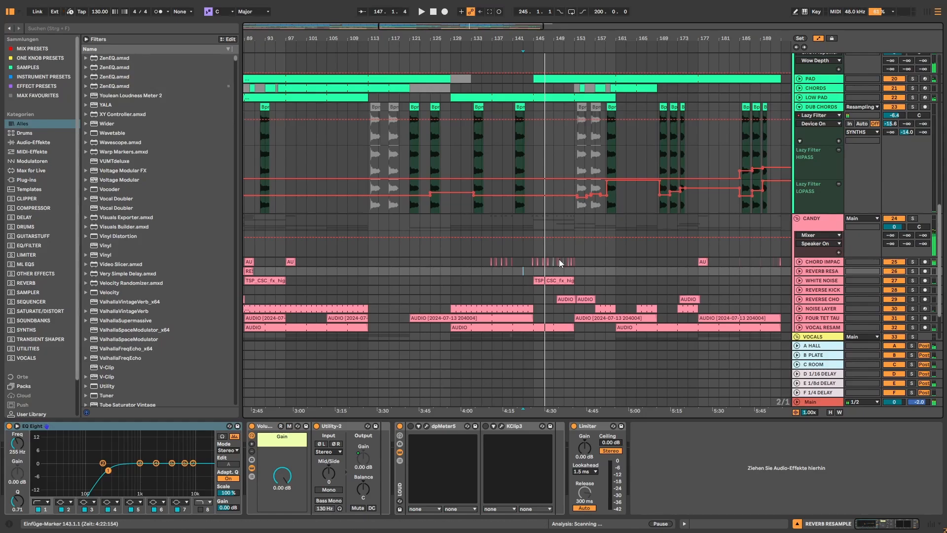
# Solo REVERB RESAMPLE, zoom into bars 78–99 and play from bar 87
pyautogui.moveTo(483, 34); pyautogui.dragTo(689, 72)
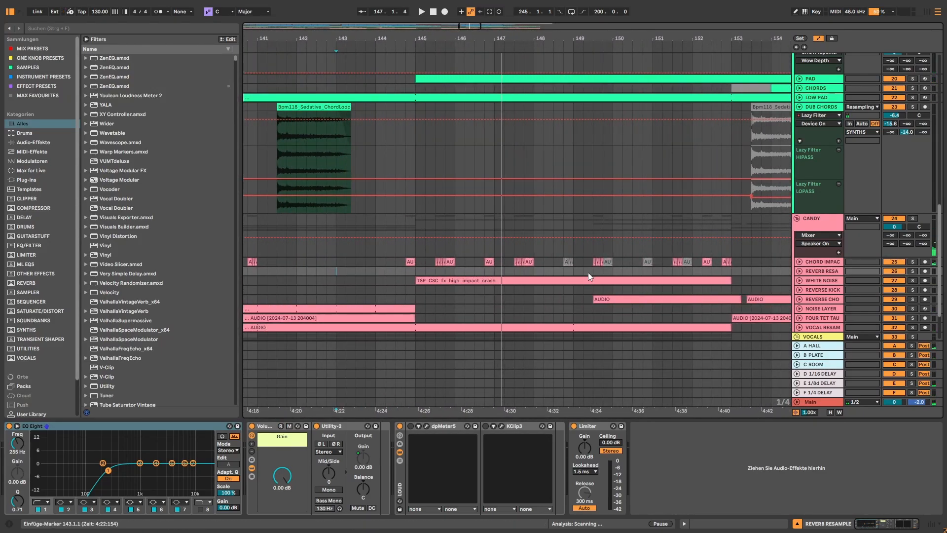
pyautogui.moveTo(580, 39); pyautogui.dragTo(604, 6)
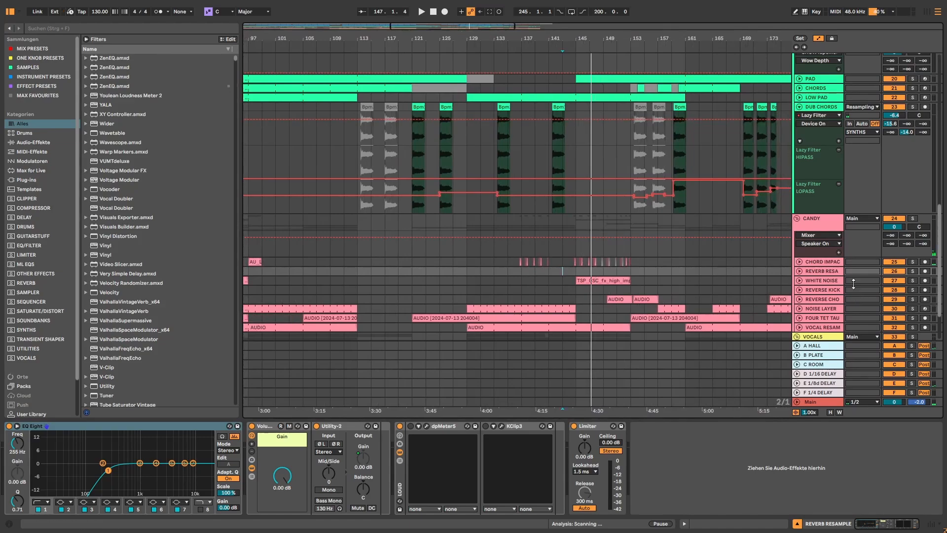
pyautogui.click(913, 272)
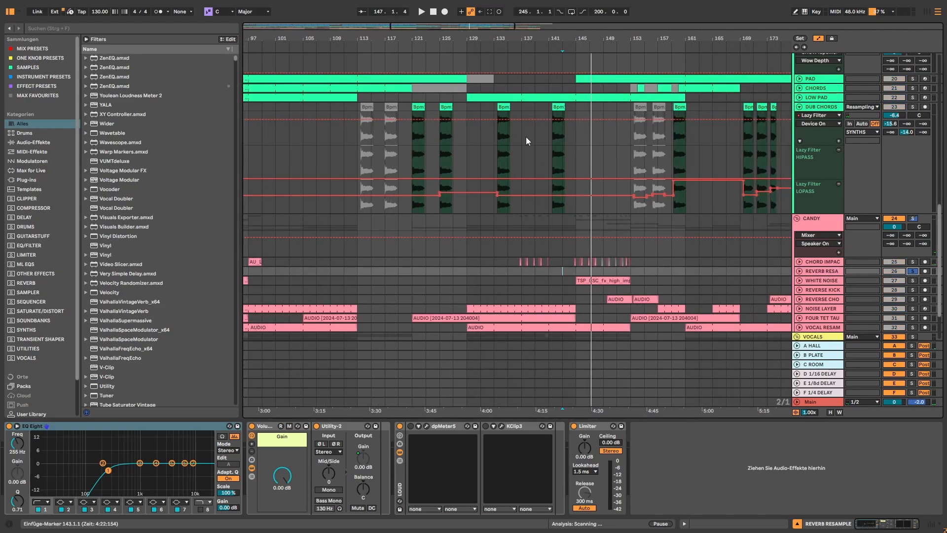
pyautogui.moveTo(448, 30); pyautogui.dragTo(447, 25)
pyautogui.moveTo(385, 40); pyautogui.dragTo(381, 247)
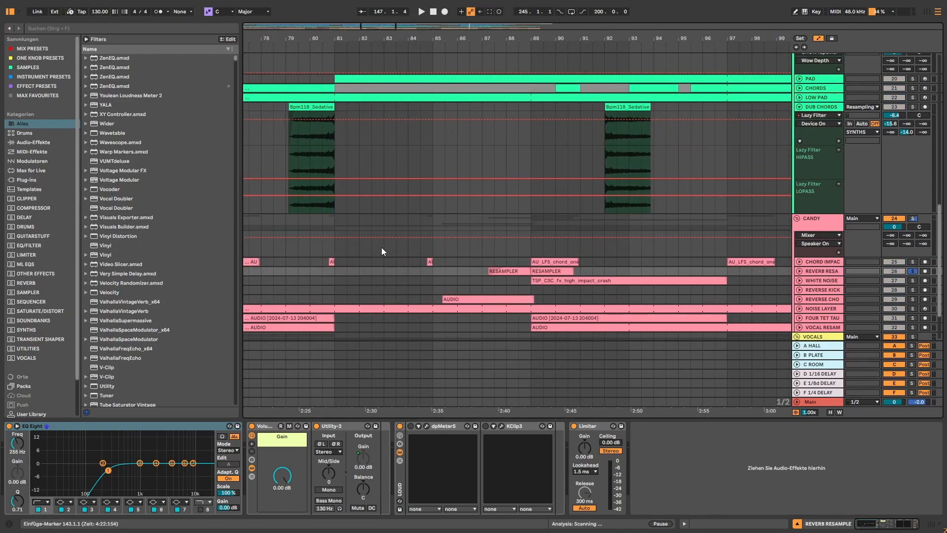
pyautogui.click(495, 279)
pyautogui.press('space')
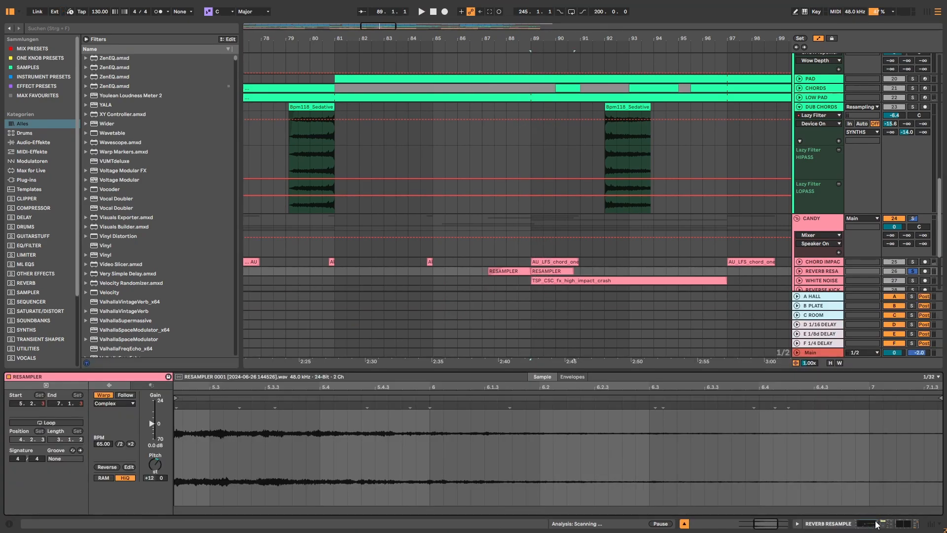
# Show the CHORD IMPACT and REVERB RESAMPLE chains, unfold REVERB RESAMPLE and play from bar 88
pyautogui.click(877, 524)
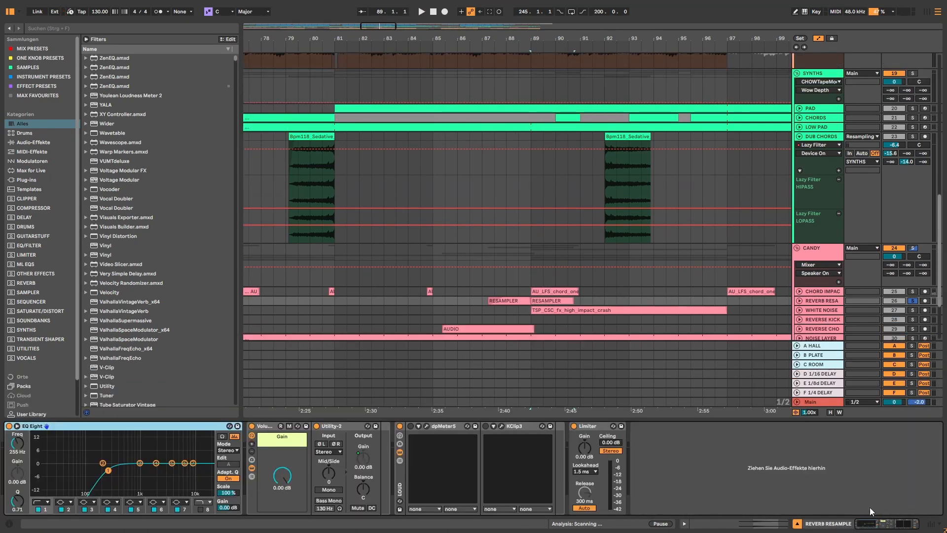
pyautogui.click(821, 292)
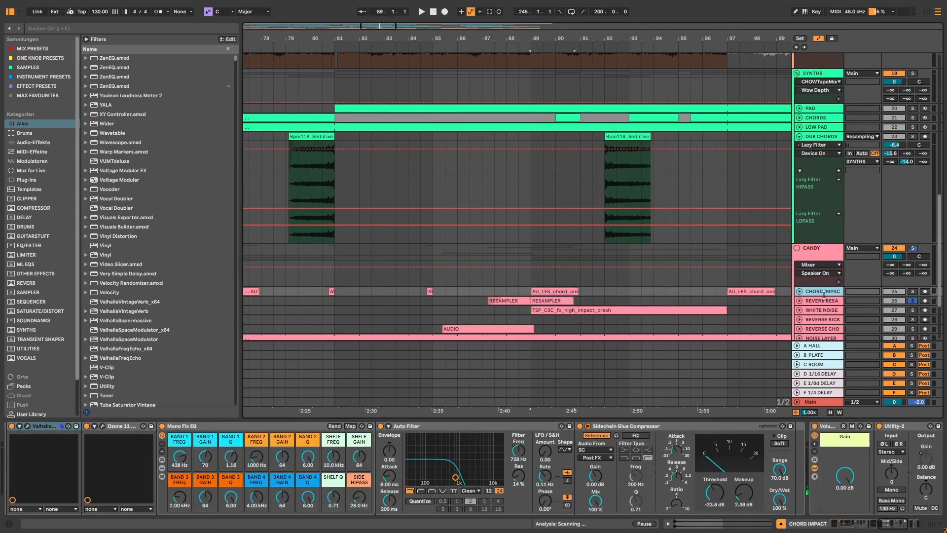
pyautogui.click(822, 300)
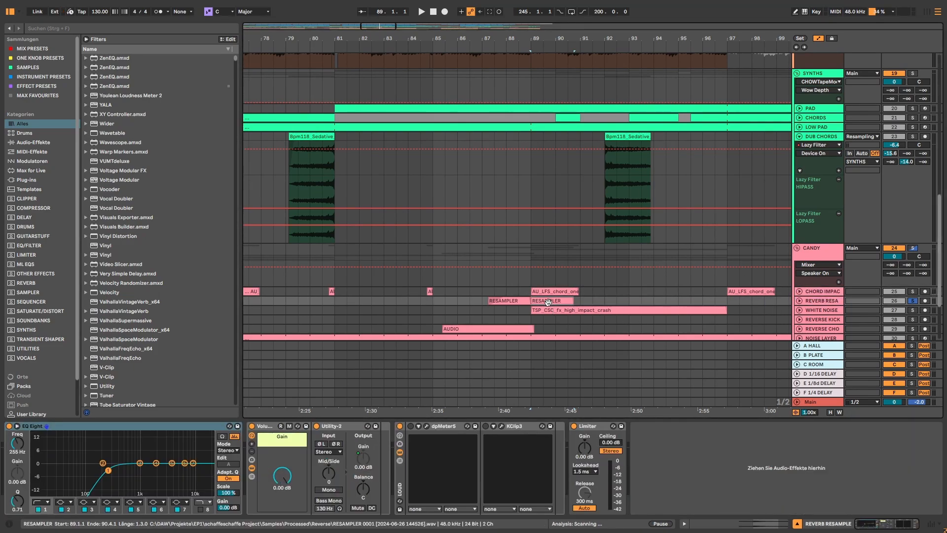
pyautogui.click(522, 301)
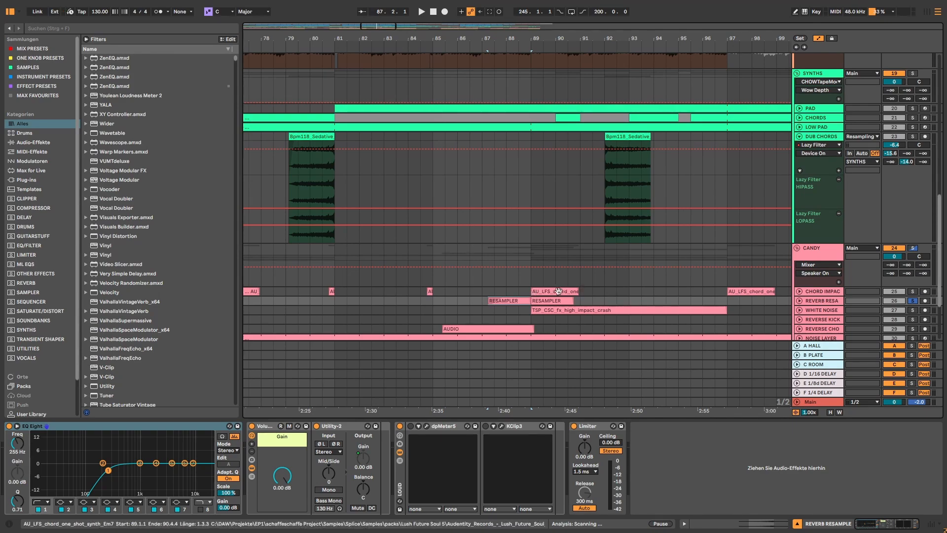
pyautogui.click(799, 300)
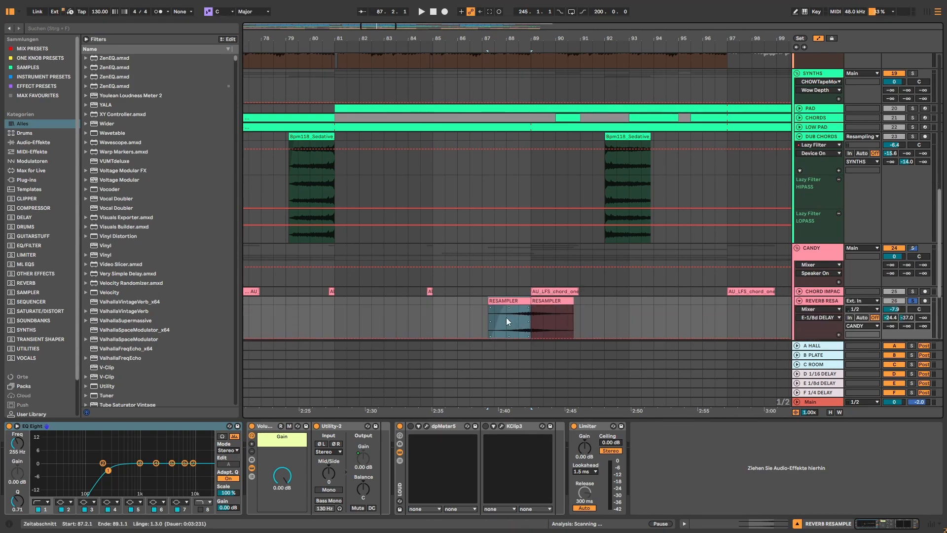
pyautogui.click(507, 317)
pyautogui.press('space')
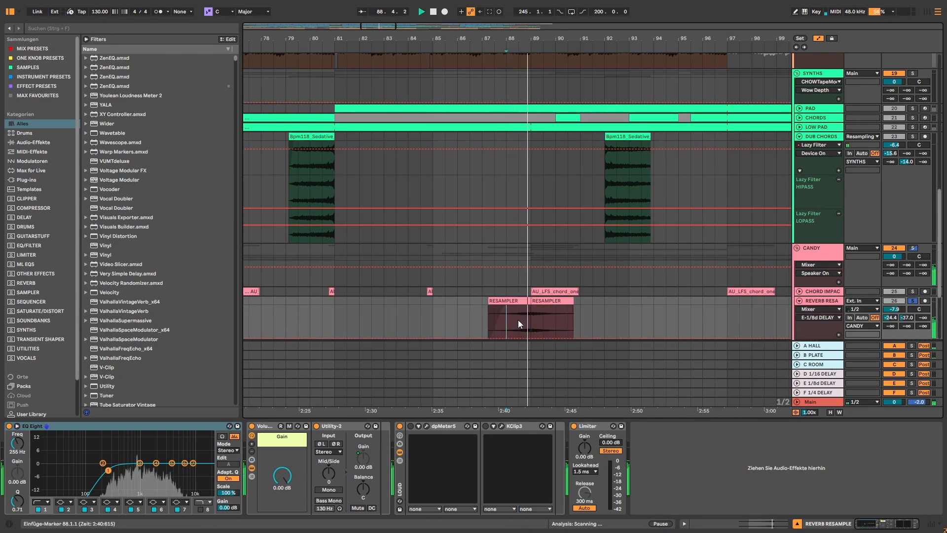
# Solo CHORD IMPACT, replay from bar 88, select the second RESAMPLER clip and unfold WHITE NOISE
pyautogui.keyDown('ctrl'); pyautogui.click(916, 291); pyautogui.keyUp('ctrl')
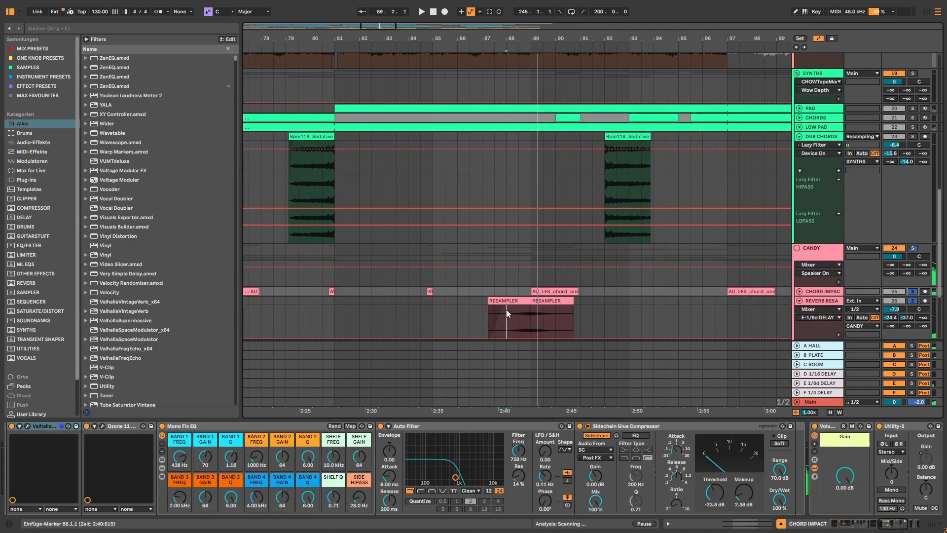
pyautogui.click(508, 309)
pyautogui.press('space')
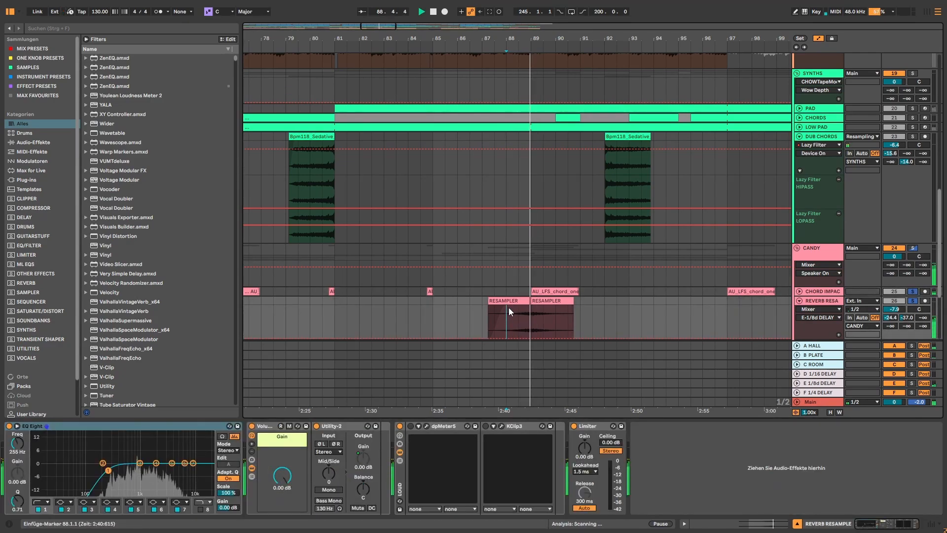
pyautogui.click(560, 302)
pyautogui.hotkey('shift', 'Tab')
pyautogui.hotkey('shift', 'Tab')
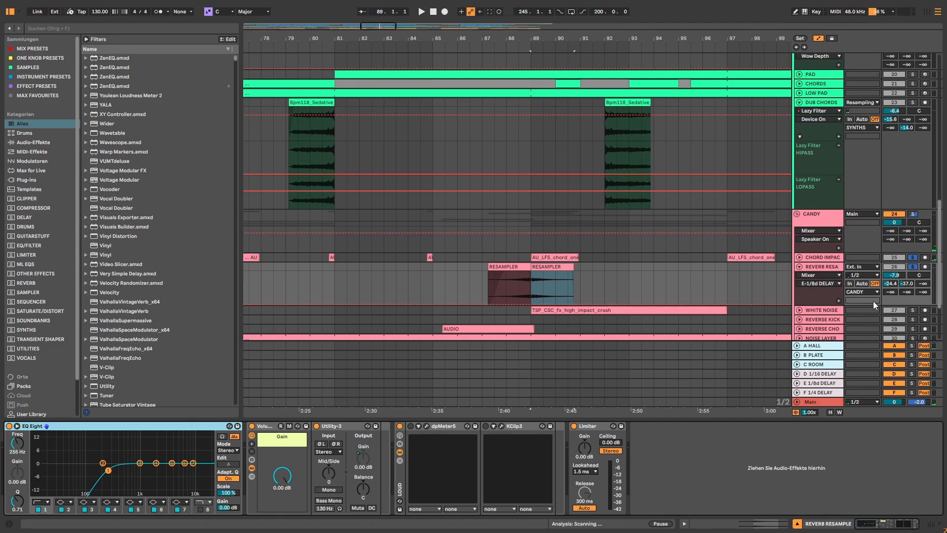
pyautogui.click(814, 312)
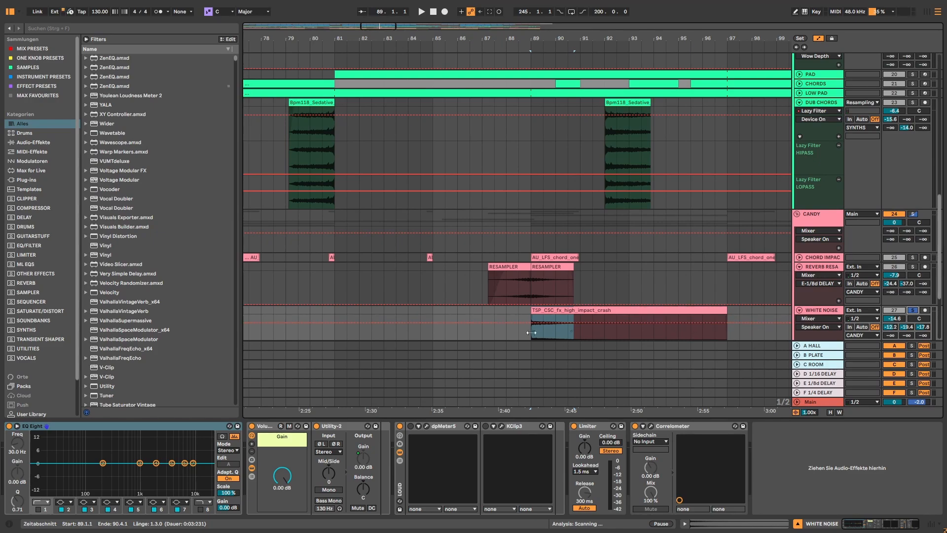
# Open the high impact crash clip and play it from bar 88 with REVERB RESAMPLE and CHORD IMPACT soloed
pyautogui.doubleClick(556, 311)
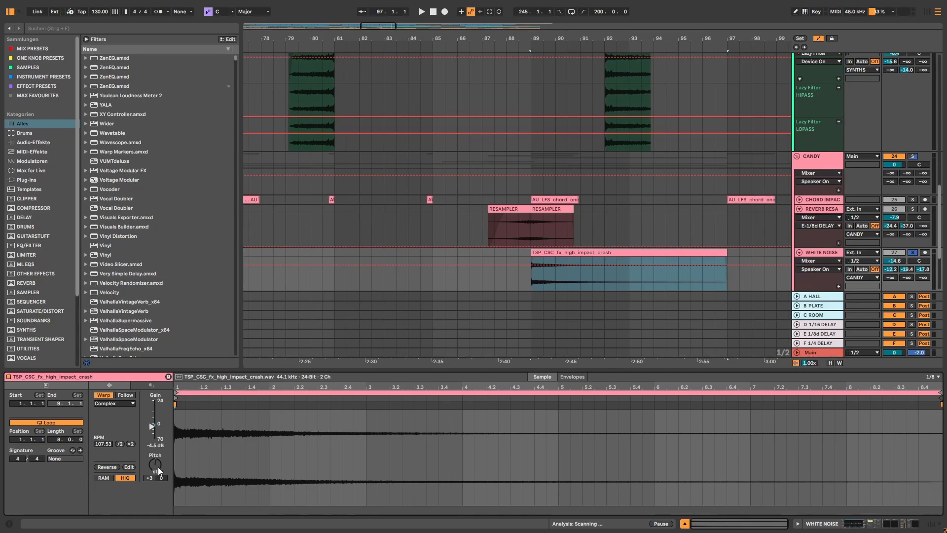
pyautogui.press('space')
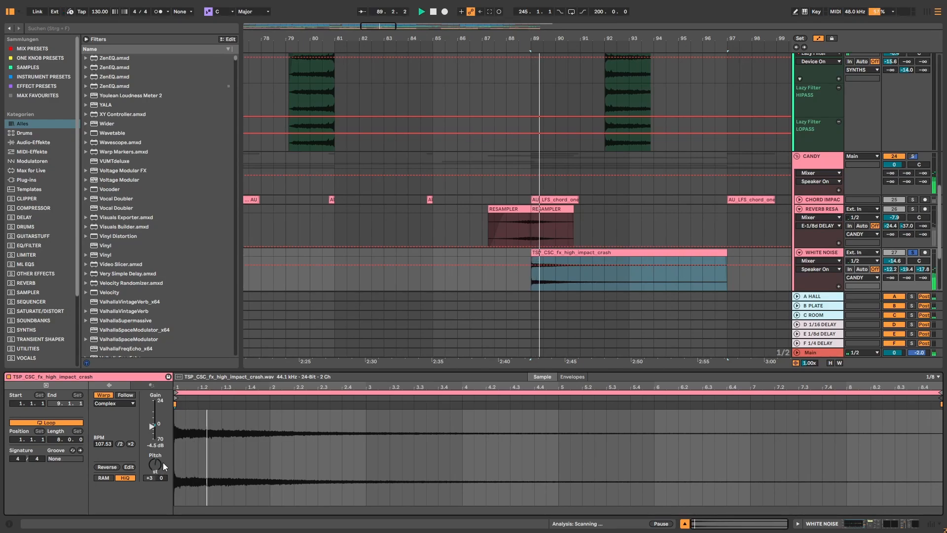
pyautogui.press('space')
pyautogui.press('space')
pyautogui.press('space')
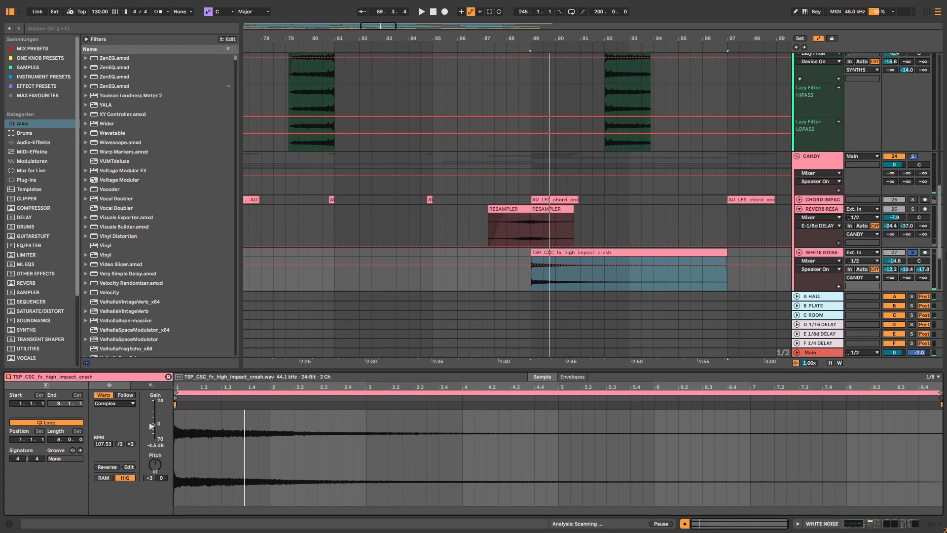
pyautogui.keyDown('ctrl'); pyautogui.click(913, 209); pyautogui.keyUp('ctrl')
pyautogui.keyDown('ctrl'); pyautogui.click(912, 200); pyautogui.keyUp('ctrl')
pyautogui.press('space')
pyautogui.press('space')
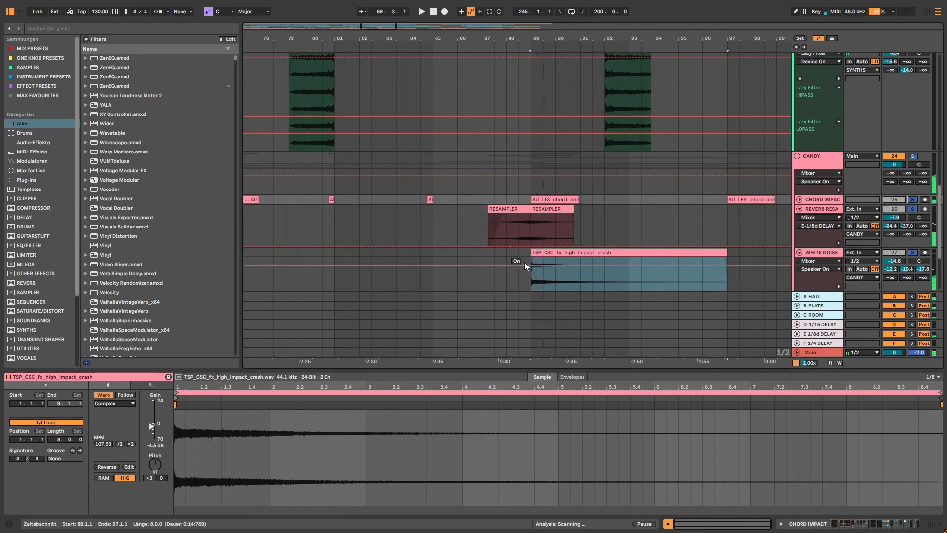
pyautogui.click(506, 253)
pyautogui.press('space')
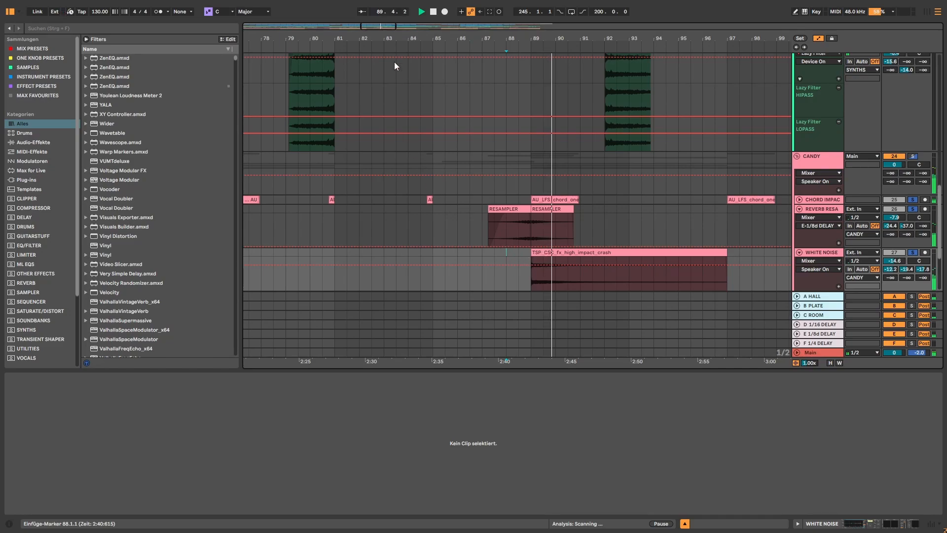
# Play the REVERSE KICK from bar 32.4 with Auto Filter, Devil-Loc and EQ Eight bypassed to compare
pyautogui.press('space')
pyautogui.press('-')
pyautogui.press('-')
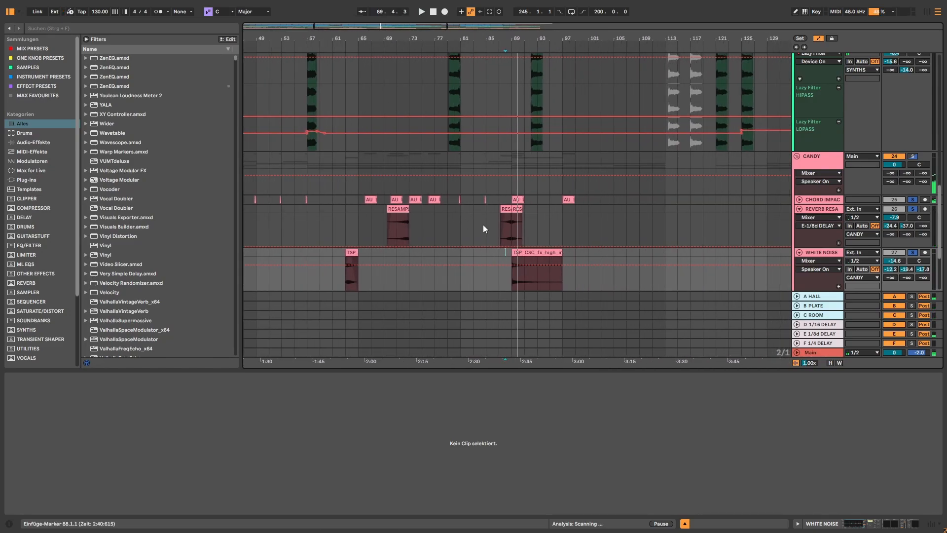
pyautogui.scroll(-4, 717, 241)
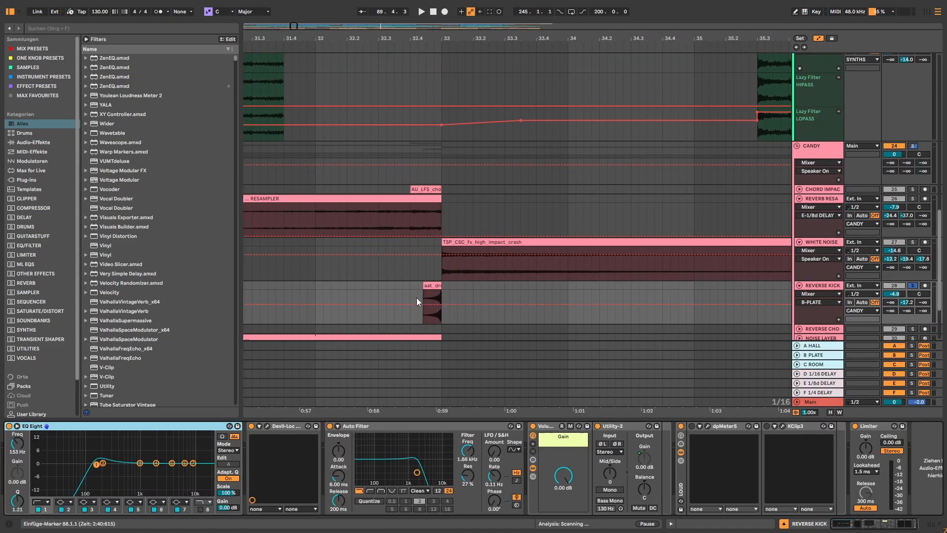
pyautogui.click(422, 292)
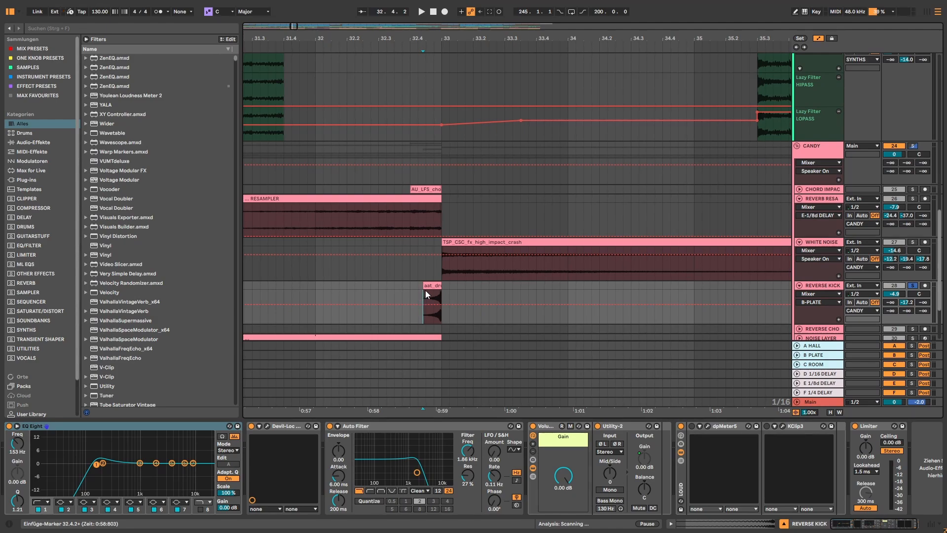
pyautogui.press('space')
pyautogui.click(330, 426)
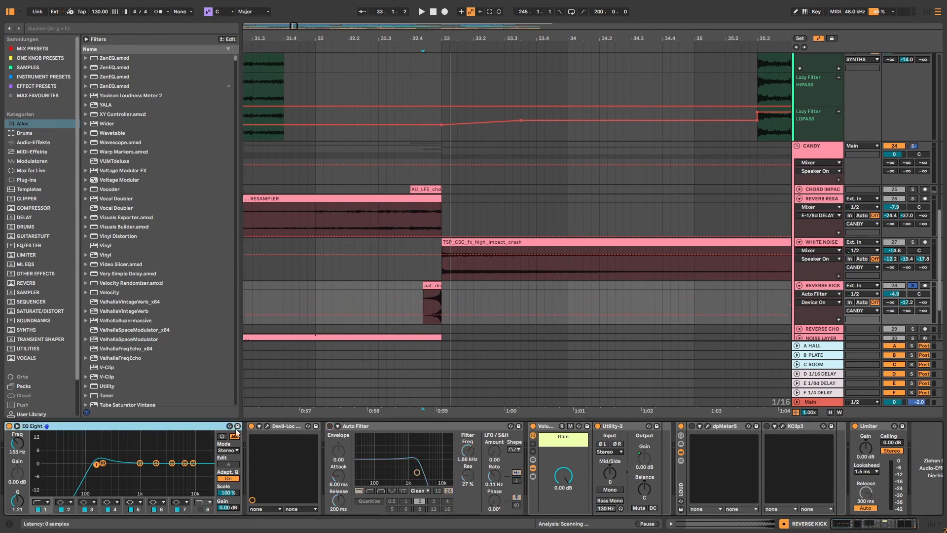
pyautogui.click(251, 425)
pyautogui.click(9, 426)
pyautogui.press('space')
pyautogui.press('space')
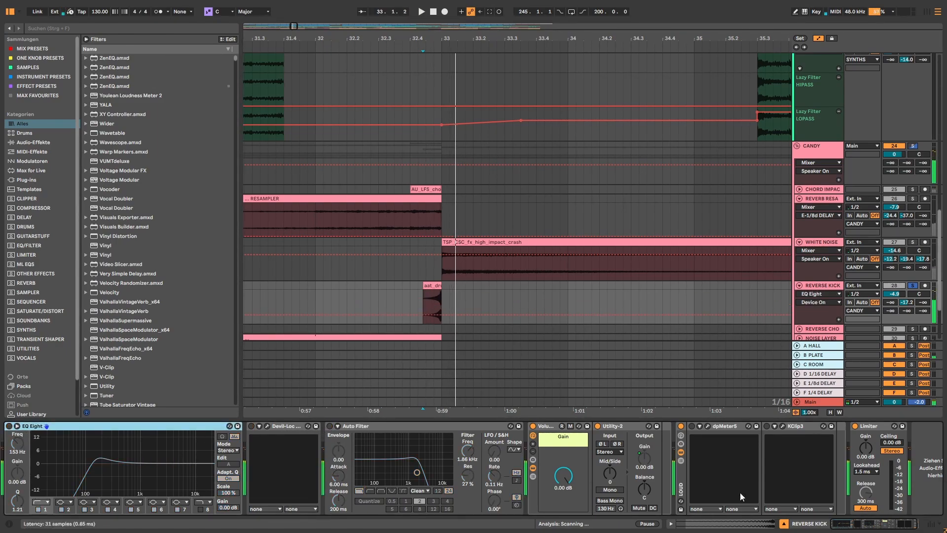
pyautogui.hotkey('shift', 'Tab')
pyautogui.hotkey('shift', 'Tab')
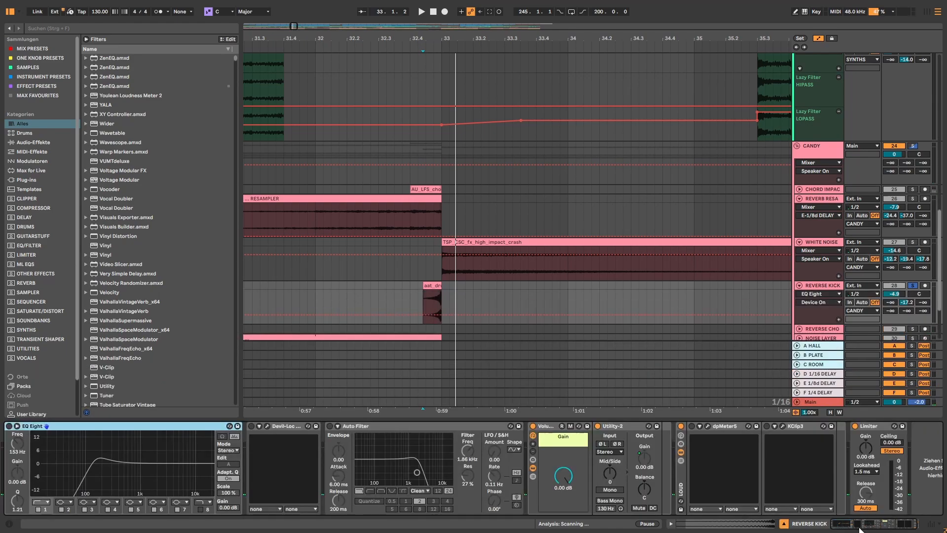
# Turn EQ Eight, Devil-Loc and Auto Filter back on one by one, playing the kick after each
pyautogui.click(9, 426)
pyautogui.press('space')
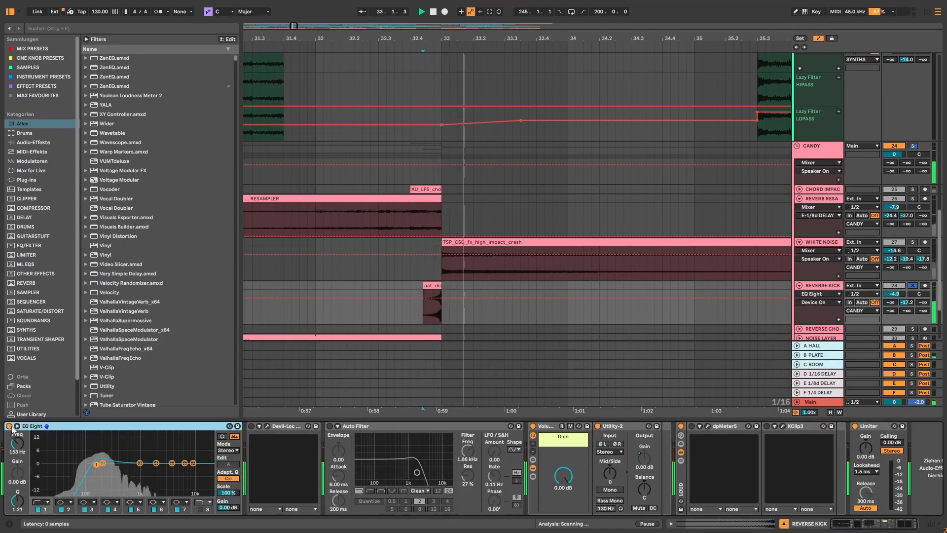
pyautogui.click(251, 426)
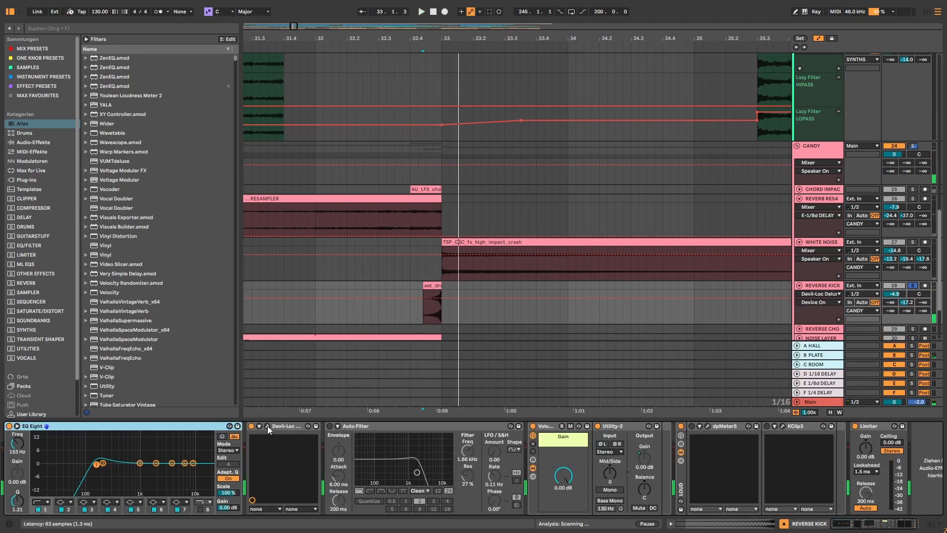
pyautogui.click(267, 426)
pyautogui.press('space')
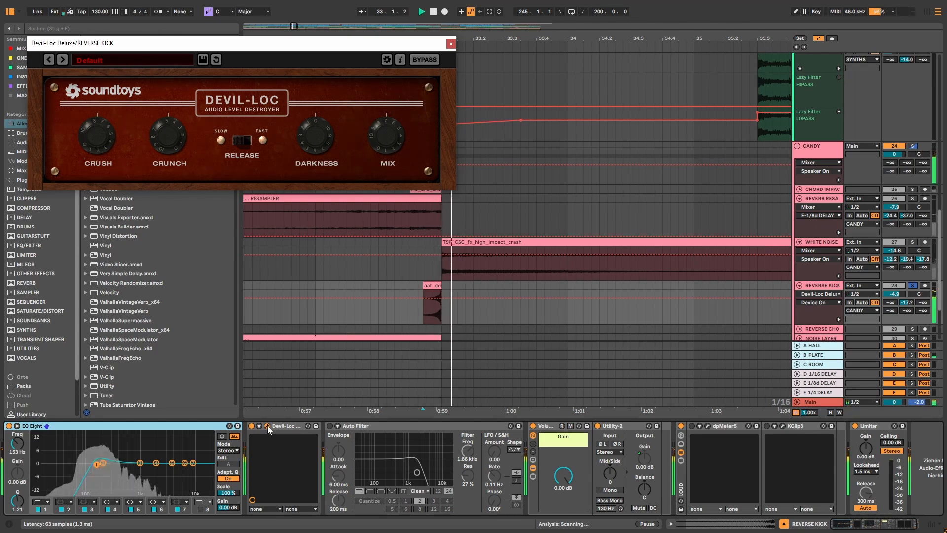
pyautogui.press('space')
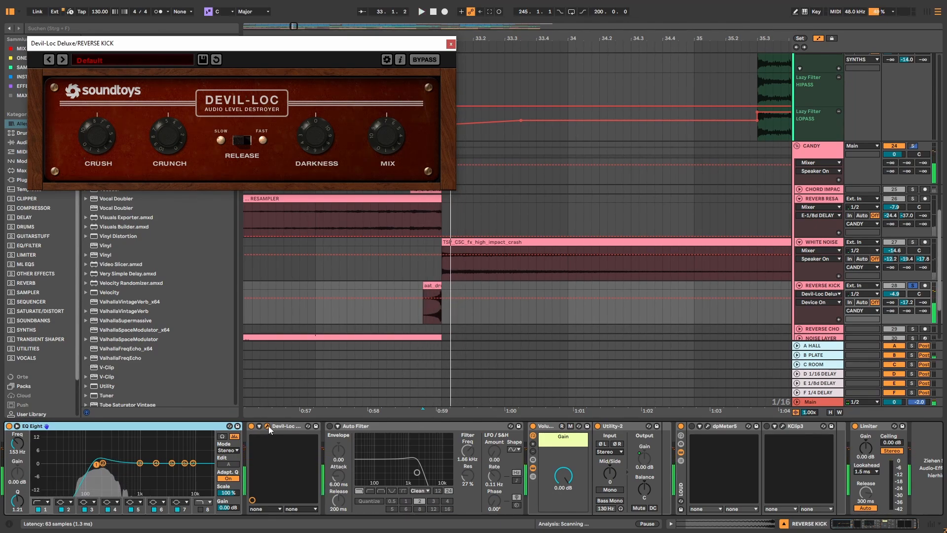
pyautogui.click(330, 426)
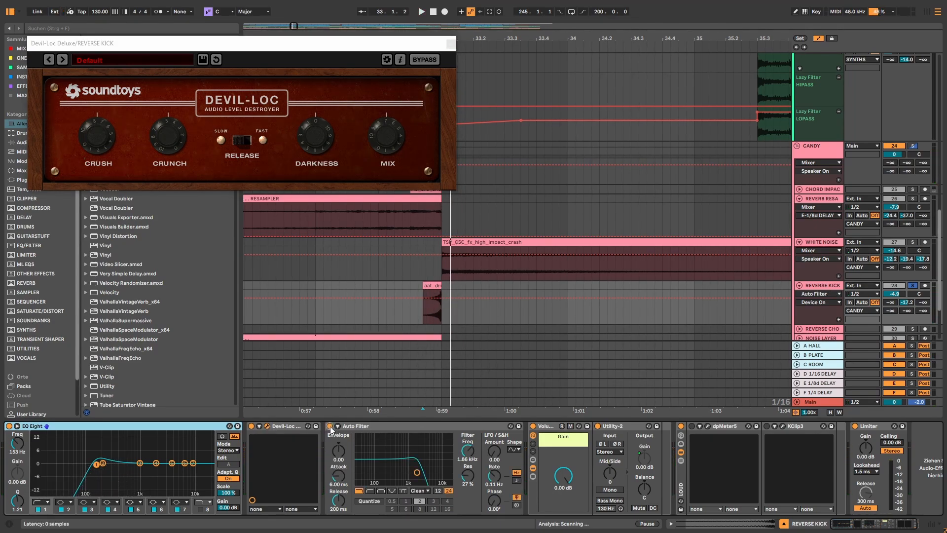
pyautogui.press('space')
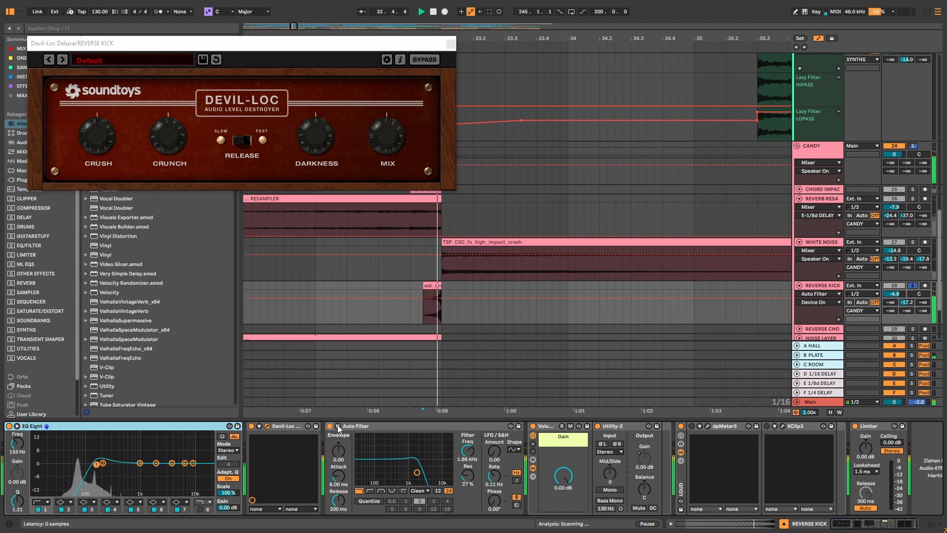
pyautogui.press('space')
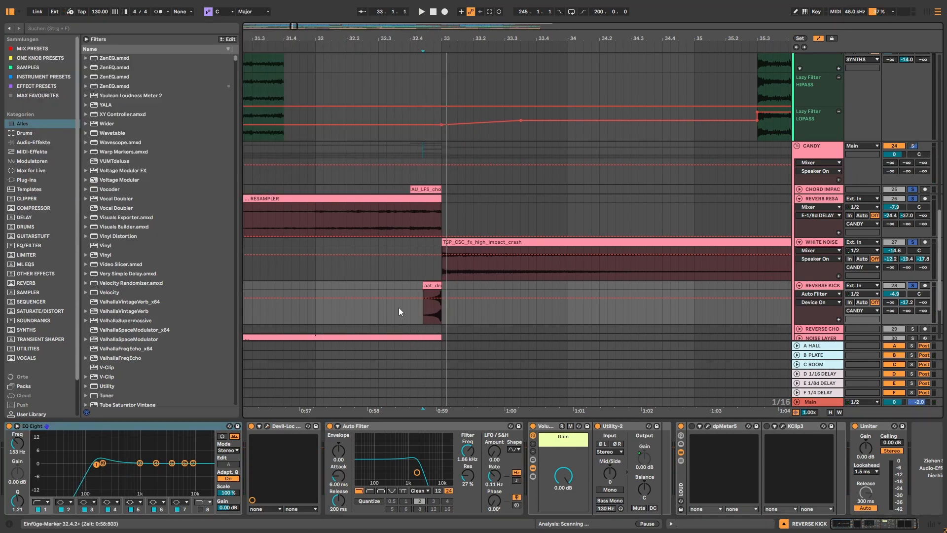
pyautogui.click(401, 281)
pyautogui.press('space')
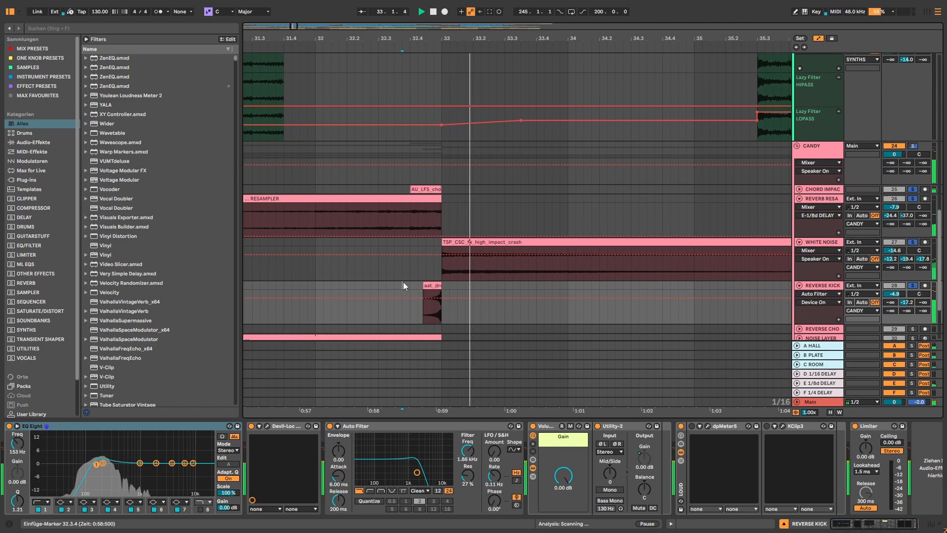
pyautogui.press('space')
# Solo KICK and KICK SUB and play them from just before bar 33
pyautogui.scroll(10, 827, 142)
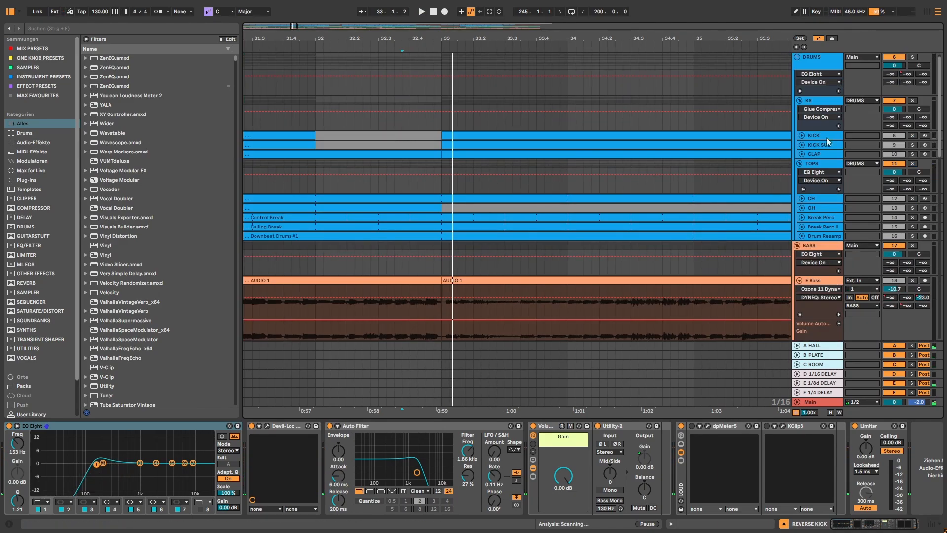
pyautogui.click(915, 136)
pyautogui.keyDown('ctrl'); pyautogui.click(913, 145); pyautogui.keyUp('ctrl')
pyautogui.click(425, 123)
pyautogui.press('space')
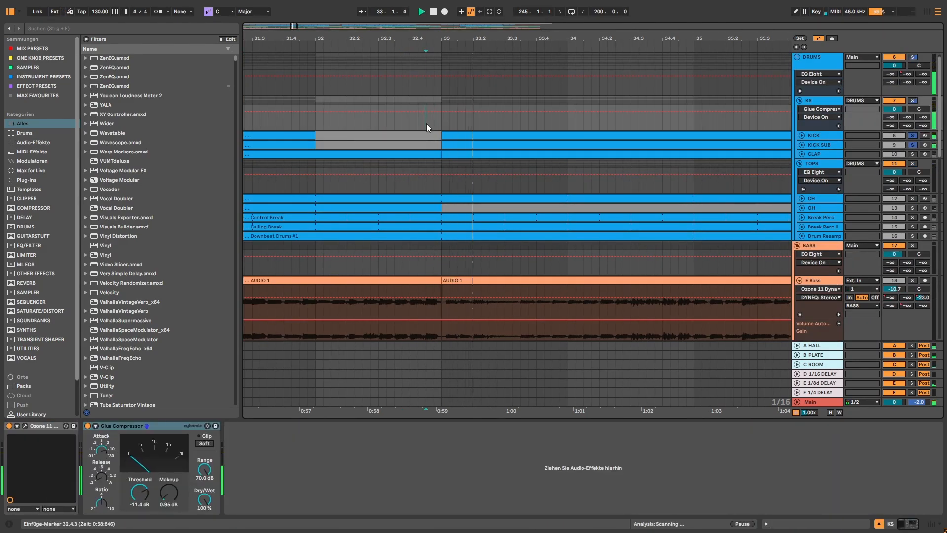
pyautogui.press('space')
pyautogui.press('space')
pyautogui.press('space')
pyautogui.press('space')
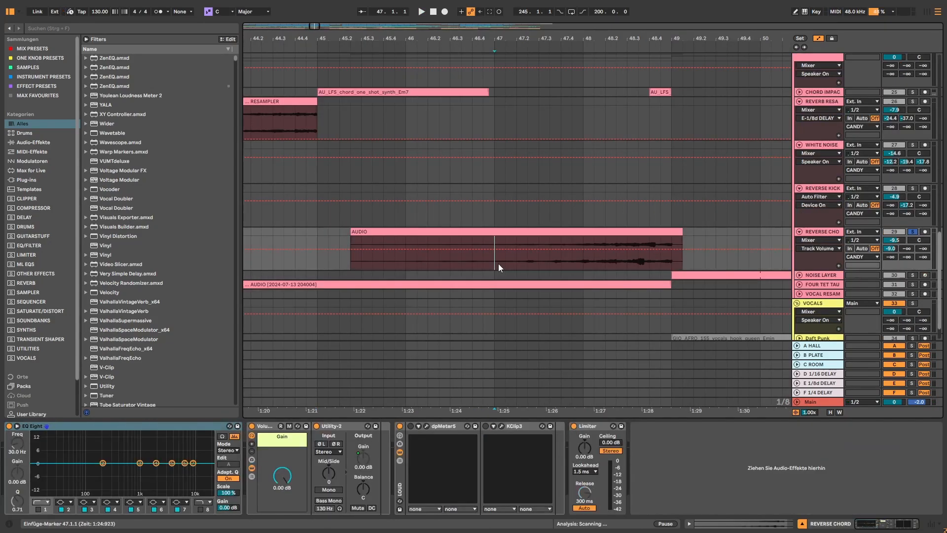
pyautogui.press('space')
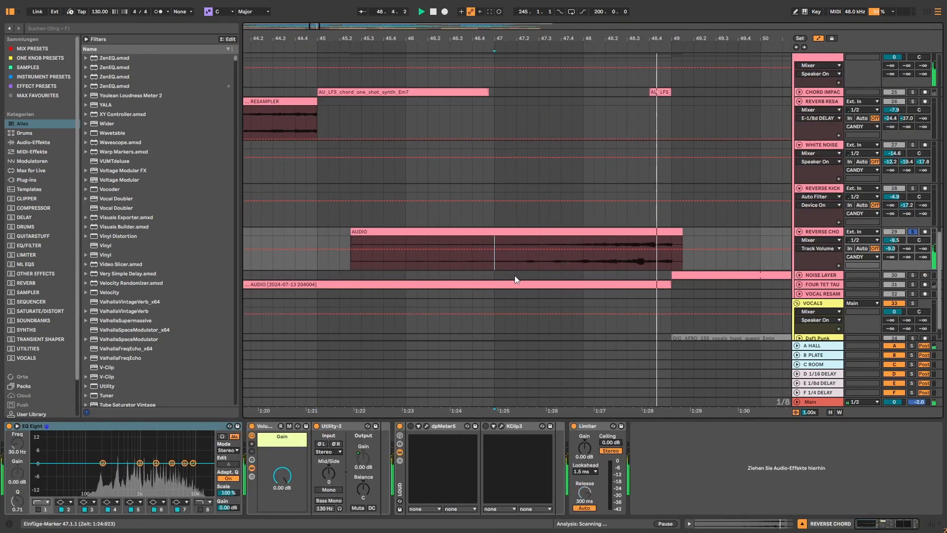
pyautogui.press('space')
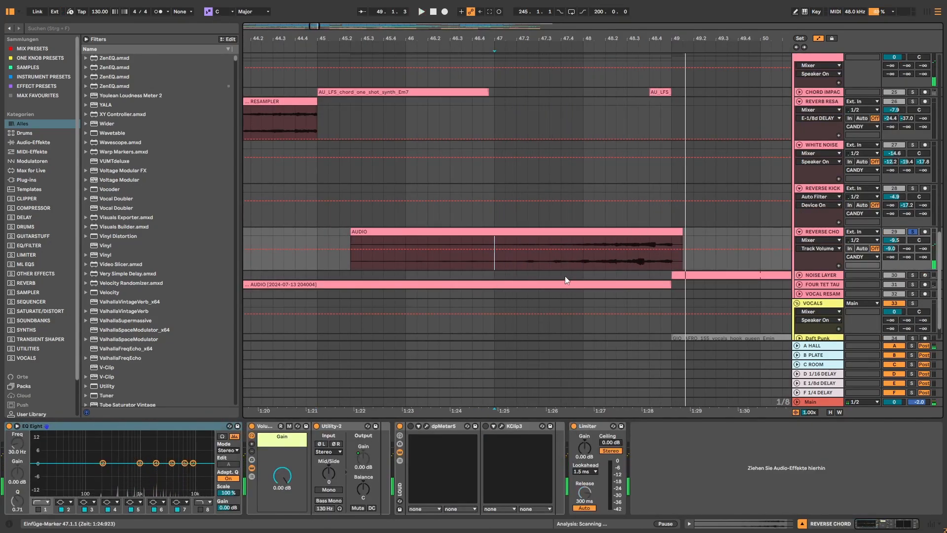
# Solo REVERSE CHORD, audition it, and open its reversed AUDIO clip's sample settings
pyautogui.click(577, 233)
pyautogui.scroll(5, 725, 276)
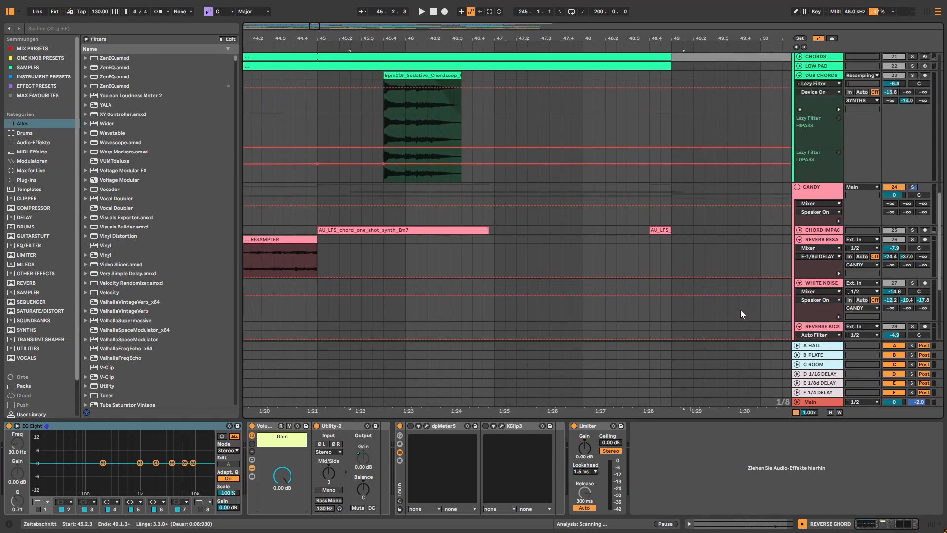
pyautogui.scroll(5, 747, 304)
pyautogui.click(910, 202)
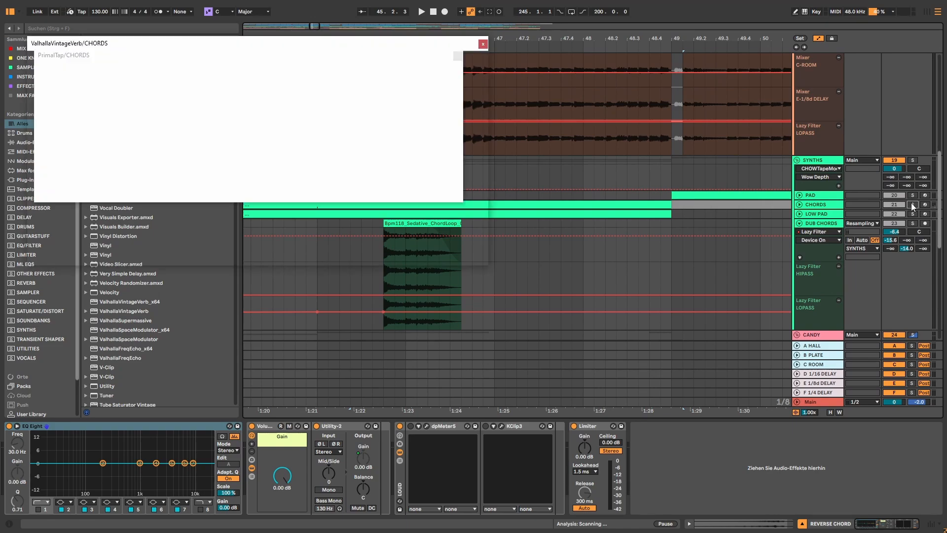
pyautogui.scroll(-5, 494, 296)
pyautogui.scroll(-5, 493, 294)
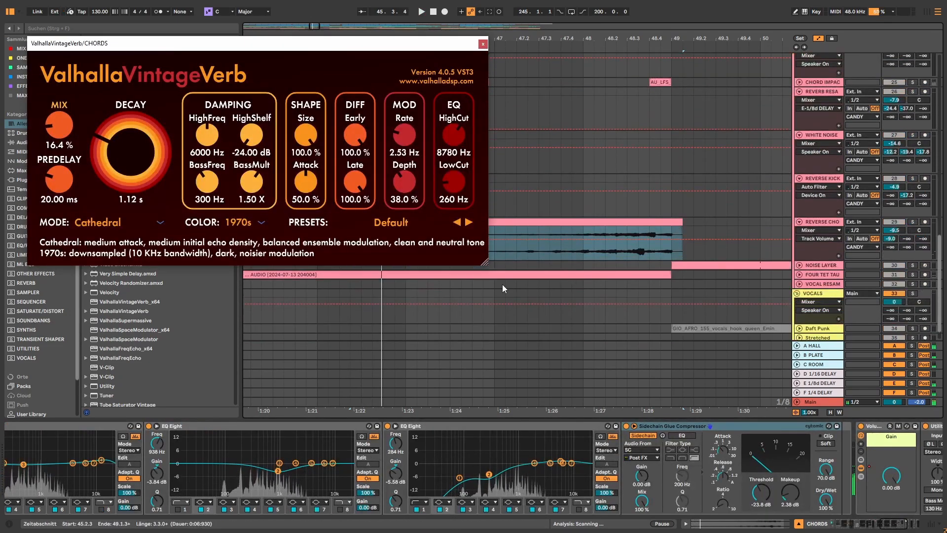
pyautogui.click(911, 221)
pyautogui.press('space')
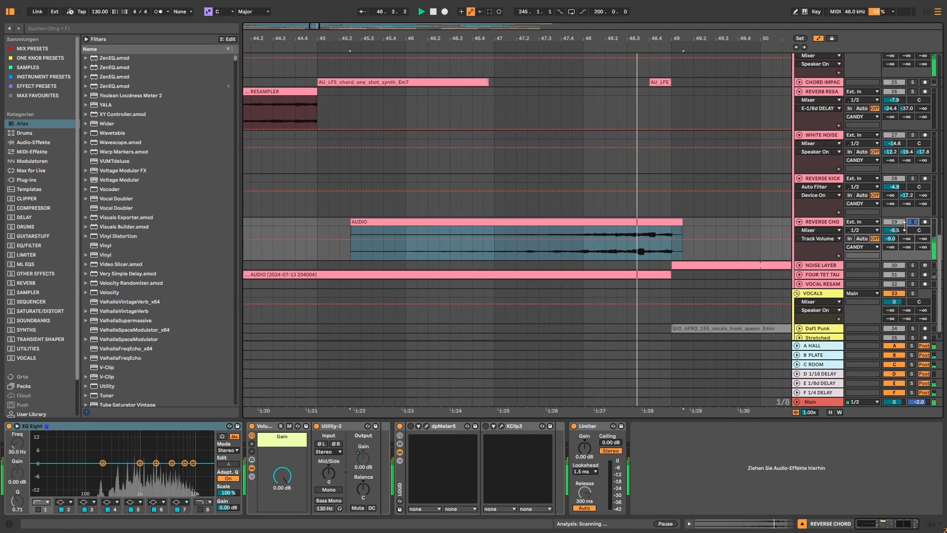
pyautogui.press('space')
pyautogui.click(736, 525)
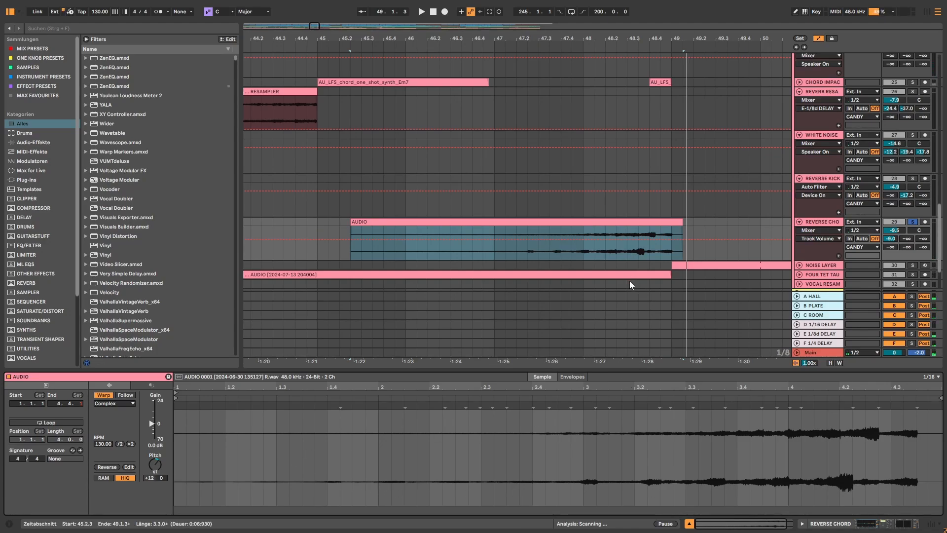
# Select and unfold the NOISE LAYER track and show its device chain
pyautogui.scroll(-2, 629, 280)
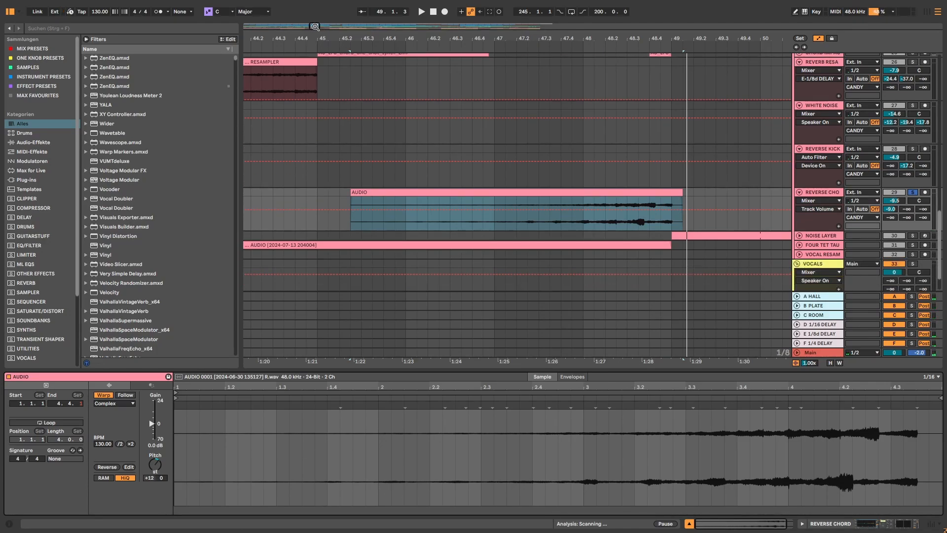
pyautogui.moveTo(315, 27); pyautogui.dragTo(320, 22)
pyautogui.click(814, 194)
pyautogui.scroll(3, 617, 246)
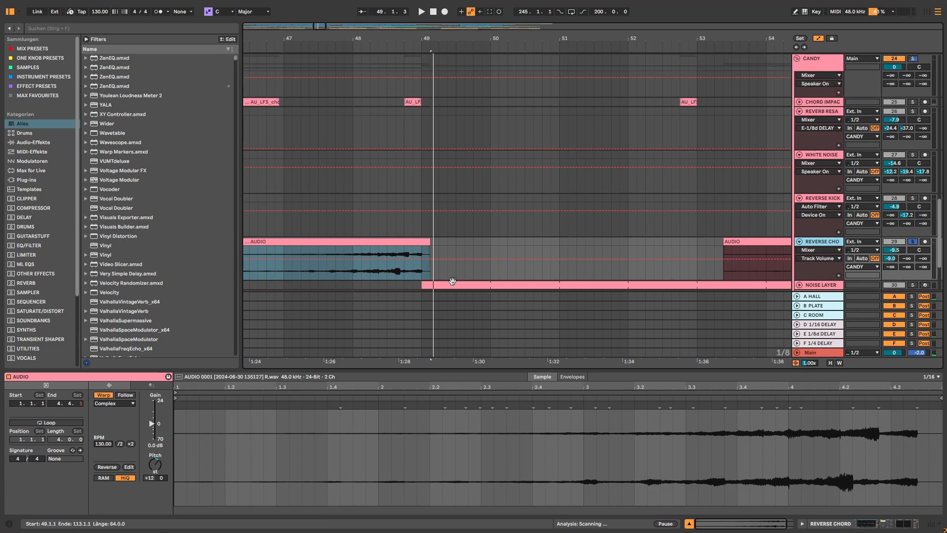
pyautogui.scroll(-4, 500, 258)
pyautogui.click(816, 228)
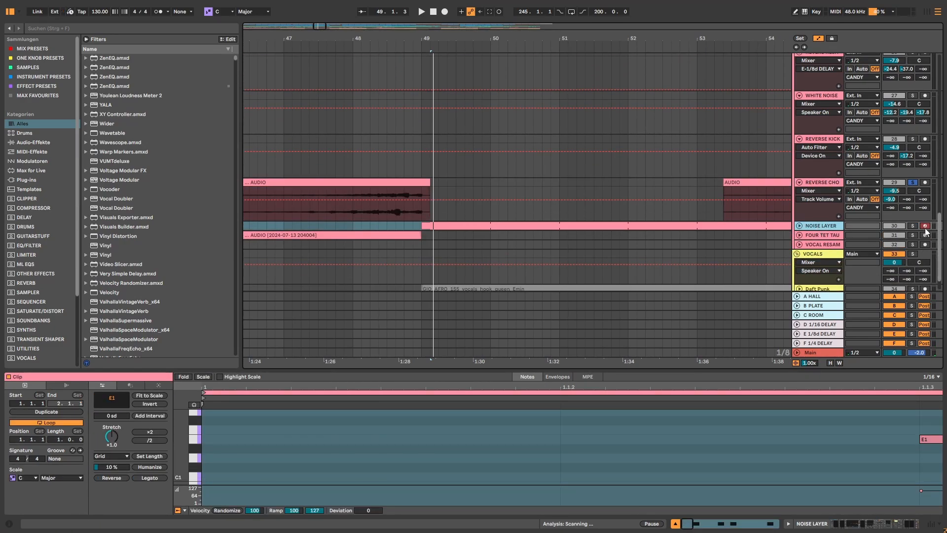
pyautogui.click(799, 226)
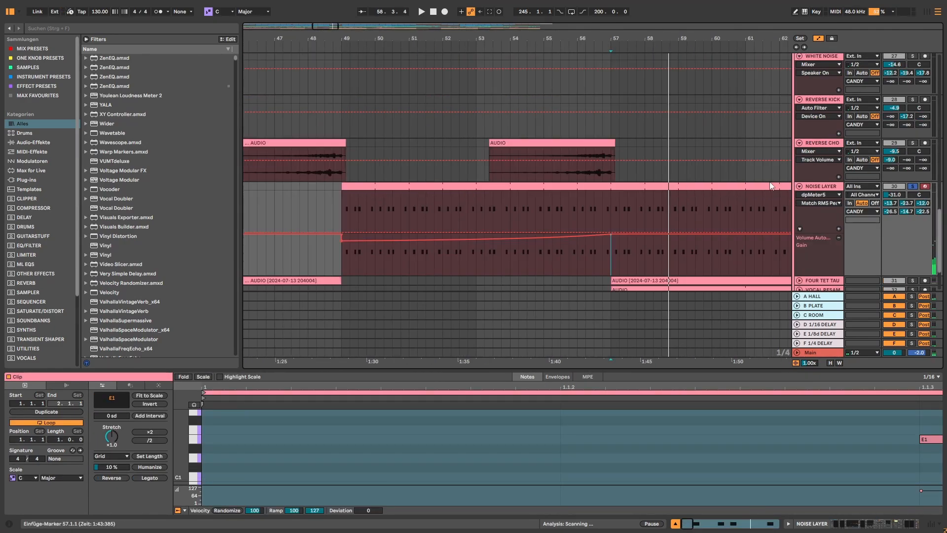
pyautogui.click(863, 526)
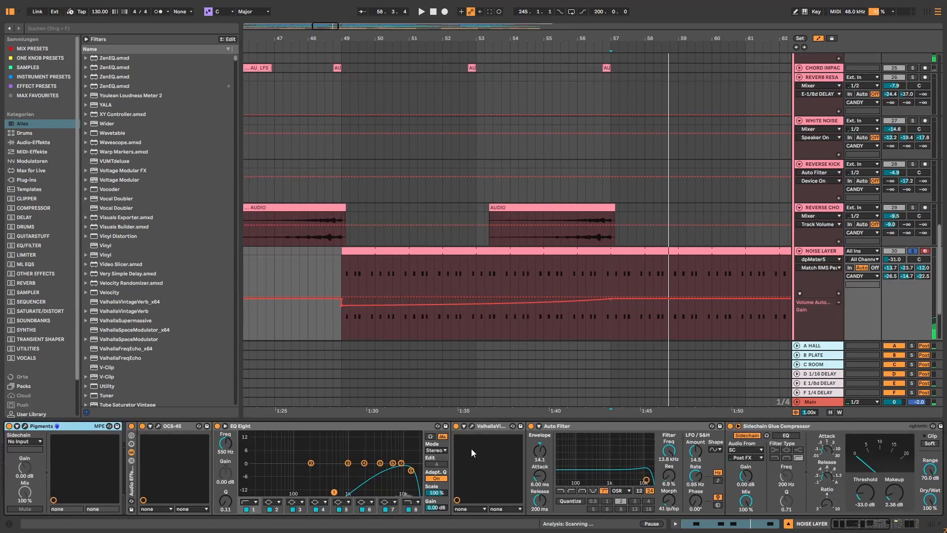
# Switch off the NOISE LAYER Audio Effect Rack and open the Pigments synth
pyautogui.click(132, 426)
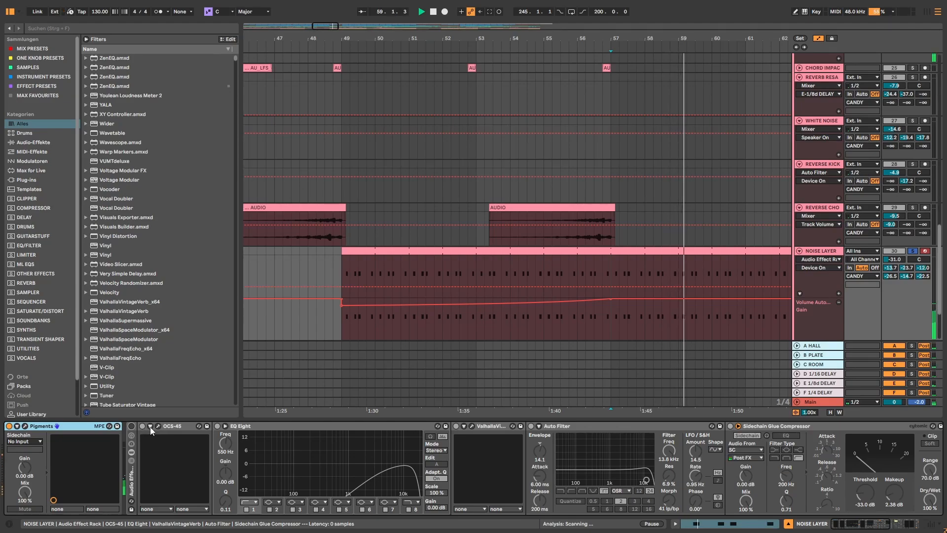
pyautogui.press('space')
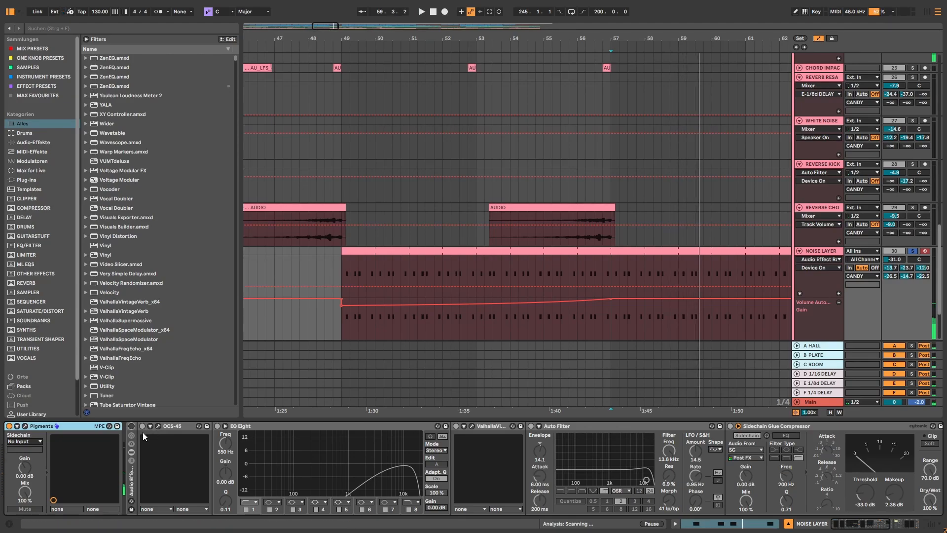
pyautogui.click(24, 427)
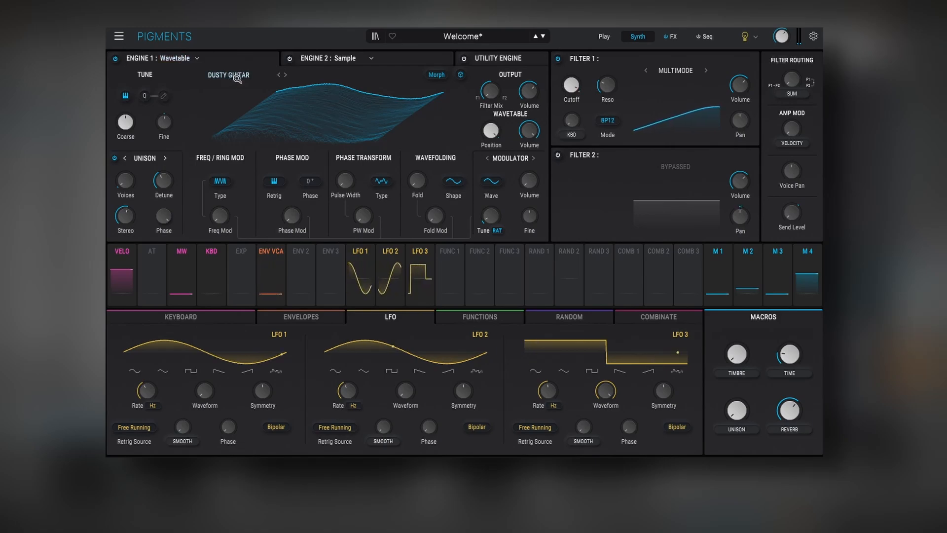
# Inspect Pigments' Engine 2 noise sample, the LFO modulation assignments and the FX page
pyautogui.click(320, 59)
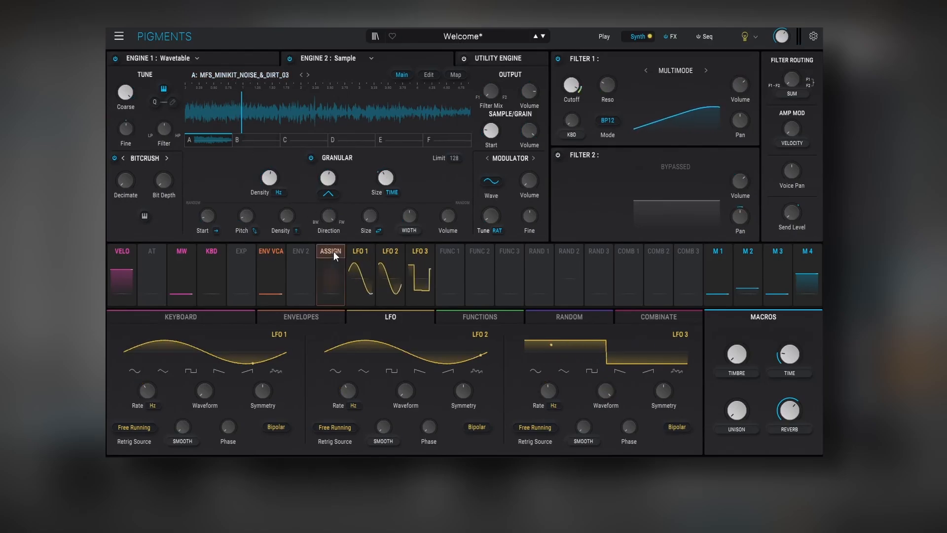
pyautogui.moveTo(384, 252)
pyautogui.moveTo(424, 250)
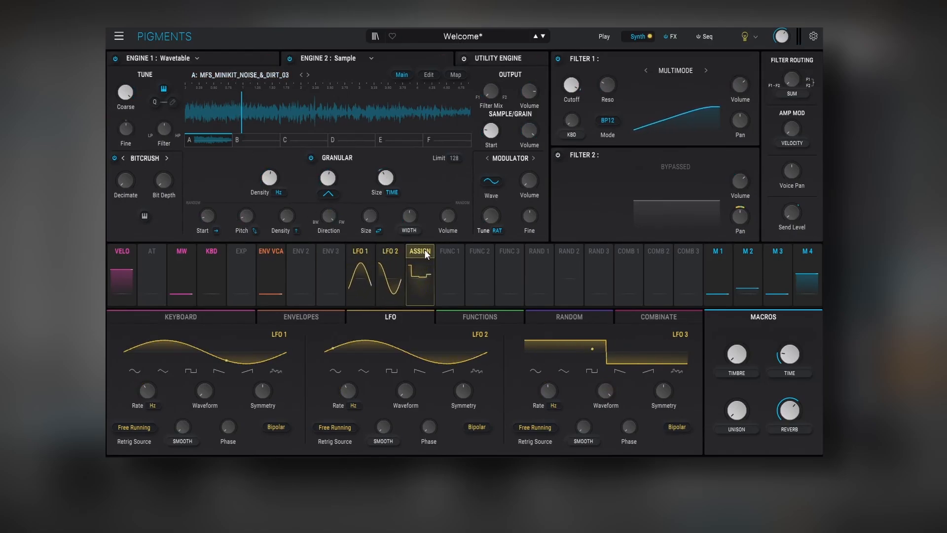
pyautogui.moveTo(348, 252)
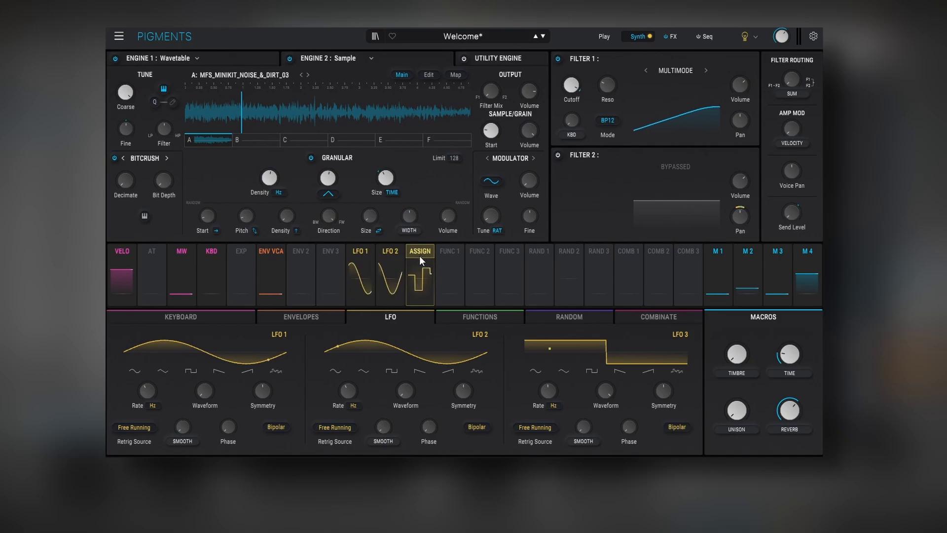
pyautogui.click(670, 36)
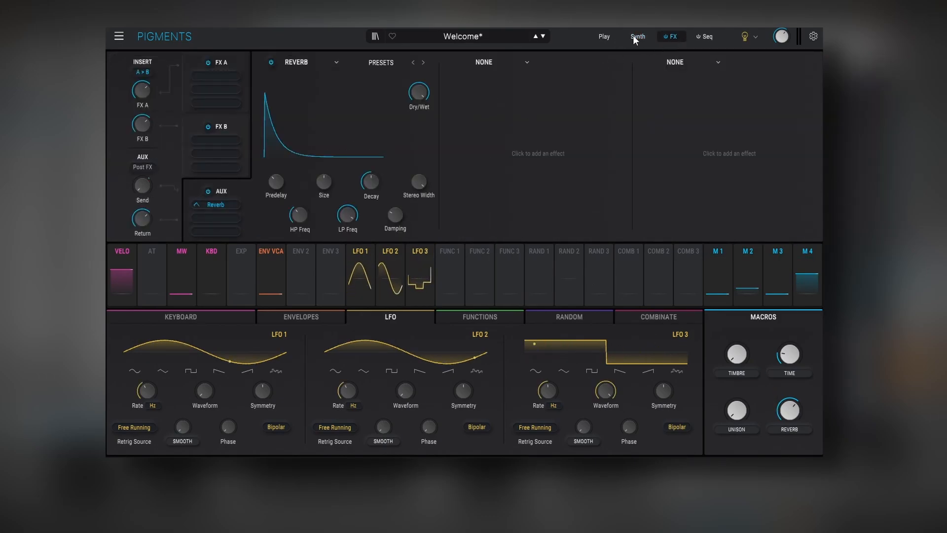
pyautogui.click(609, 36)
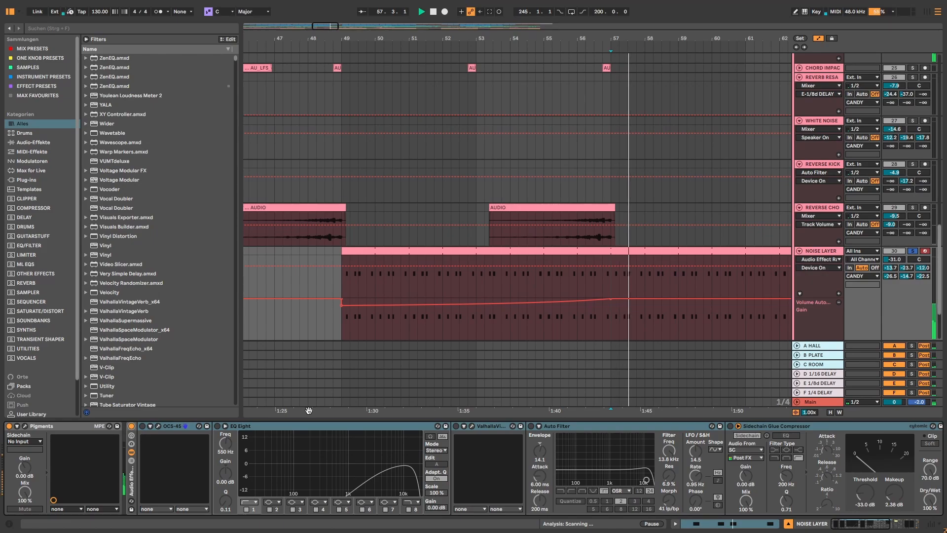
# Audition NOISE LAYER through OCS-45 and VintageVerb, then enable the Sidechain Glue Compressor
pyautogui.click(146, 432)
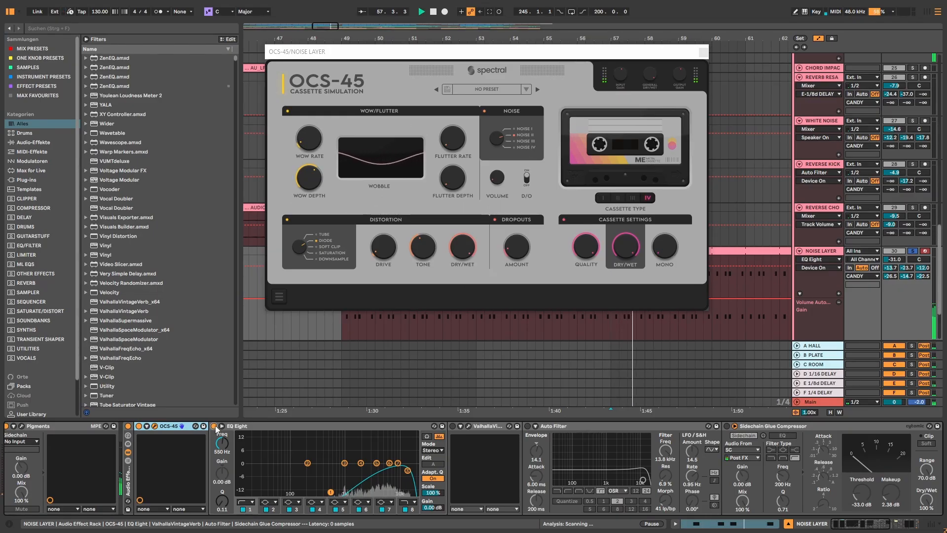
pyautogui.press('space')
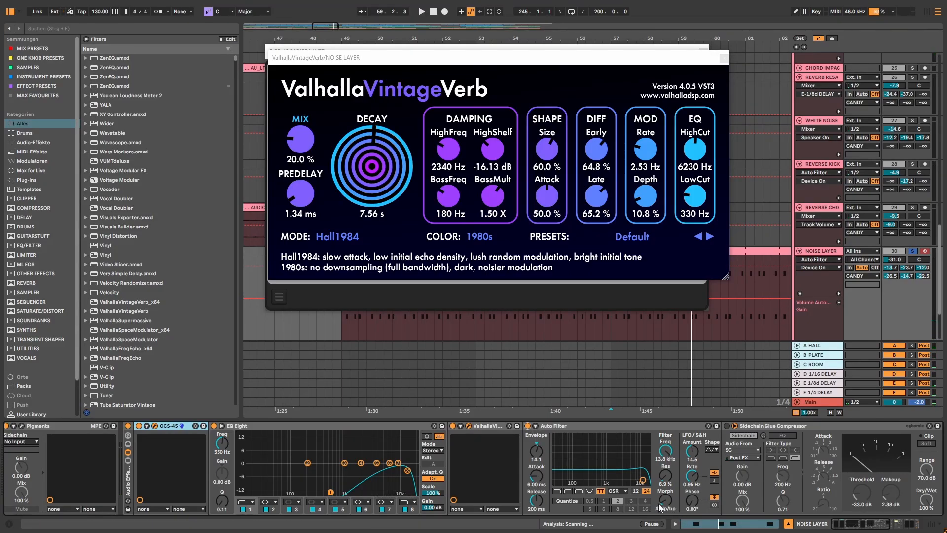
pyautogui.press('space')
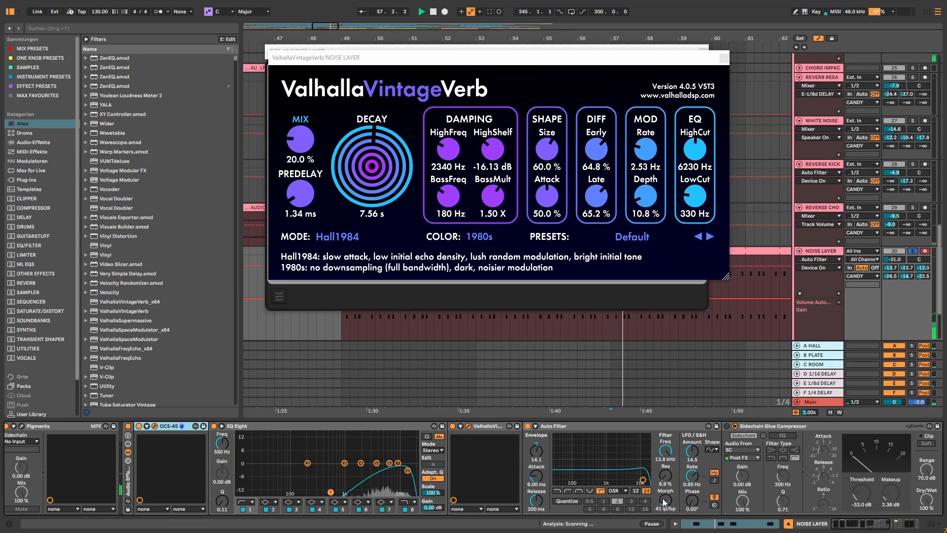
pyautogui.press('space')
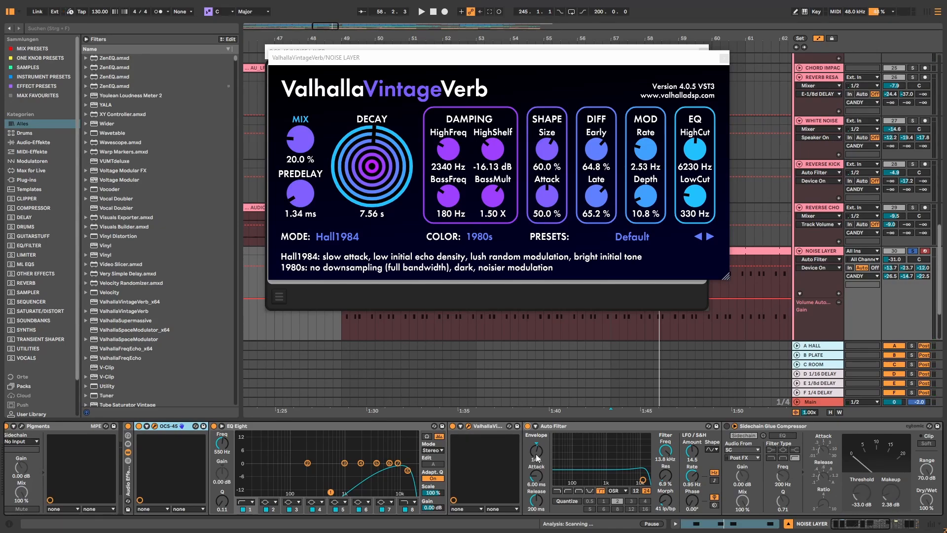
pyautogui.press('space')
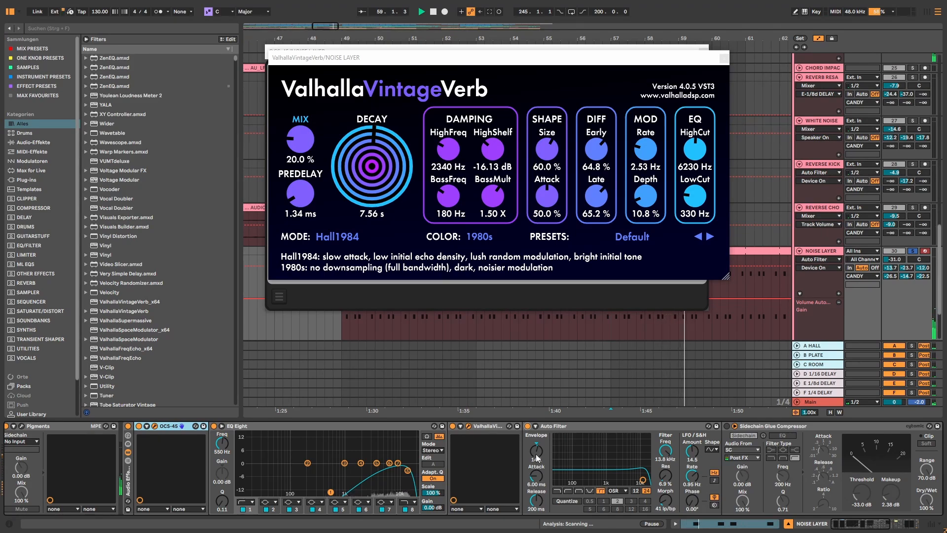
pyautogui.press('space')
pyautogui.click(727, 426)
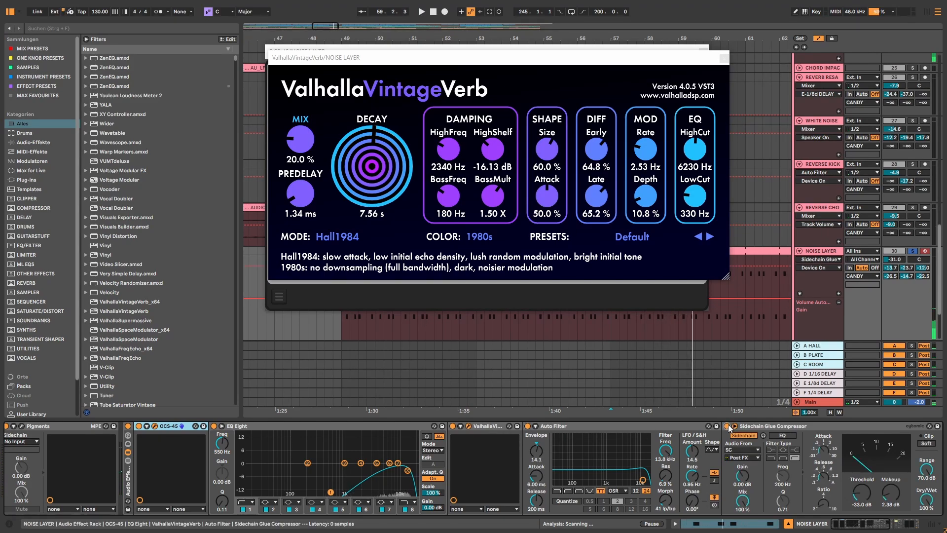
pyautogui.press('space')
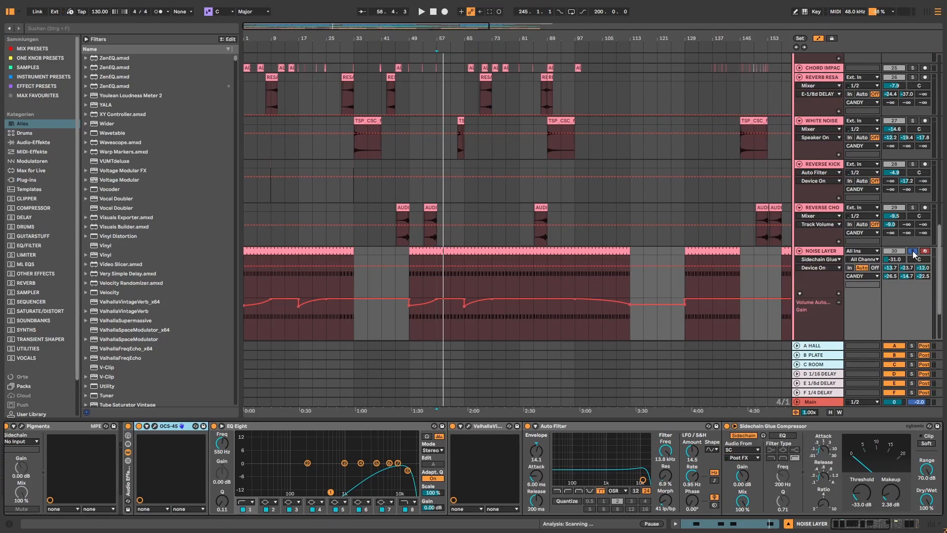
# Unsolo NOISE LAYER and compare the full mix with the track switched off and back on
pyautogui.click(912, 253)
pyautogui.scroll(-5, 913, 254)
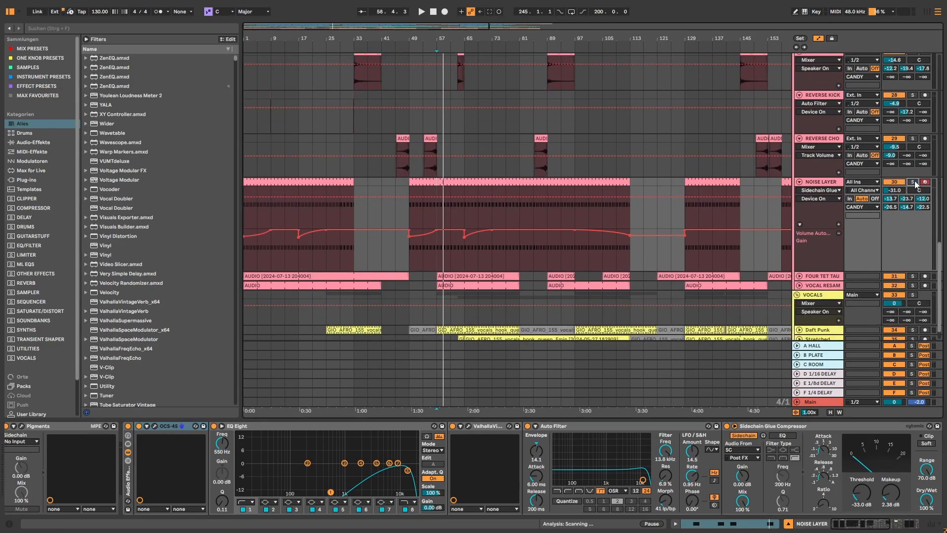
pyautogui.press('space')
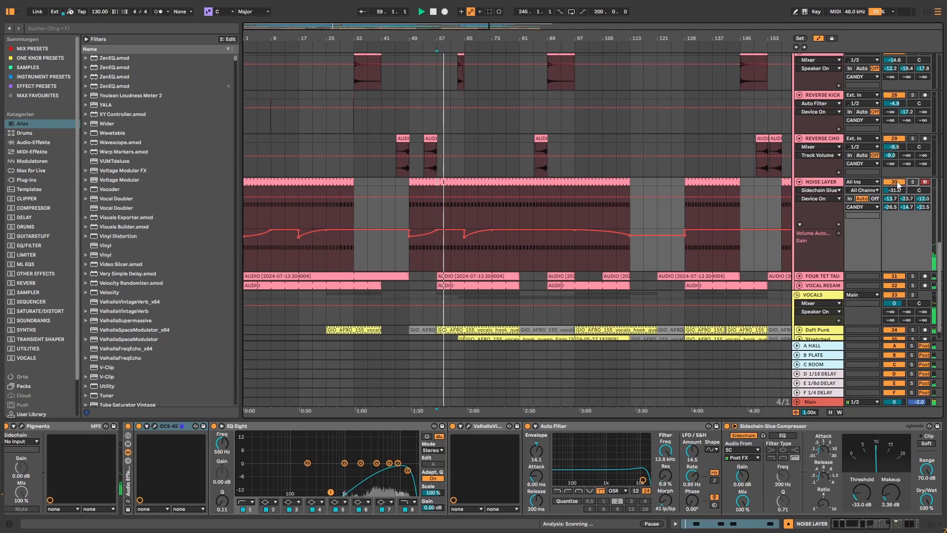
pyautogui.click(896, 182)
pyautogui.click(897, 182)
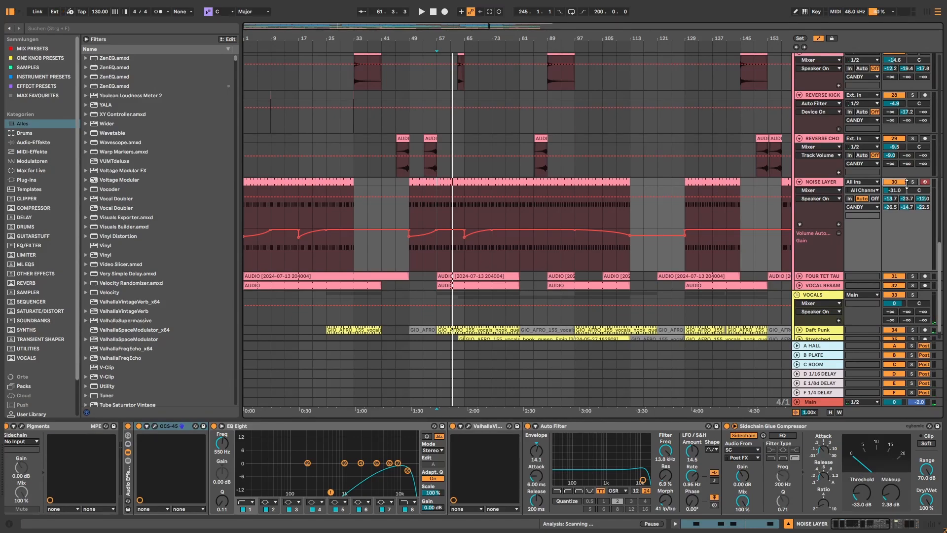
pyautogui.press('space')
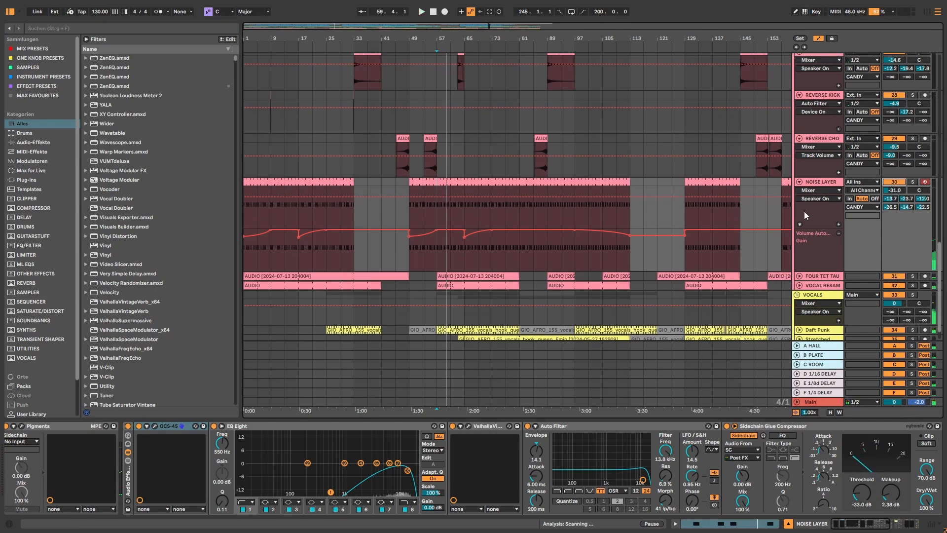
pyautogui.click(817, 183)
# Solo FOUR TET TAU, audition it, open its audio clip waveform and enable its effect rack
pyautogui.click(824, 277)
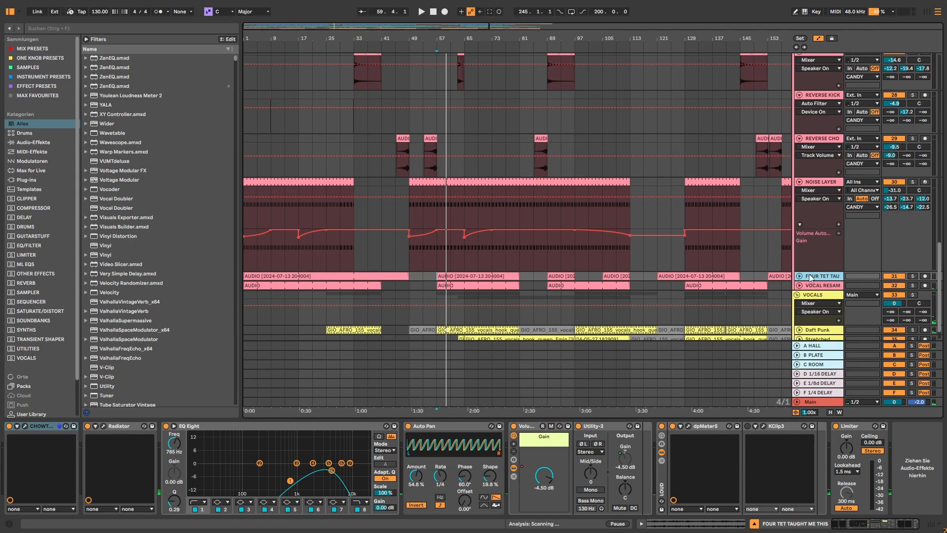
pyautogui.click(912, 277)
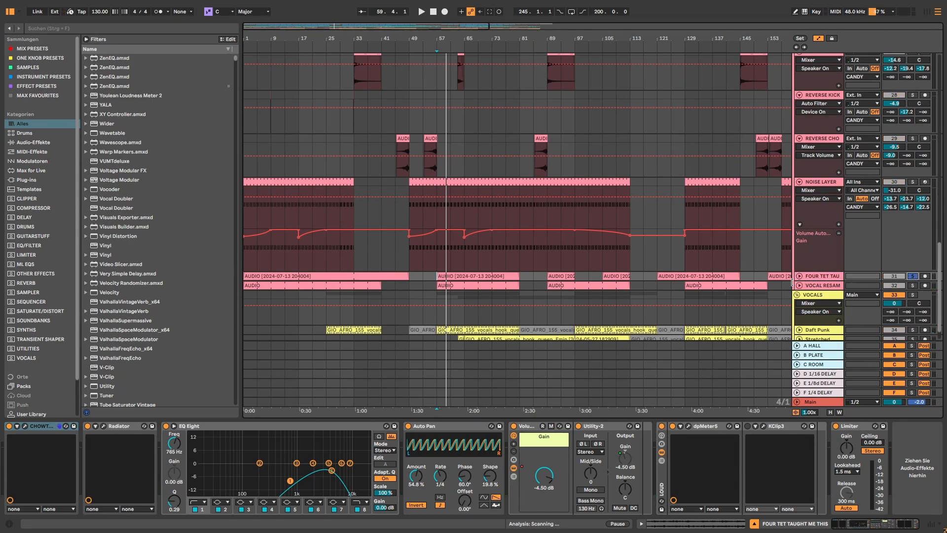
pyautogui.press('space')
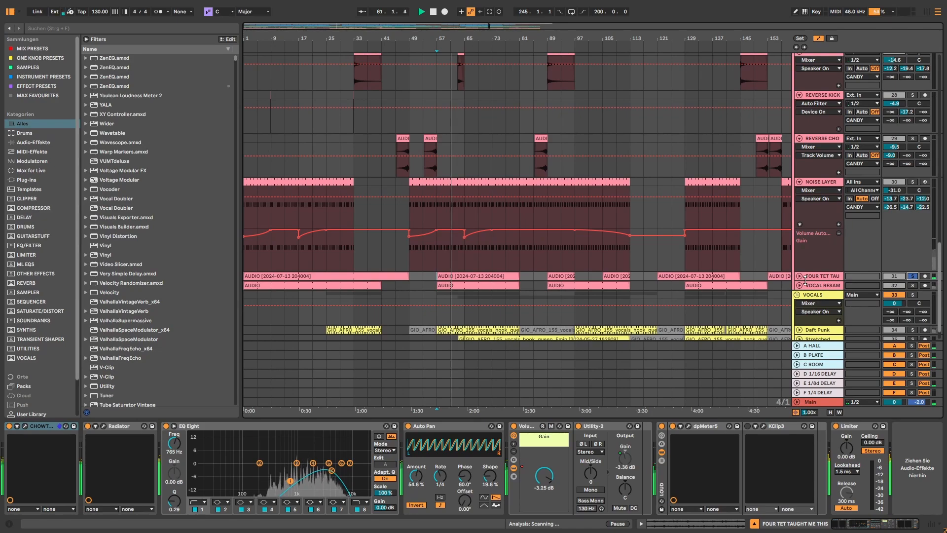
pyautogui.press('space')
pyautogui.click(690, 522)
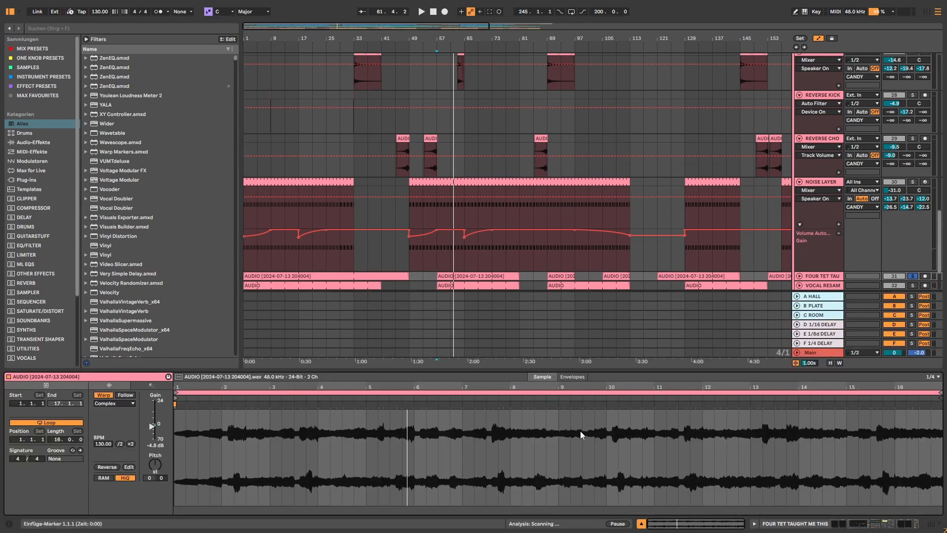
pyautogui.scroll(1, 745, 204)
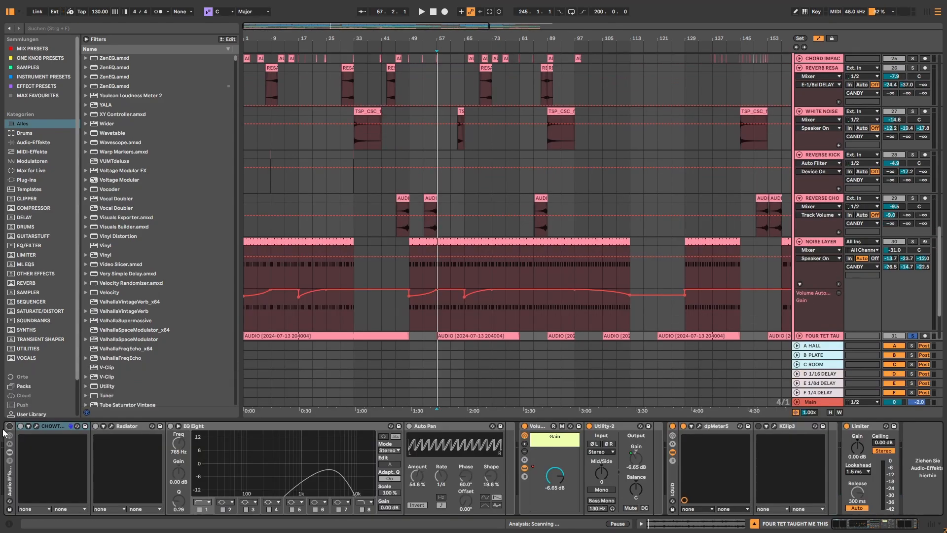
pyautogui.press('space')
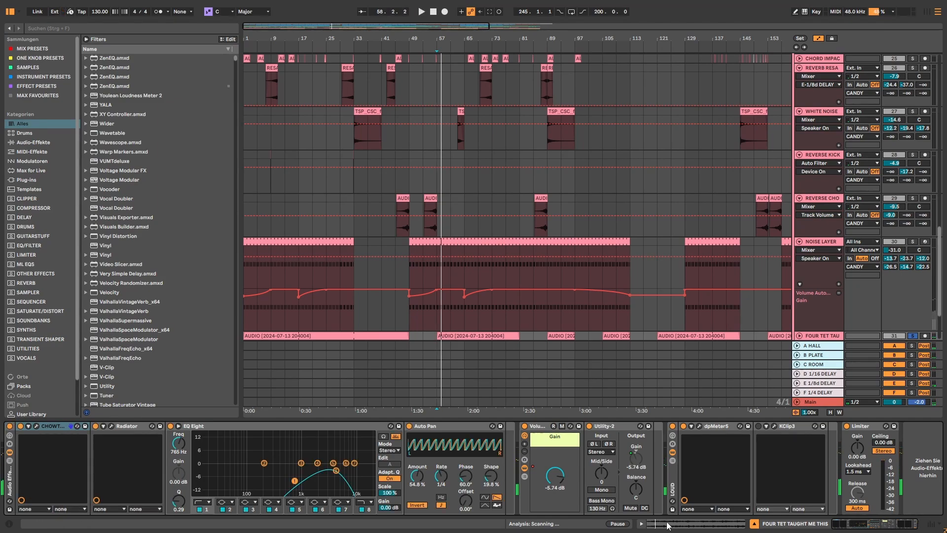
pyautogui.click(665, 522)
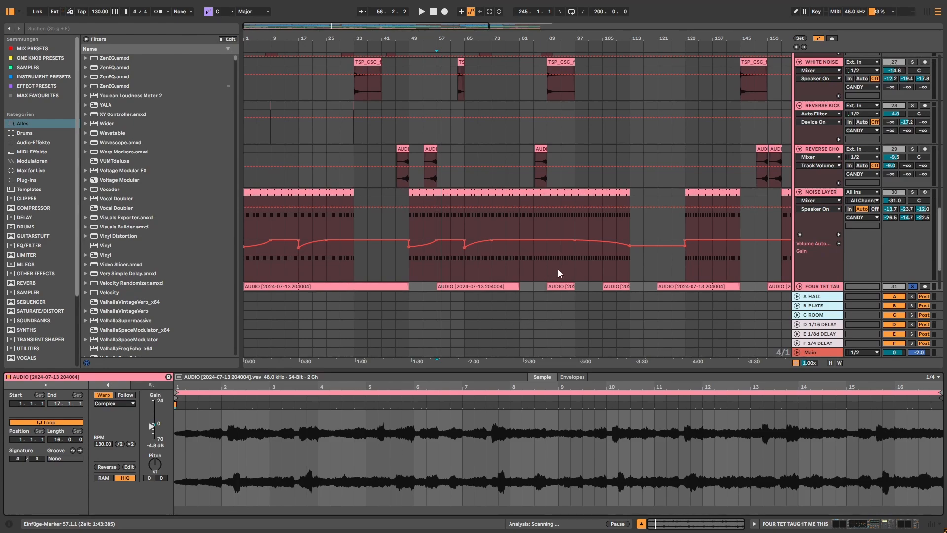
pyautogui.scroll(-3, 565, 268)
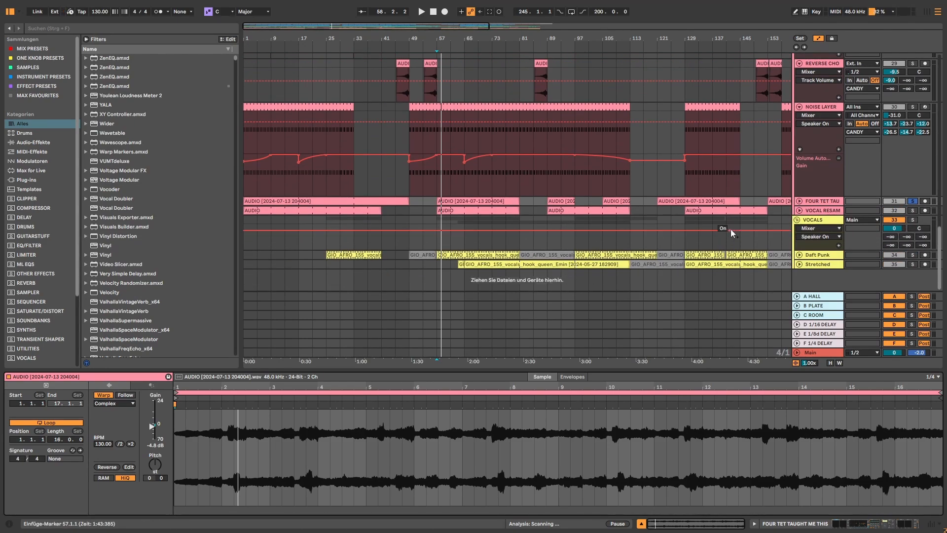
pyautogui.scroll(1, 732, 233)
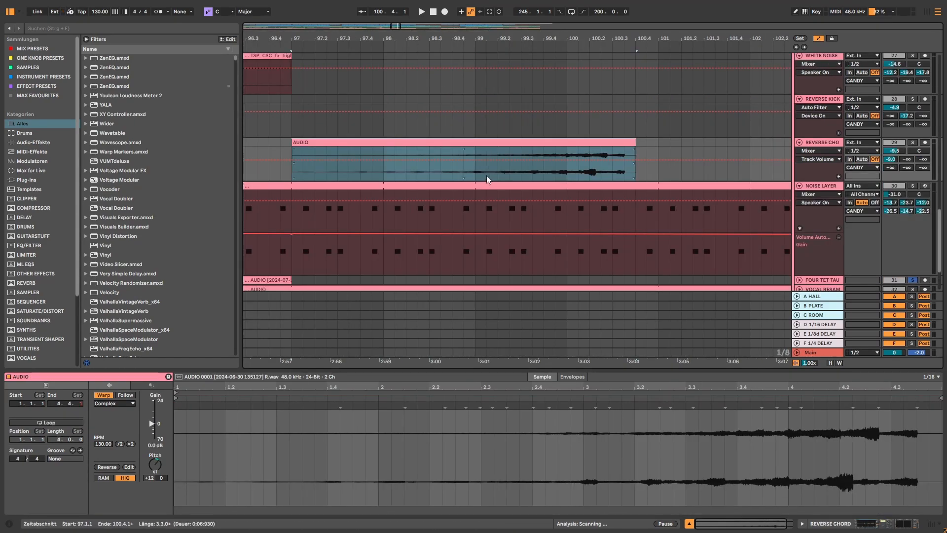
# Split the REVERSE CHORD clip into short slices around 99.1 and 99.3–99.4
pyautogui.moveTo(488, 176); pyautogui.dragTo(499, 150)
pyautogui.hotkey('ctrl', 'e')
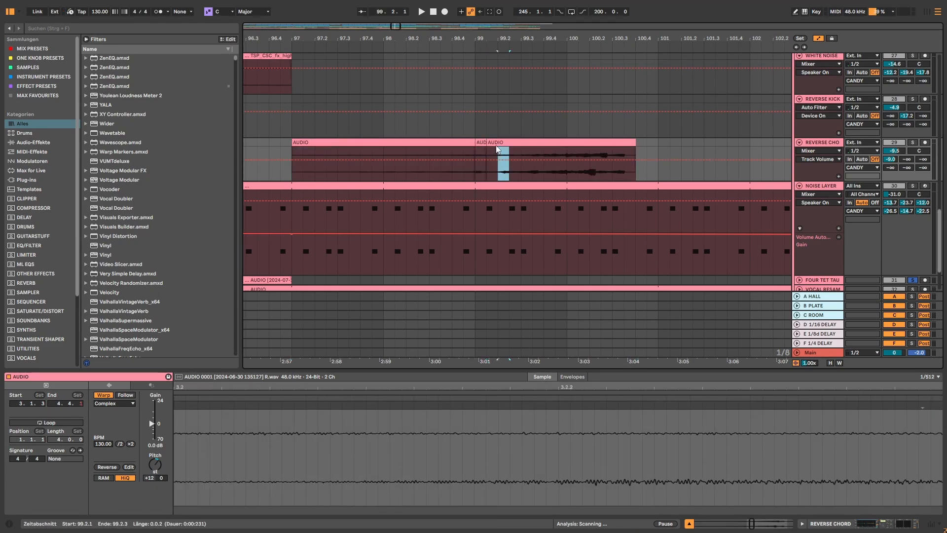
pyautogui.hotkey('ctrl', 'e')
pyautogui.moveTo(532, 177); pyautogui.dragTo(578, 176)
pyautogui.hotkey('ctrl', 'e')
pyautogui.hotkey('ctrl', 'e')
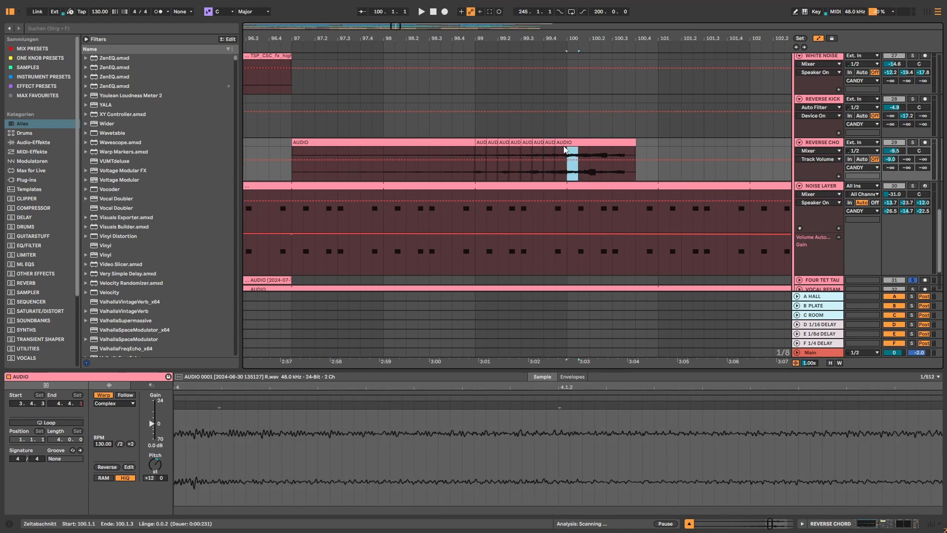
pyautogui.hotkey('ctrl', 'e')
# Select the bar-99 slices, then solo REVERSE CHORD and audition from 99.1.1
pyautogui.click(487, 142)
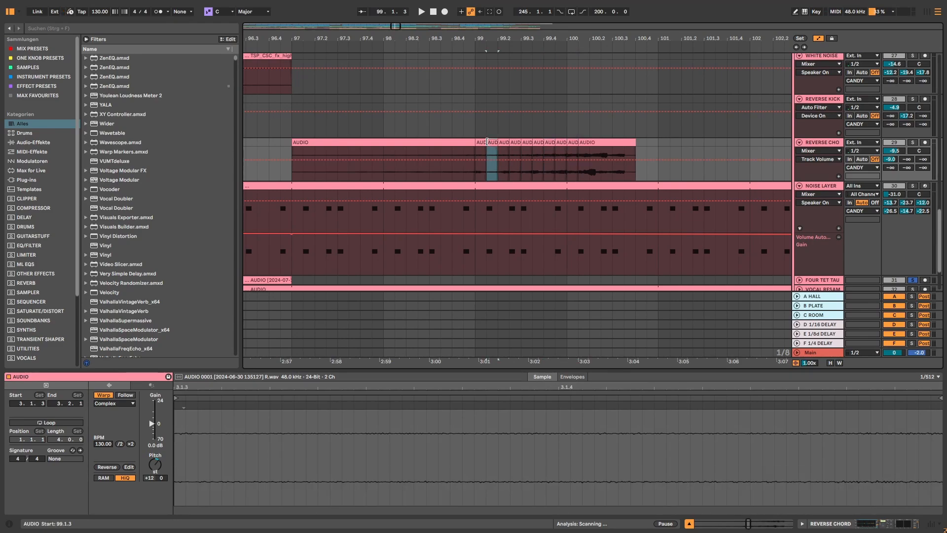
pyautogui.click(516, 142)
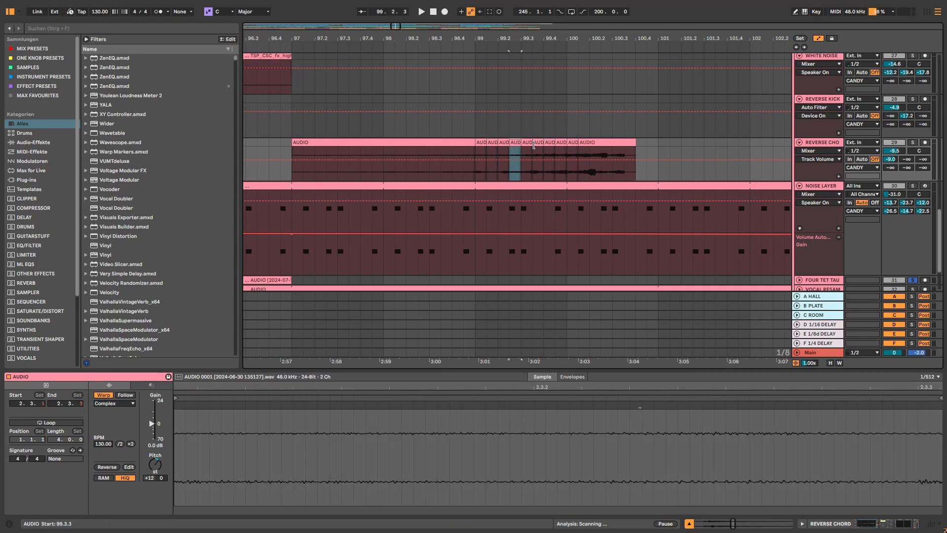
pyautogui.click(536, 142)
pyautogui.click(561, 142)
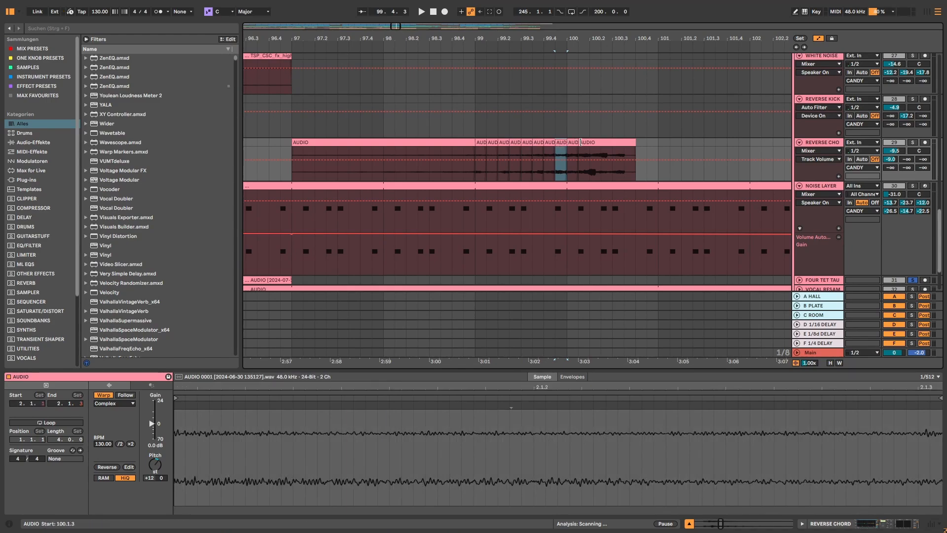
pyautogui.click(474, 169)
pyautogui.click(913, 143)
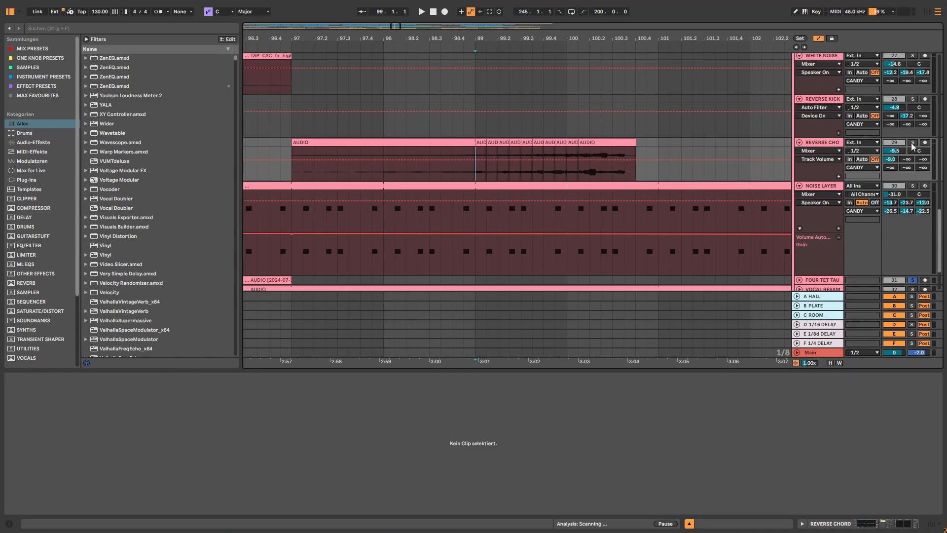
pyautogui.press('space')
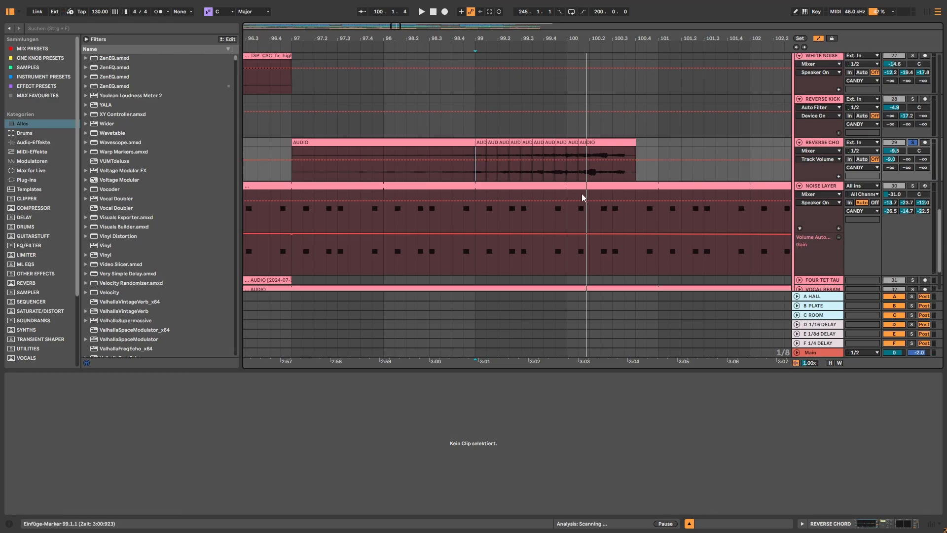
# Add one more split at 100.2.1–100.2.3 and replay the chopped section from 99.1.1
pyautogui.moveTo(590, 172); pyautogui.dragTo(600, 170)
pyautogui.hotkey('ctrl', 'e')
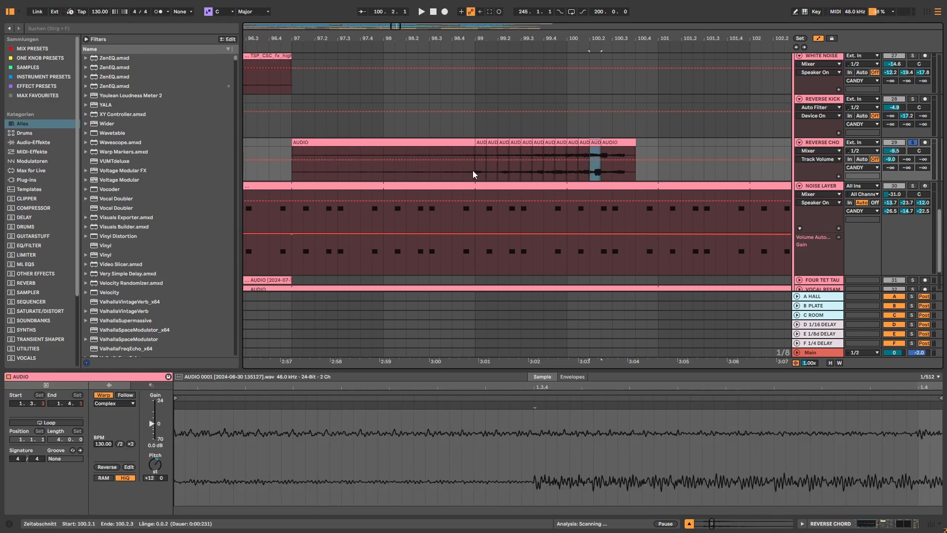
pyautogui.click(473, 173)
pyautogui.press('space')
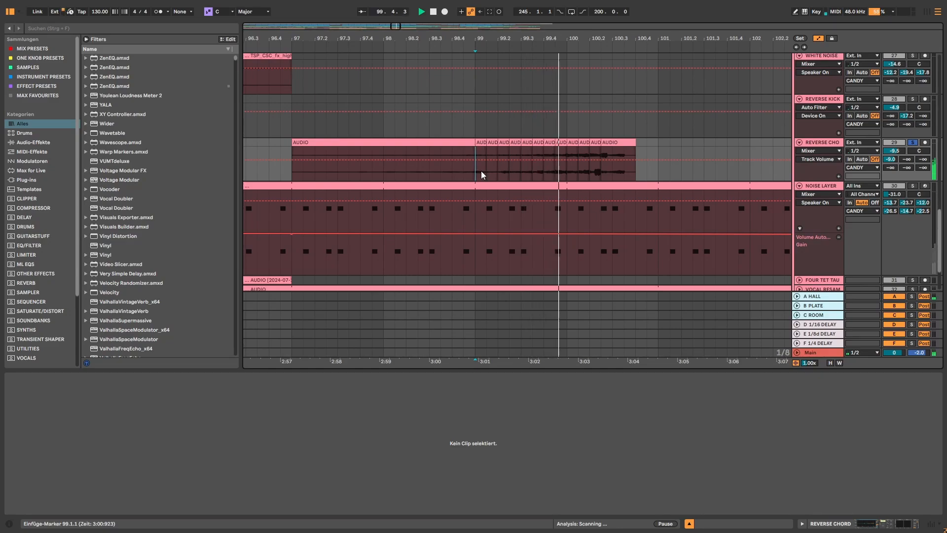
pyautogui.press('space')
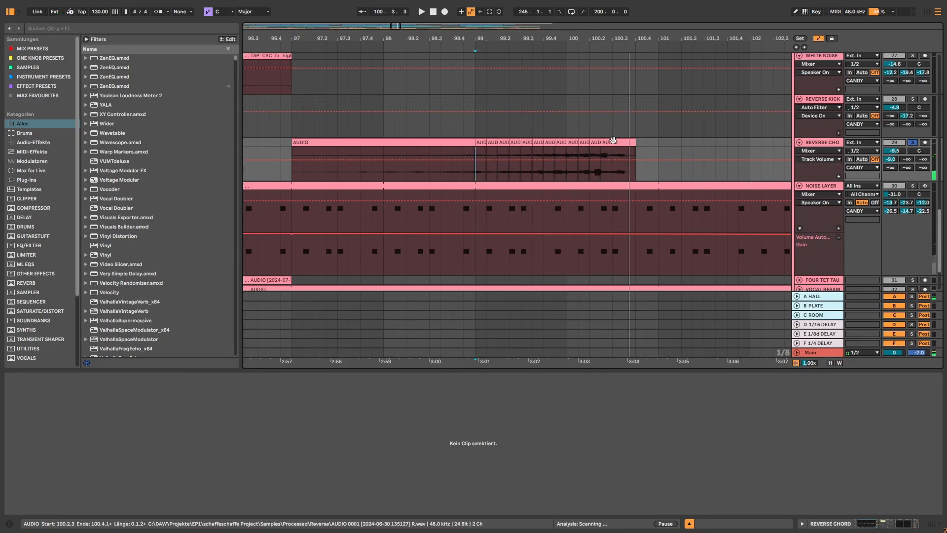
# Select all 13 slices and consolidate them into one clip with Ctrl+J
pyautogui.click(613, 140)
pyautogui.keyDown('shift'); pyautogui.click(359, 138); pyautogui.keyUp('shift')
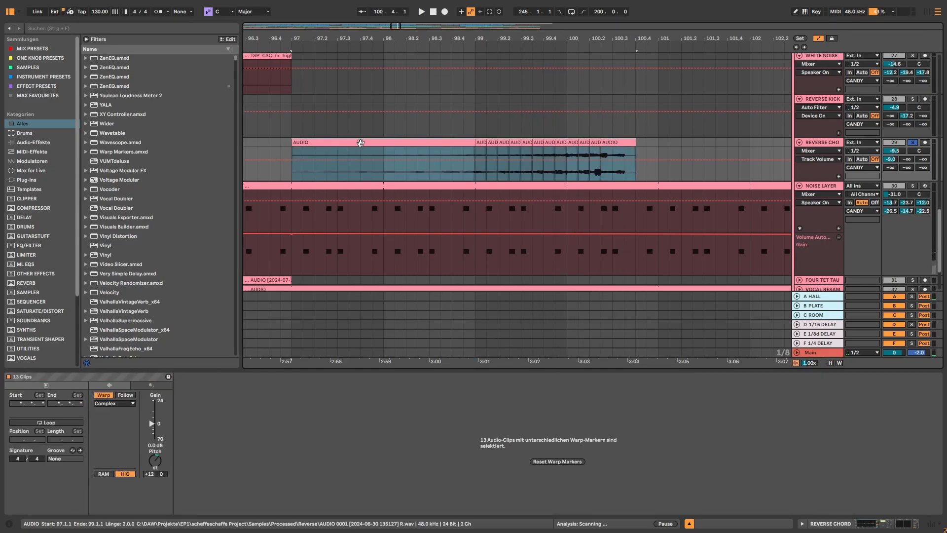
pyautogui.hotkey('ctrl', 'j')
pyautogui.scroll(-4, 414, 182)
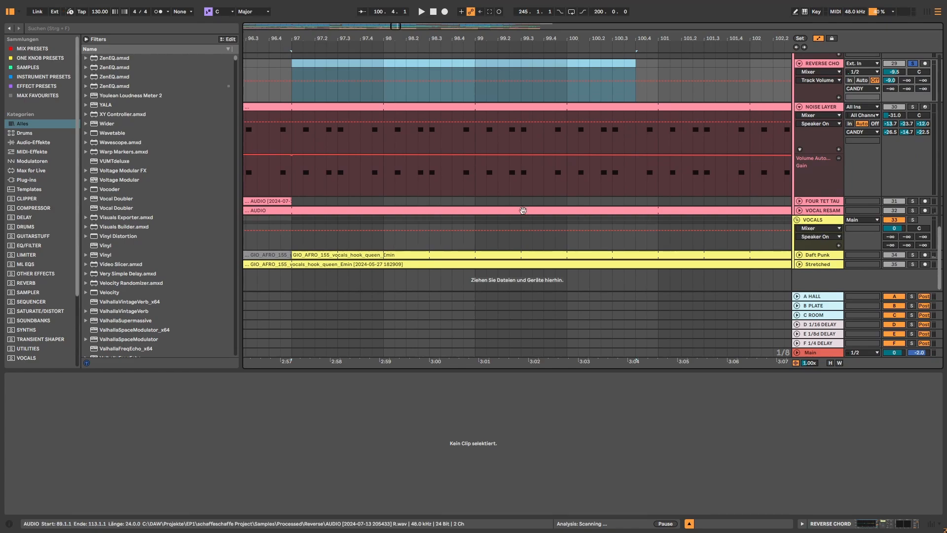
# Expand FOUR TET TAU, play its AUDIO clip, and open the CHOWTapeModel plugin from its chain
pyautogui.click(799, 202)
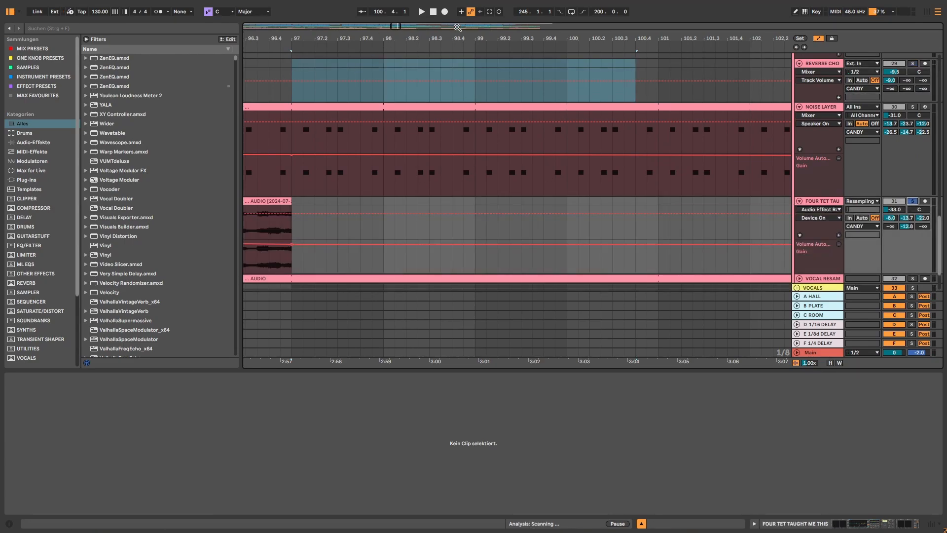
pyautogui.moveTo(394, 28); pyautogui.dragTo(393, 20)
pyautogui.click(280, 229)
pyautogui.press('space')
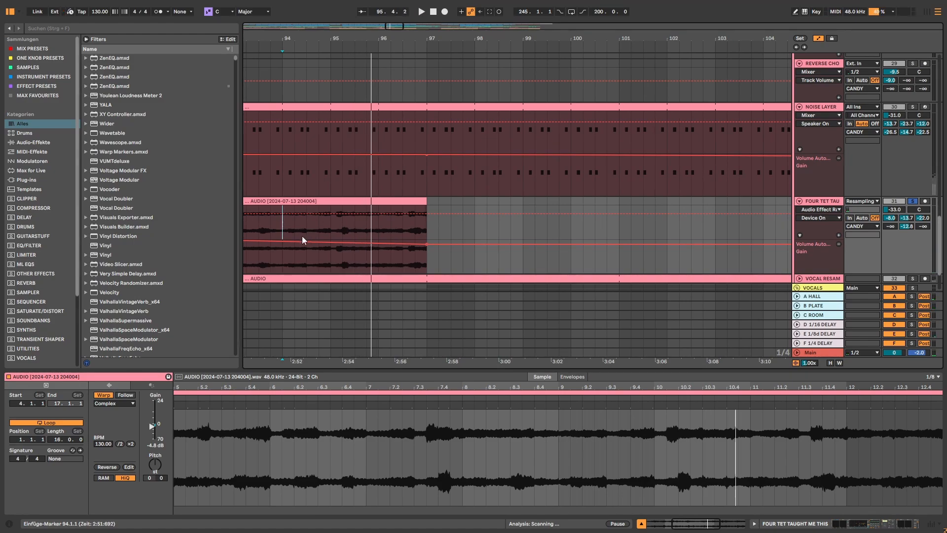
pyautogui.click(837, 279)
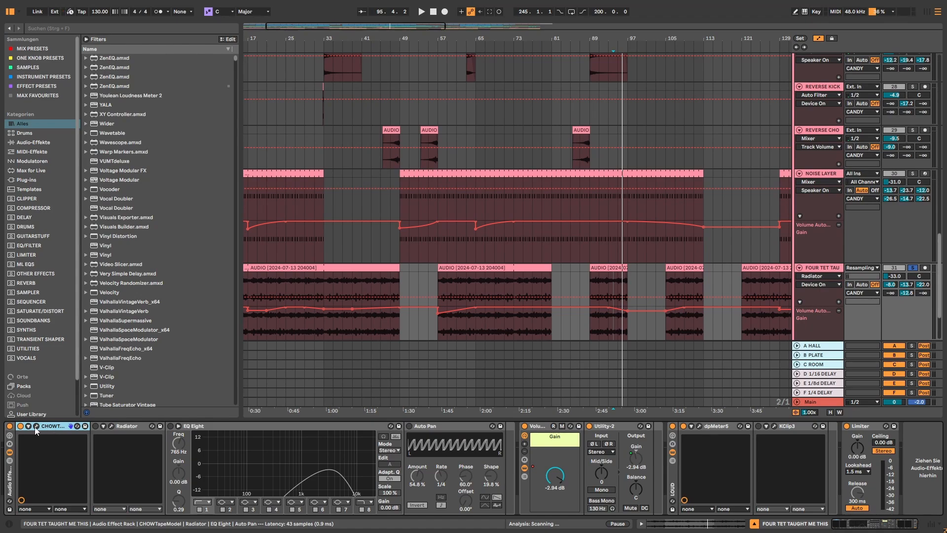
pyautogui.click(504, 321)
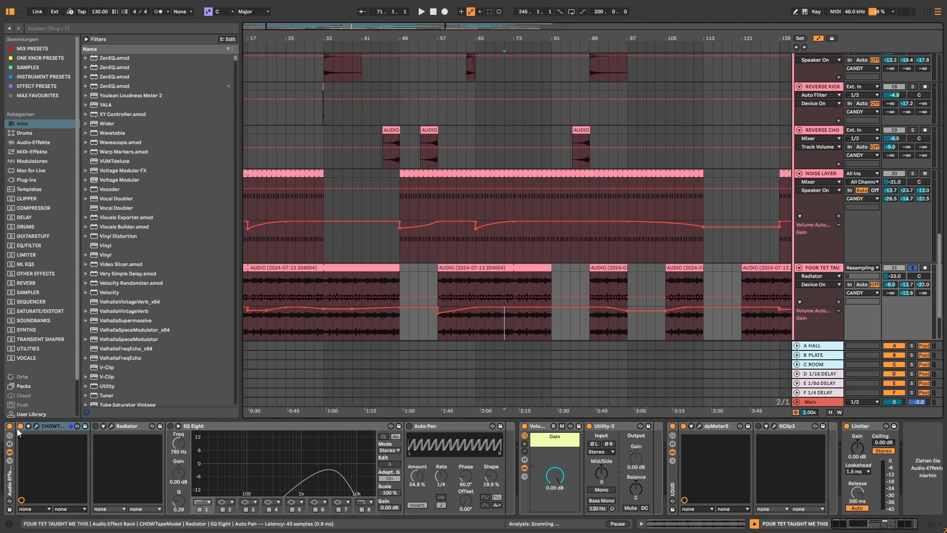
pyautogui.click(37, 429)
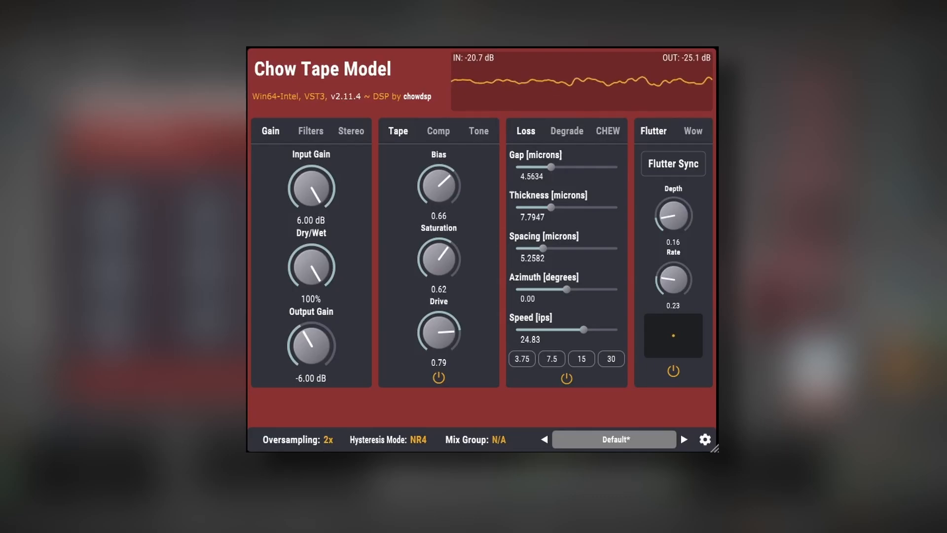
# Check Chow Tape's Wow settings, enable Auto Pan, audition the chain, and close Radiator's window
pyautogui.click(688, 130)
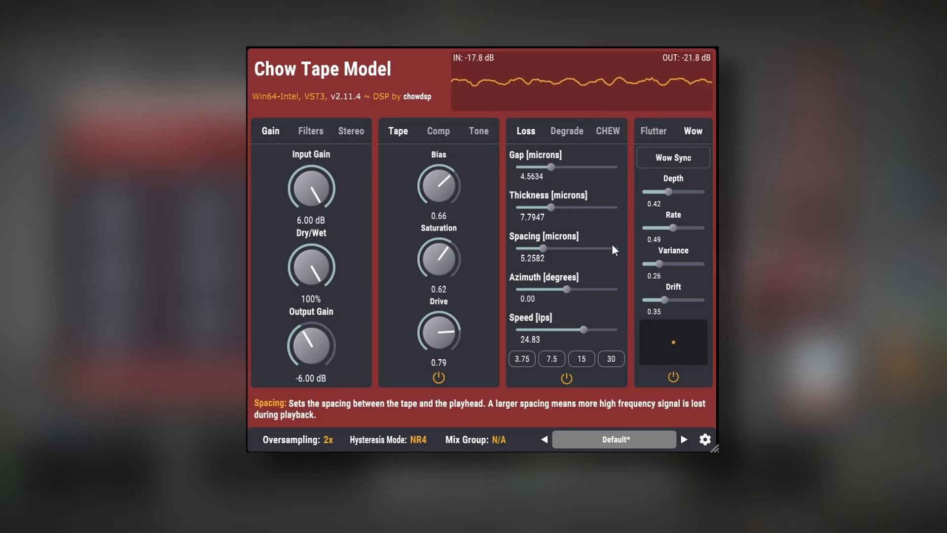
pyautogui.press('space')
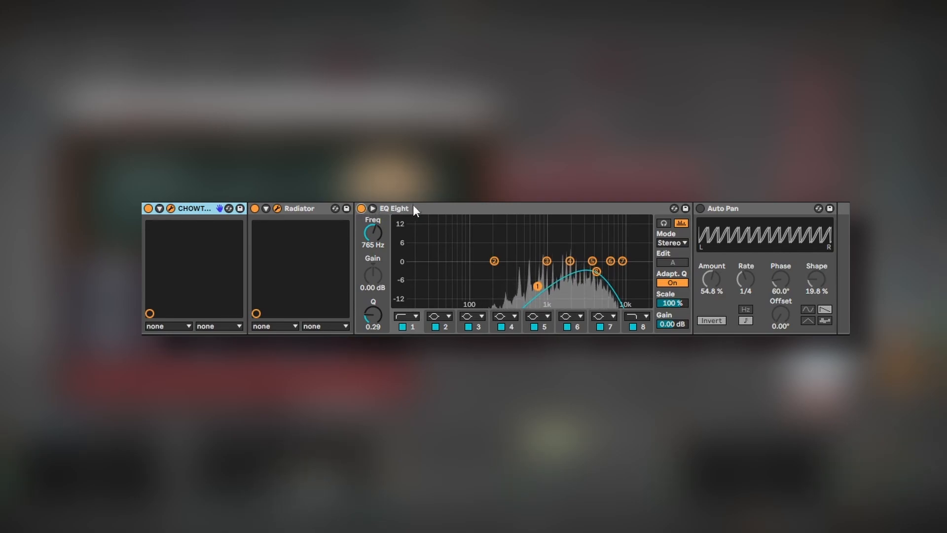
pyautogui.click(700, 209)
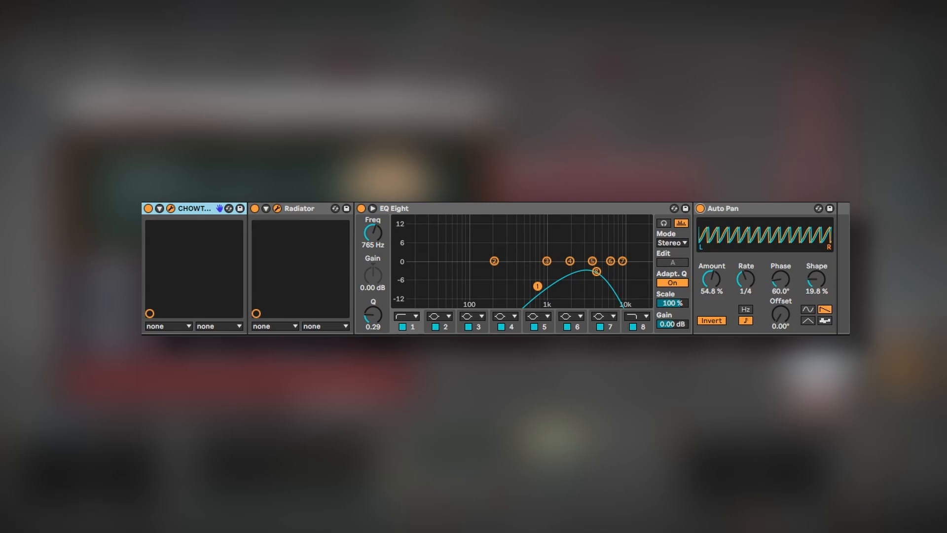
pyautogui.press('space')
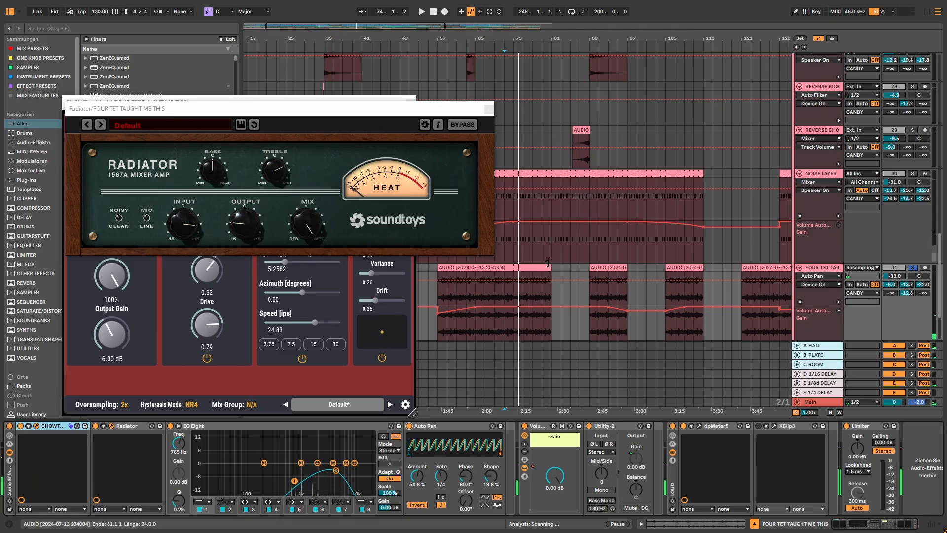
pyautogui.click(488, 103)
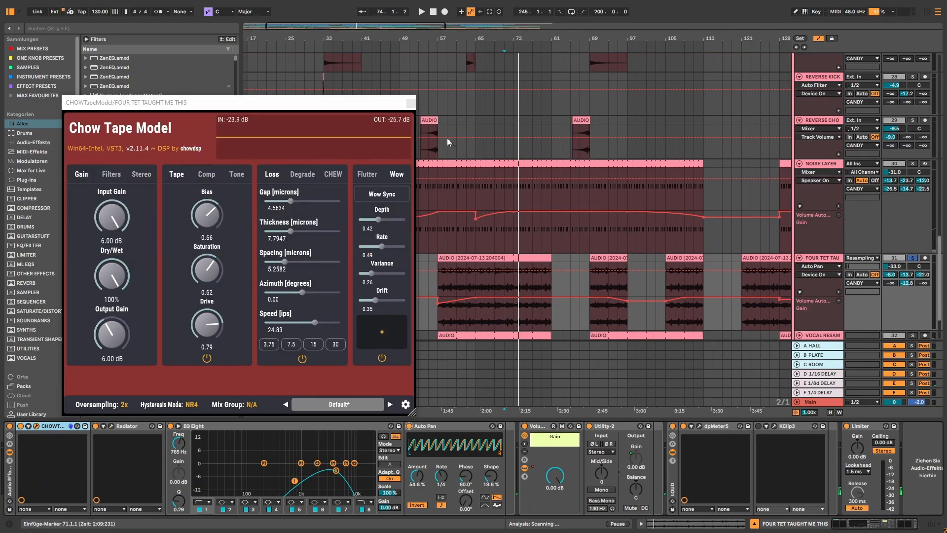
# Close Chow Tape Model, unsolo FOUR TET TAU, and A/B its activator twice during playback
pyautogui.click(411, 104)
pyautogui.click(912, 258)
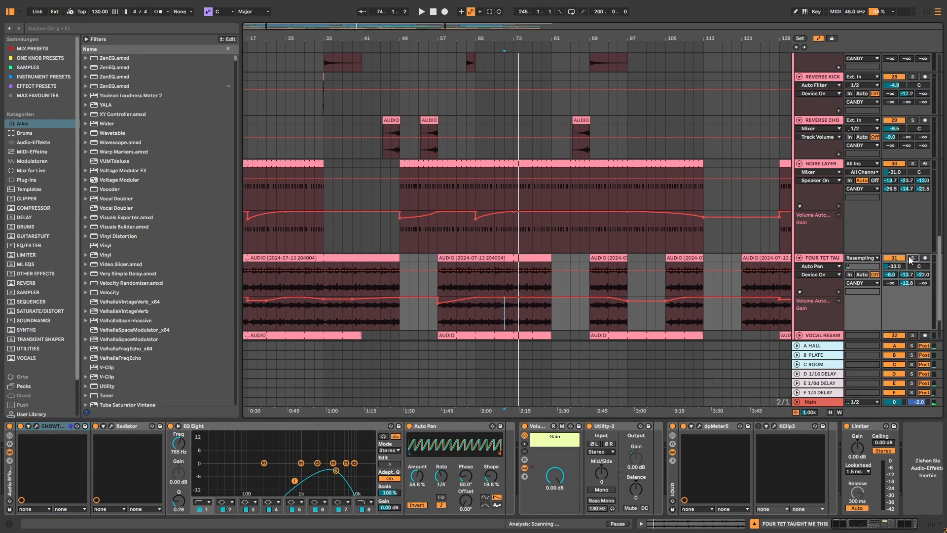
pyautogui.press('space')
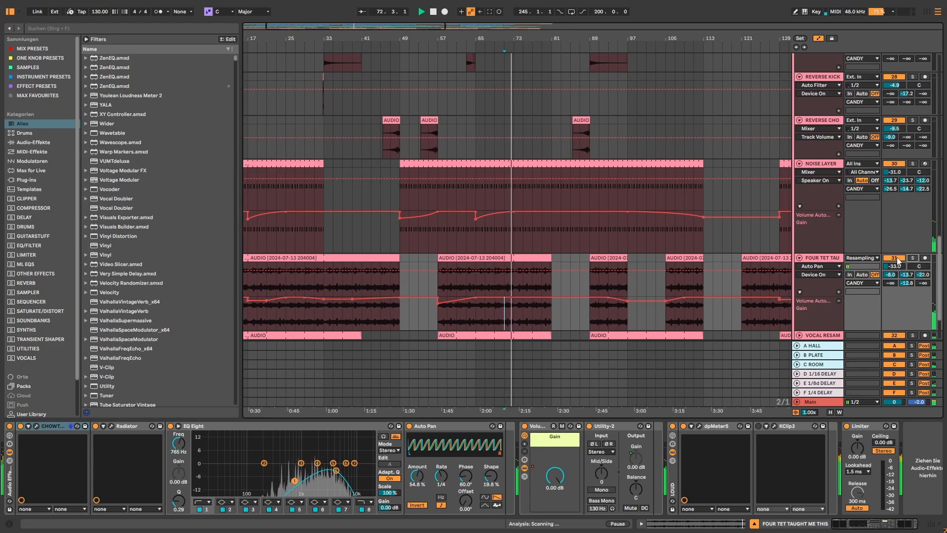
pyautogui.click(895, 258)
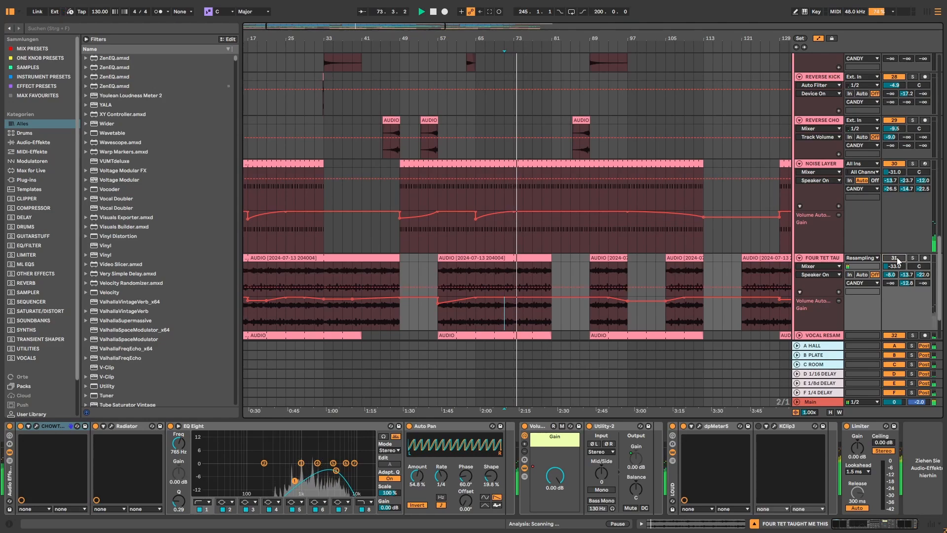
pyautogui.click(896, 258)
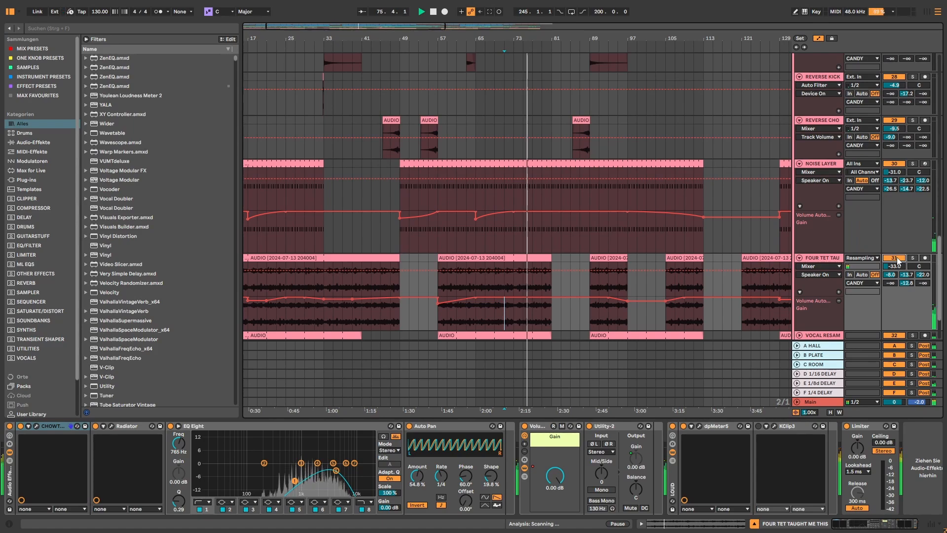
pyautogui.click(896, 258)
pyautogui.click(896, 259)
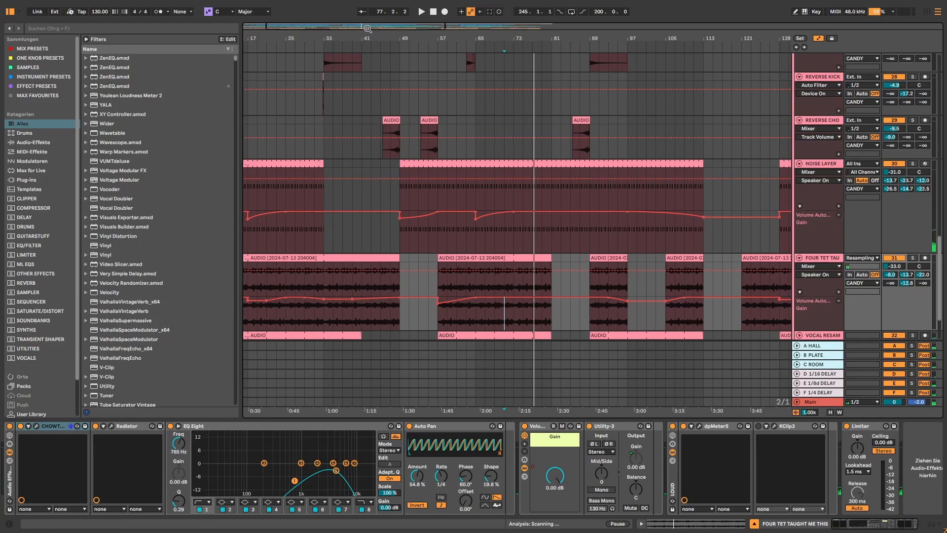
# Play the song from the beginning, briefly solo FOUR TET TAU, then select VOCAL RESAM
pyautogui.moveTo(368, 28); pyautogui.dragTo(367, 15)
pyautogui.click(247, 310)
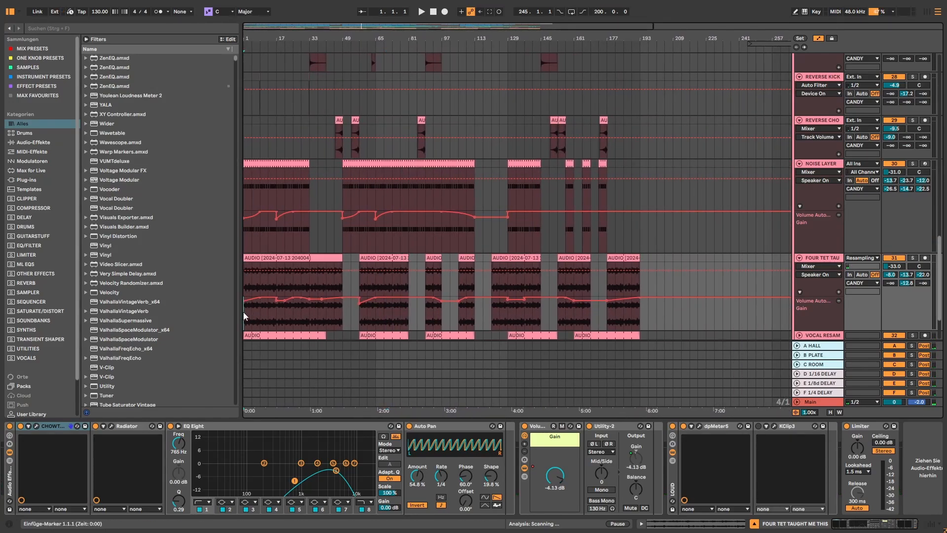
pyautogui.press('space')
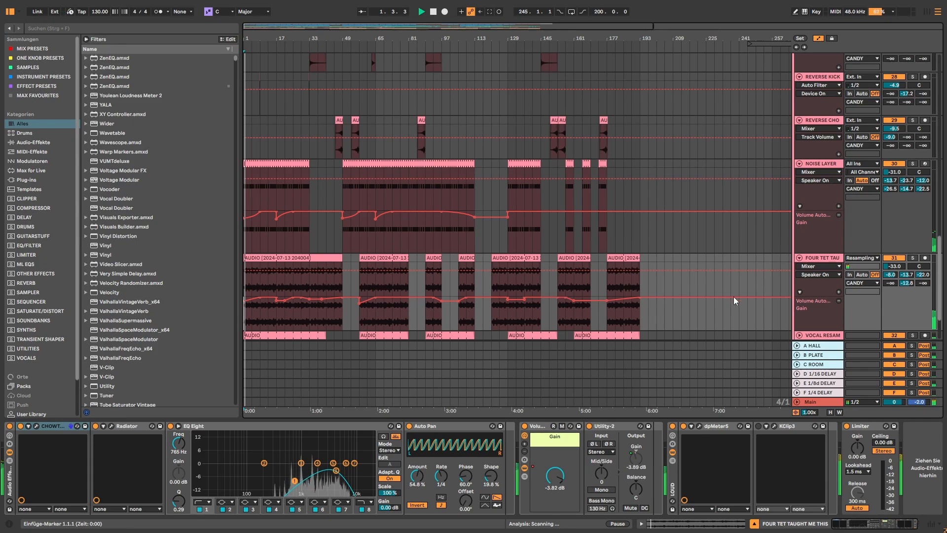
pyautogui.click(899, 261)
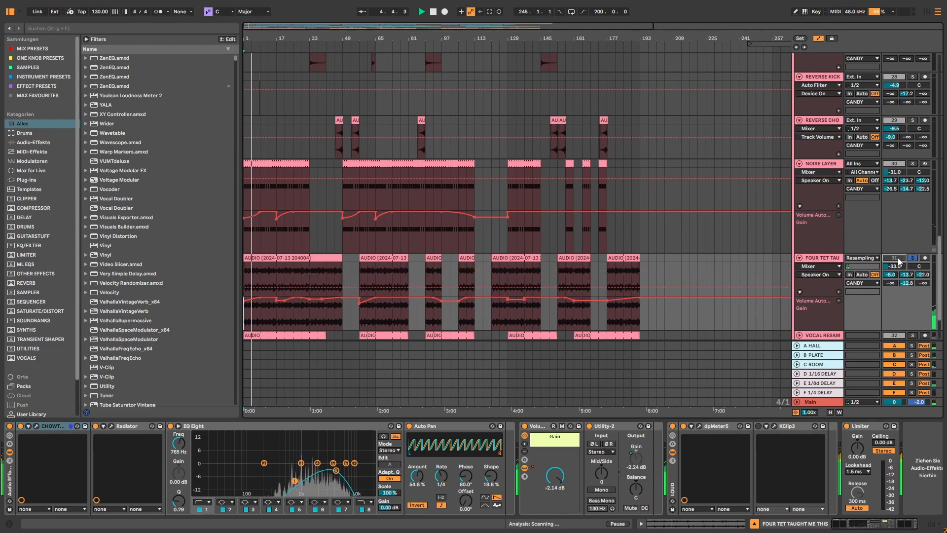
pyautogui.click(913, 258)
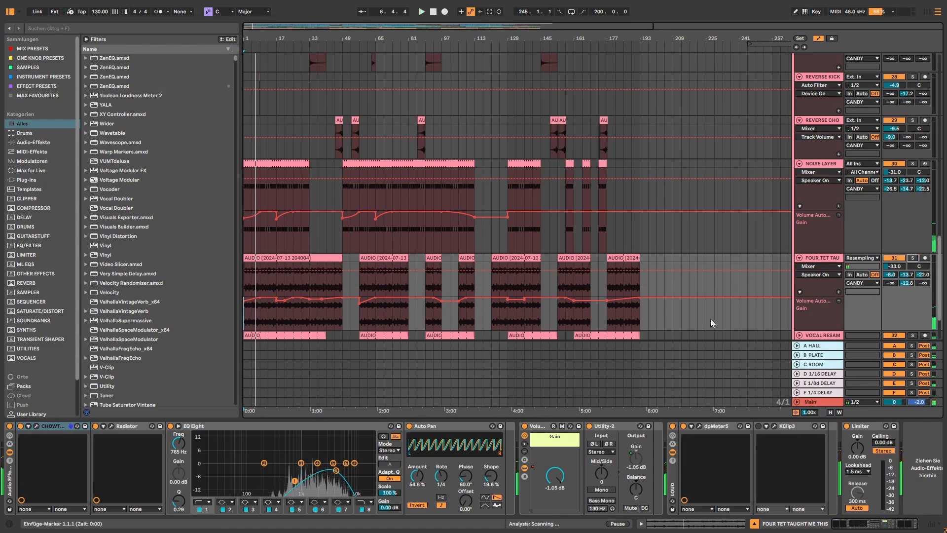
pyautogui.scroll(-2, 745, 313)
pyautogui.click(804, 295)
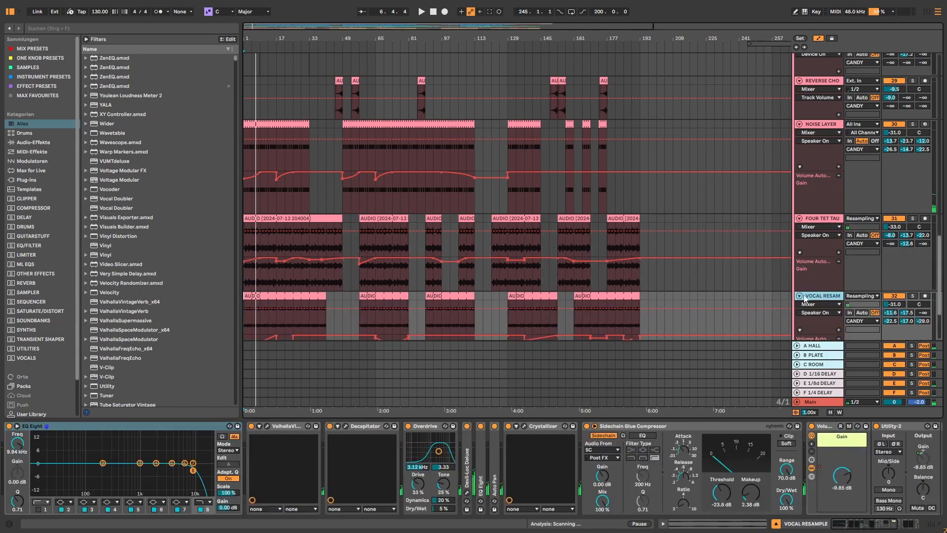
# Solo VOCAL RESAM and audition it from bar 89
pyautogui.click(913, 296)
pyautogui.click(427, 324)
pyautogui.press('space')
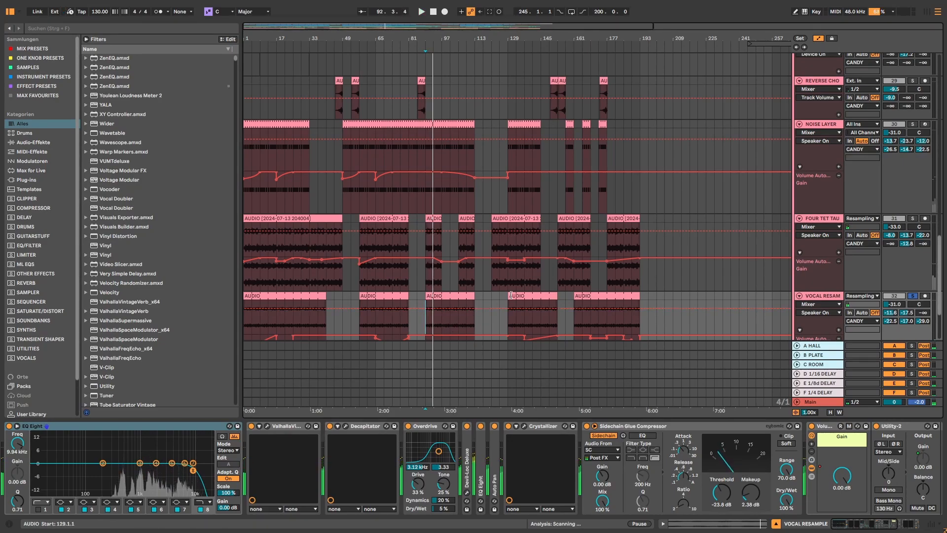
pyautogui.scroll(-5, 517, 290)
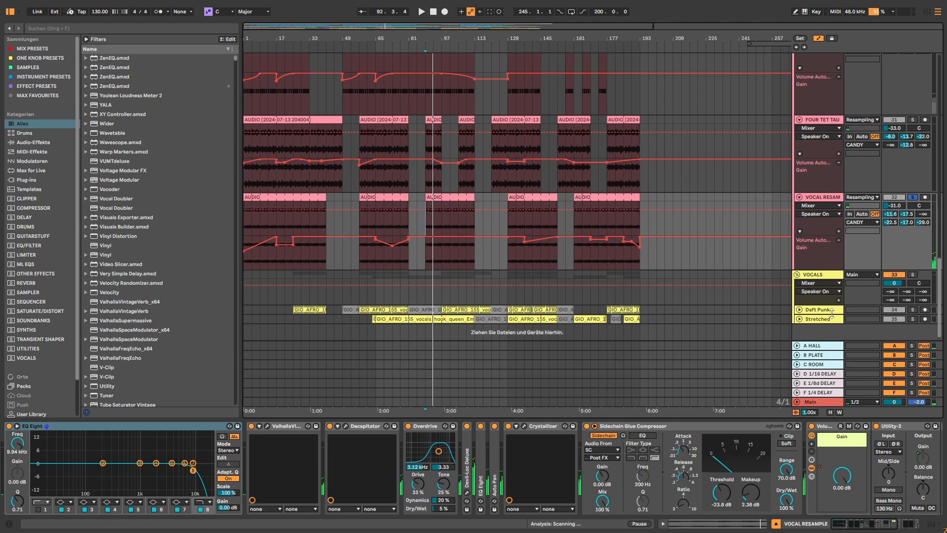
pyautogui.scroll(2, 509, 311)
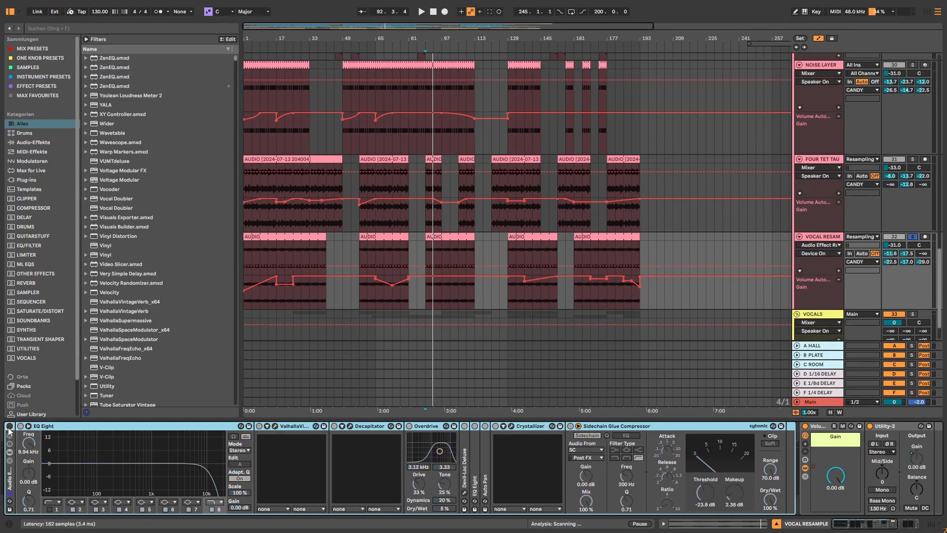
pyautogui.press('space')
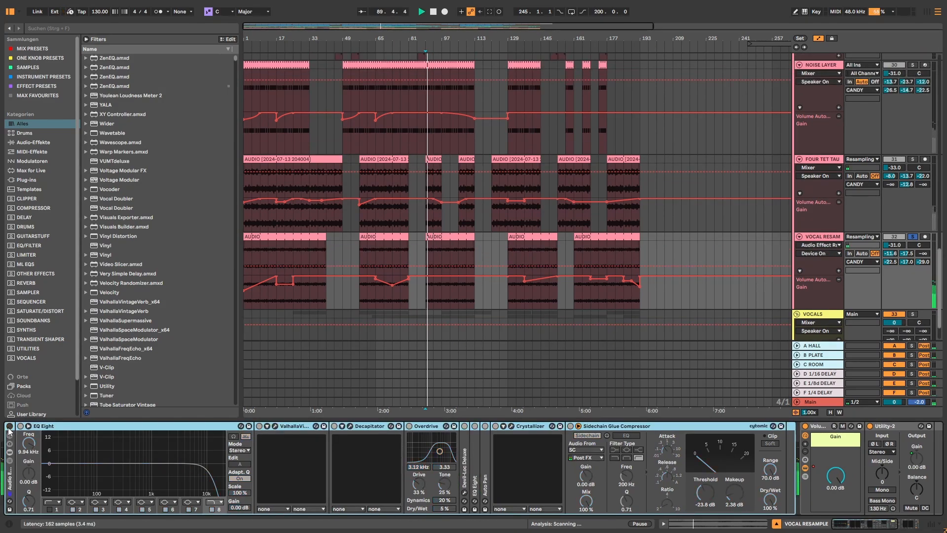
pyautogui.press('space')
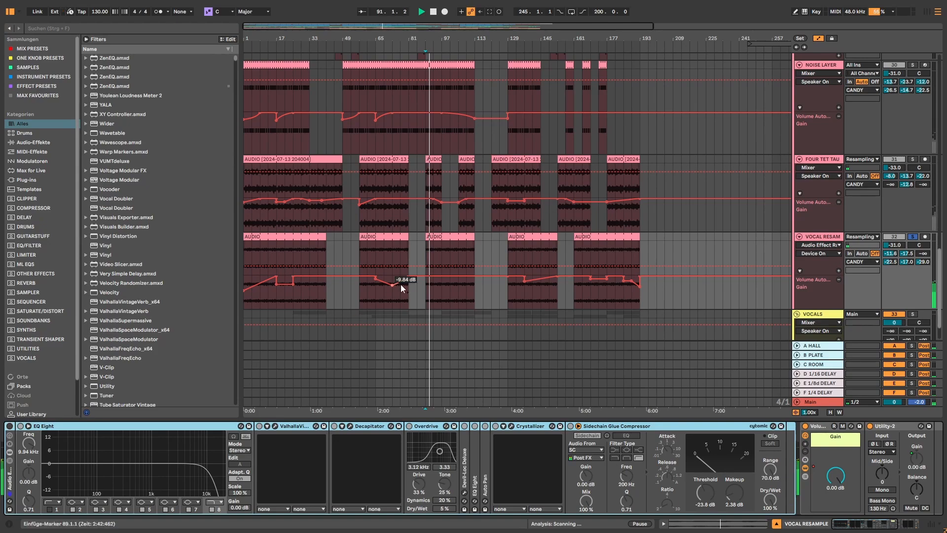
# Check the bar-89 clip's sample details, then return to the vocal chain's EQ Eight
pyautogui.click(437, 237)
pyautogui.click(706, 524)
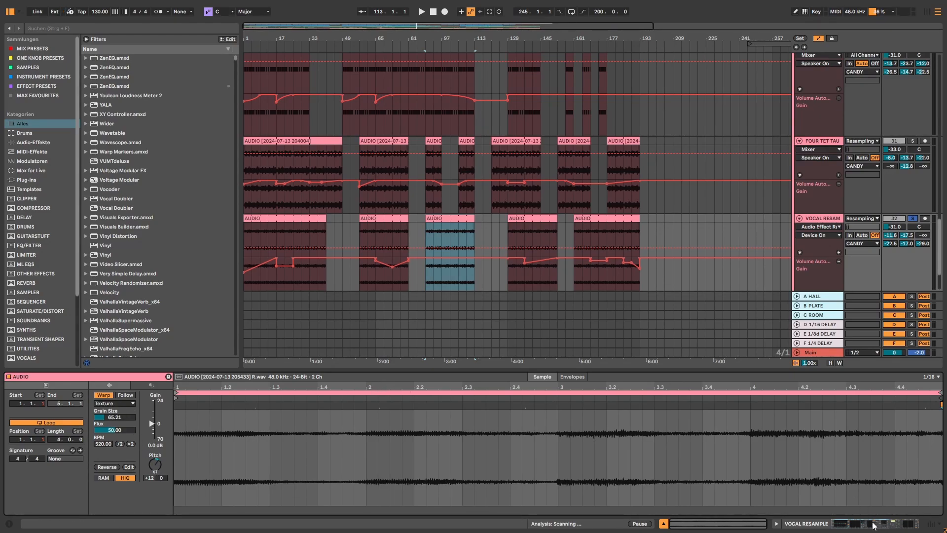
pyautogui.click(425, 282)
pyautogui.click(18, 438)
pyautogui.press('space')
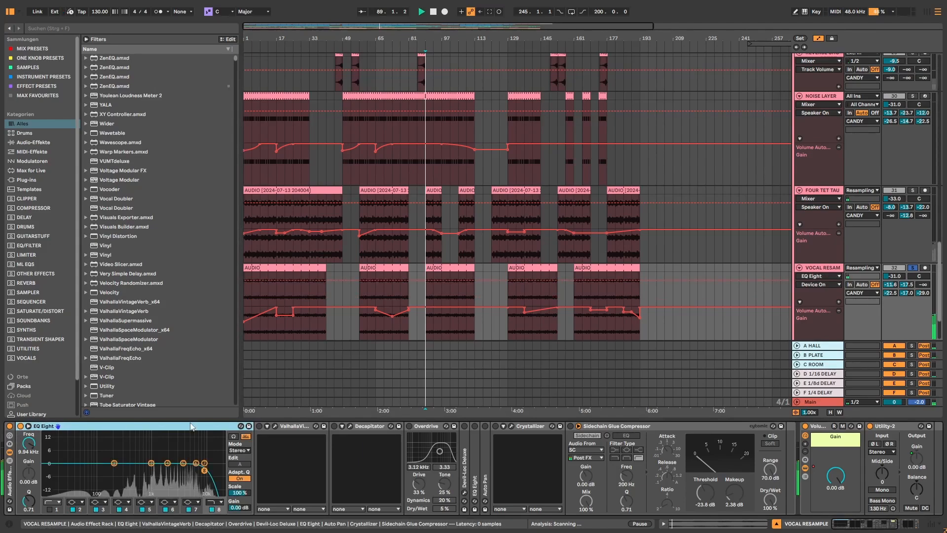
pyautogui.press('space')
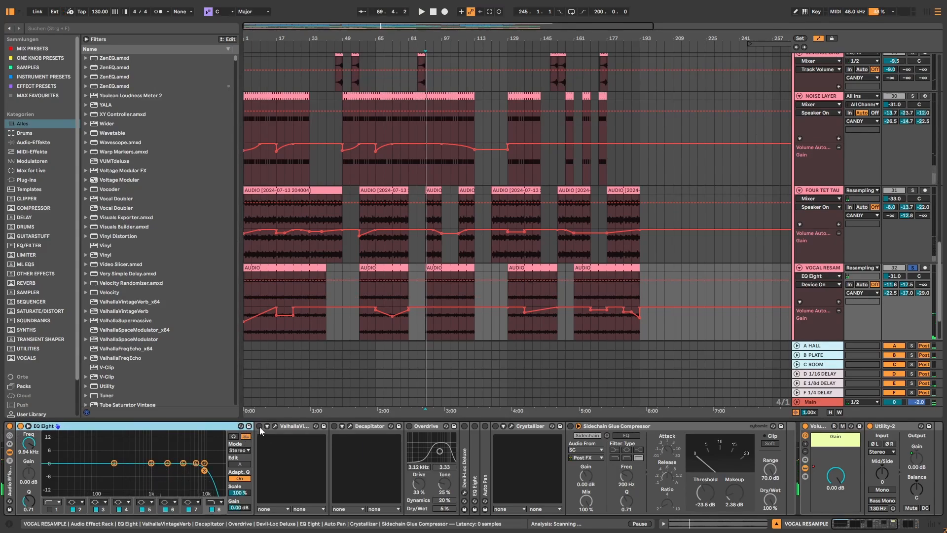
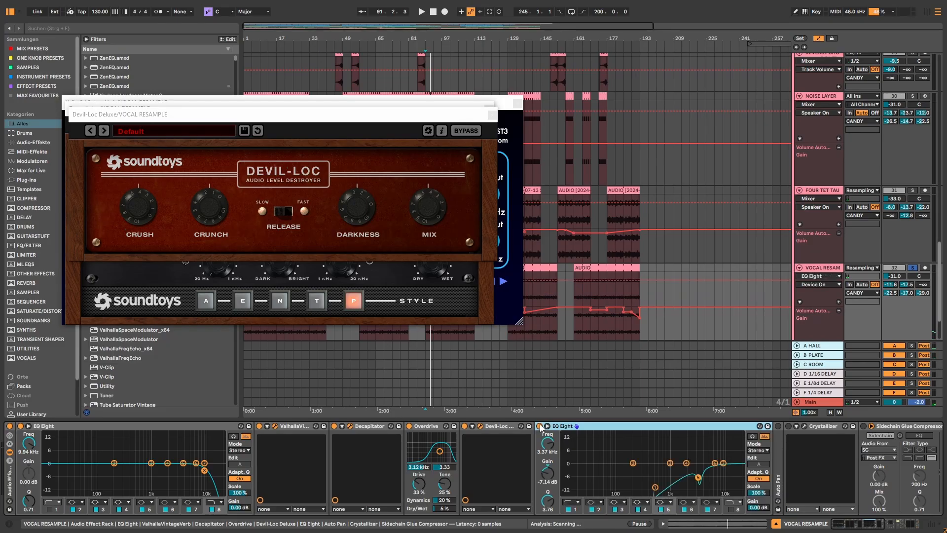
# Audition the second EQ Eight's filtered vocal signal, then unfold the Auto Pan device
pyautogui.press('space')
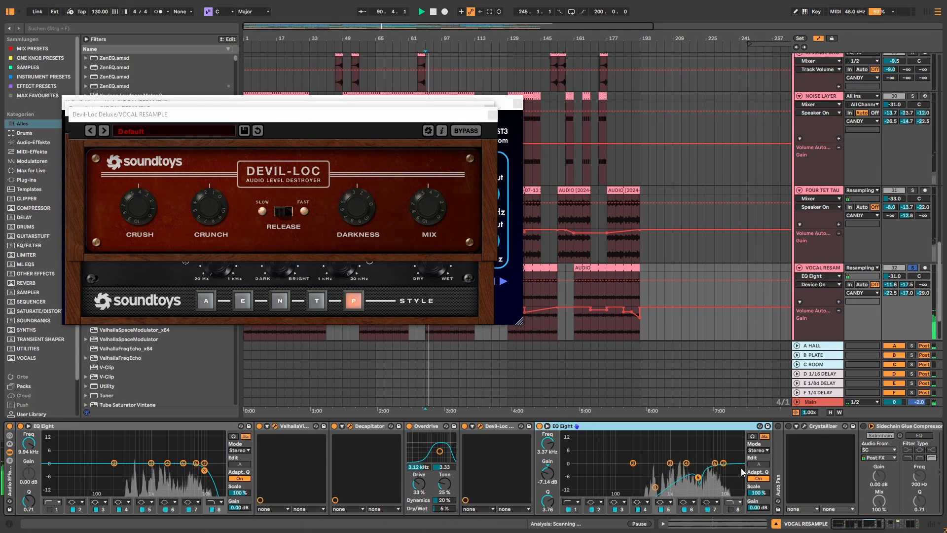
pyautogui.click(752, 437)
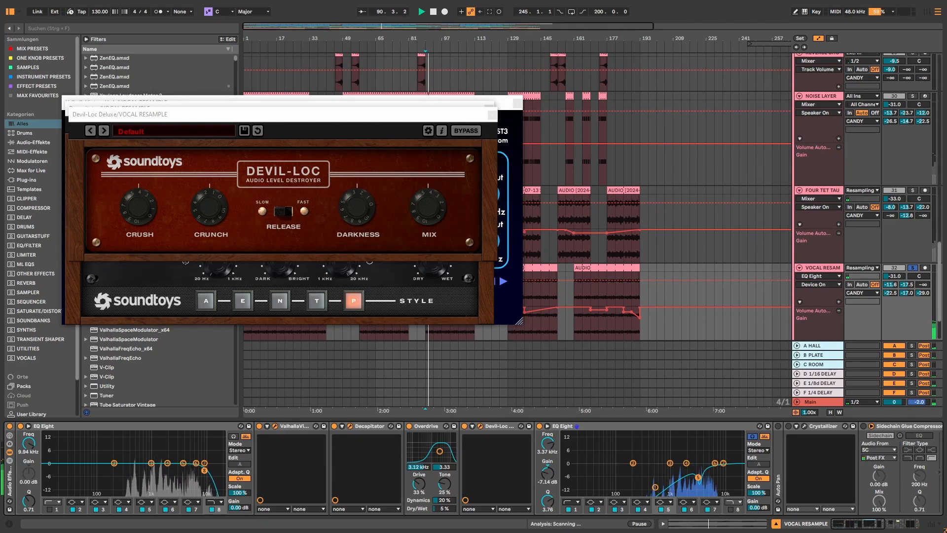
pyautogui.doubleClick(777, 427)
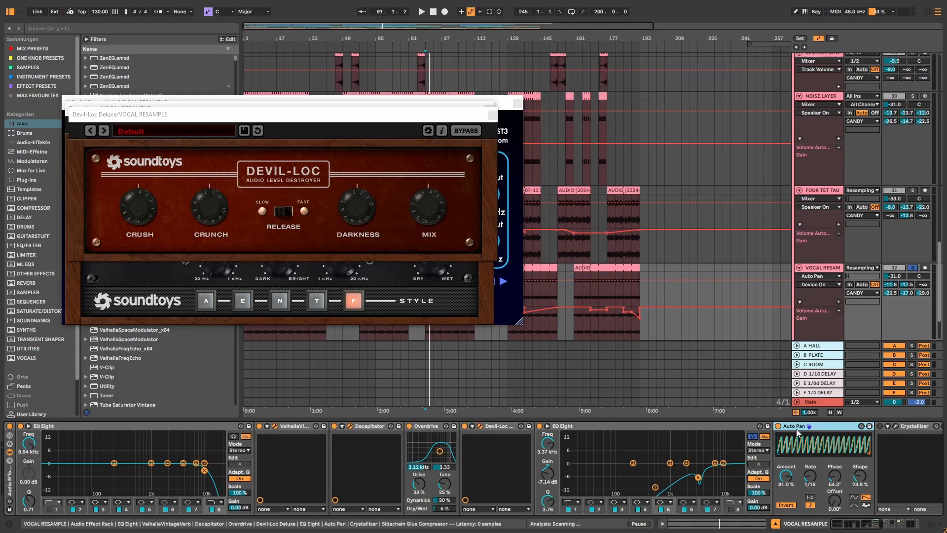
# Switch on Crystallizer and open its plug-in (1200 cents, 1/16 splice, 1/8 delay)
pyautogui.press('space')
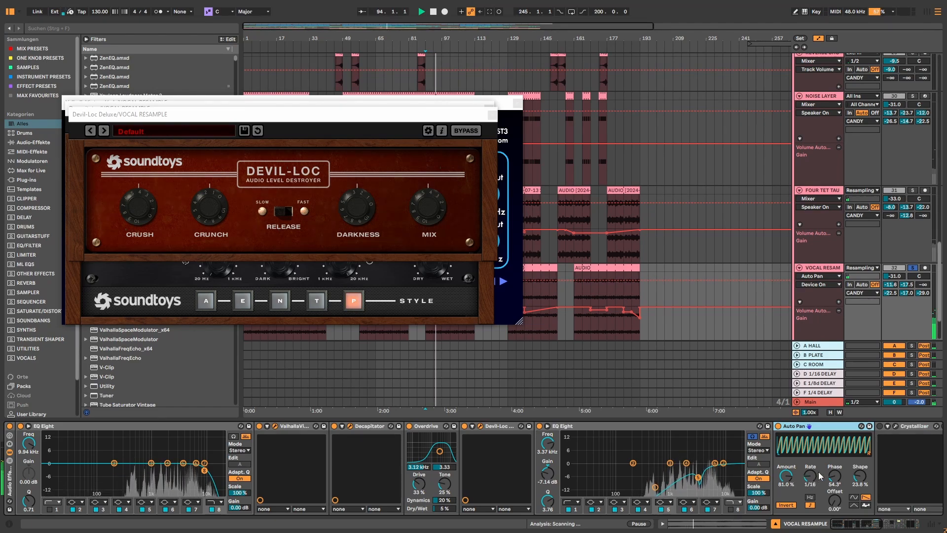
pyautogui.press('space')
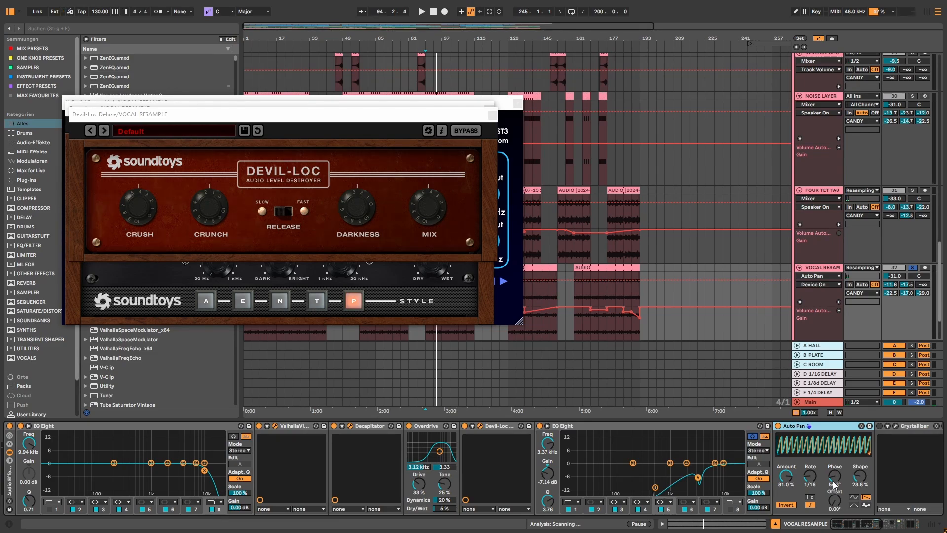
pyautogui.click(880, 427)
pyautogui.click(896, 426)
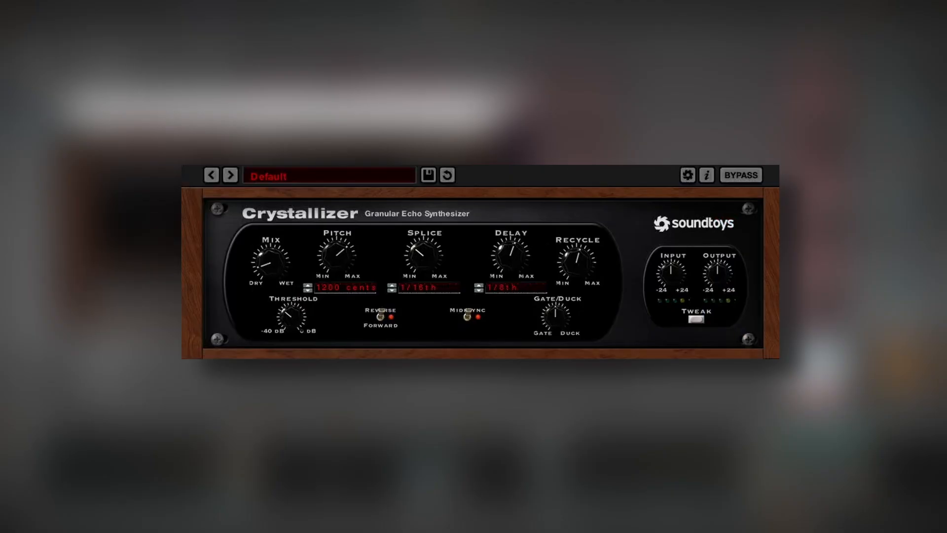
# Switch on the Sidechain Glue Compressor on VOCAL RESAMPLE and listen to it
pyautogui.press('space')
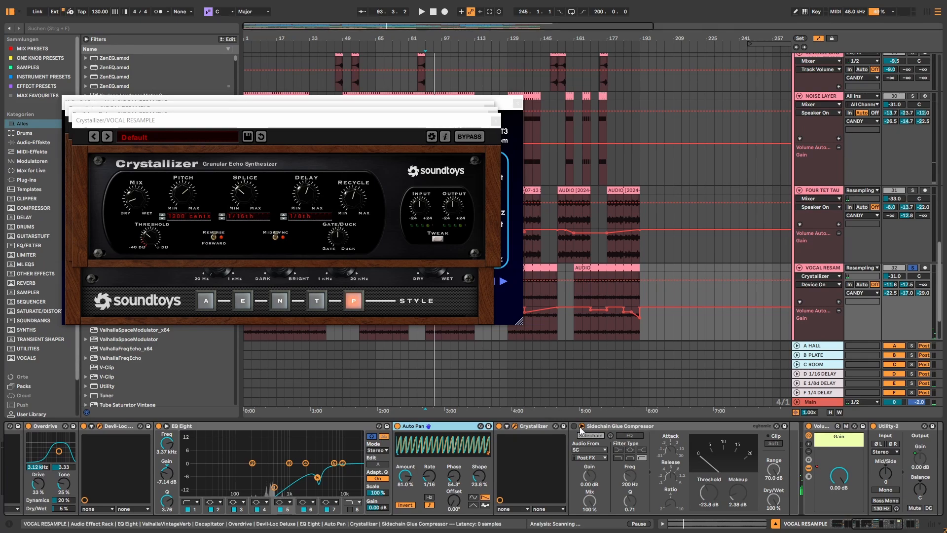
pyautogui.click(576, 425)
pyautogui.press('space')
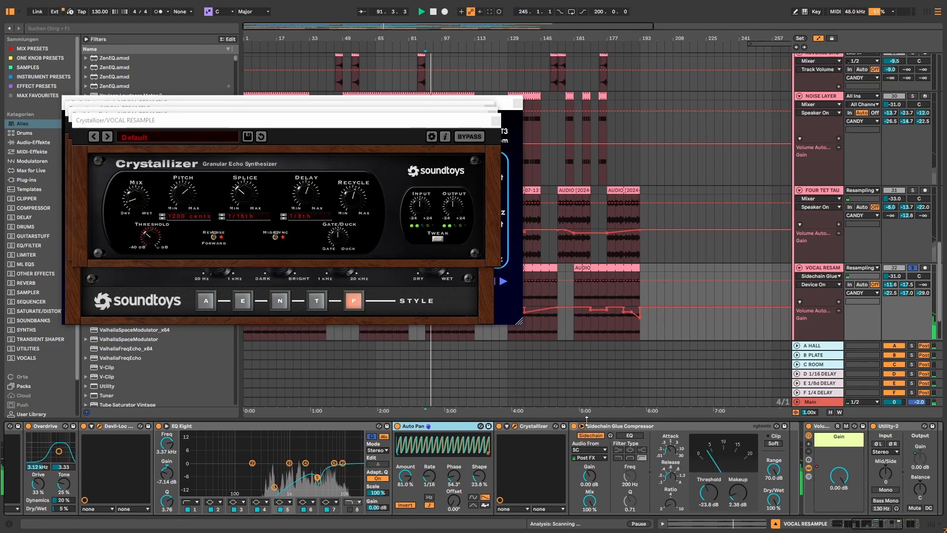
# Unsolo VOCAL RESAMPLE and toggle the track off and on during playback to compare
pyautogui.click(912, 268)
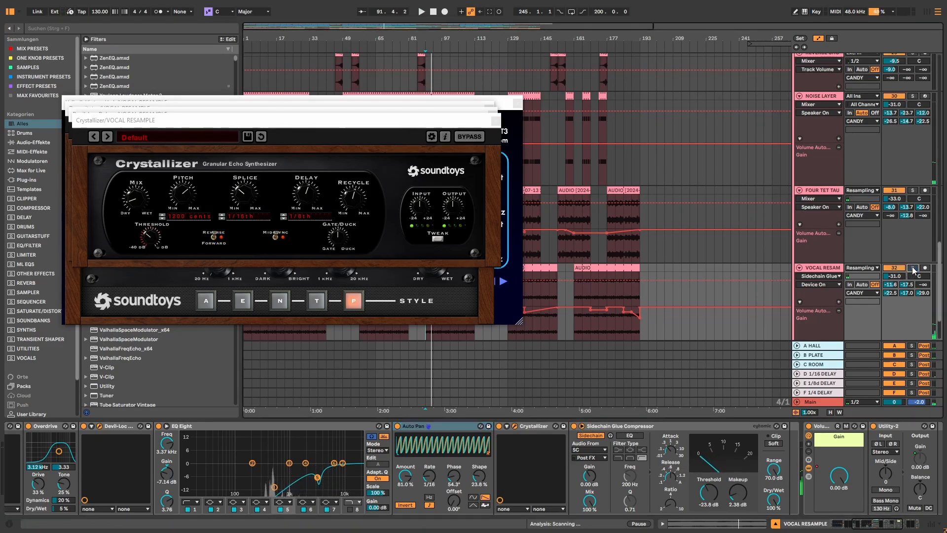
pyautogui.press('space')
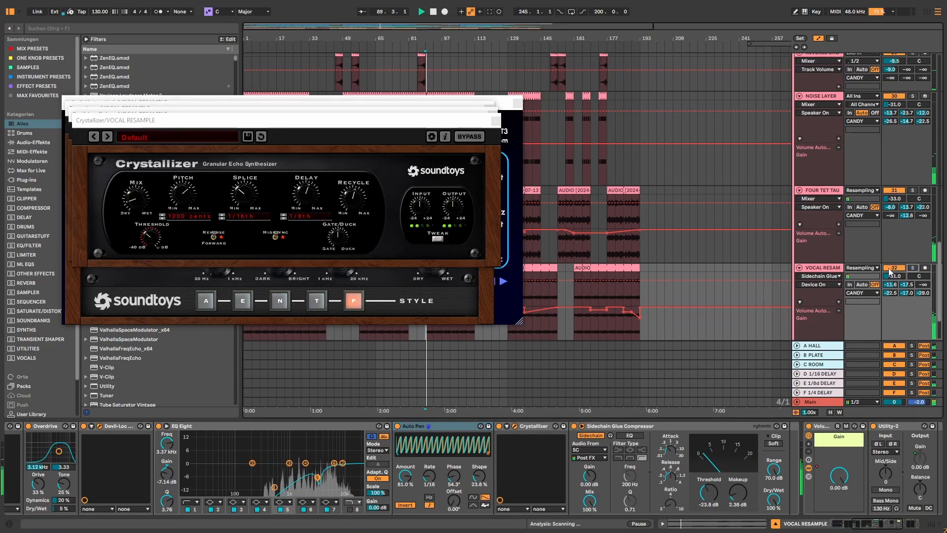
pyautogui.click(890, 271)
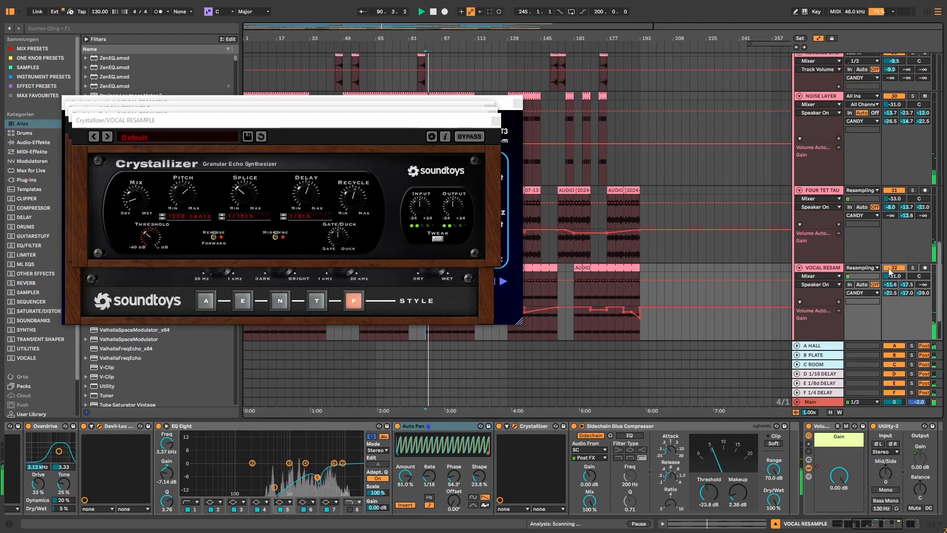
pyautogui.click(891, 271)
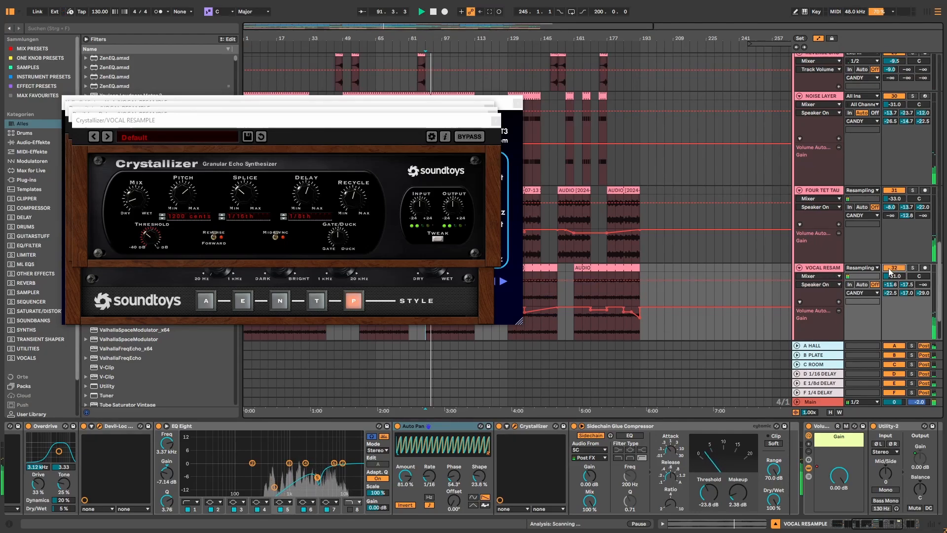
pyautogui.click(890, 271)
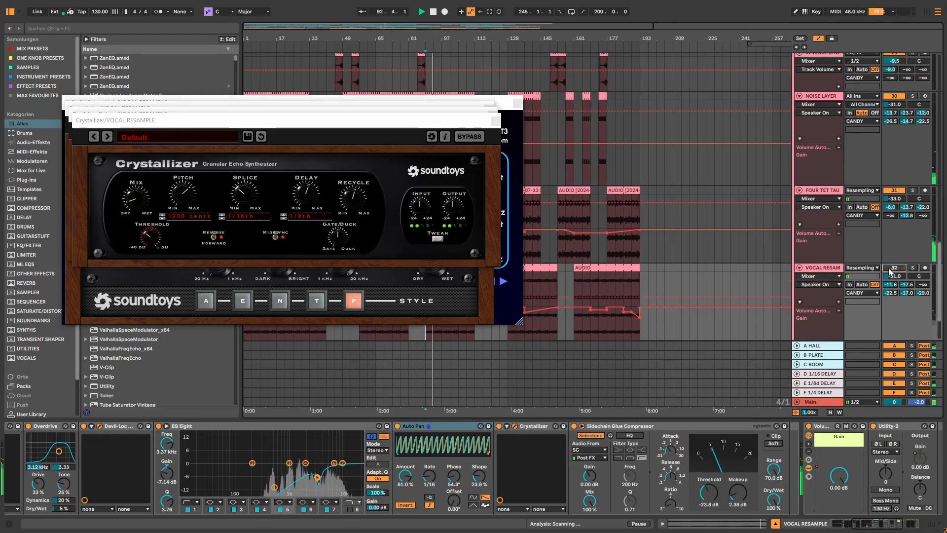
pyautogui.click(890, 271)
pyautogui.press('space')
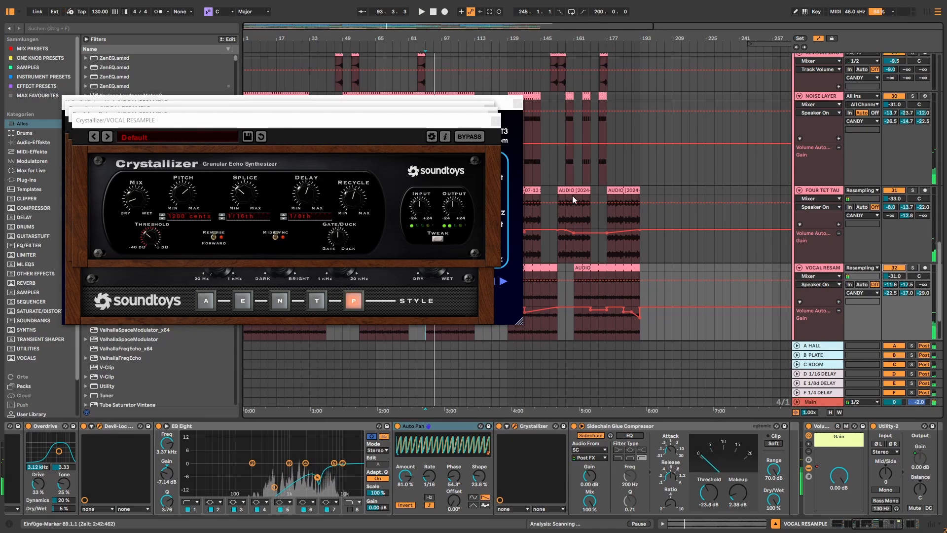
# Close the Crystallizer, Devil-Loc and Decapitator windows and scroll down to the CANDY group
pyautogui.click(493, 119)
pyautogui.click(491, 114)
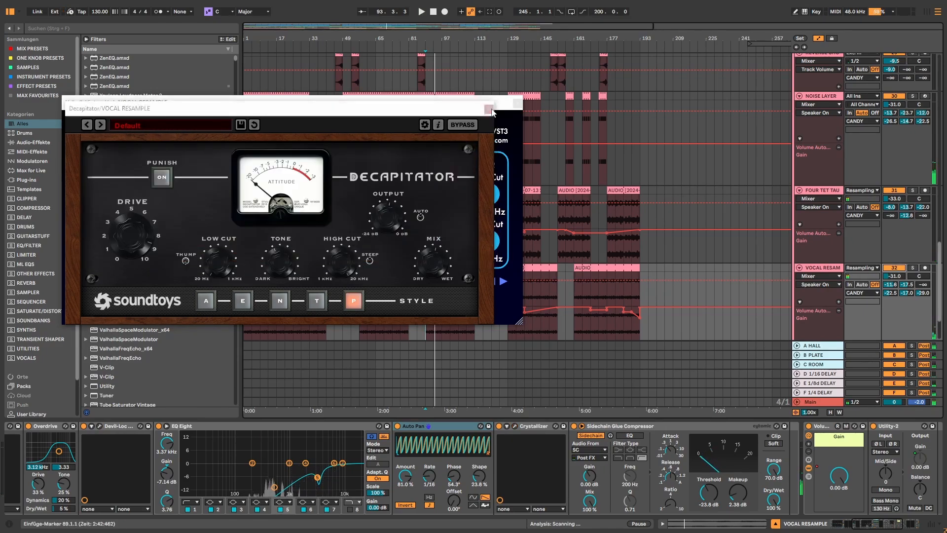
pyautogui.click(489, 108)
pyautogui.scroll(-1, 590, 257)
pyautogui.scroll(-3, 591, 257)
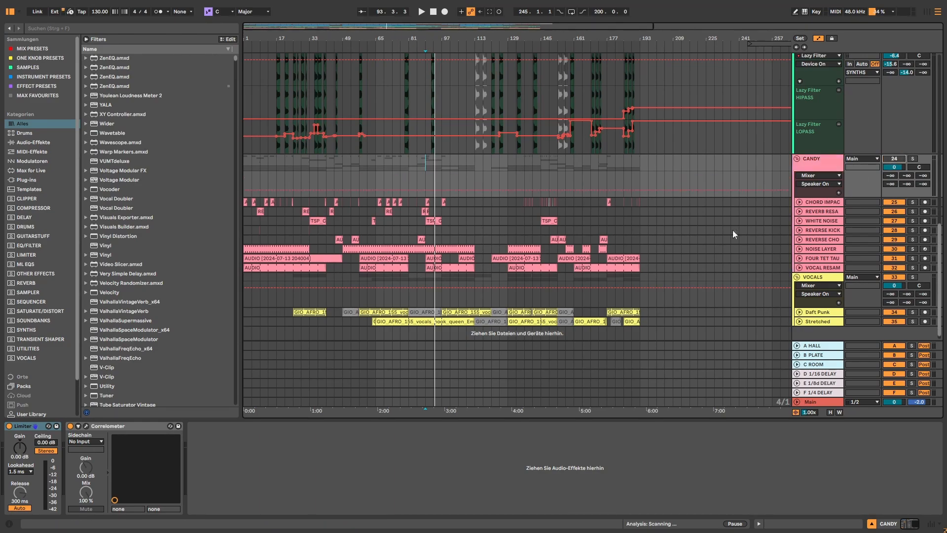
# Play from bar 89 while switching the CANDY group on, off and back on
pyautogui.click(425, 276)
pyautogui.press('space')
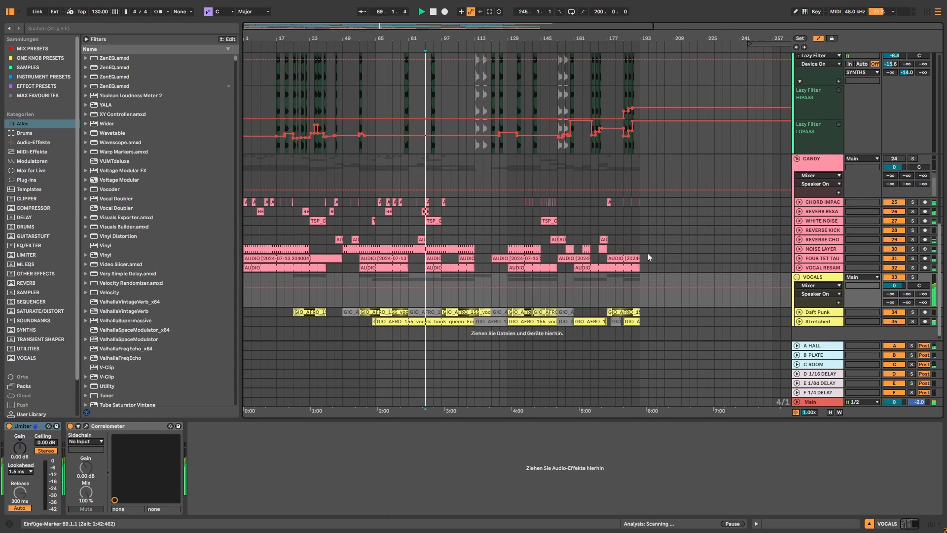
pyautogui.click(897, 160)
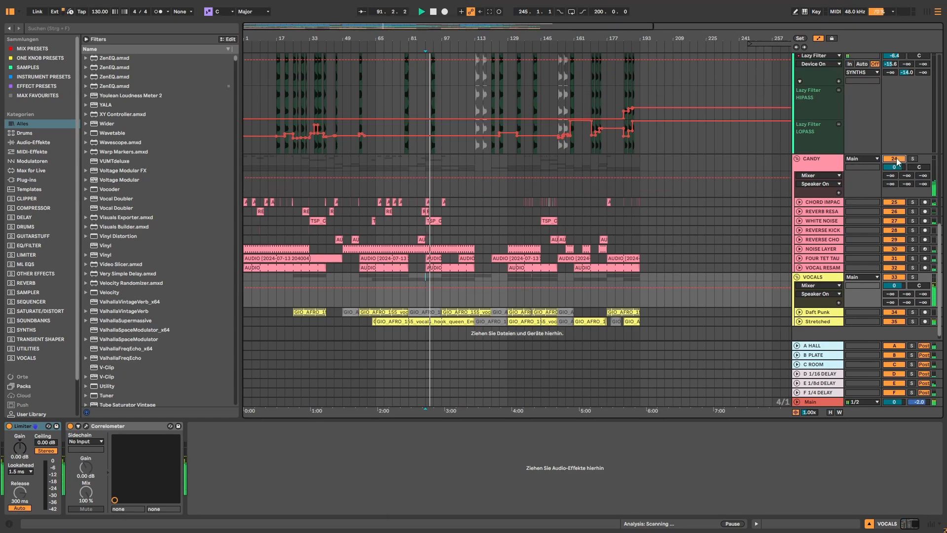
pyautogui.click(896, 161)
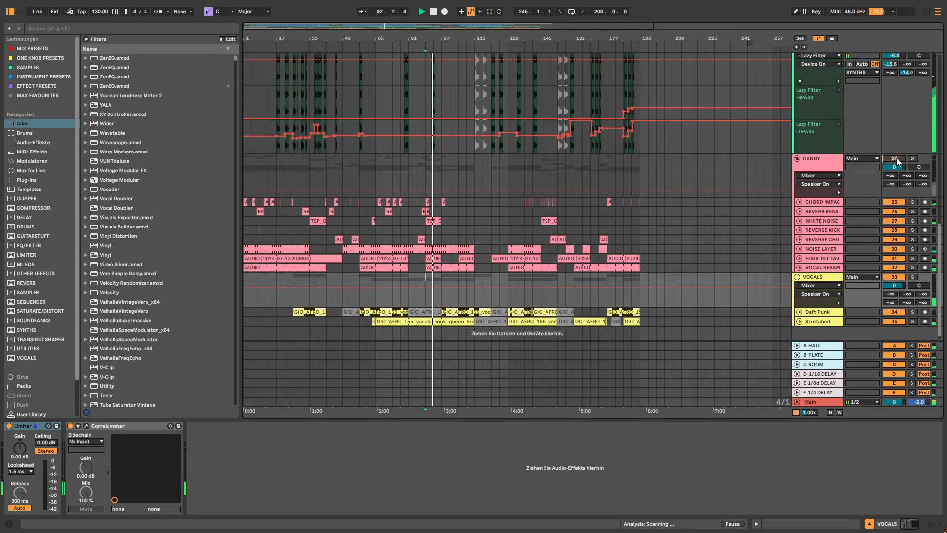
pyautogui.click(897, 161)
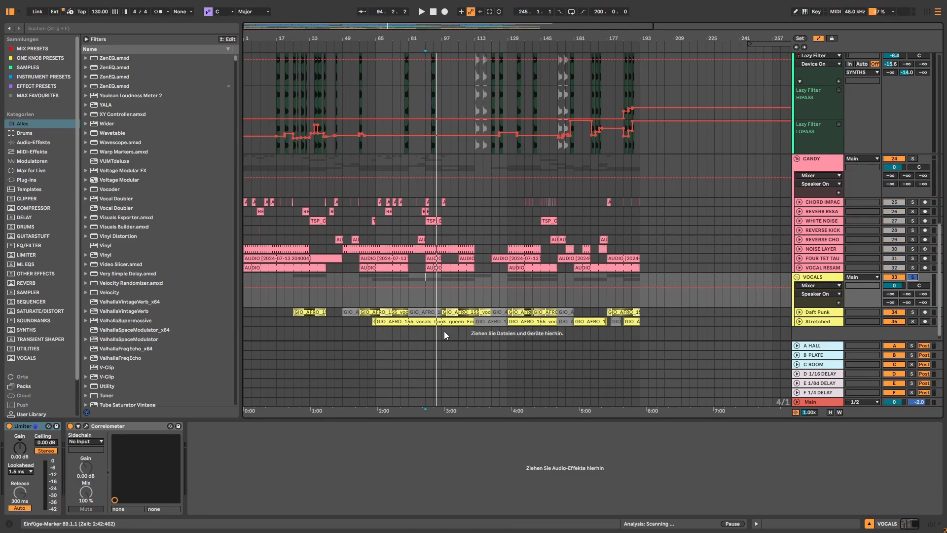
# Audition the Stretched track from bar 97, then select the VOCALS group and Daft Punk track
pyautogui.click(444, 332)
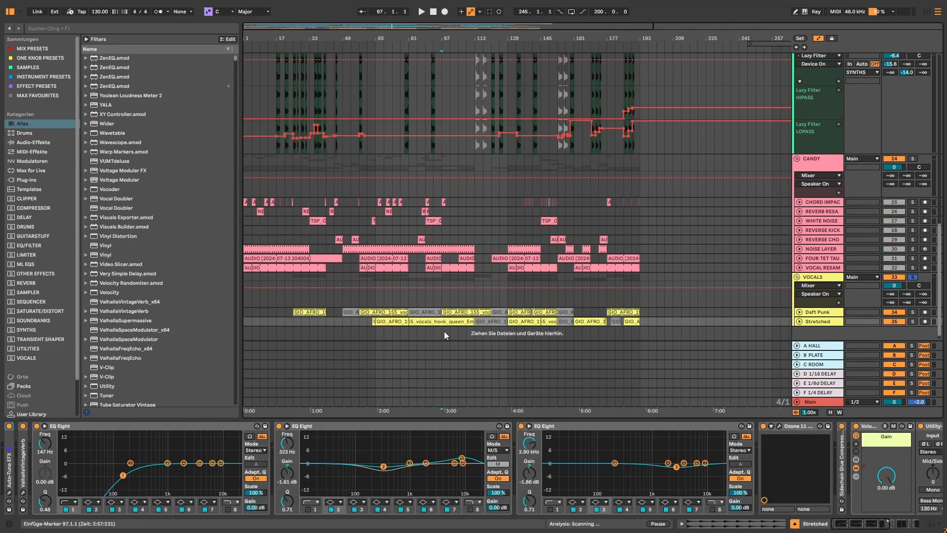
pyautogui.press('space')
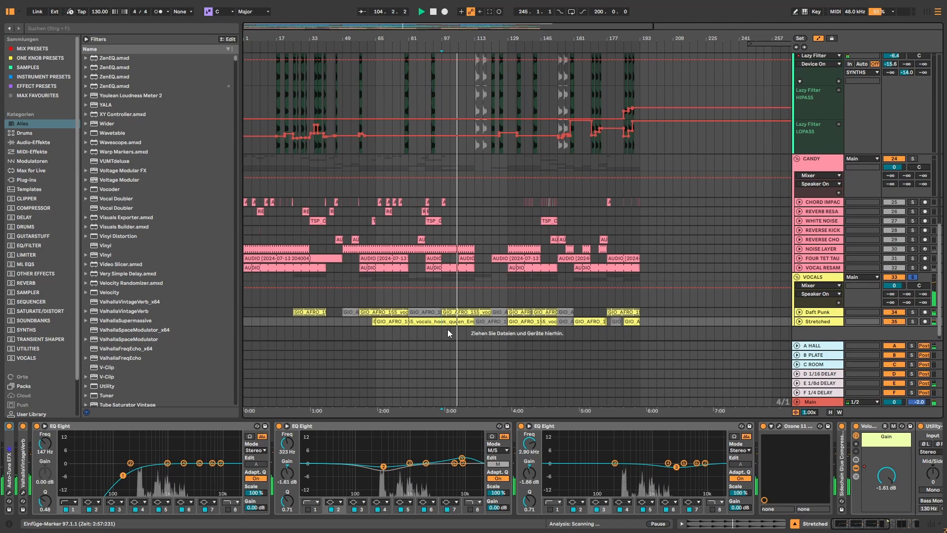
pyautogui.press('space')
pyautogui.click(819, 277)
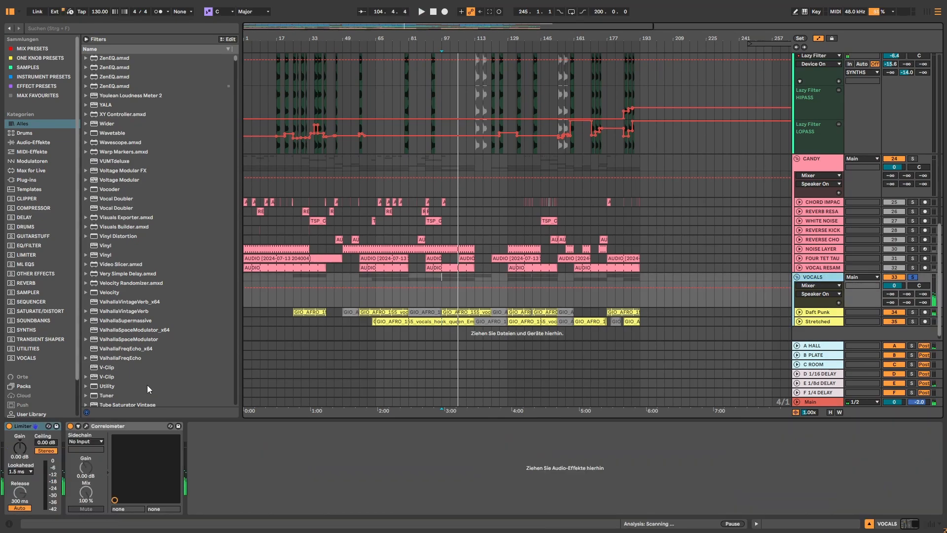
pyautogui.click(813, 314)
# Unfold the Daft Punk lane, solo it and audition the vocal from bar 97
pyautogui.click(800, 313)
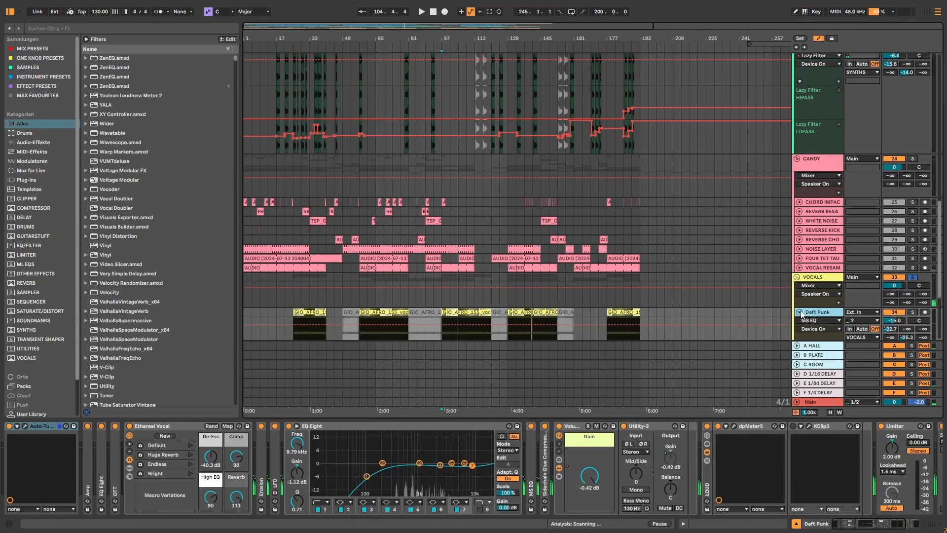
pyautogui.click(912, 313)
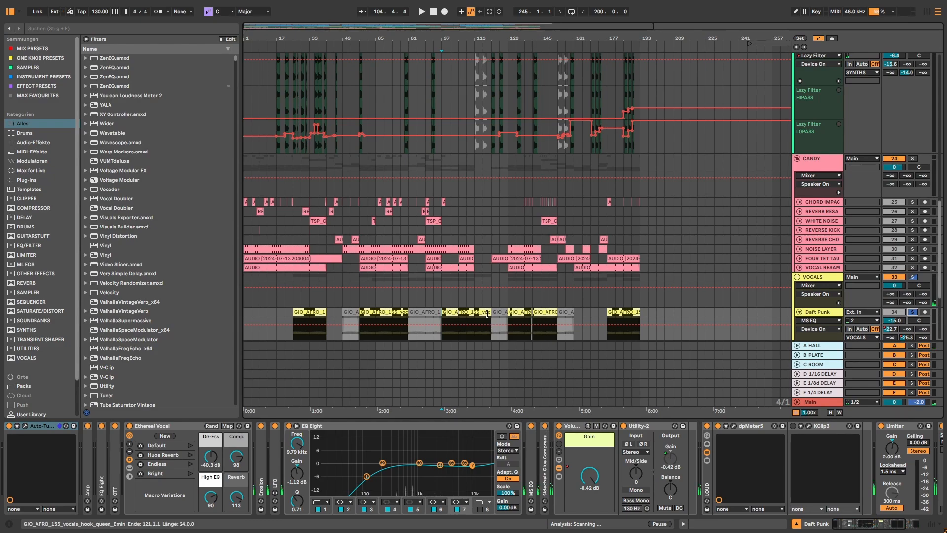
pyautogui.press('space')
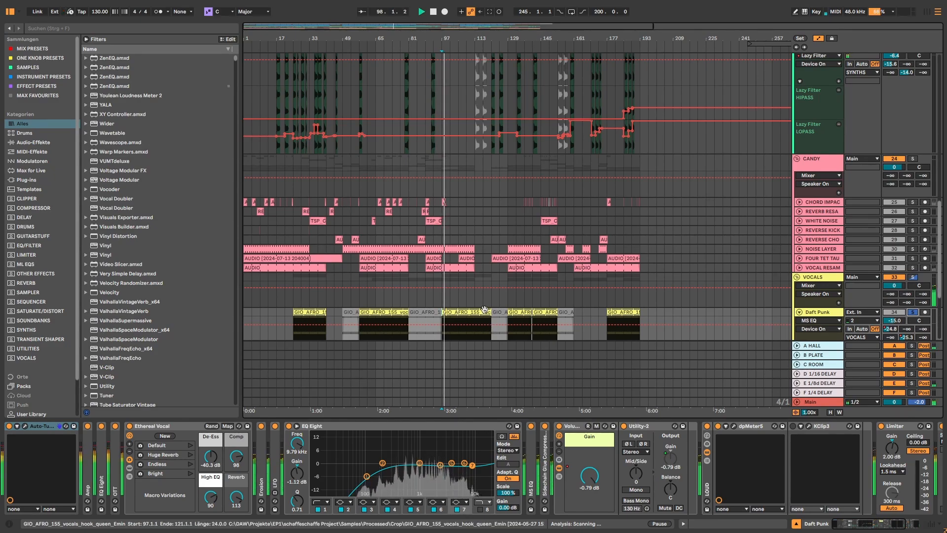
pyautogui.press('space')
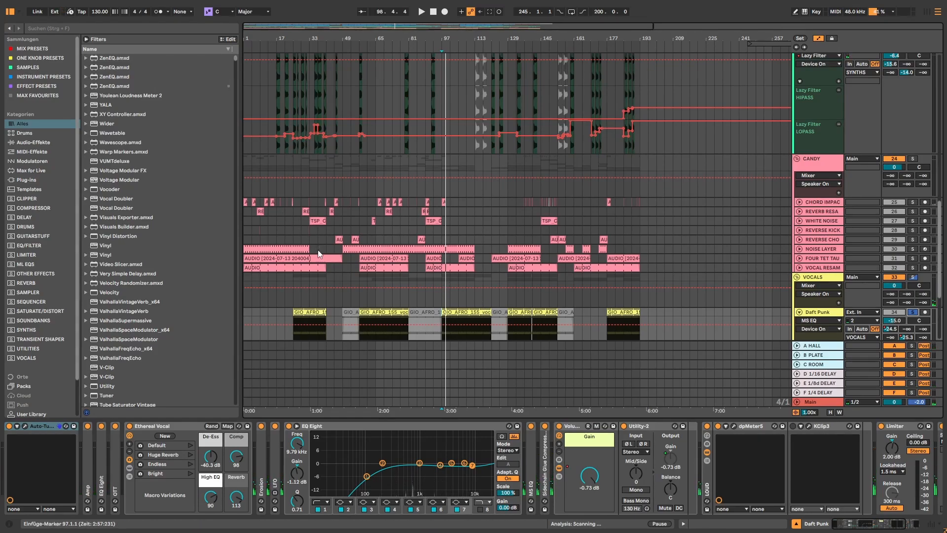
# Search the browser for 'gio_afr' to list the GIO_AFRO_155 vocal samples
pyautogui.click(77, 26)
pyautogui.write('gio_afr')
pyautogui.click(138, 69)
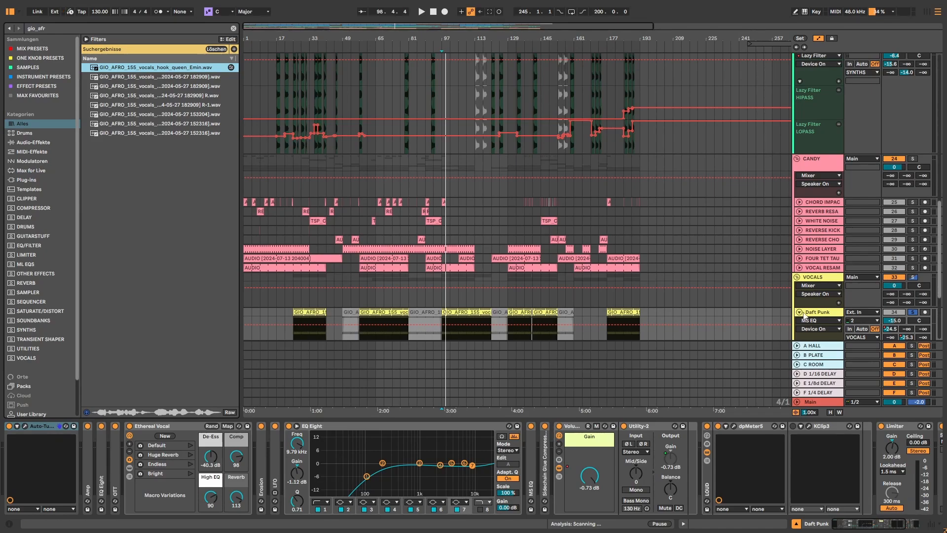
# Select the Daft Punk vocal clip at bars 97–121, view its sample details and audition it
pyautogui.click(471, 312)
pyautogui.click(718, 525)
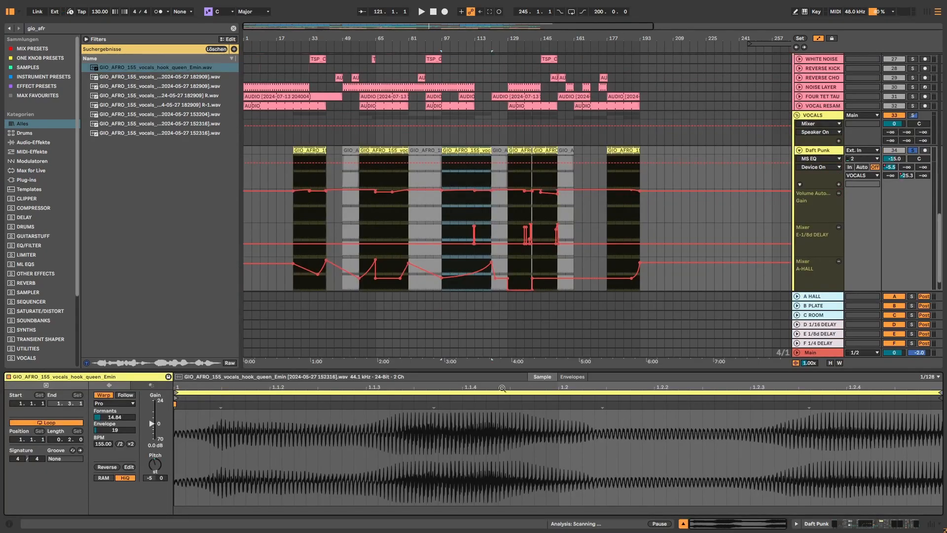
pyautogui.press('space')
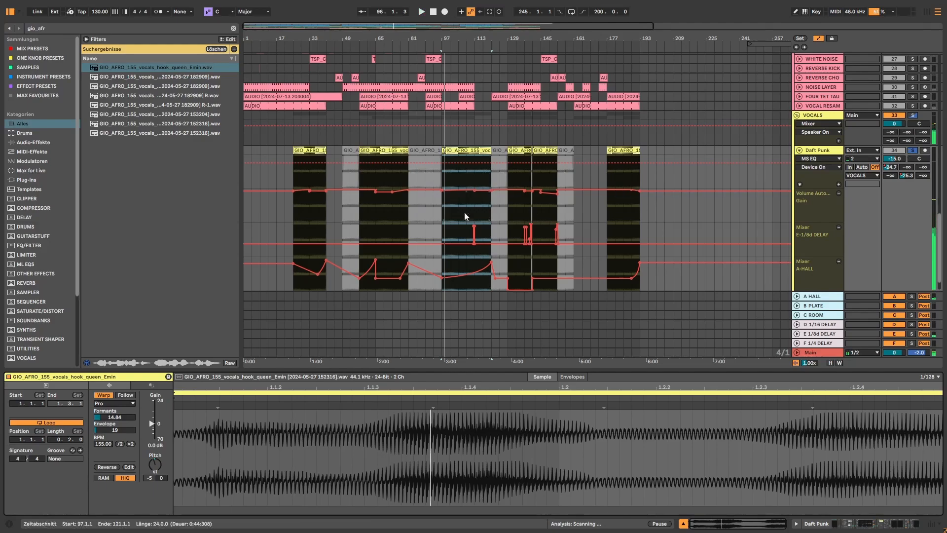
pyautogui.press('space')
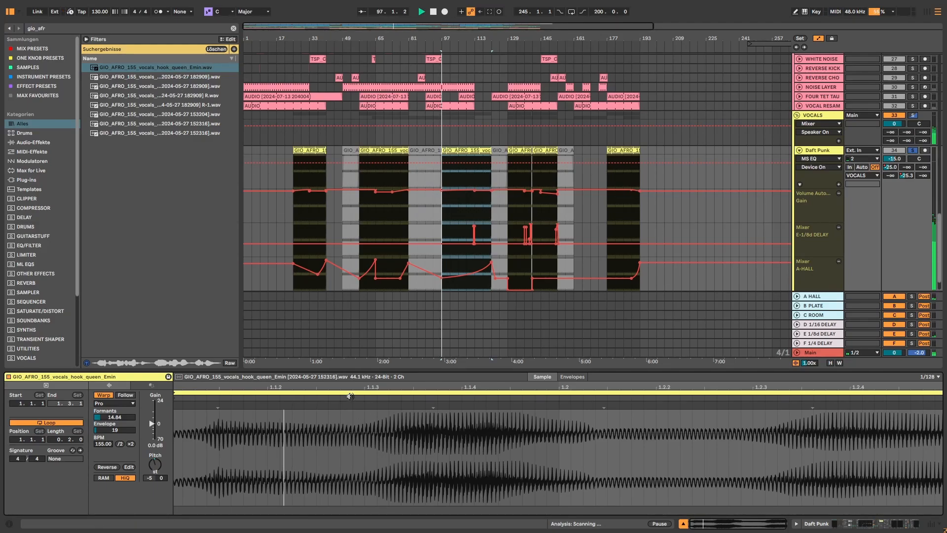
pyautogui.press('space')
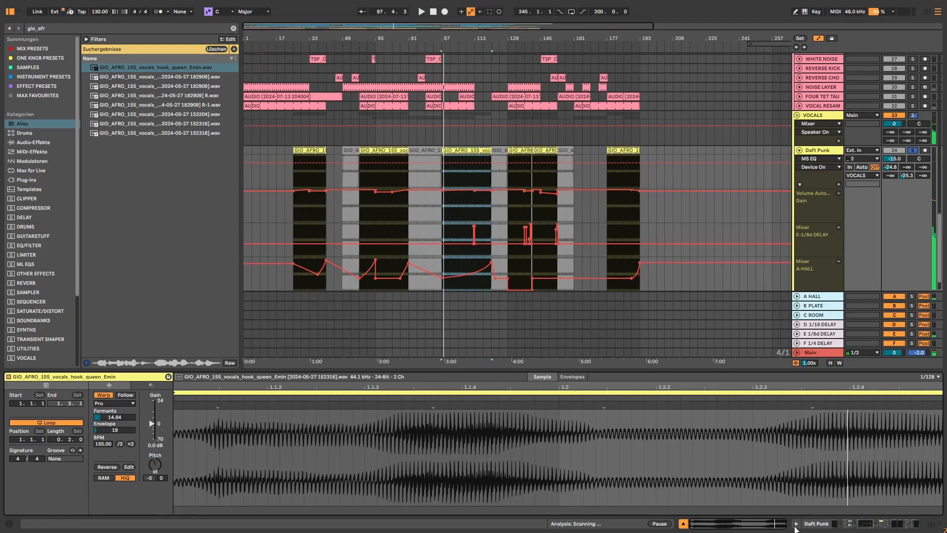
# Switch off the vocal Audio Effect Rack, play to compare, and return to the device chain
pyautogui.click(809, 524)
pyautogui.click(9, 426)
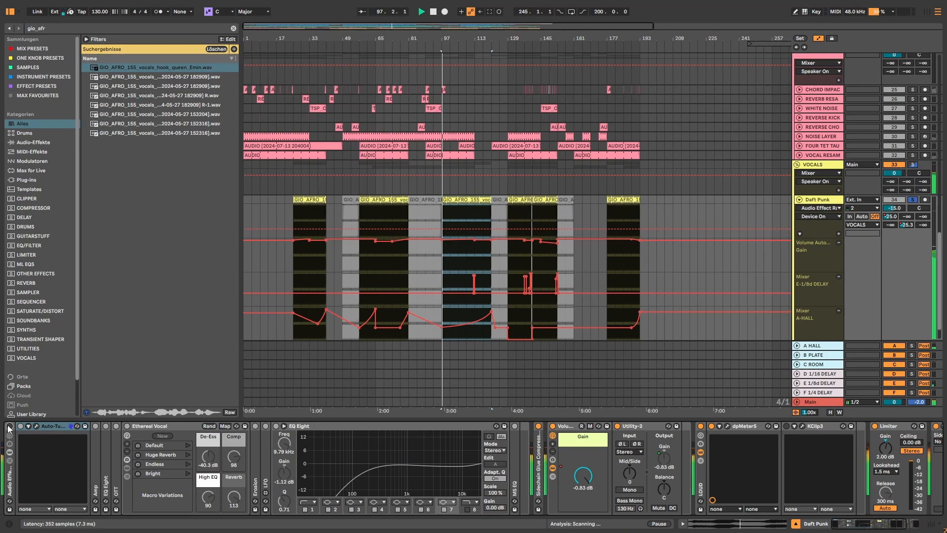
pyautogui.press('space')
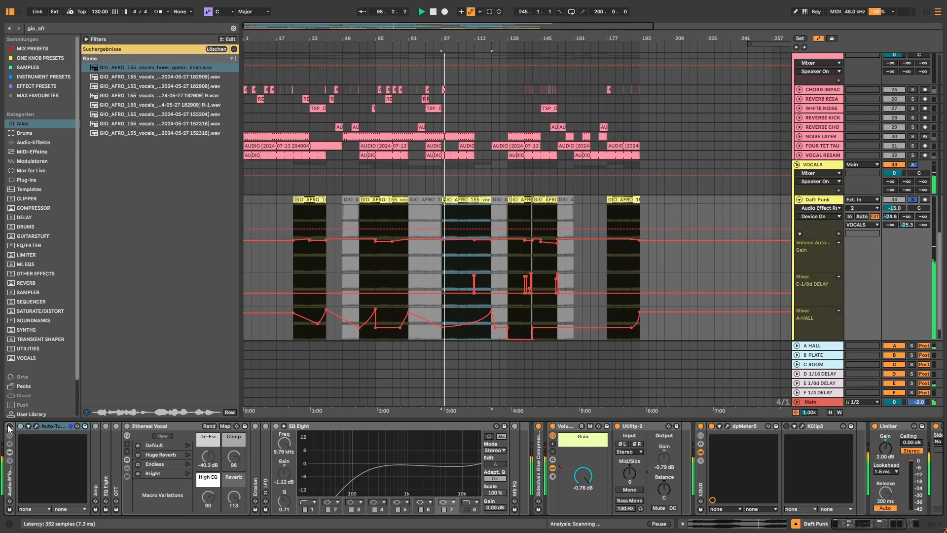
pyautogui.press('space')
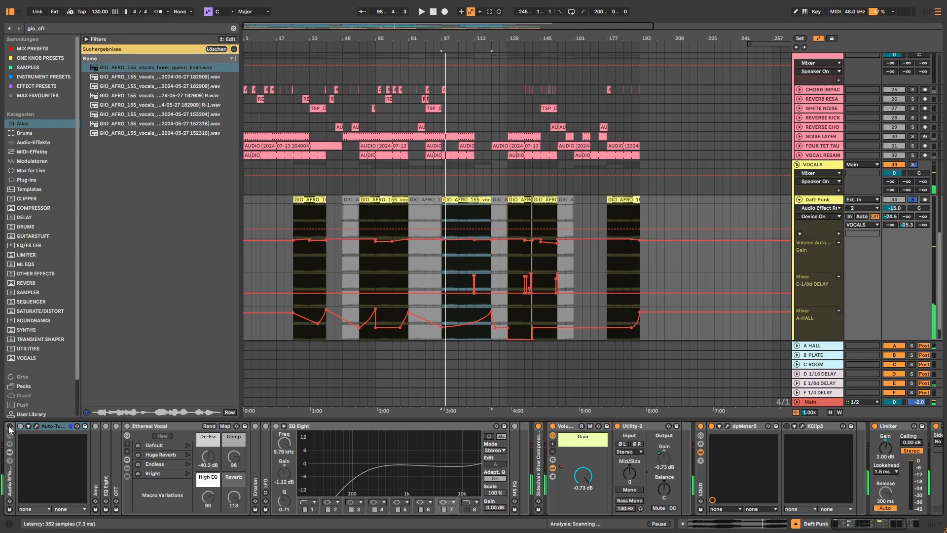
pyautogui.click(718, 524)
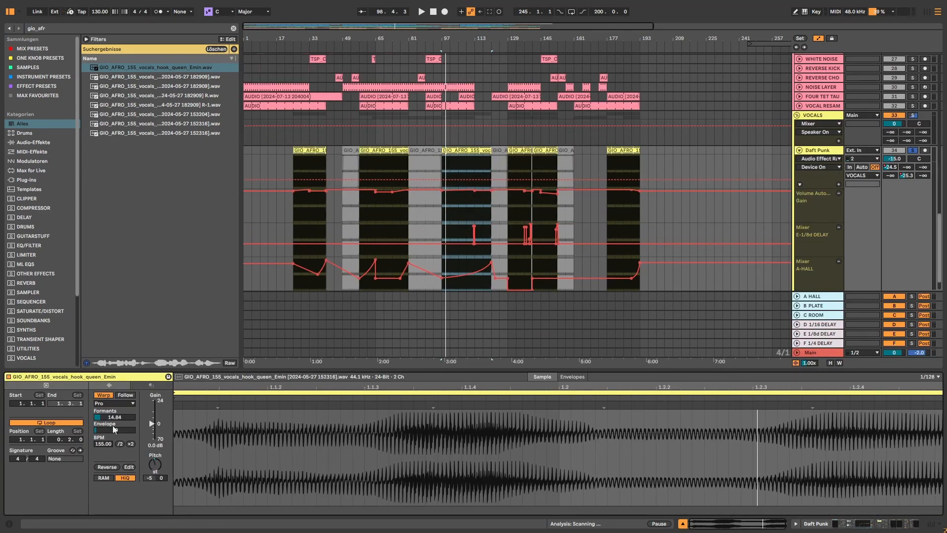
pyautogui.click(861, 522)
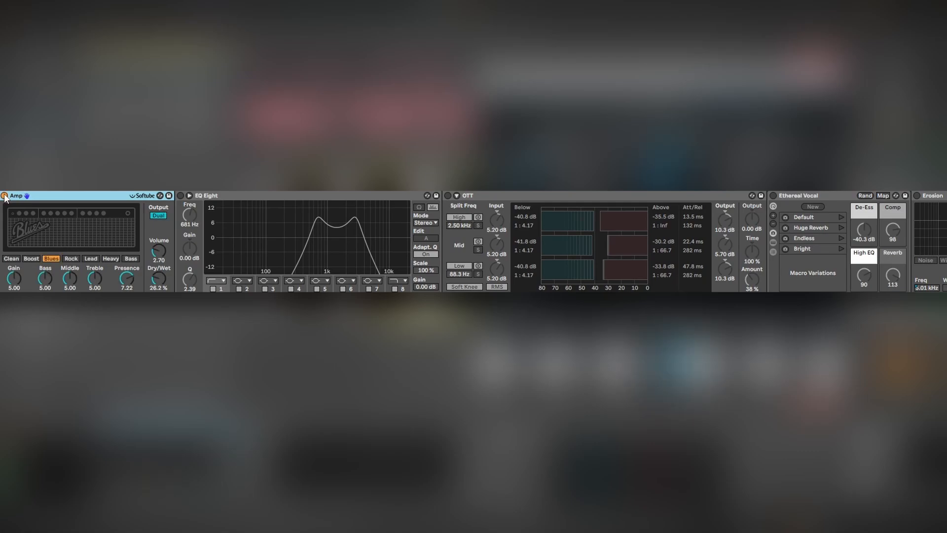
# Switch on the EQ Eight, OTT and Ethereal Vocal devices on the Daft Punk chain
pyautogui.click(181, 196)
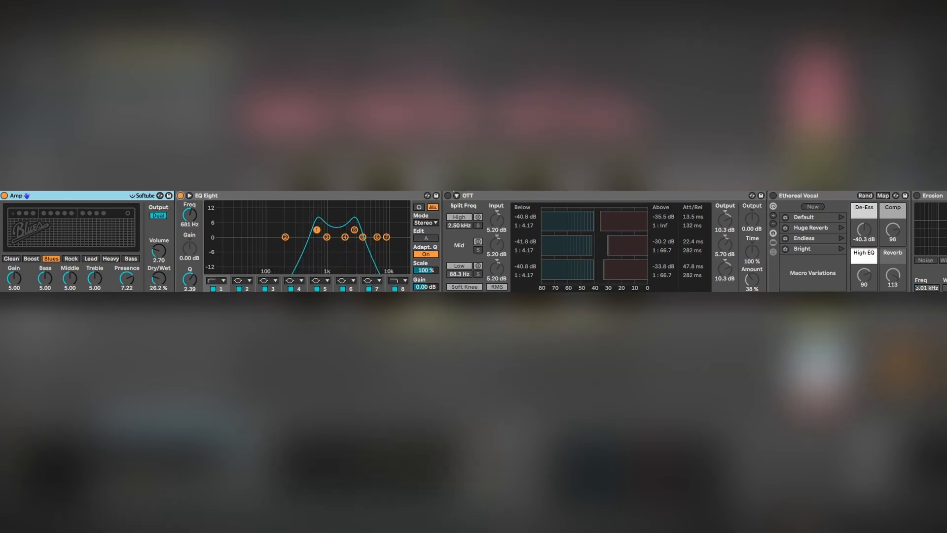
pyautogui.click(448, 196)
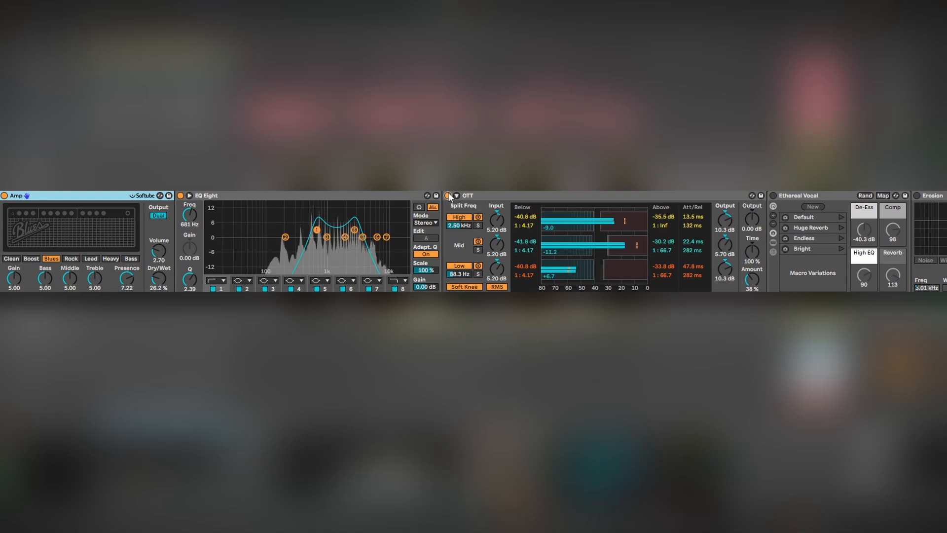
pyautogui.click(773, 195)
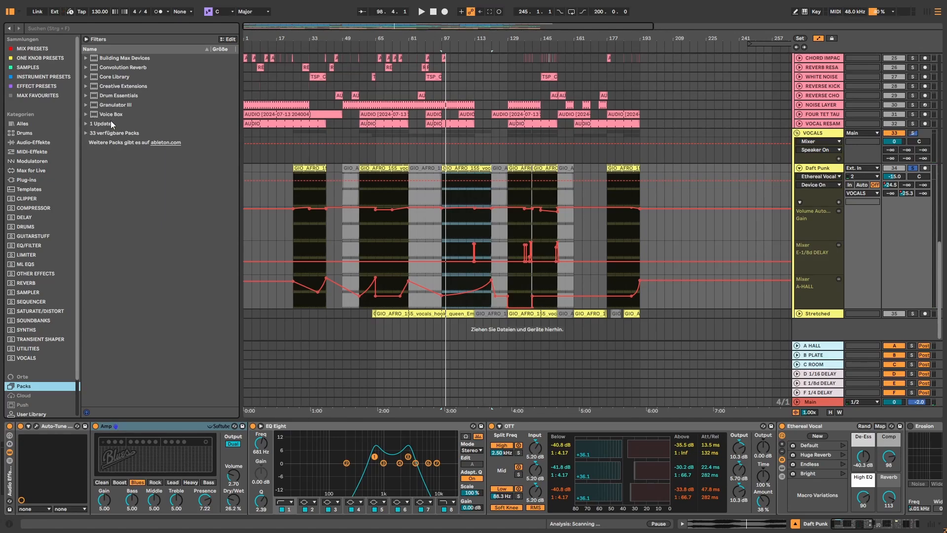
pyautogui.click(809, 431)
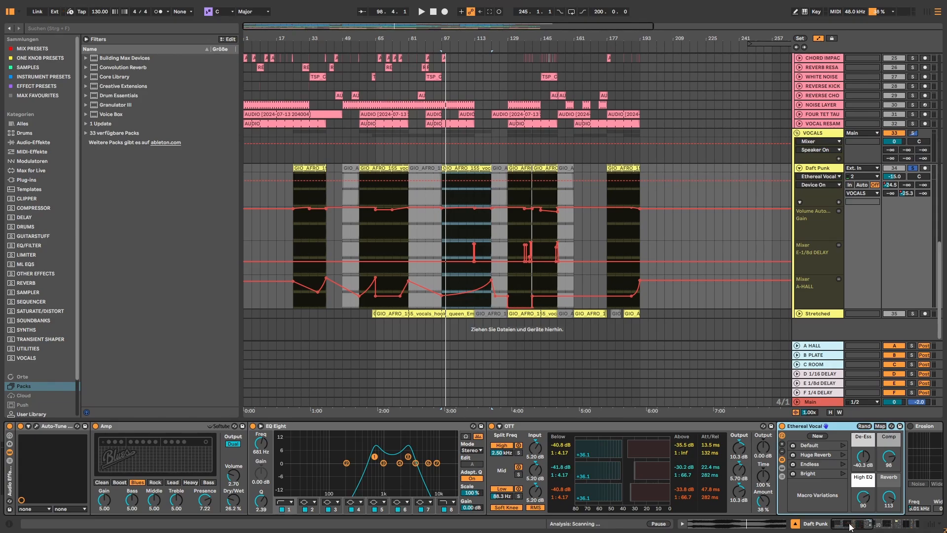
pyautogui.moveTo(850, 526); pyautogui.dragTo(866, 526)
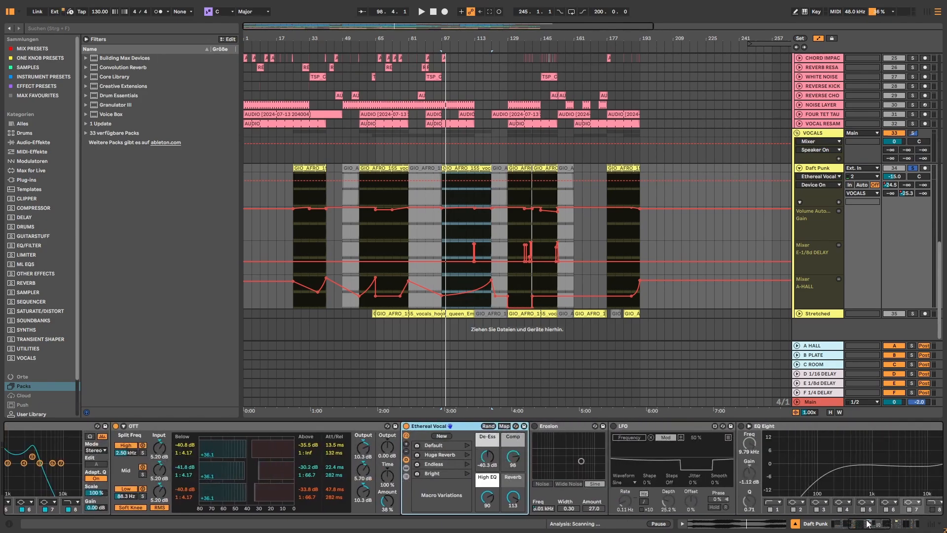
# Switch on Erosion, LFO, the second EQ Eight, MS EQ and Sidechain Glue Compressor, unfolding MS EQ and Glue
pyautogui.click(255, 196)
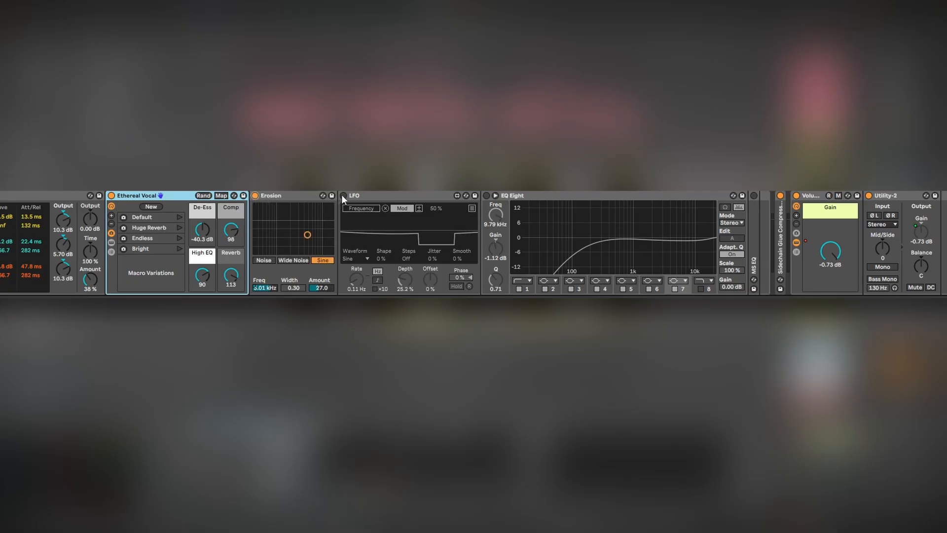
pyautogui.click(344, 196)
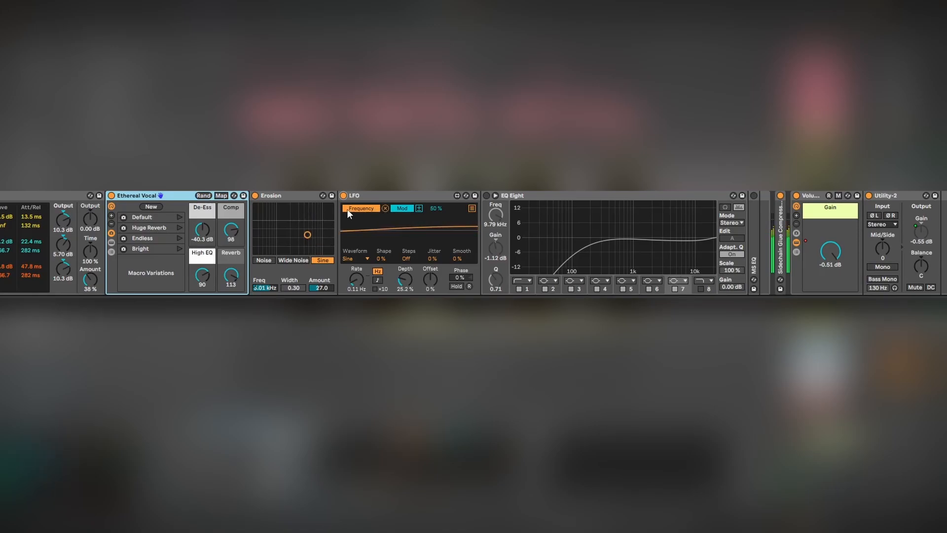
pyautogui.click(486, 195)
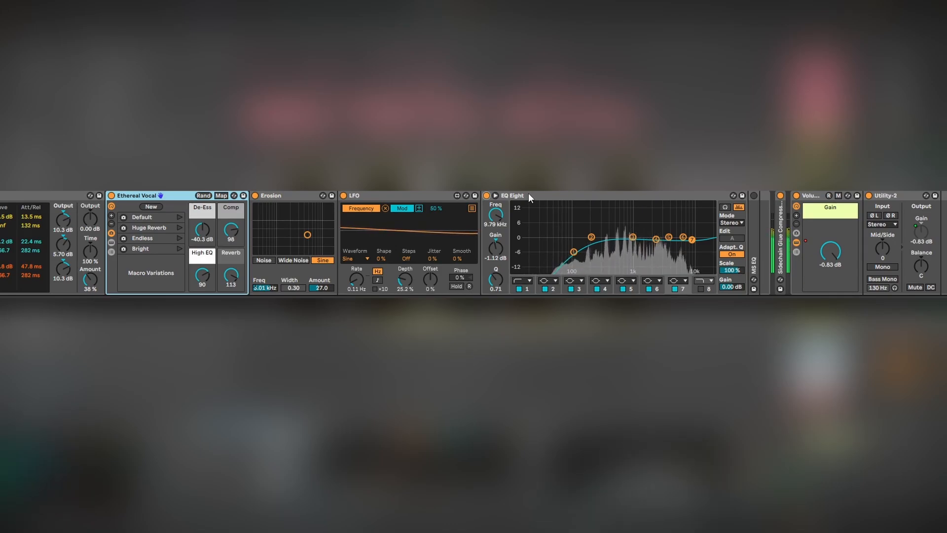
pyautogui.click(755, 195)
pyautogui.doubleClick(753, 209)
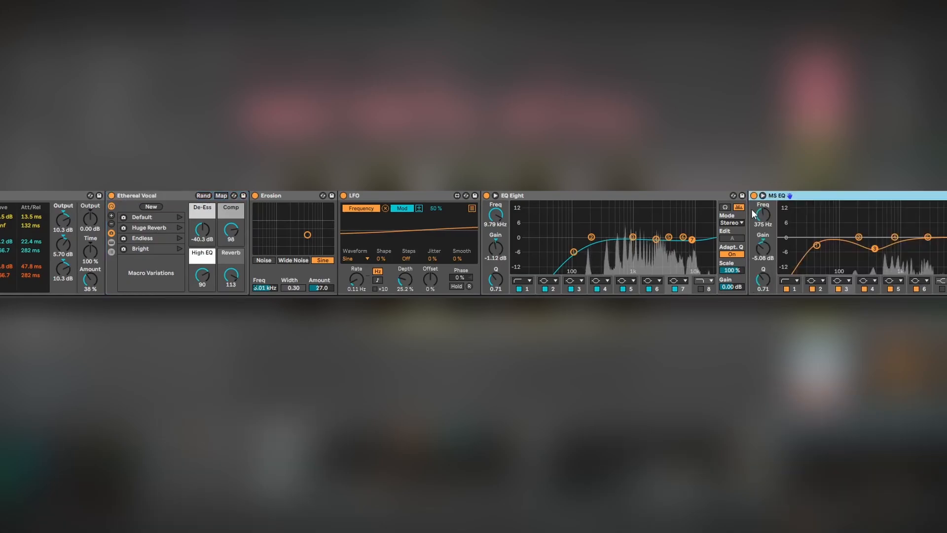
pyautogui.hscroll(5, 768, 215)
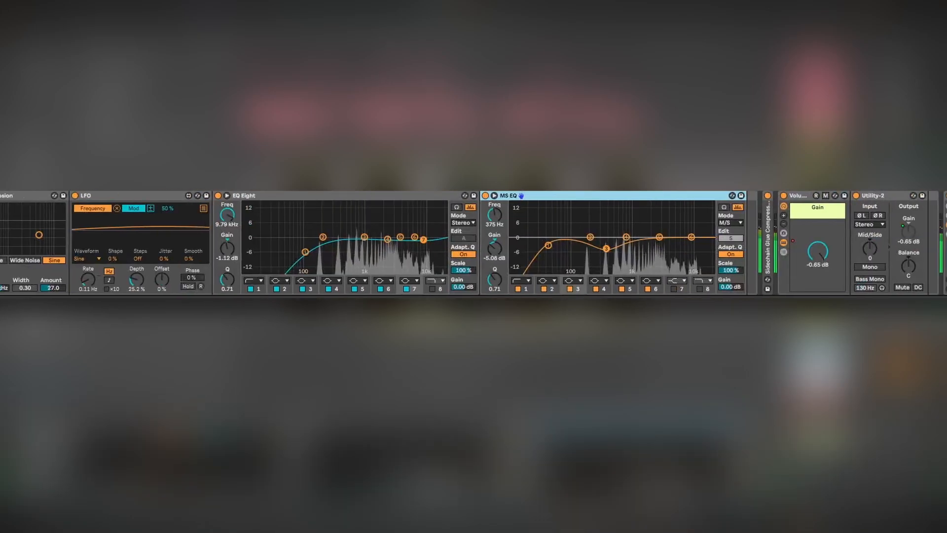
pyautogui.doubleClick(768, 213)
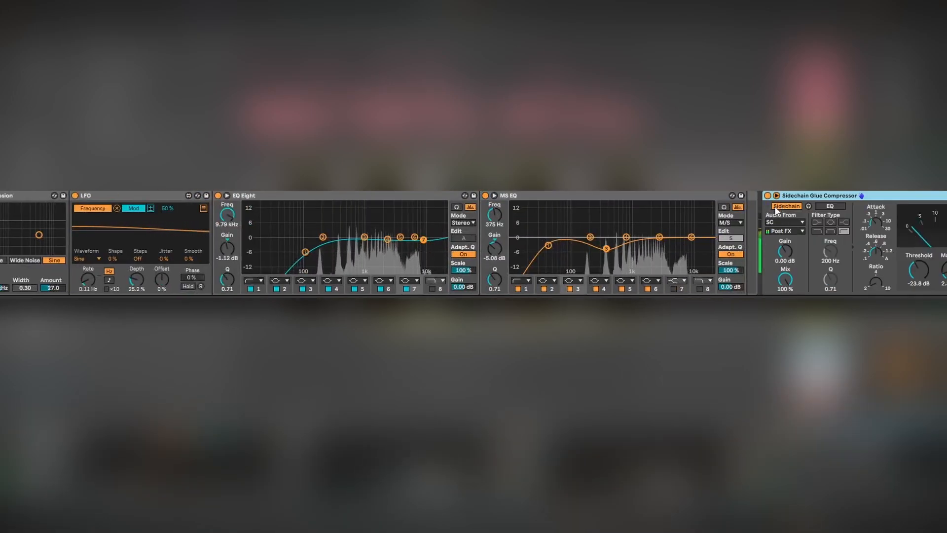
pyautogui.click(768, 196)
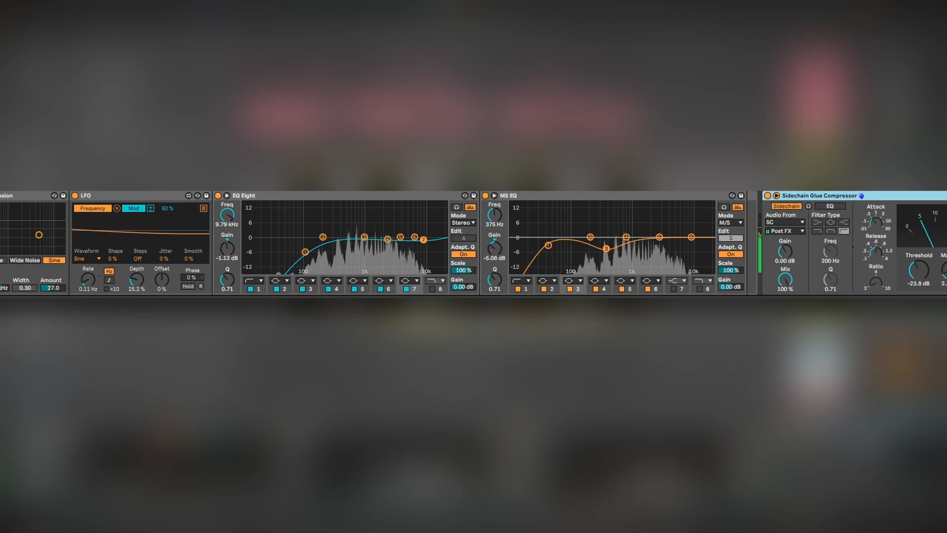
pyautogui.press('space')
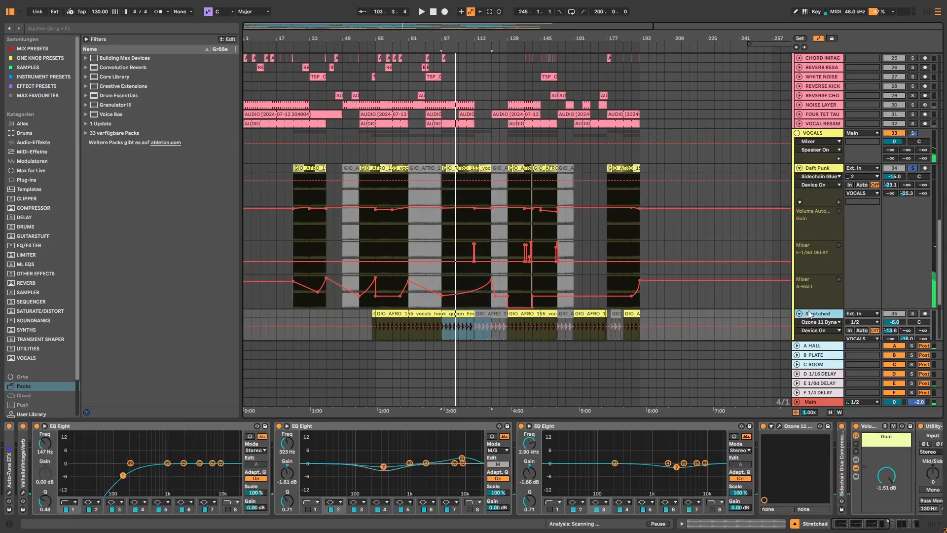
# Solo Stretched, audition it, and open the GIO_AFRO_155_vocals_hook_queen_Emin clip's details (Complex, 130 BPM)
pyautogui.scroll(-2, 816, 306)
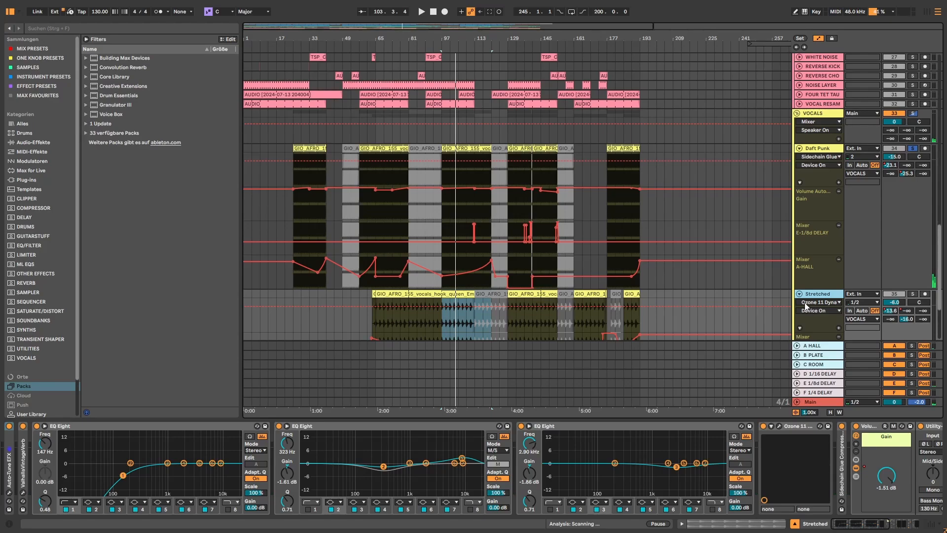
pyautogui.click(913, 294)
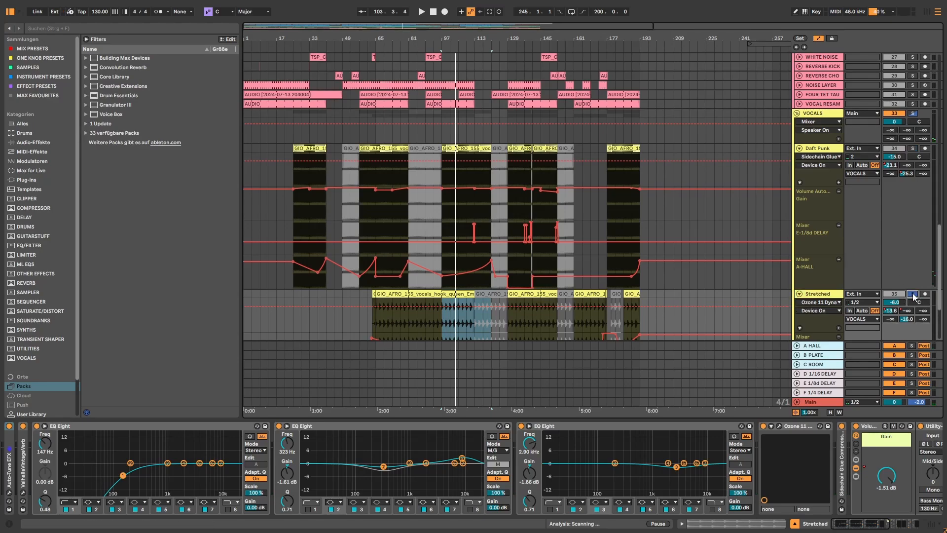
pyautogui.press('space')
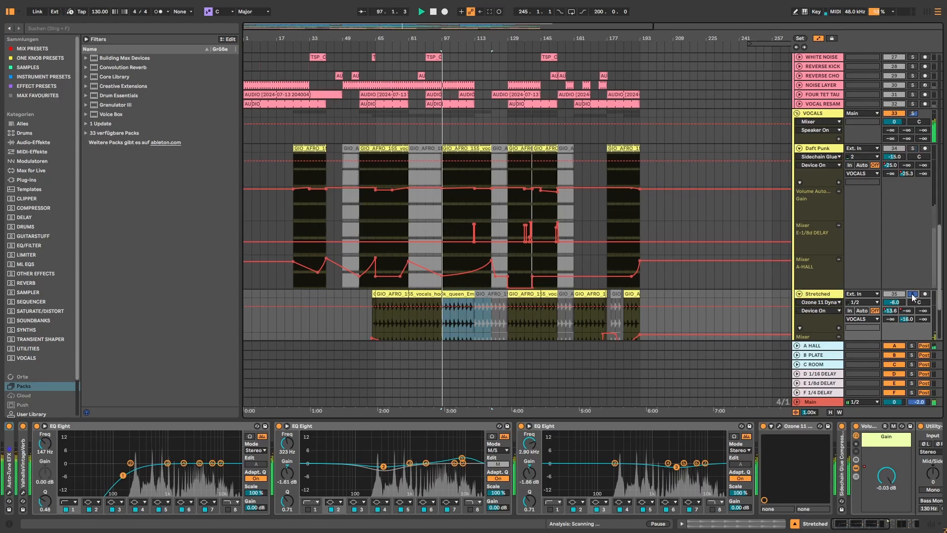
pyautogui.click(461, 294)
pyautogui.press('space')
pyautogui.hotkey('shift', 'Tab')
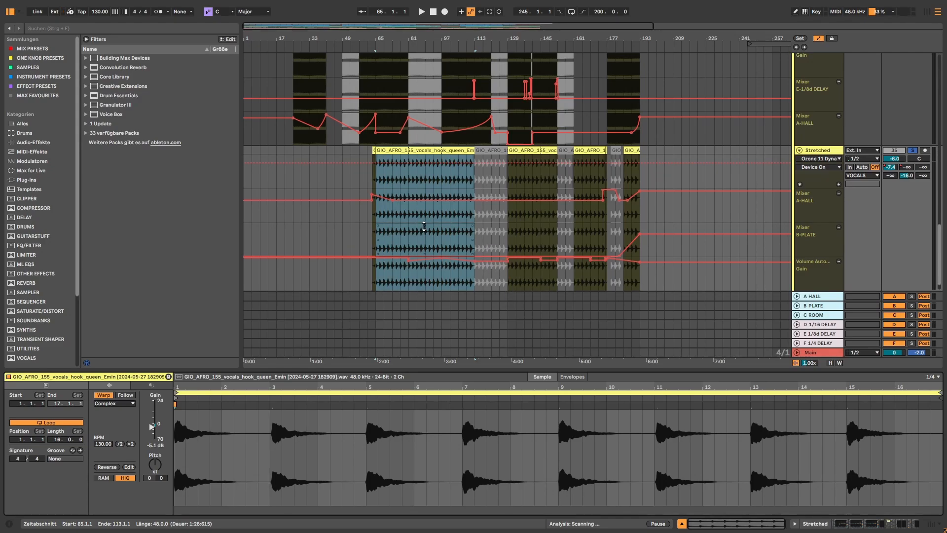
# Audition the vocal hook clip from bar 3 and view the Stretched track's device chain
pyautogui.press('space')
pyautogui.click(271, 448)
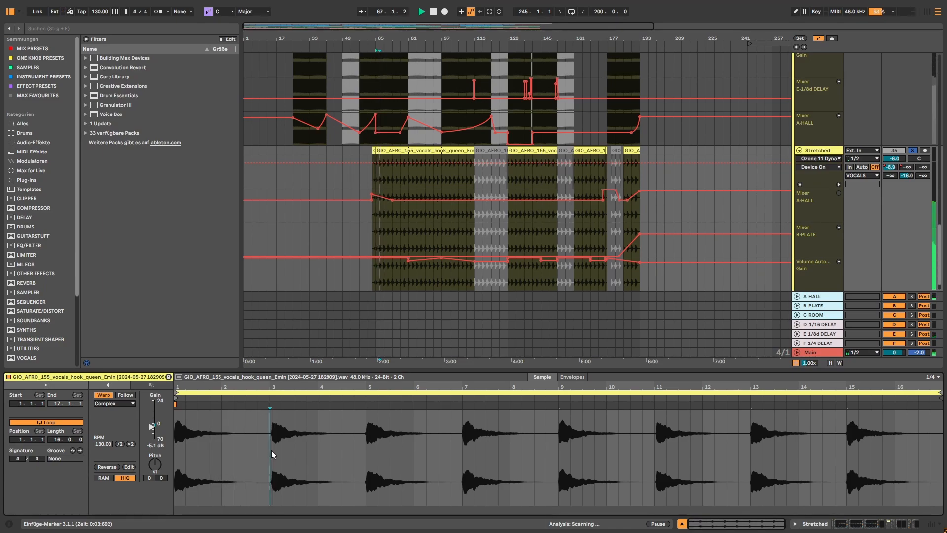
pyautogui.click(849, 524)
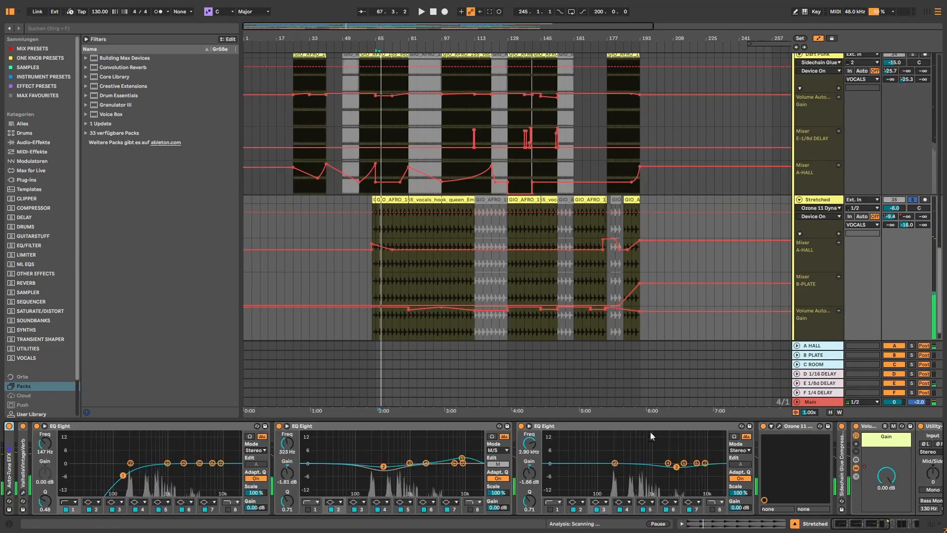
pyautogui.press('space')
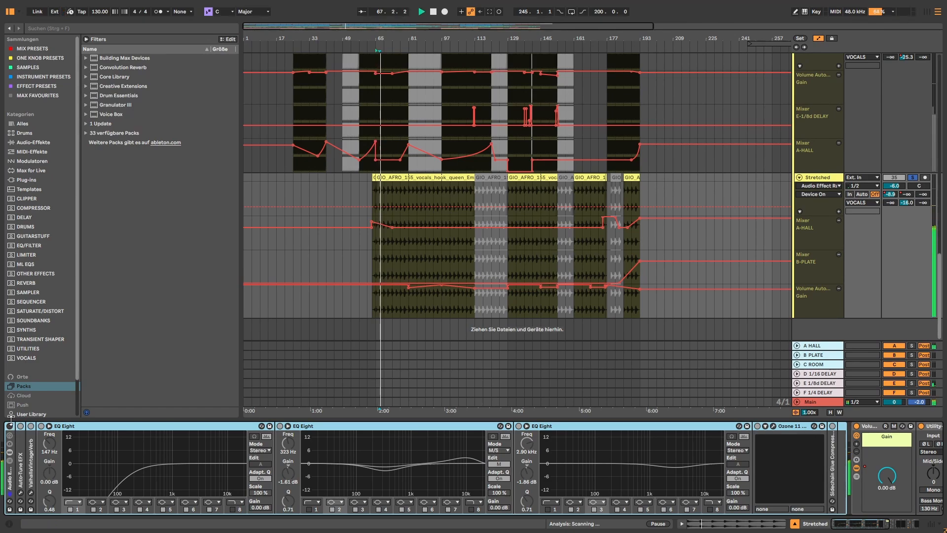
pyautogui.press('space')
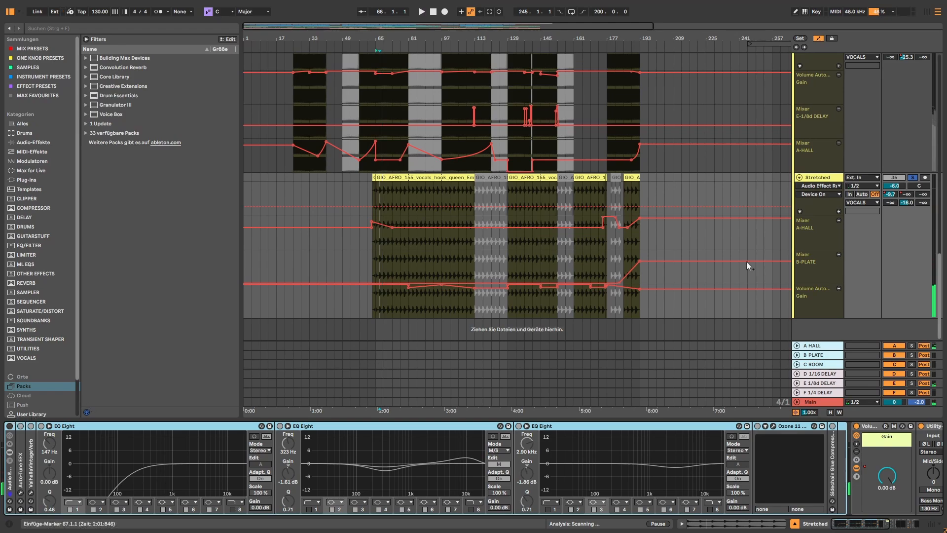
# Show the clip's Transposition envelope with its -3 st steps, listen, then return to the device chain
pyautogui.doubleClick(388, 177)
pyautogui.click(574, 378)
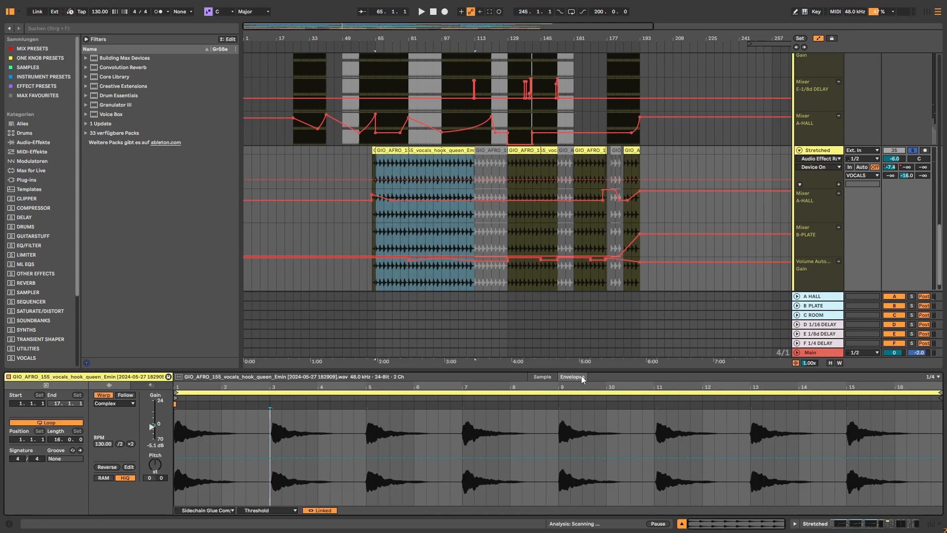
pyautogui.click(206, 511)
pyautogui.click(188, 361)
pyautogui.click(285, 420)
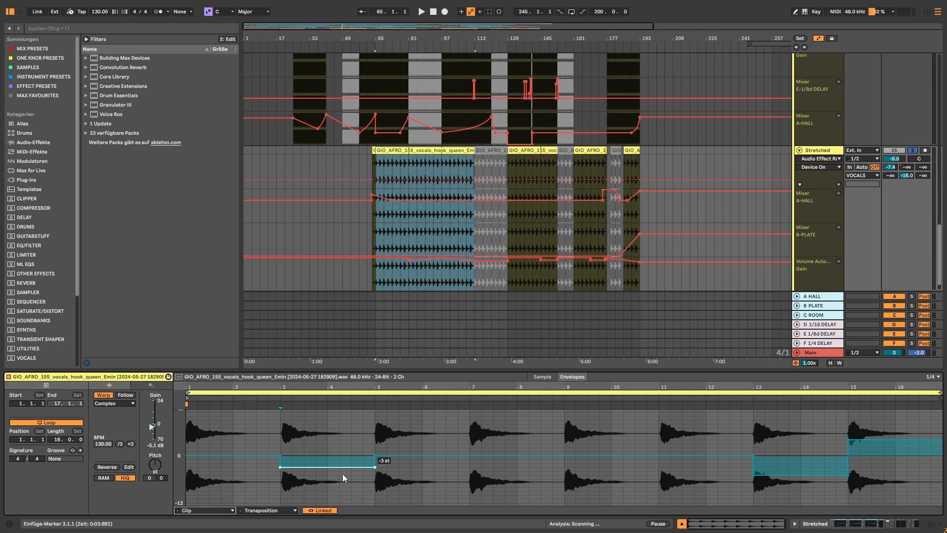
pyautogui.press('space')
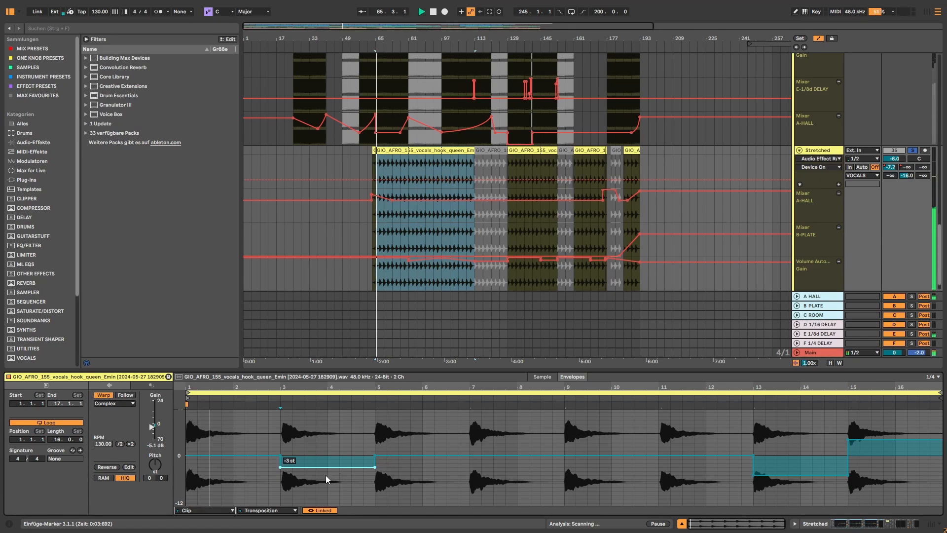
pyautogui.click(849, 529)
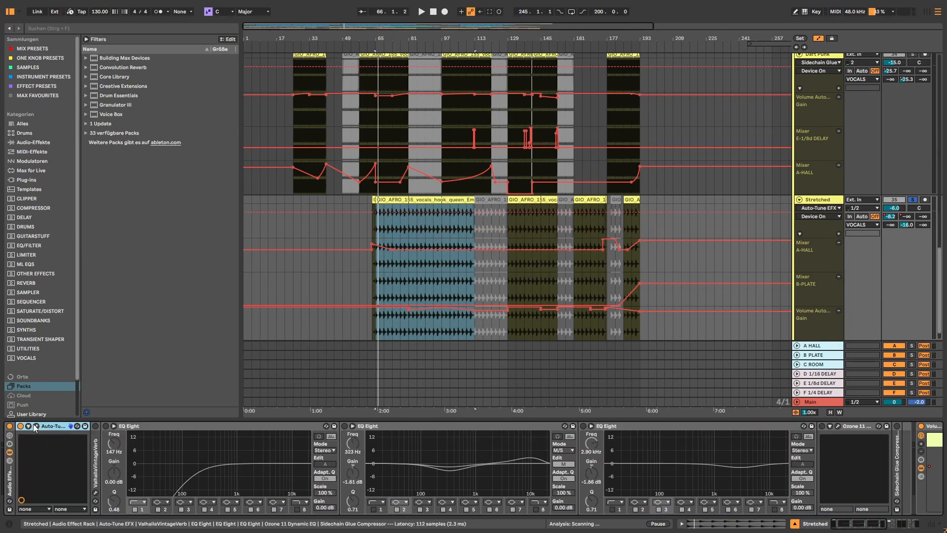
# Open the Auto-Tune EFX window and unfold and open ValhallaVintageVerb during playback
pyautogui.click(36, 427)
pyautogui.press('space')
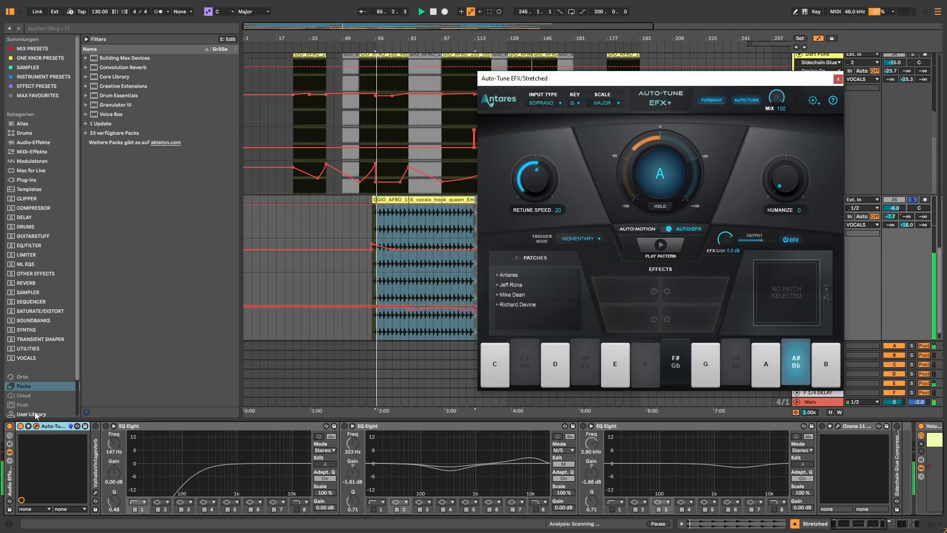
pyautogui.doubleClick(96, 436)
pyautogui.click(111, 426)
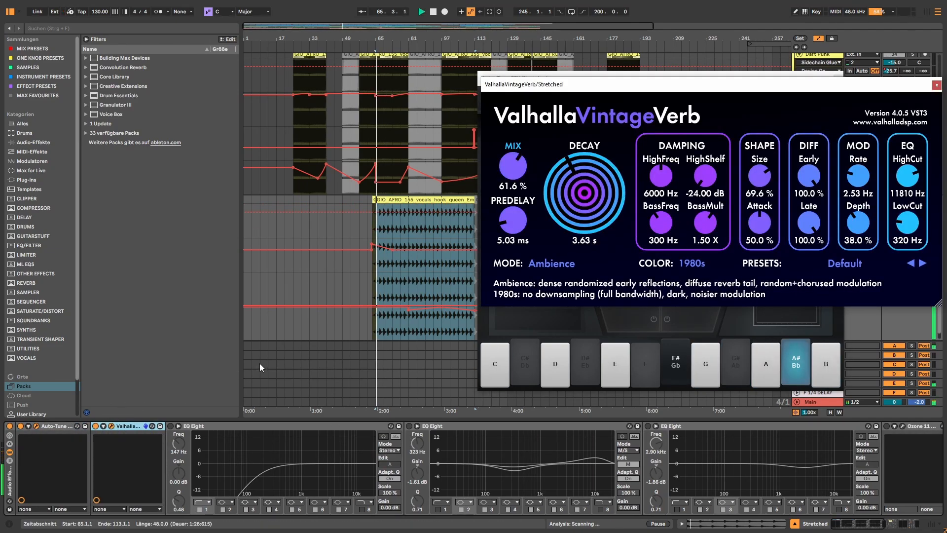
# Switch on the three EQ Eights and Ozone 11 Dynamic EQ, clearing its band solo
pyautogui.click(170, 426)
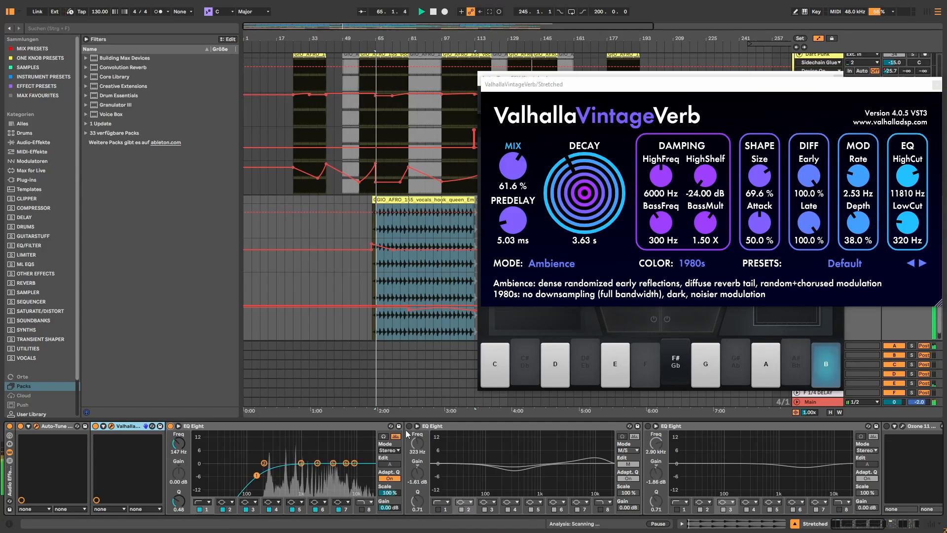
pyautogui.click(409, 426)
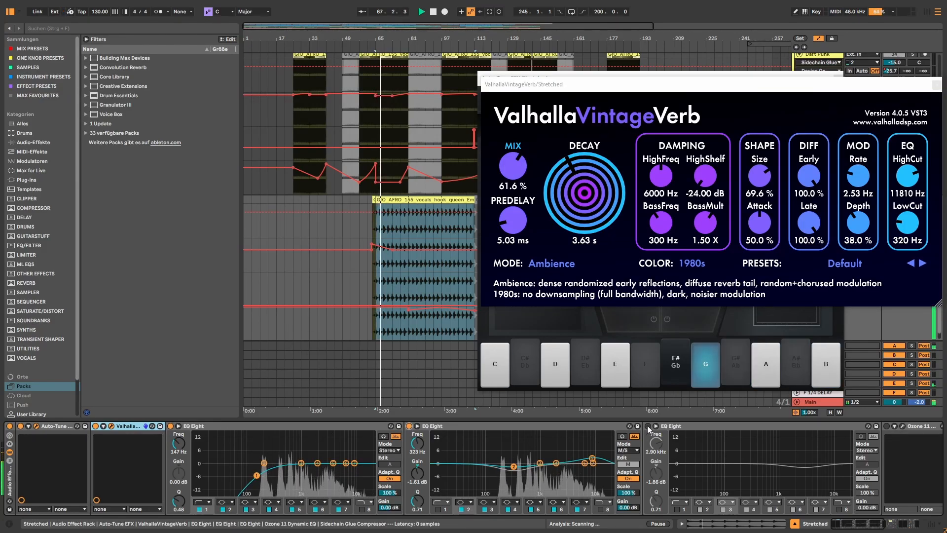
pyautogui.click(647, 425)
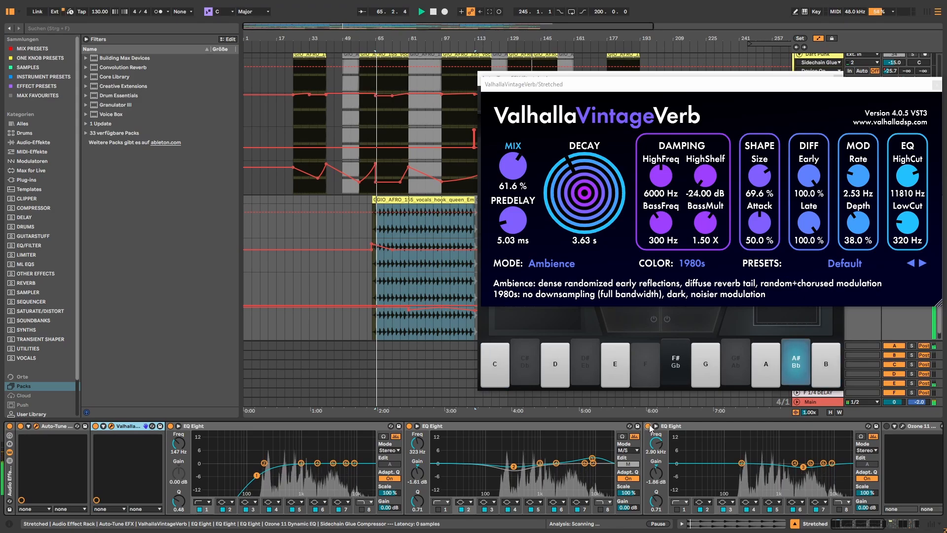
pyautogui.click(886, 426)
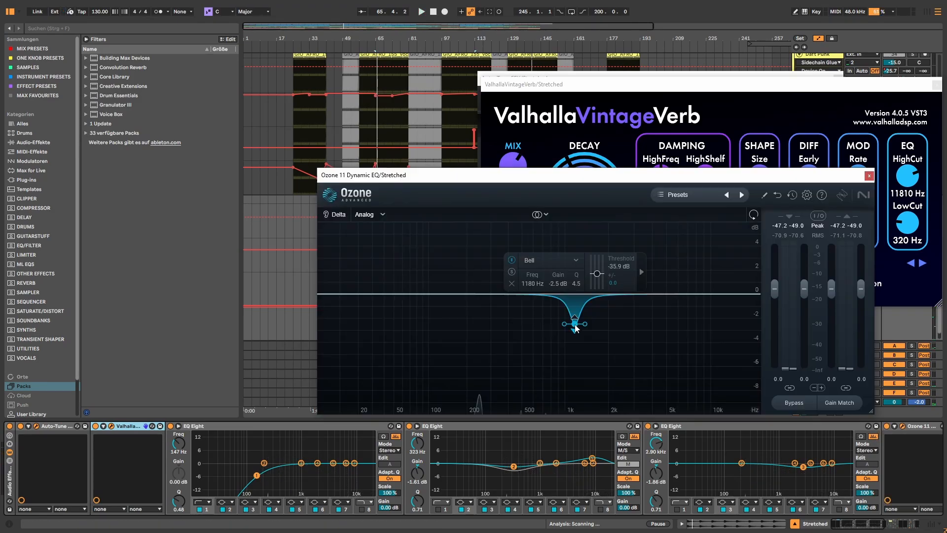
pyautogui.press('space')
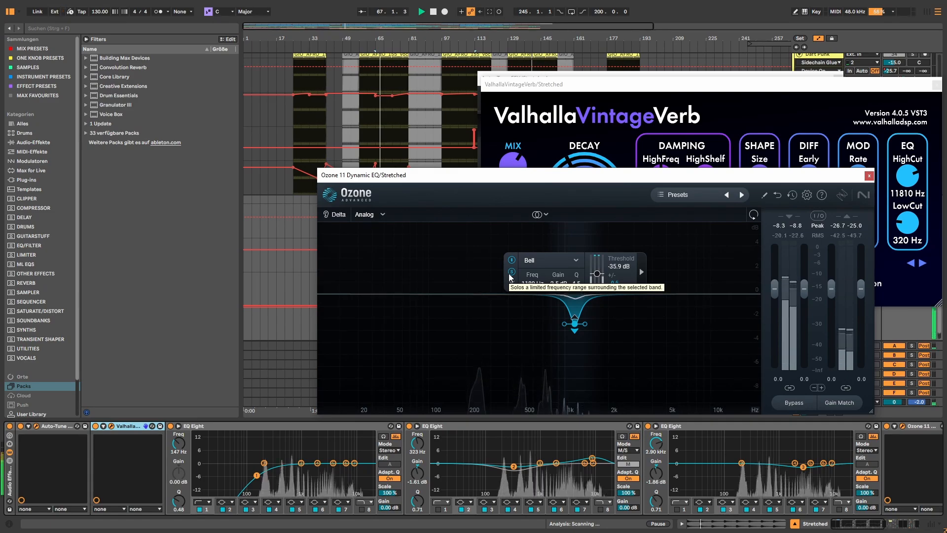
pyautogui.click(510, 274)
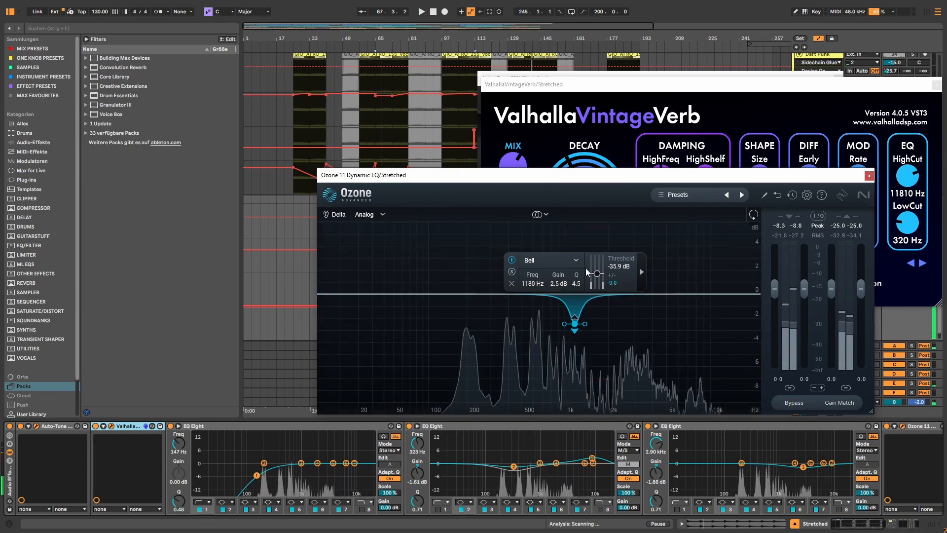
pyautogui.click(869, 175)
# Switch on the Sidechain Glue Compressor, audition from bar 65, and close the Valhalla and Auto-Tune windows
pyautogui.moveTo(858, 524); pyautogui.dragTo(877, 524)
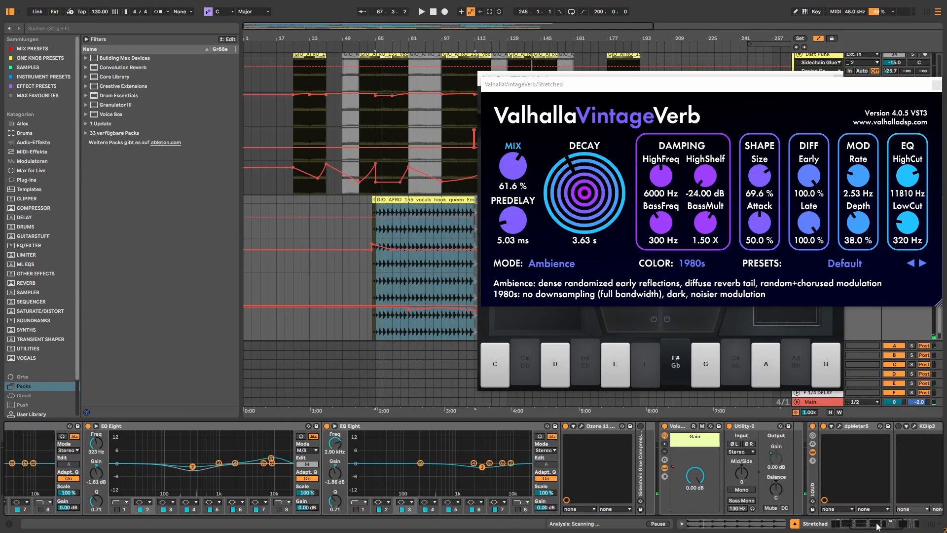
pyautogui.click(641, 427)
pyautogui.press('space')
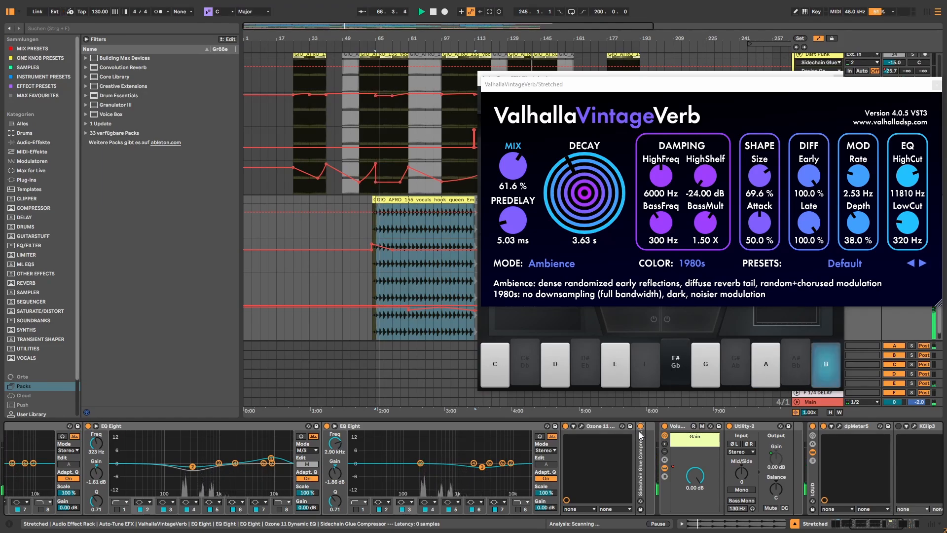
pyautogui.press('space')
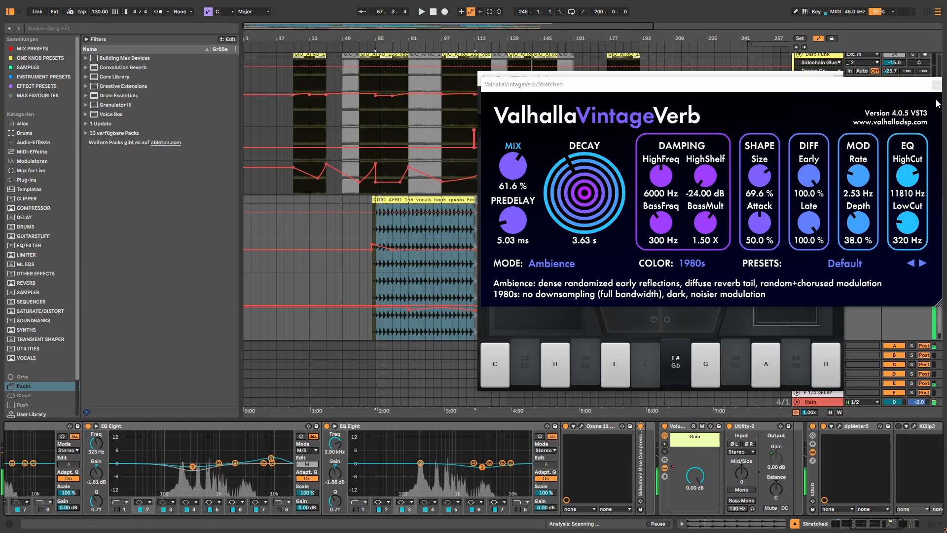
pyautogui.click(936, 85)
pyautogui.click(837, 78)
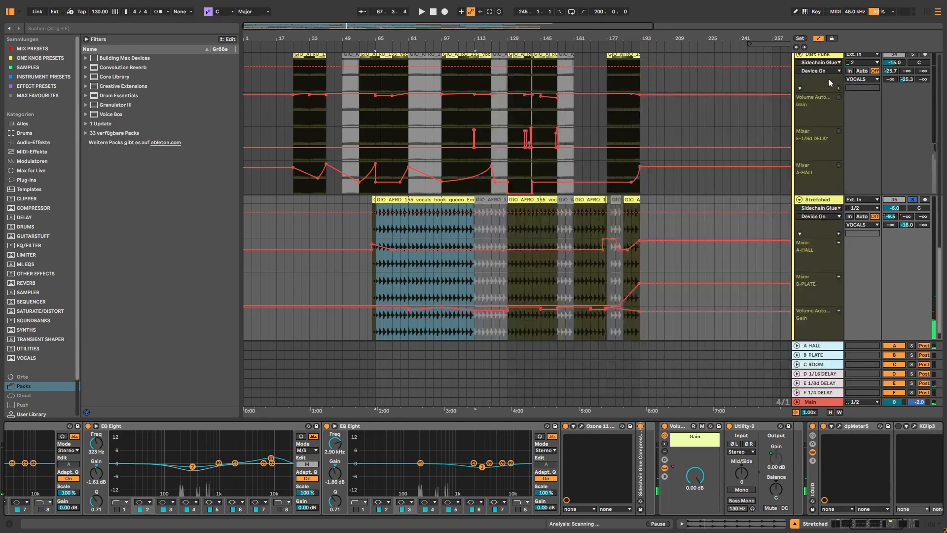
# Fold the tracks and bring up the Main track's mastering chain
pyautogui.hotkey('shift', 'Tab')
pyautogui.click(288, 421)
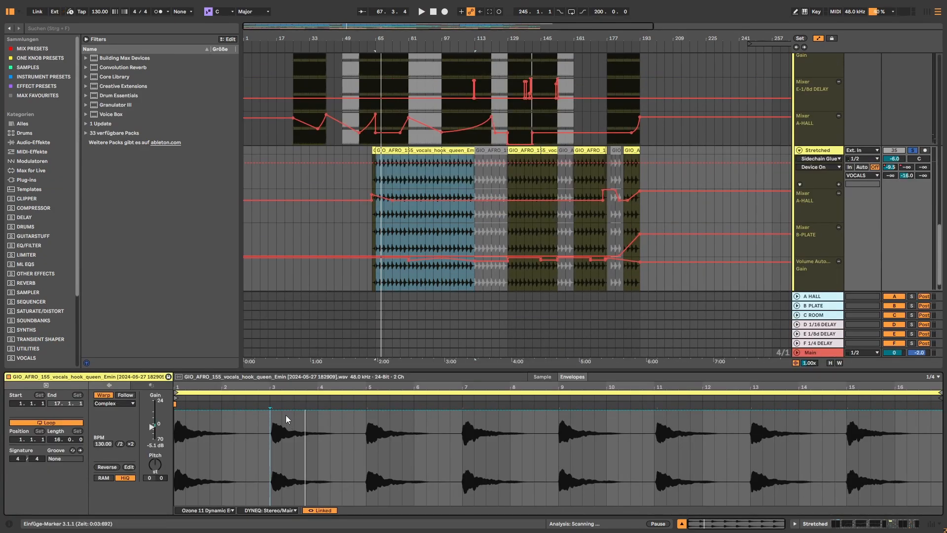
pyautogui.scroll(3, 789, 221)
pyautogui.click(799, 216)
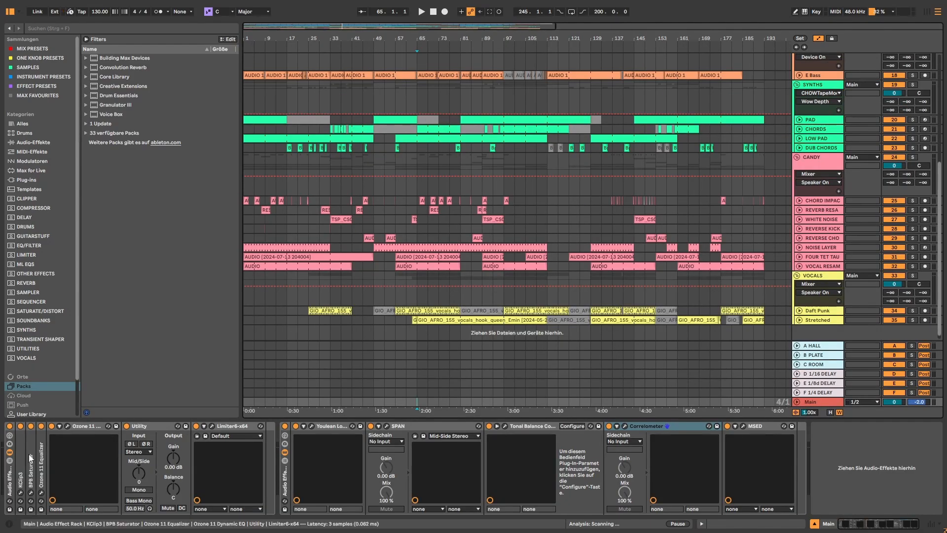
# Unfold KClip3 on the Main chain and check its settings window
pyautogui.click(20, 455)
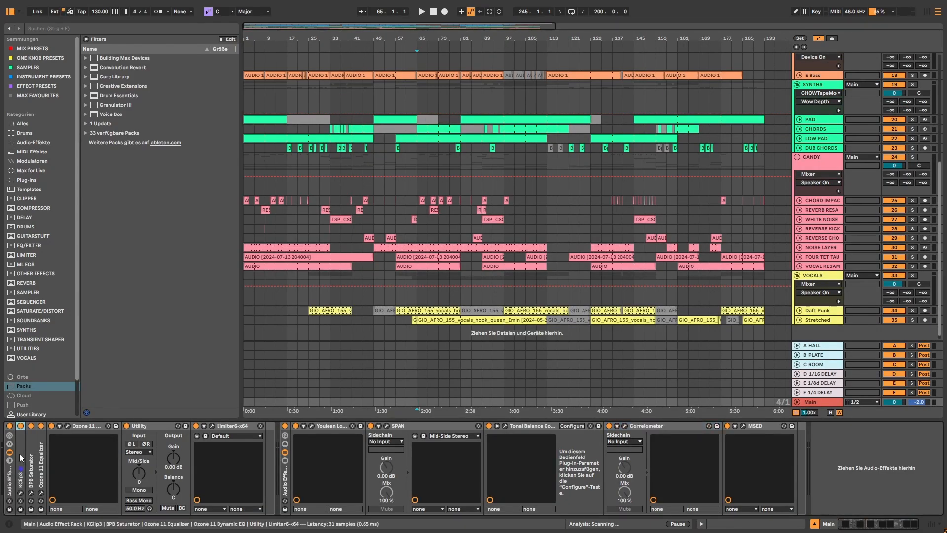
pyautogui.doubleClick(19, 457)
pyautogui.click(36, 426)
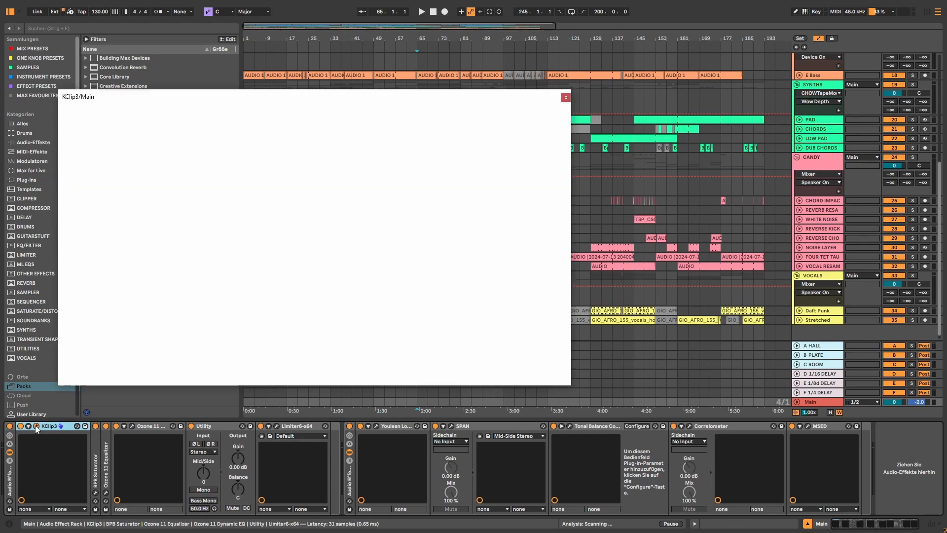
pyautogui.click(566, 98)
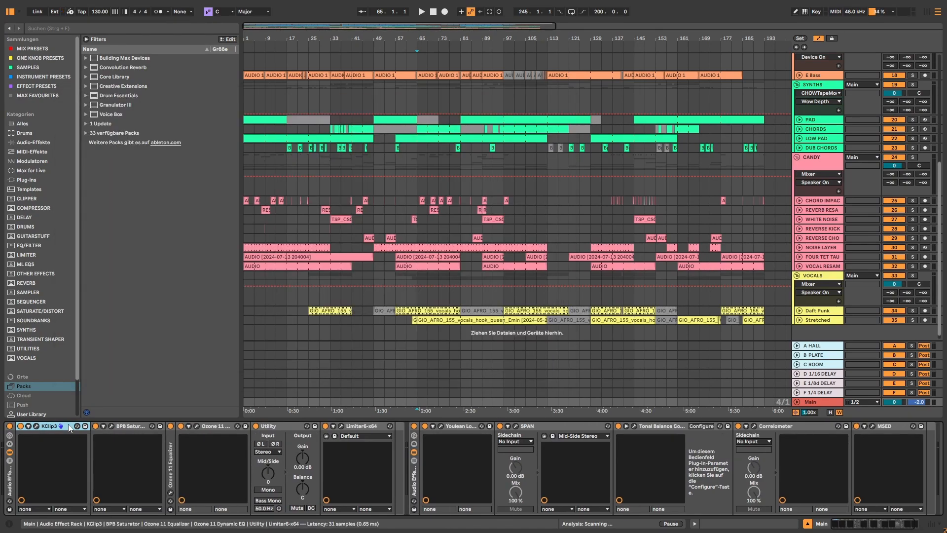
# Open BPB Saturator (Tube 04, Tape 05) and bypass it off and on during playback
pyautogui.click(114, 427)
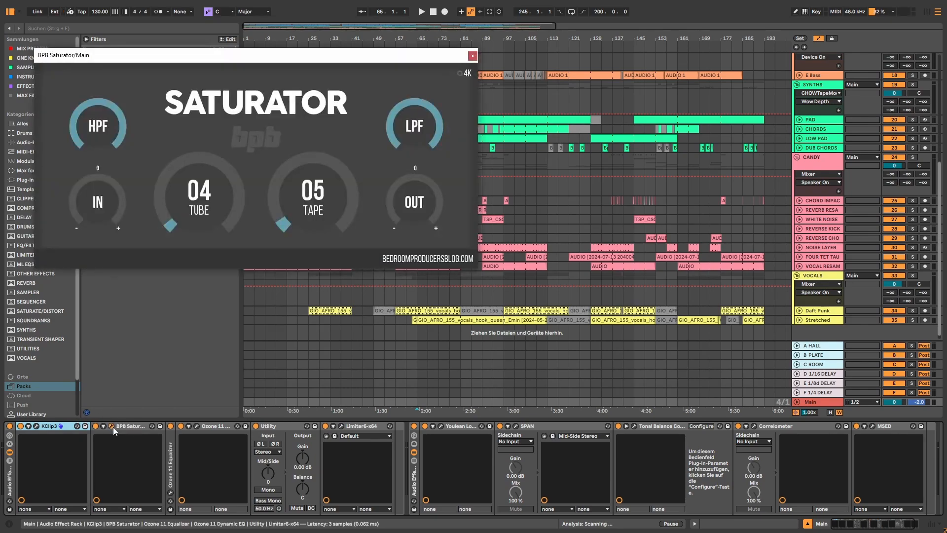
pyautogui.click(96, 426)
pyautogui.press('space')
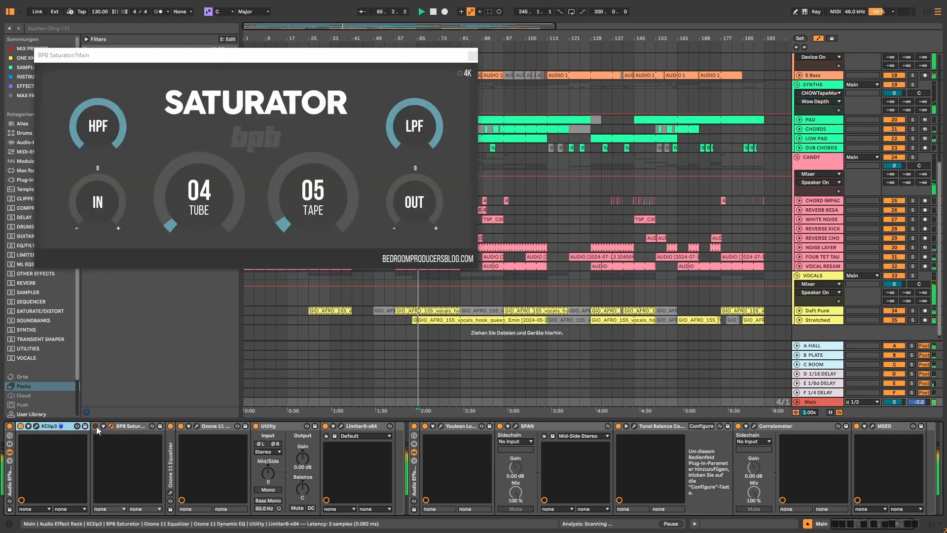
pyautogui.click(96, 426)
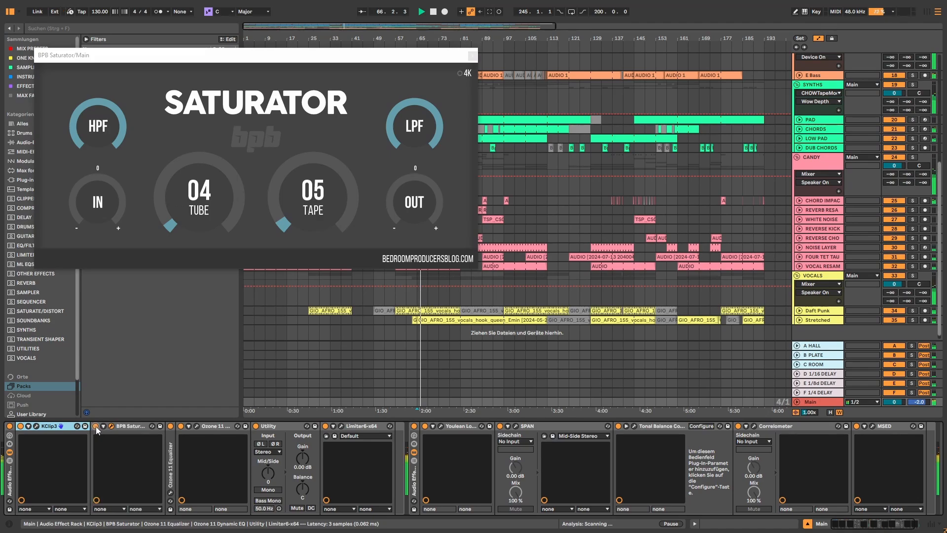
# Unfold the master's Ozone 11 Equalizer and A/B it by bypassing it during playback
pyautogui.doubleClick(173, 439)
pyautogui.click(186, 426)
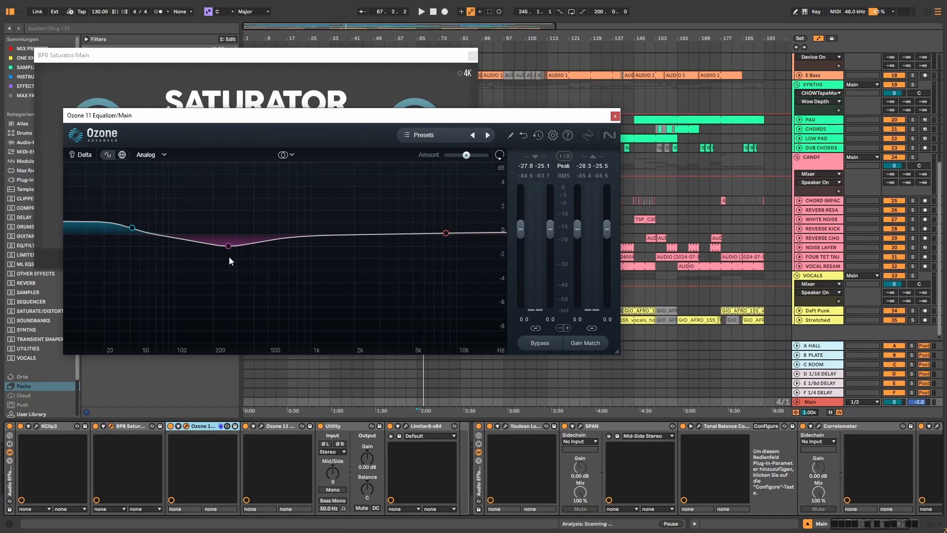
pyautogui.click(170, 425)
pyautogui.press('space')
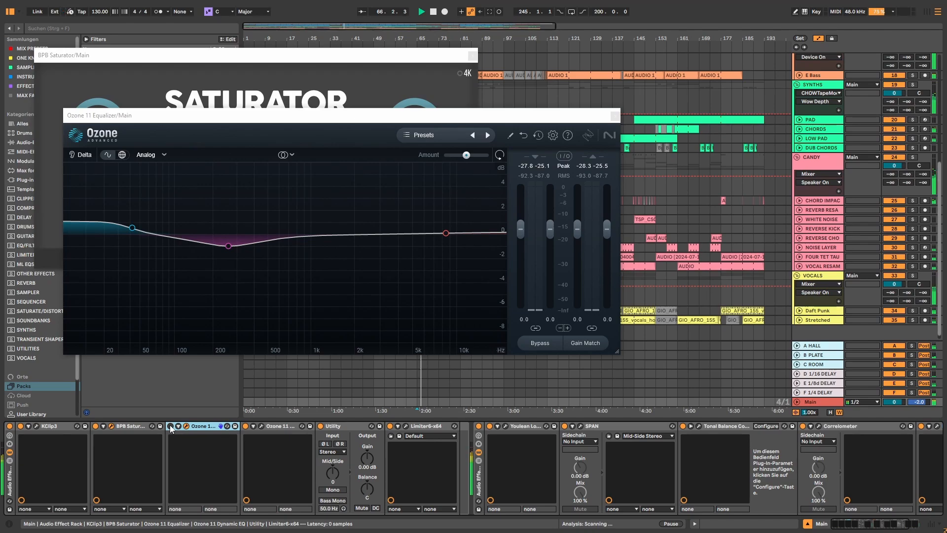
pyautogui.click(170, 426)
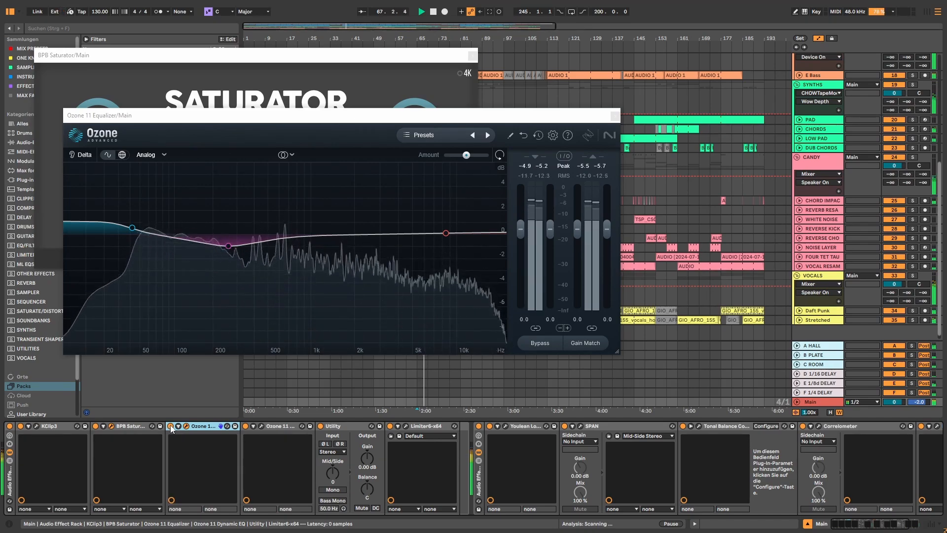
# Audition the Ozone 11 Dynamic EQ band near 292 Hz, turning off its solo
pyautogui.click(261, 426)
pyautogui.click(484, 320)
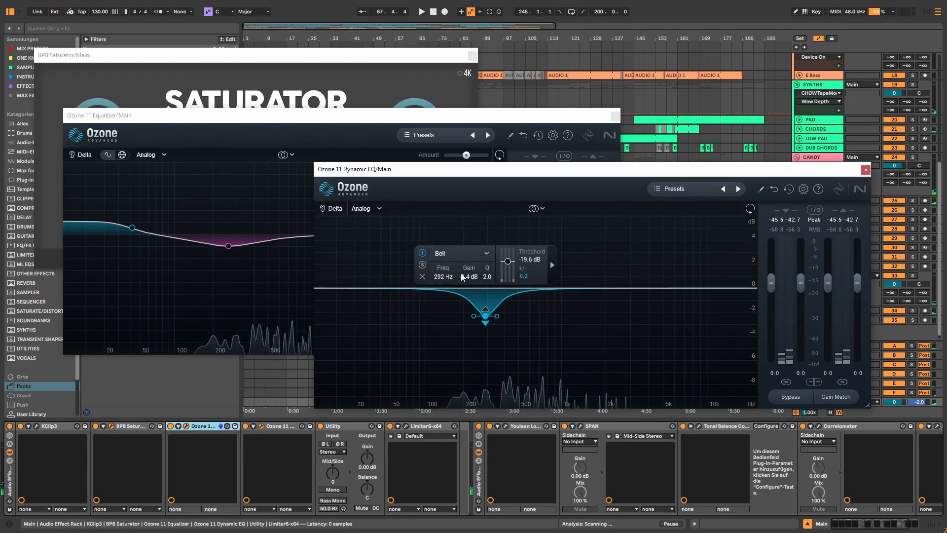
pyautogui.press('space')
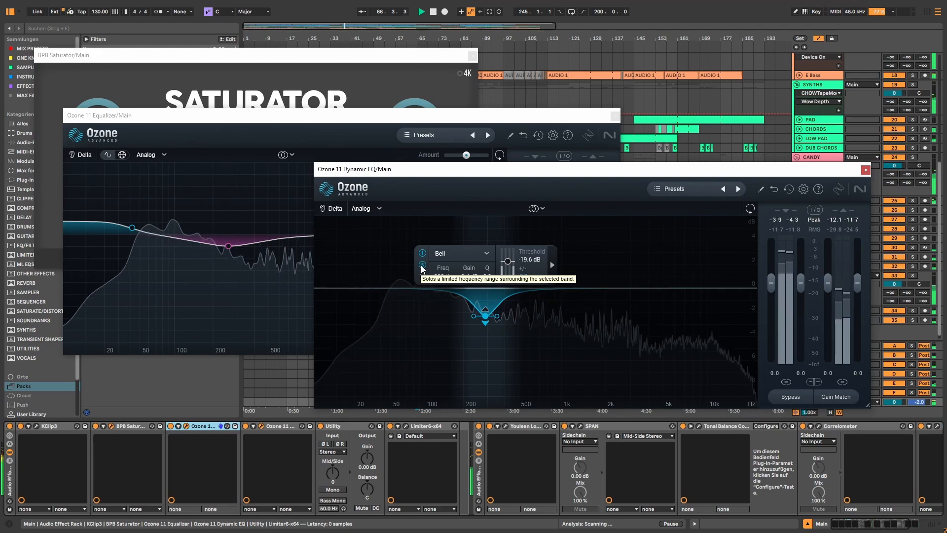
pyautogui.click(423, 267)
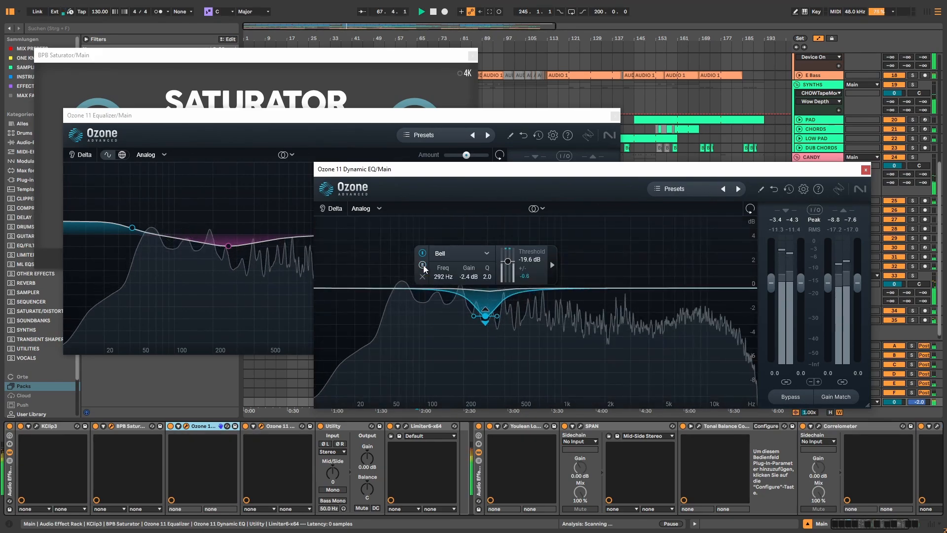
pyautogui.press('space')
pyautogui.click(865, 169)
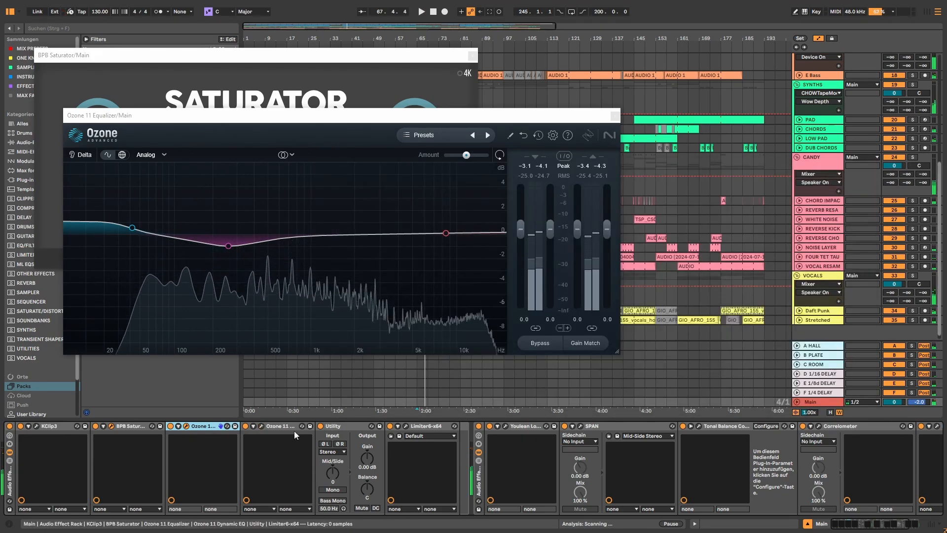
# Listen to the Limiter6 settings, then close all plug-in windows
pyautogui.click(416, 426)
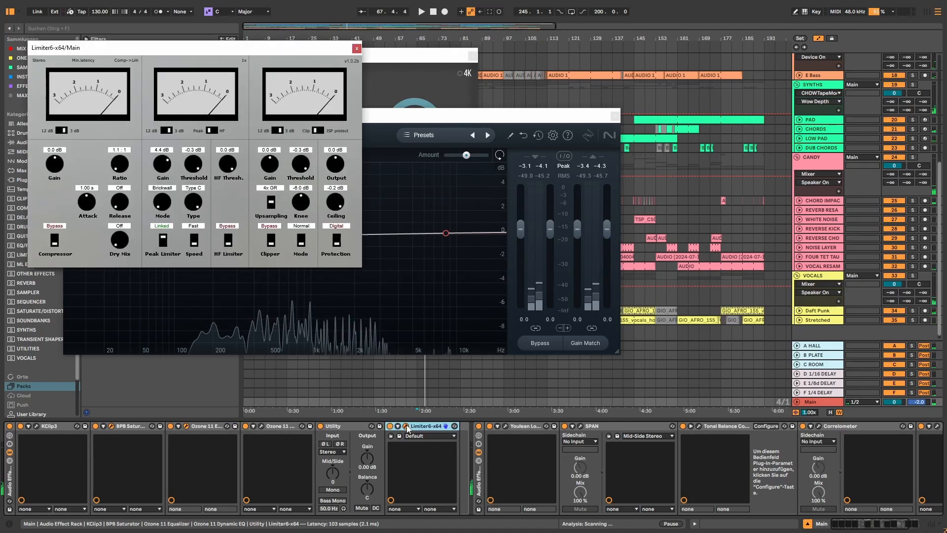
pyautogui.press('space')
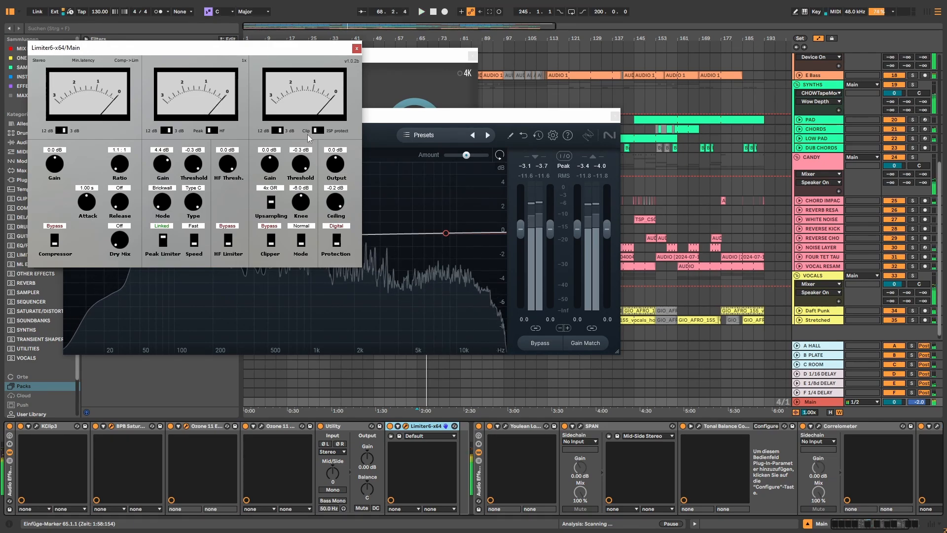
pyautogui.click(356, 48)
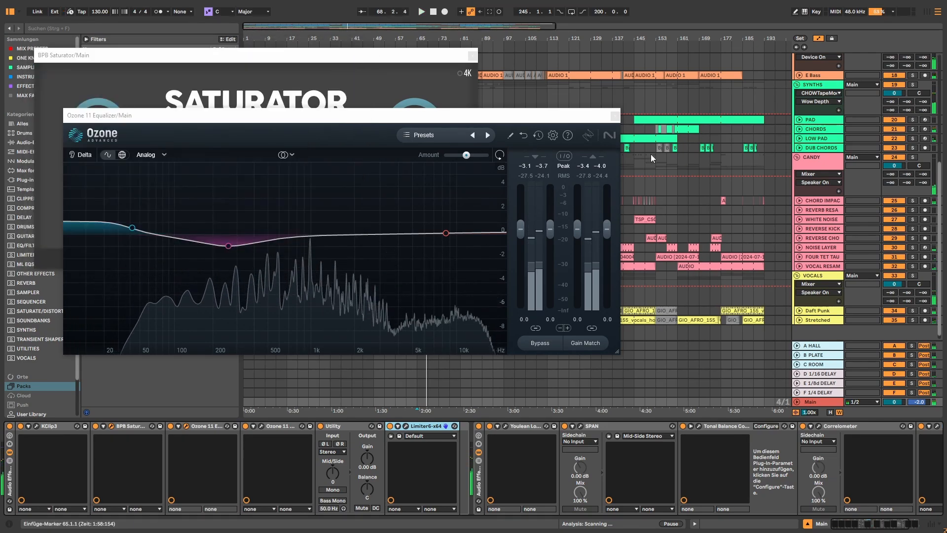
pyautogui.hotkey('ctrl', 'alt', 'p')
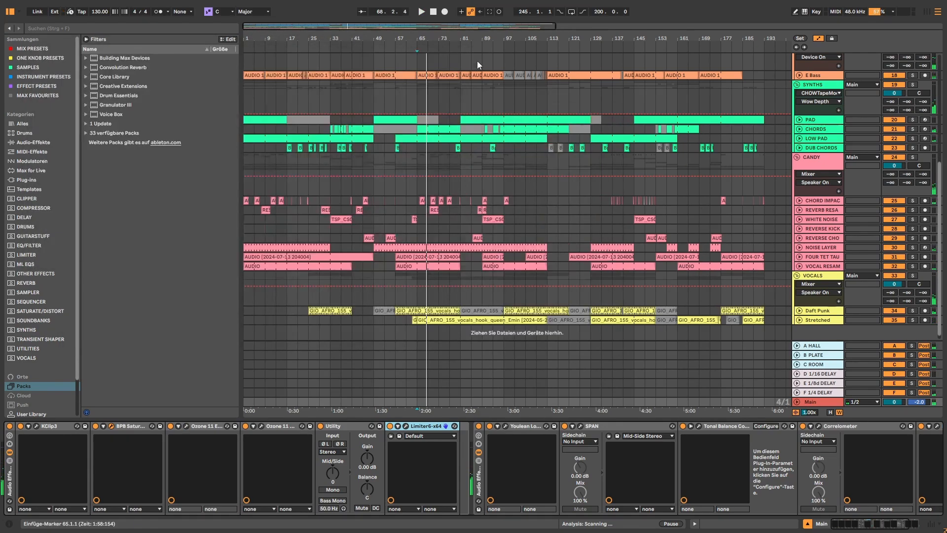
# On the Main track, fold the Youlean, SPAN, Tonal Balance, Correlometer and MSED devices
pyautogui.click(817, 402)
pyautogui.doubleClick(523, 427)
pyautogui.doubleClick(531, 427)
pyautogui.doubleClick(546, 427)
pyautogui.doubleClick(560, 427)
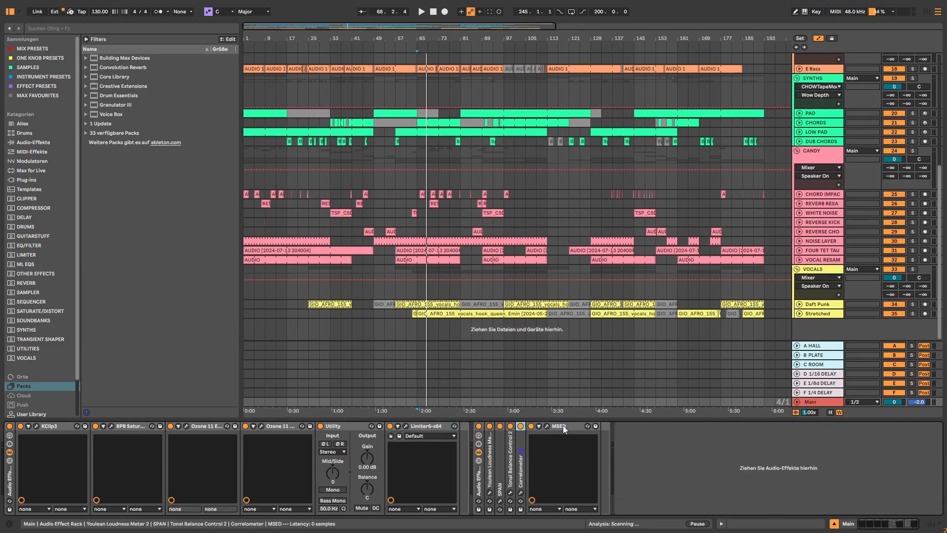
pyautogui.doubleClick(565, 427)
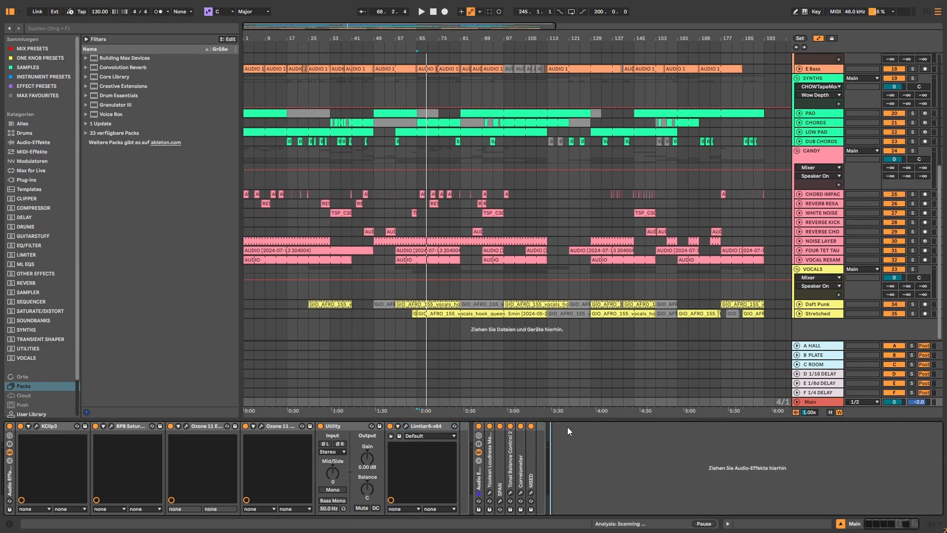